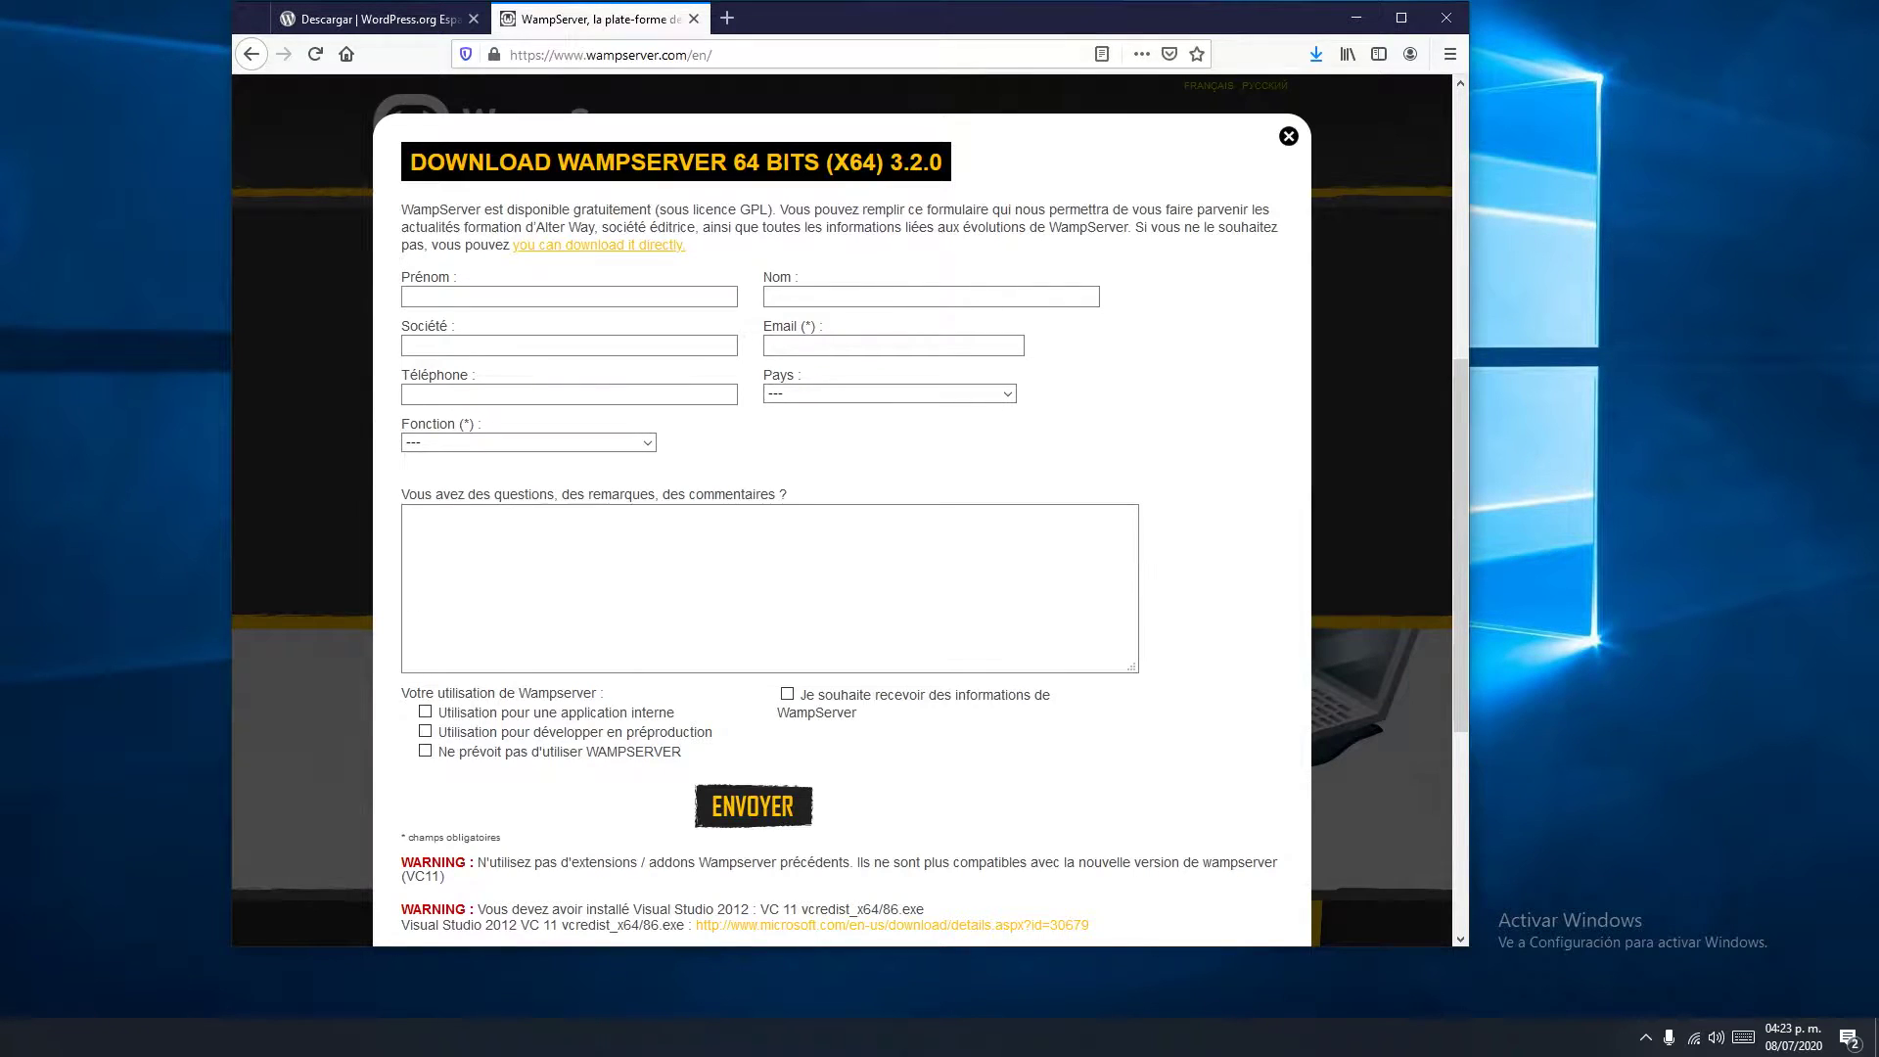
Skip the form via the direct-download link to SourceForge's wampserver3.2.0_x64.exe page
scroll(850, 517, "down", 2)
scroll(850, 517, "down", 3)
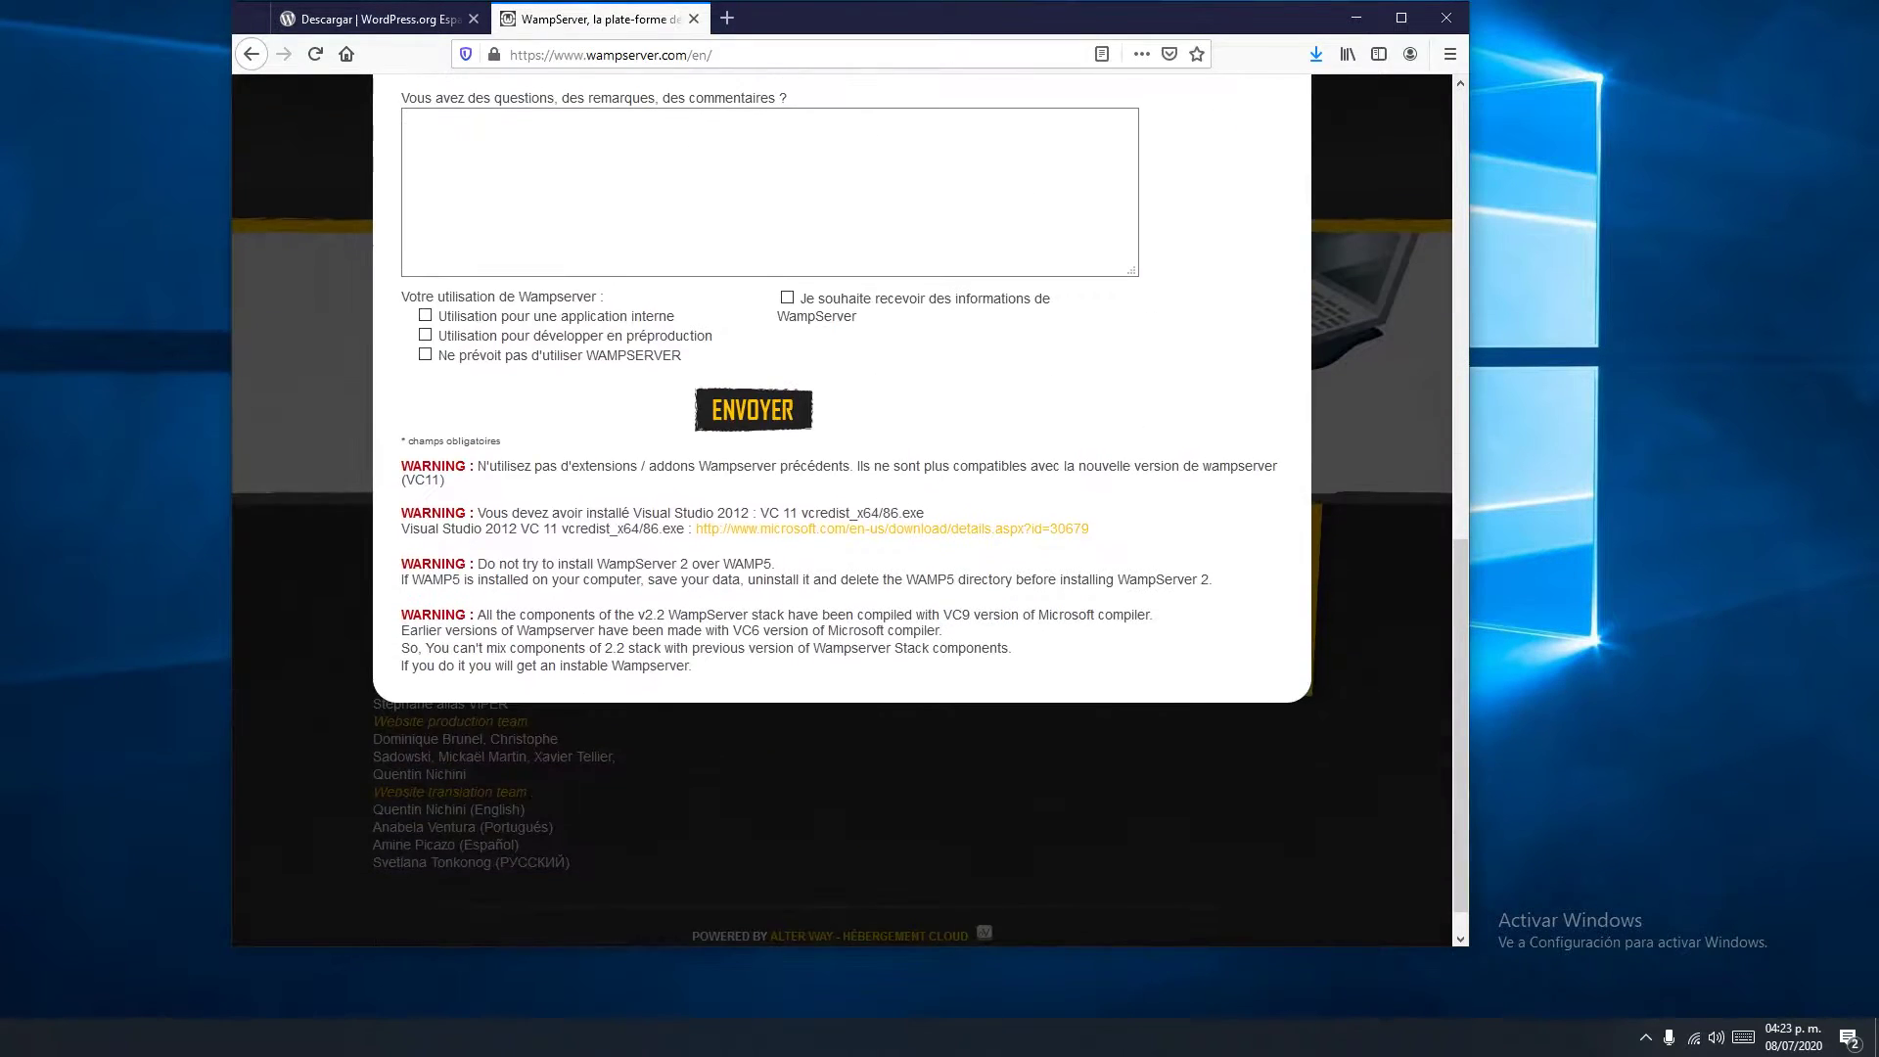
scroll(849, 517, "up", 5)
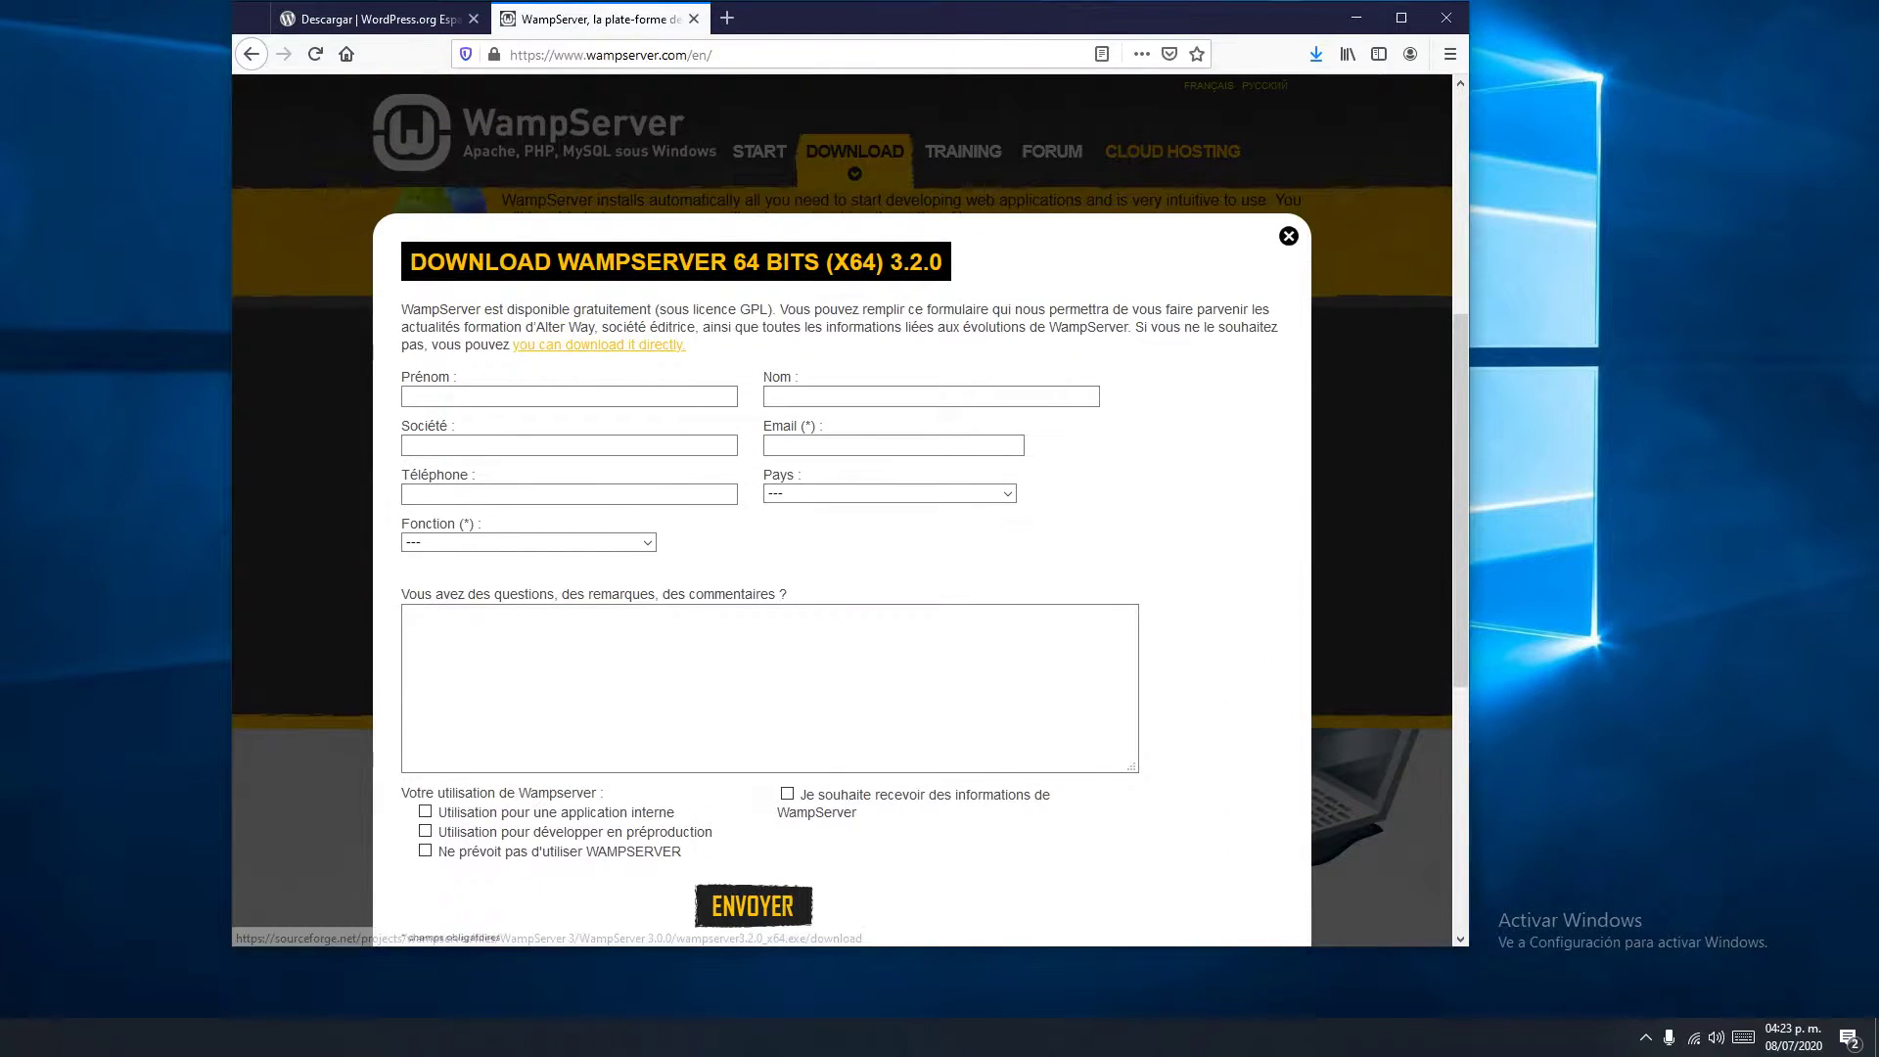
left_click(598, 345)
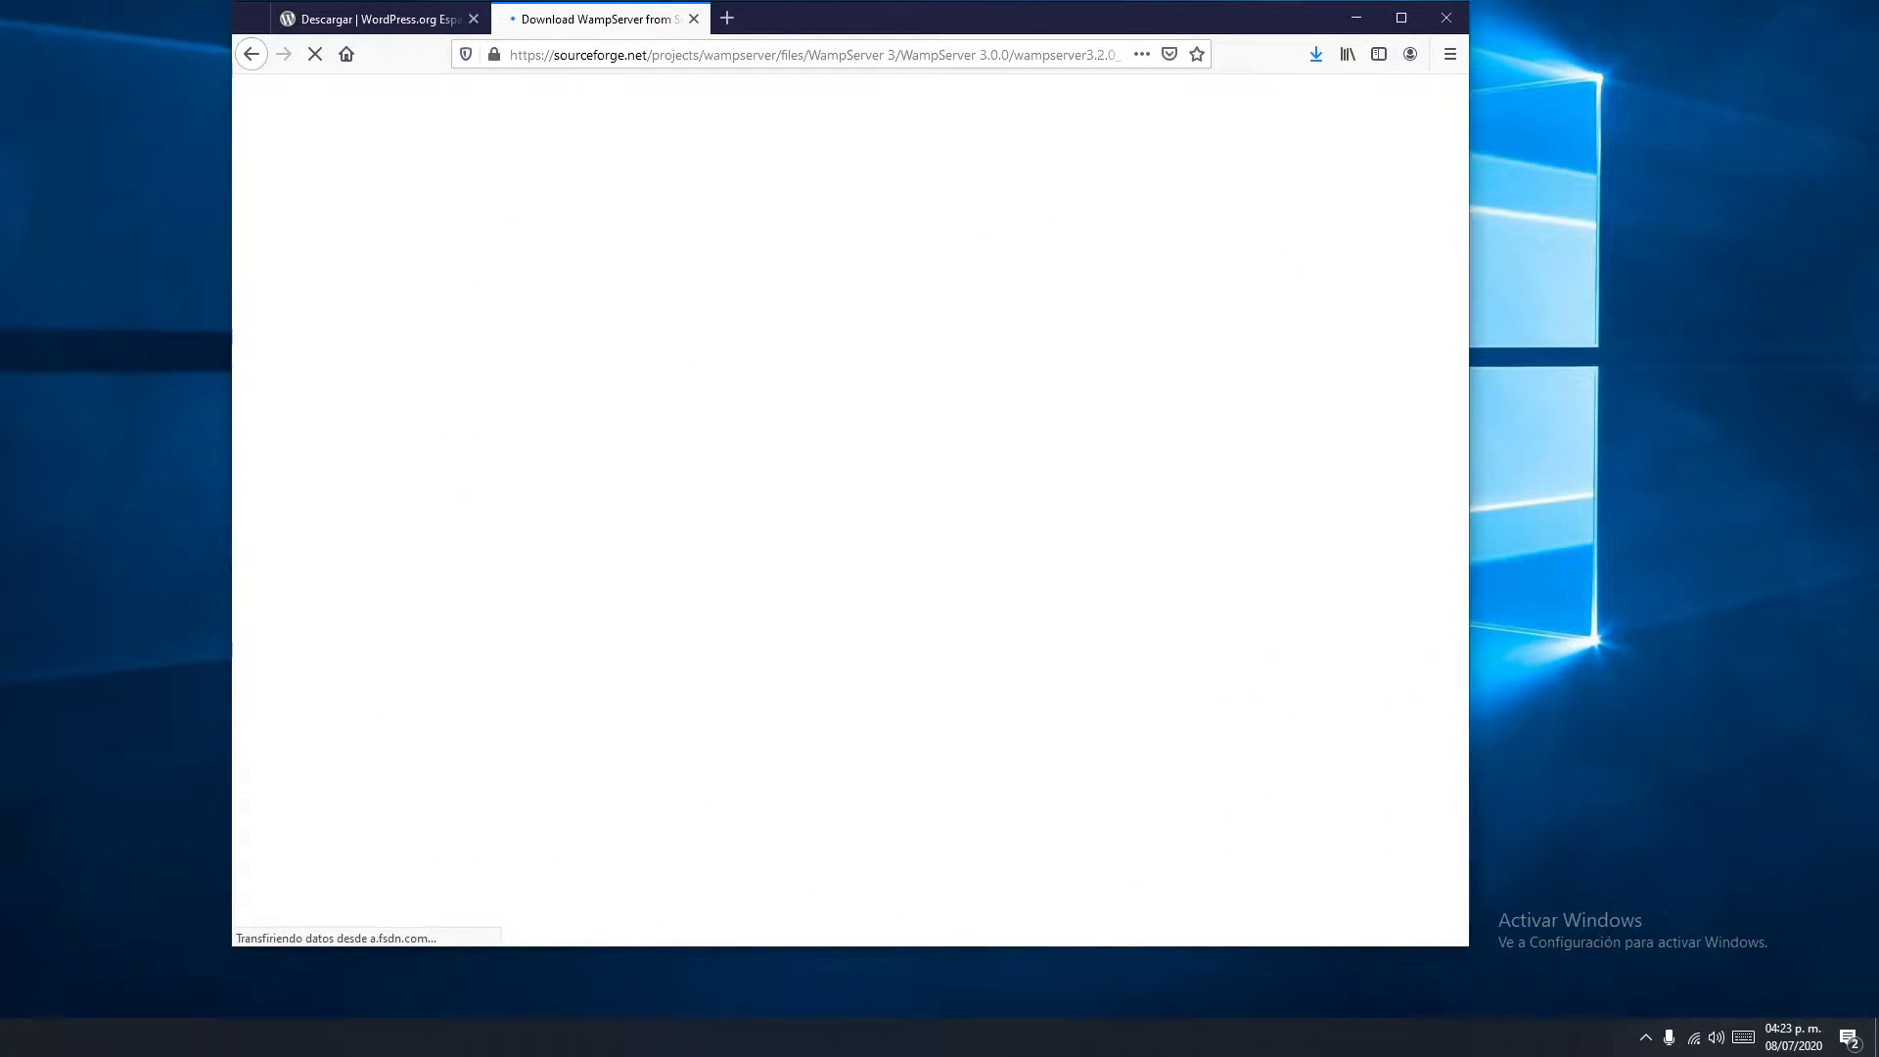
left_click(252, 54)
Move the Firefox window up slightly and make it taller
scroll(581, 352, "down", 1)
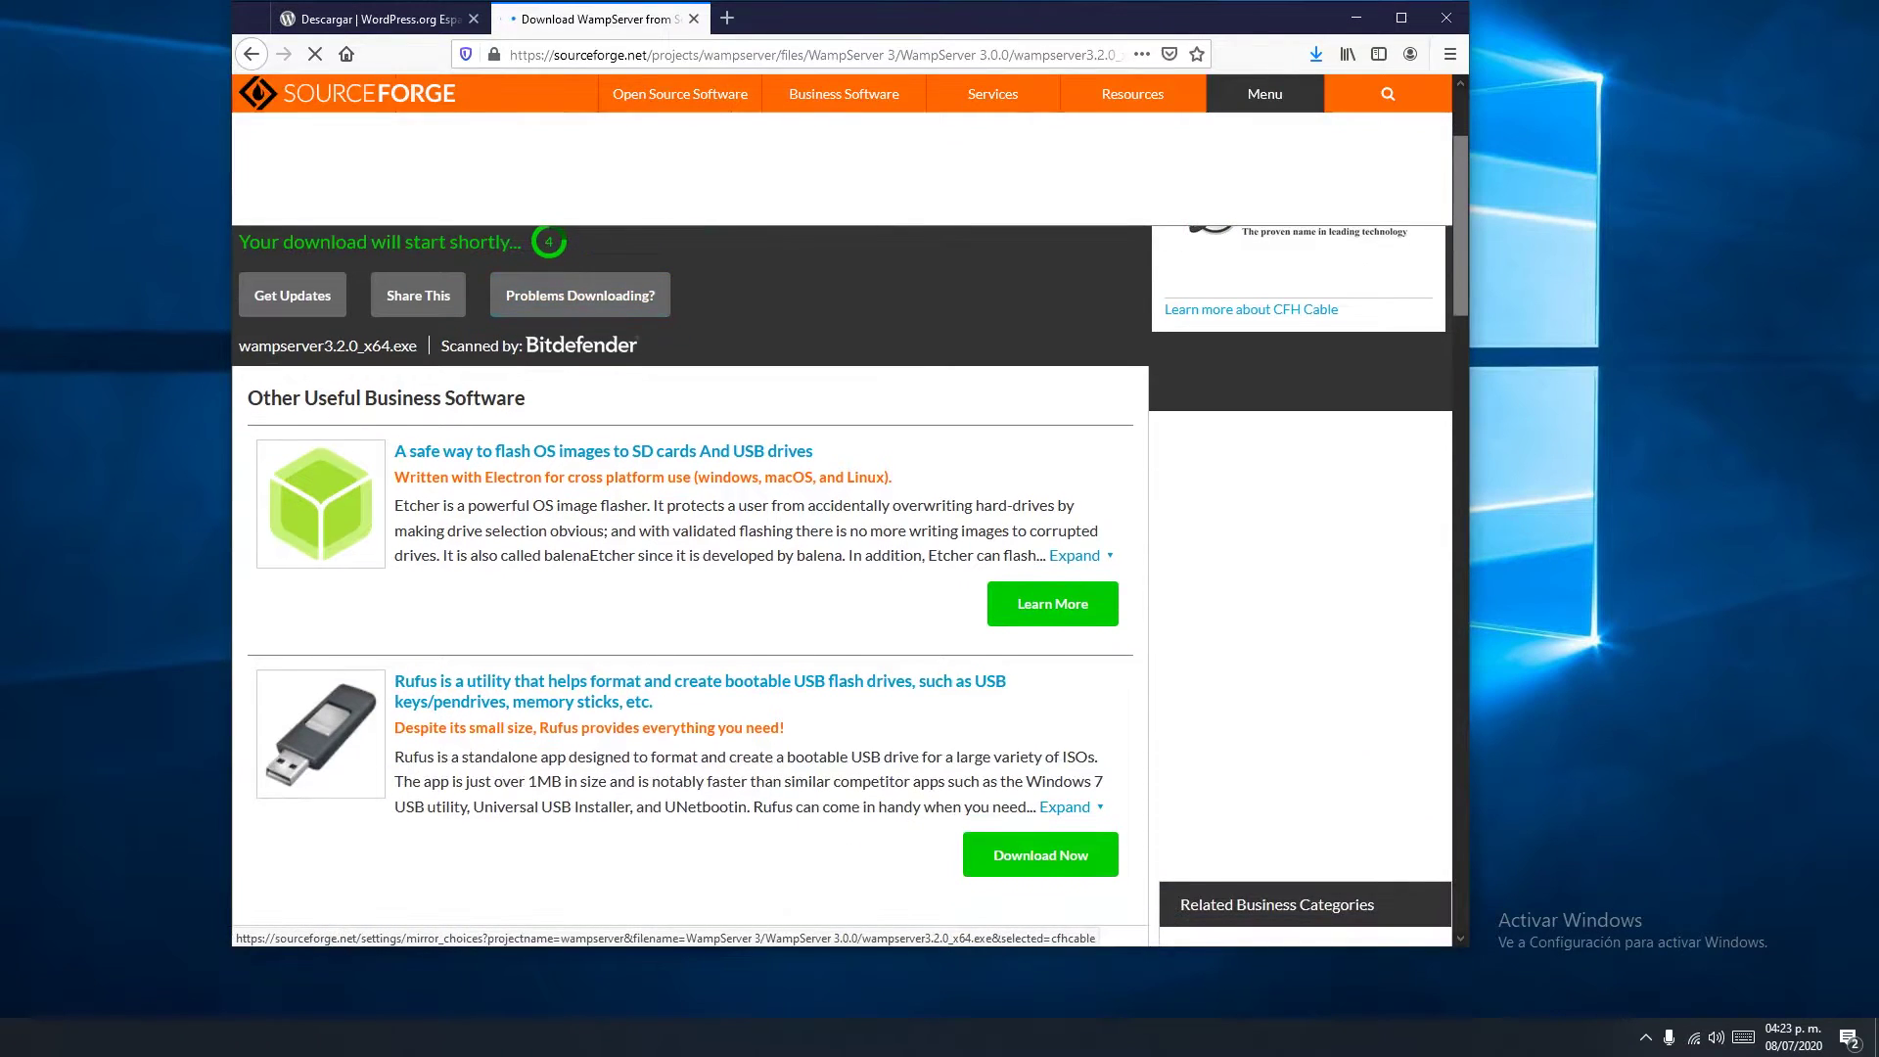
left_click_drag(886, 26, 880, 14)
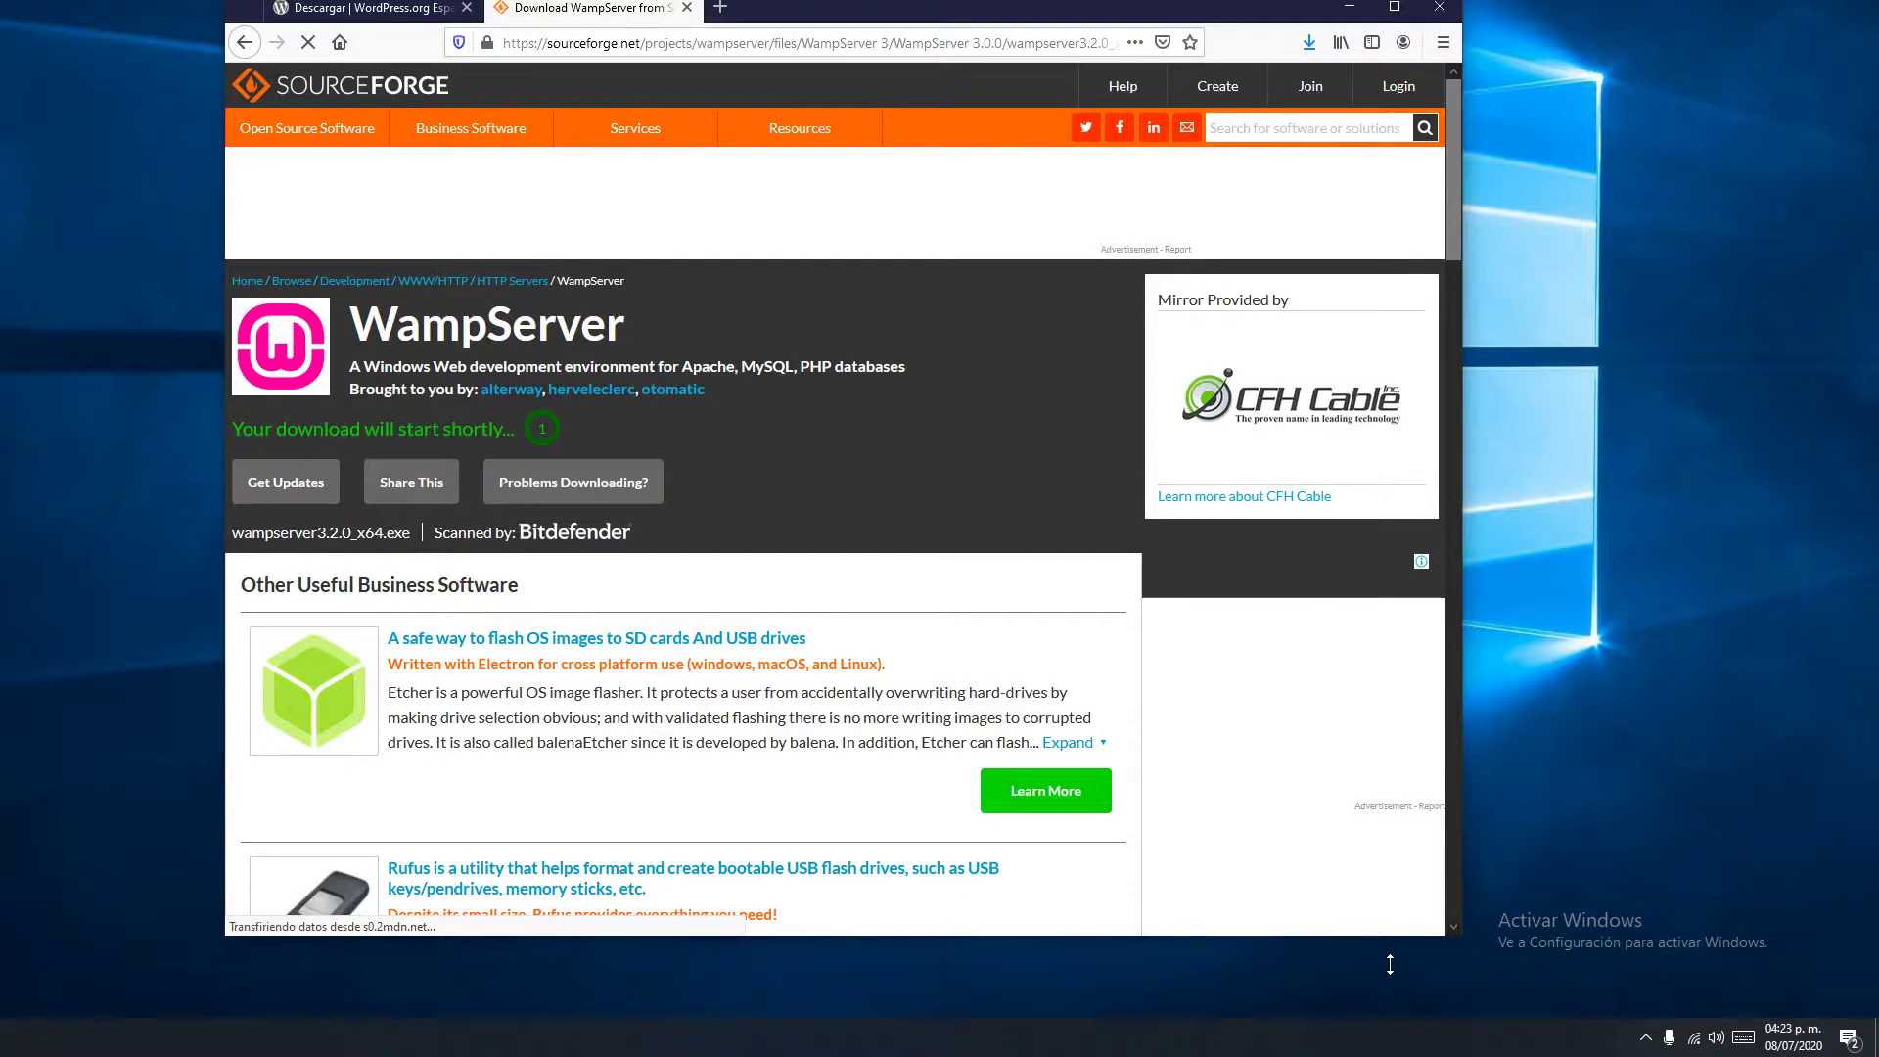
left_click_drag(1390, 964, 1390, 990)
Save the 518 MB wampserver3.2.0_x64.exe installer and go back to the WampServer form
left_click(1309, 42)
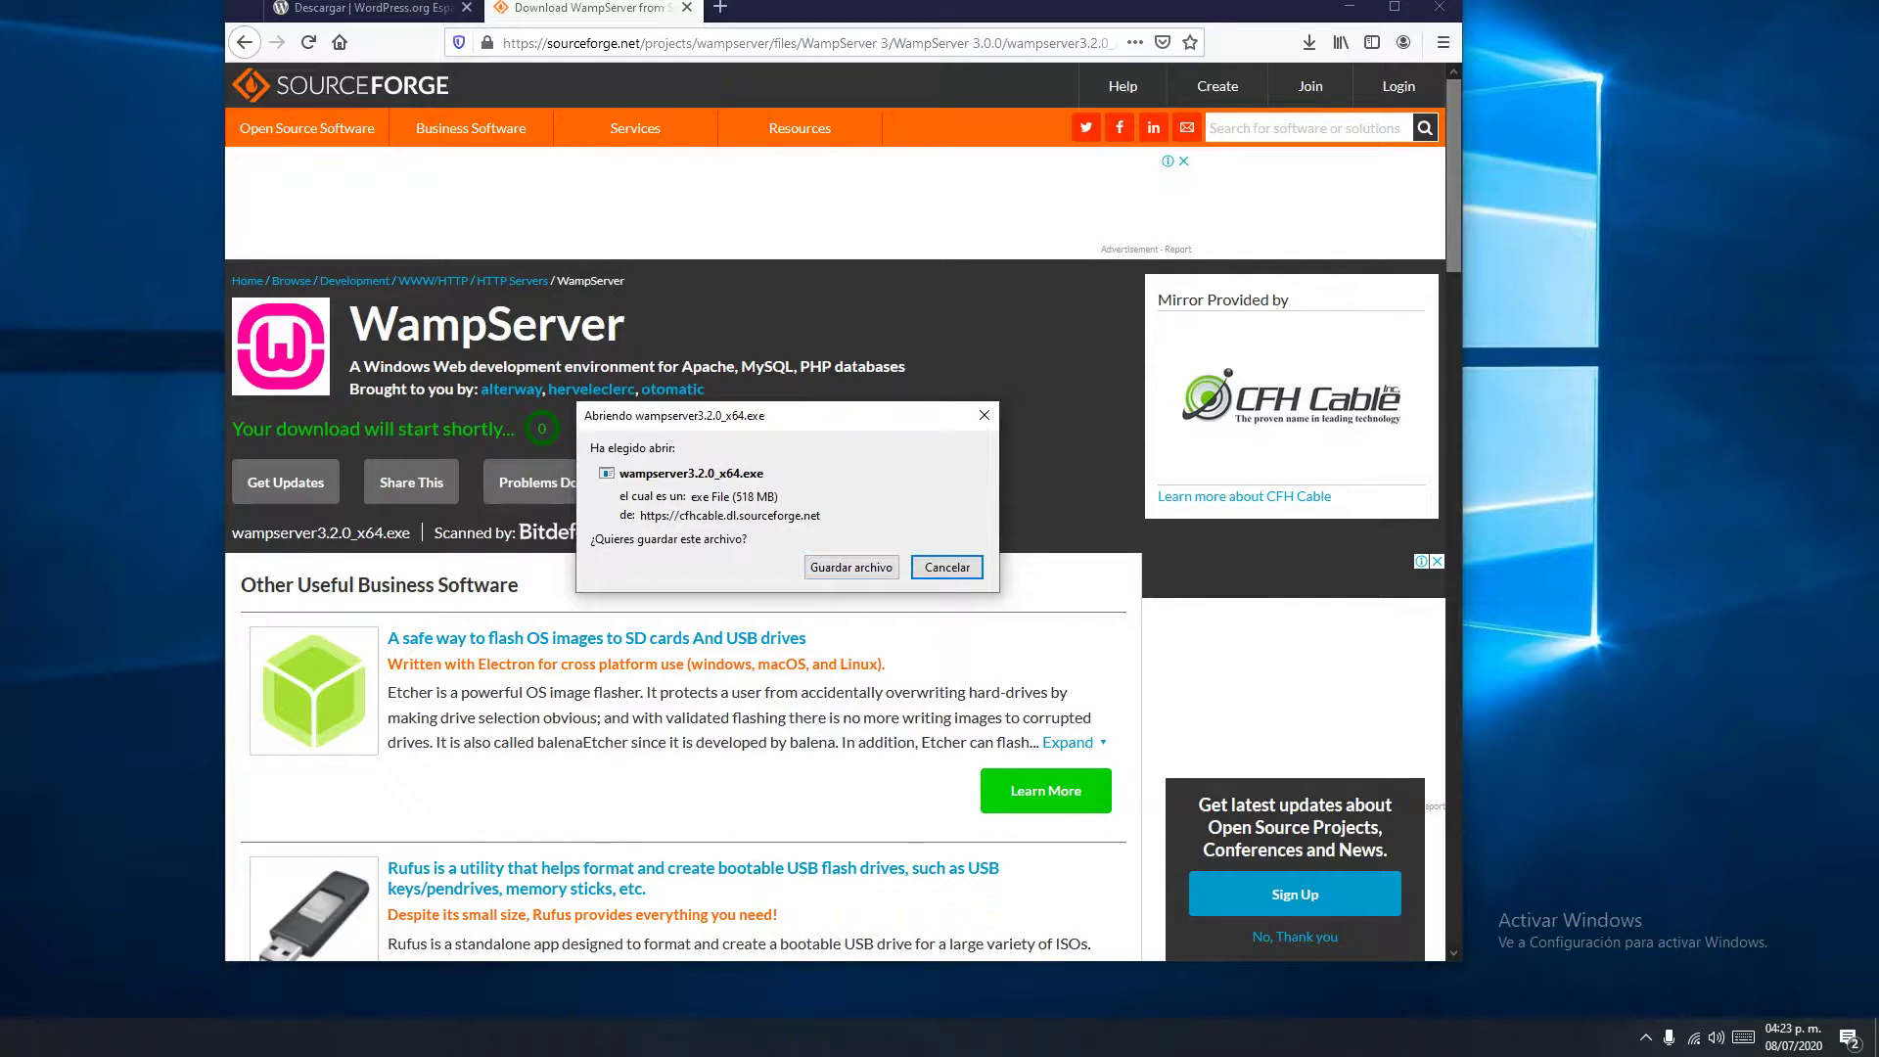
left_click(852, 566)
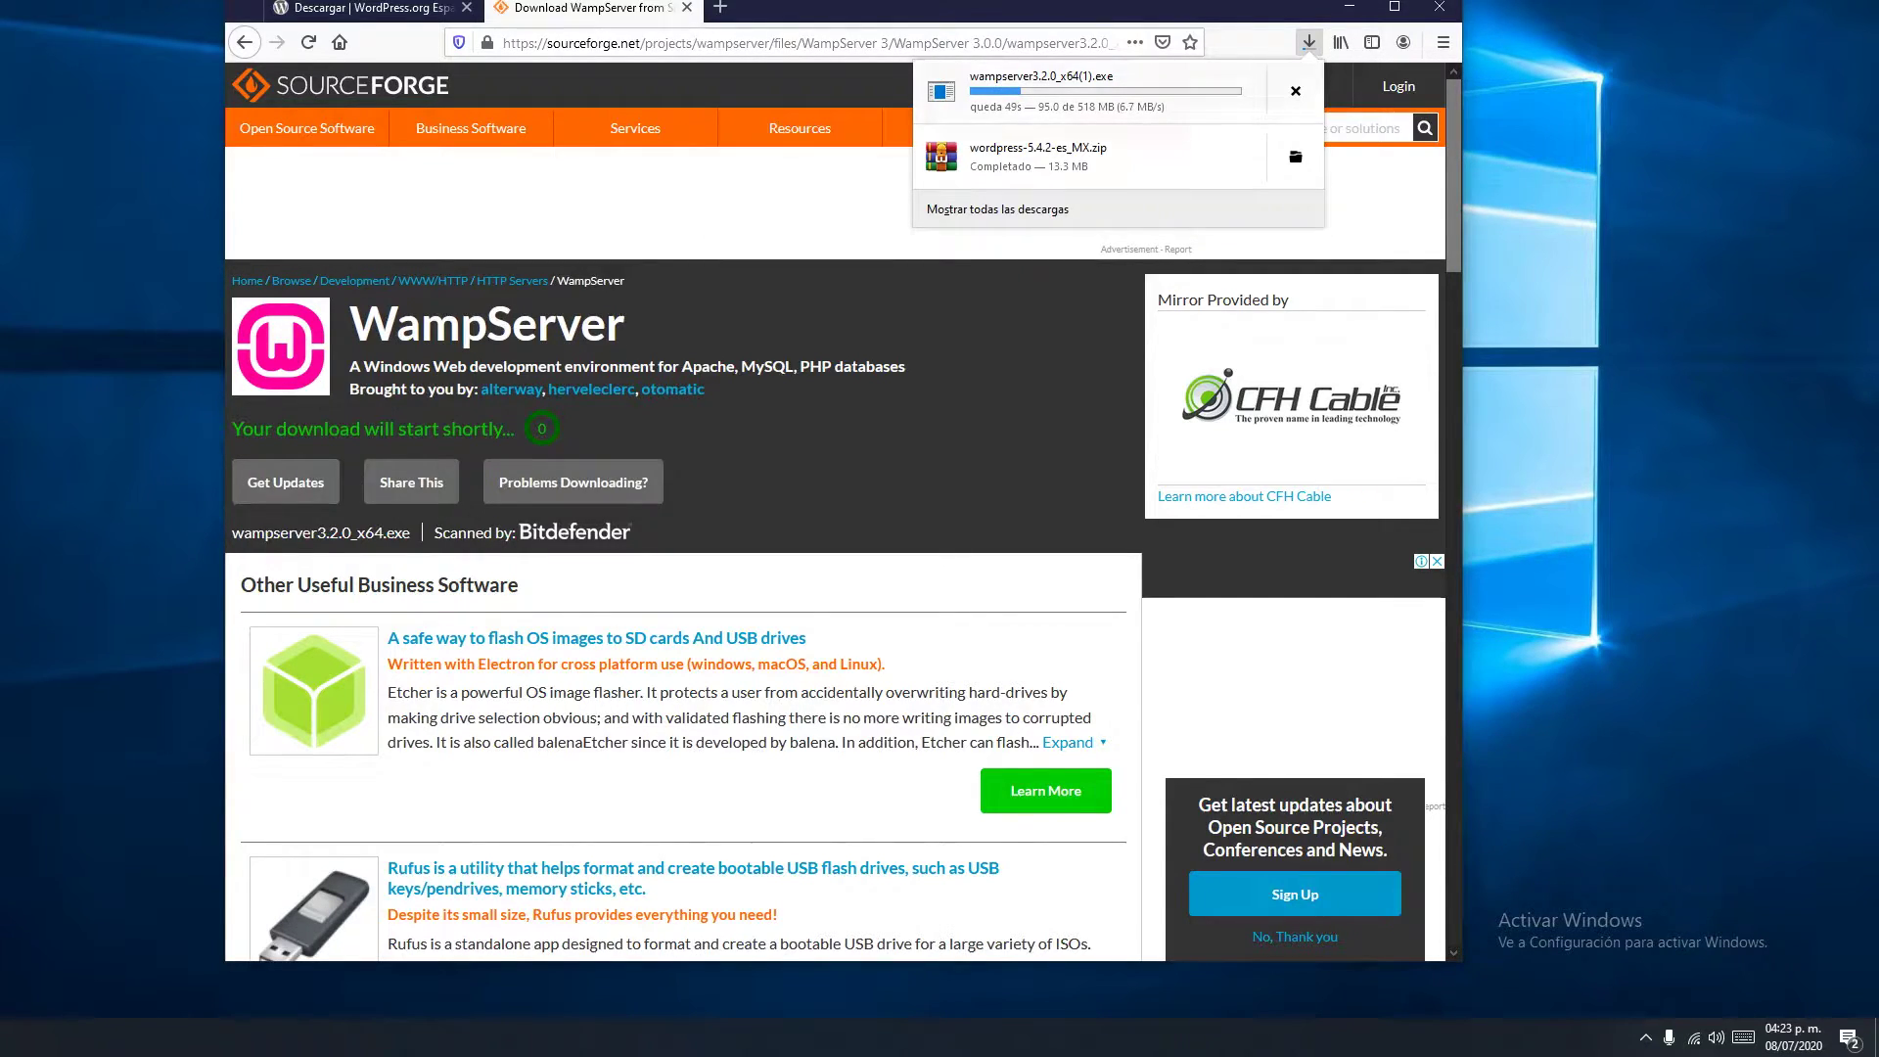
left_click(244, 42)
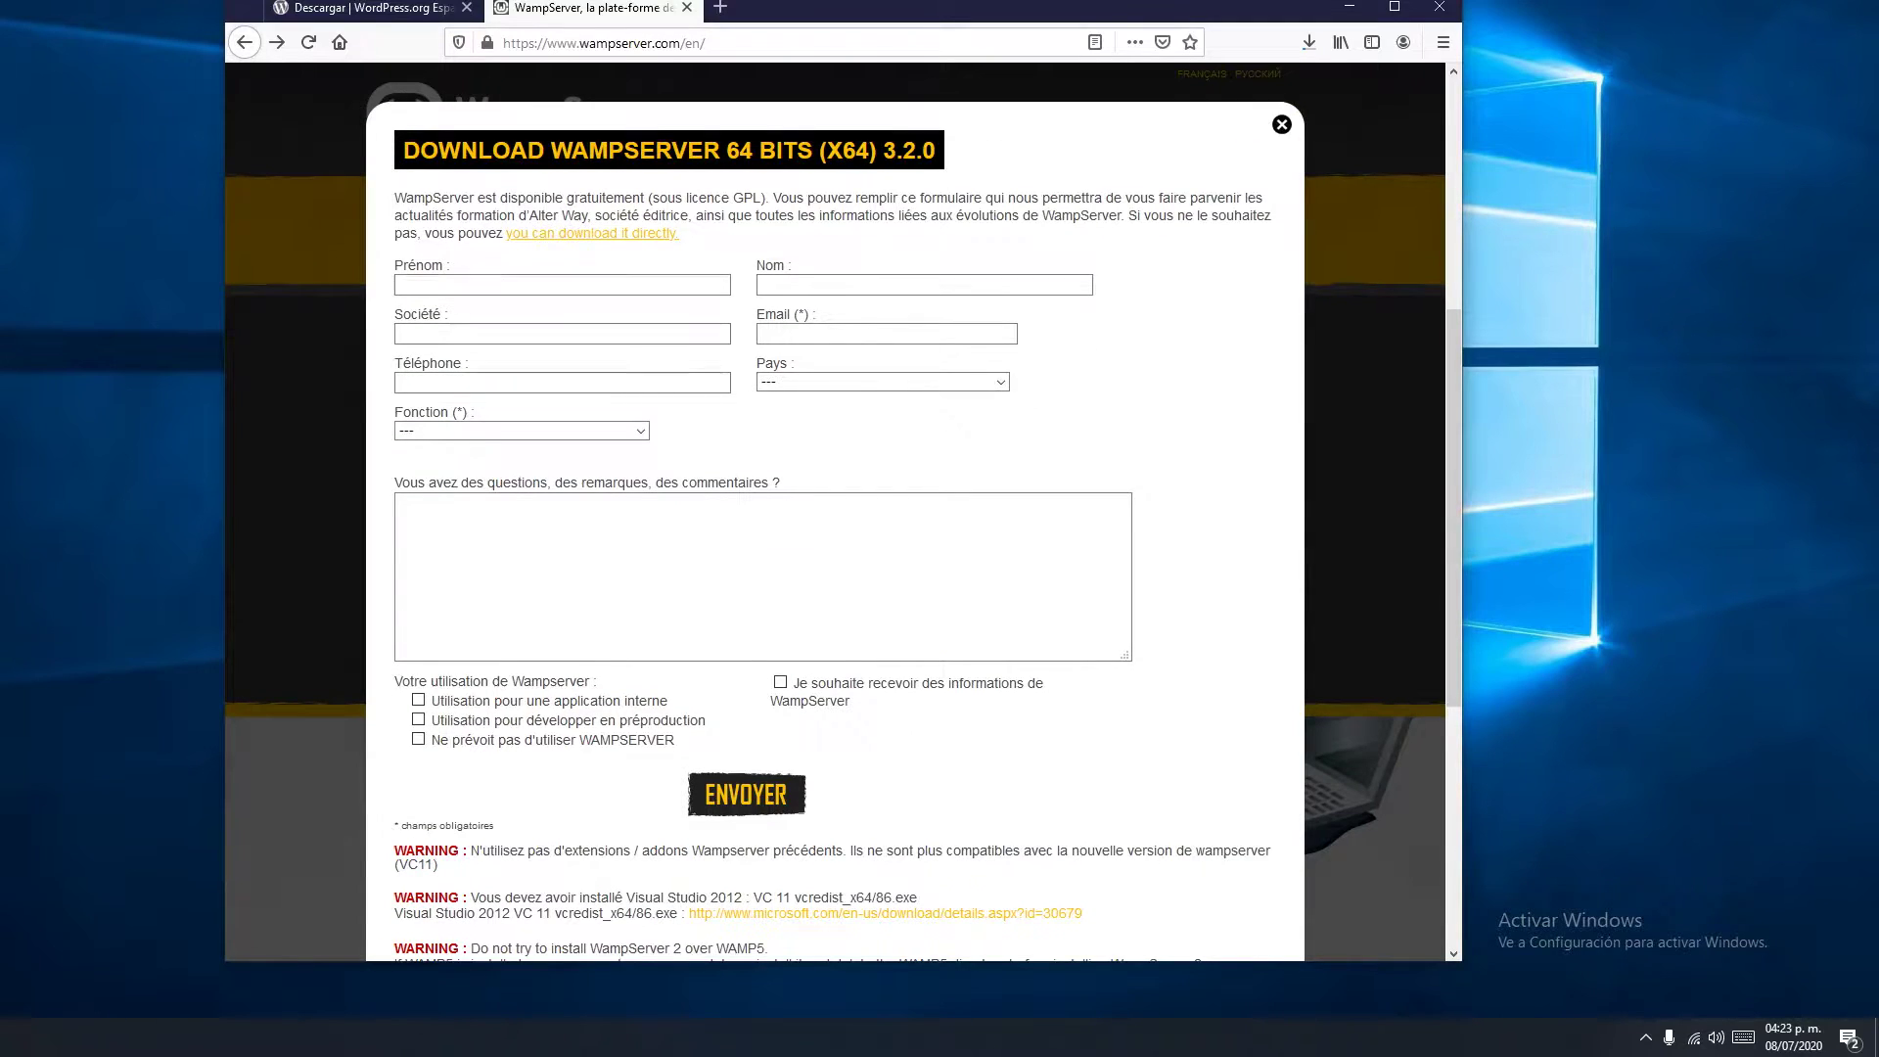
Start the download on Microsoft's Visual C++ 2012 Update 4 redistributable page
scroll(881, 414, "down", 5)
left_click(886, 414)
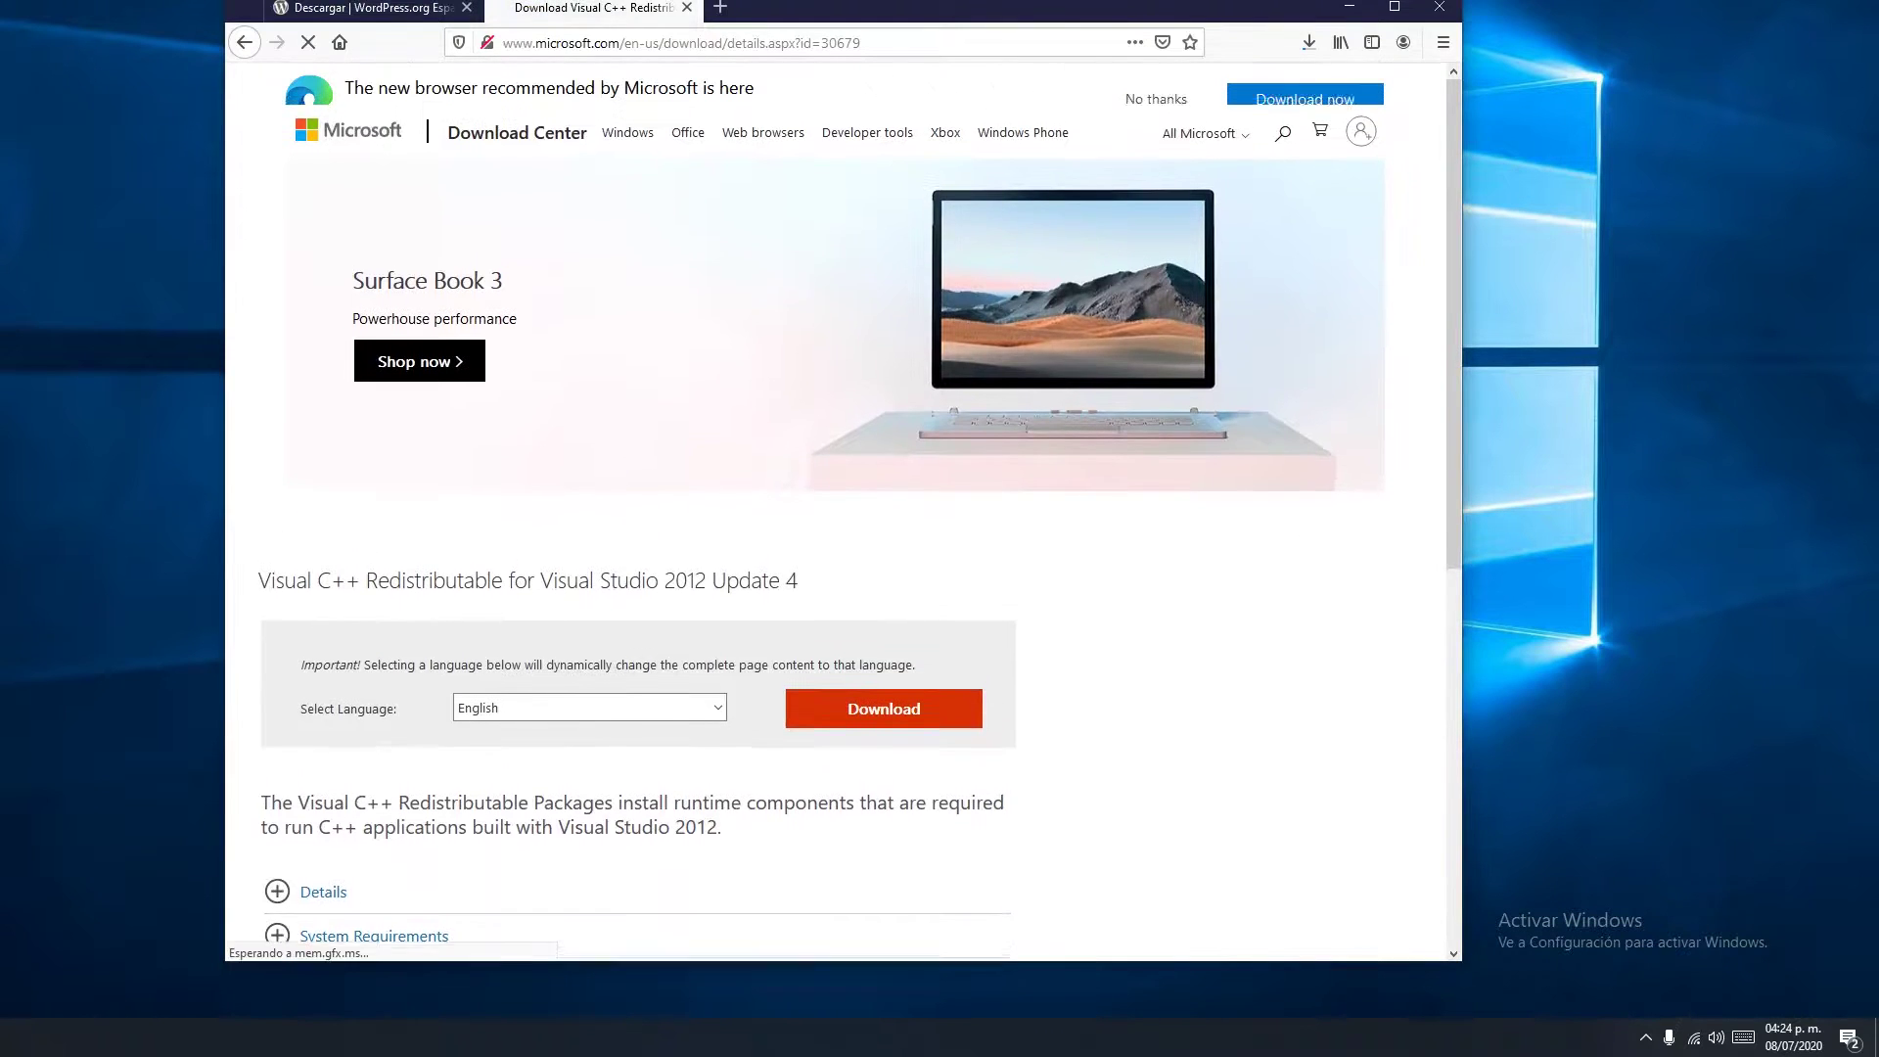
scroll(886, 414, "down", 3)
left_click(883, 450)
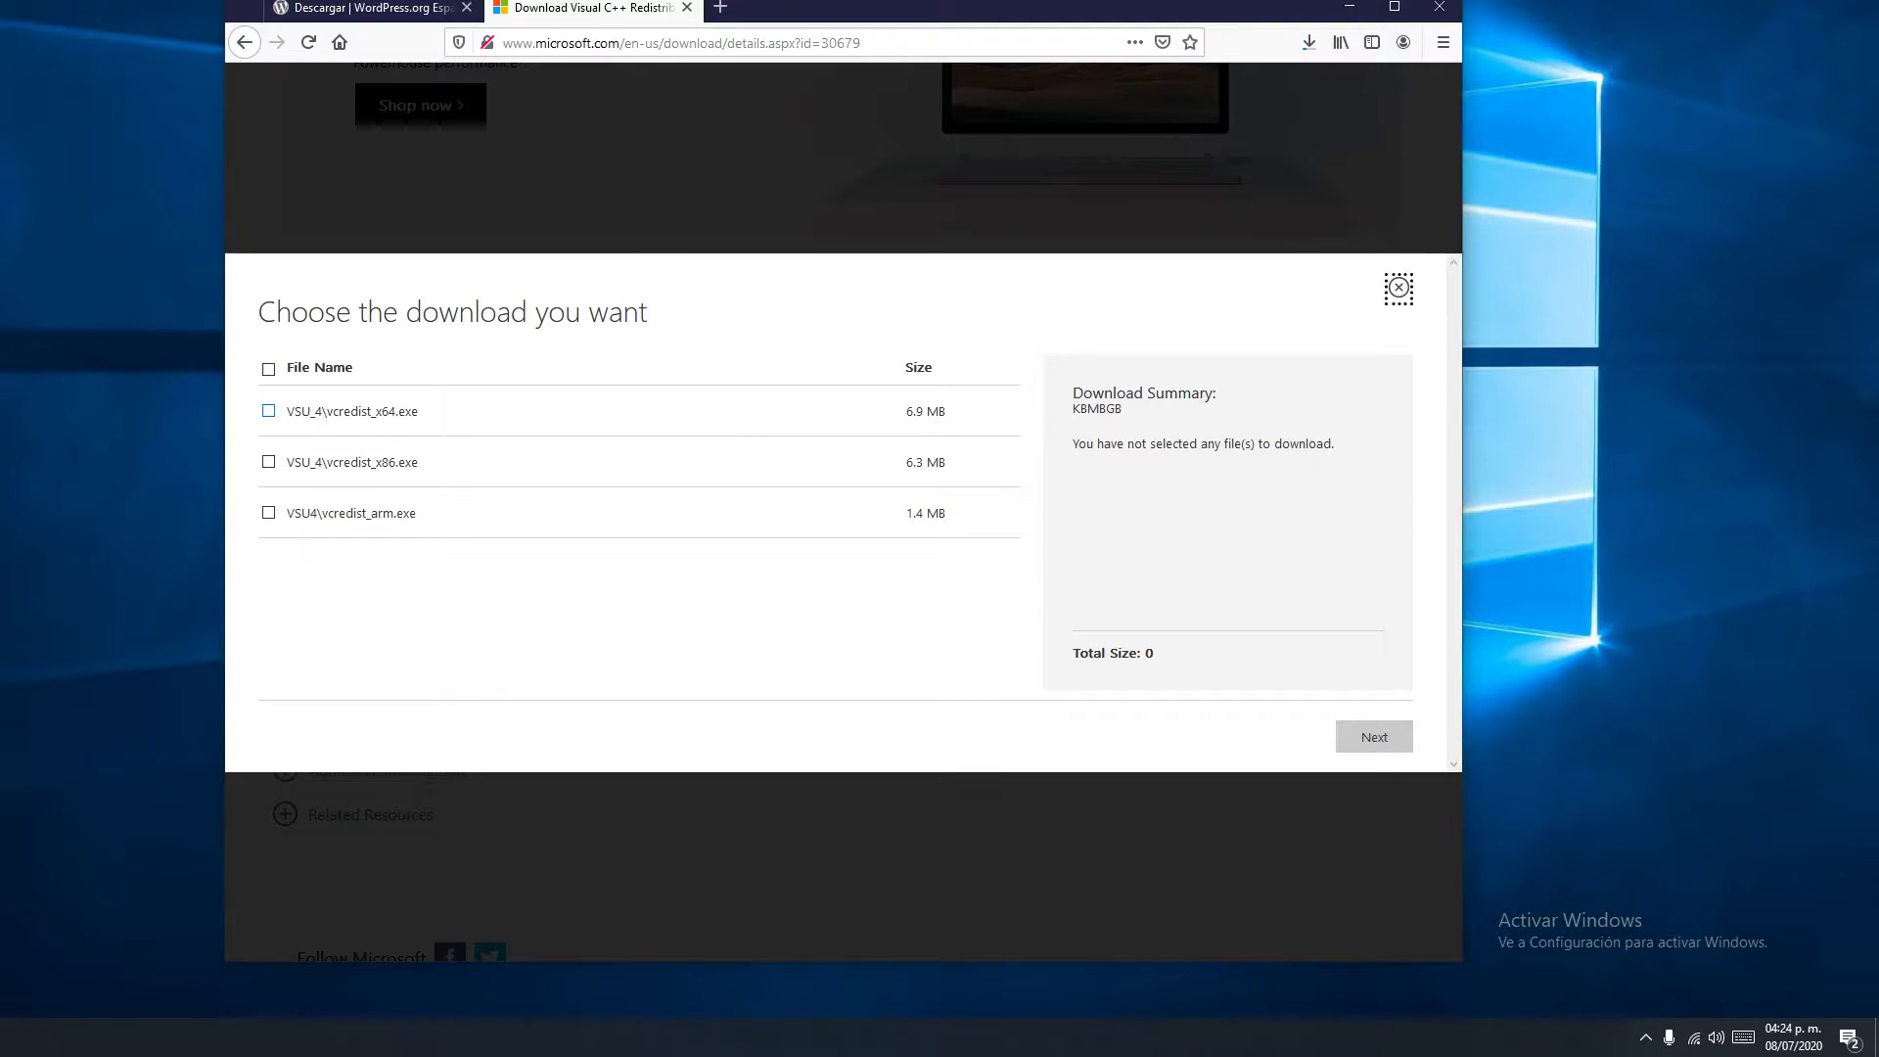
Select vcredist_x64.exe, save the 6.9 MB file and show it in its folder
left_click(269, 411)
left_click(268, 513)
key("Tab")
key("Tab")
key("Return")
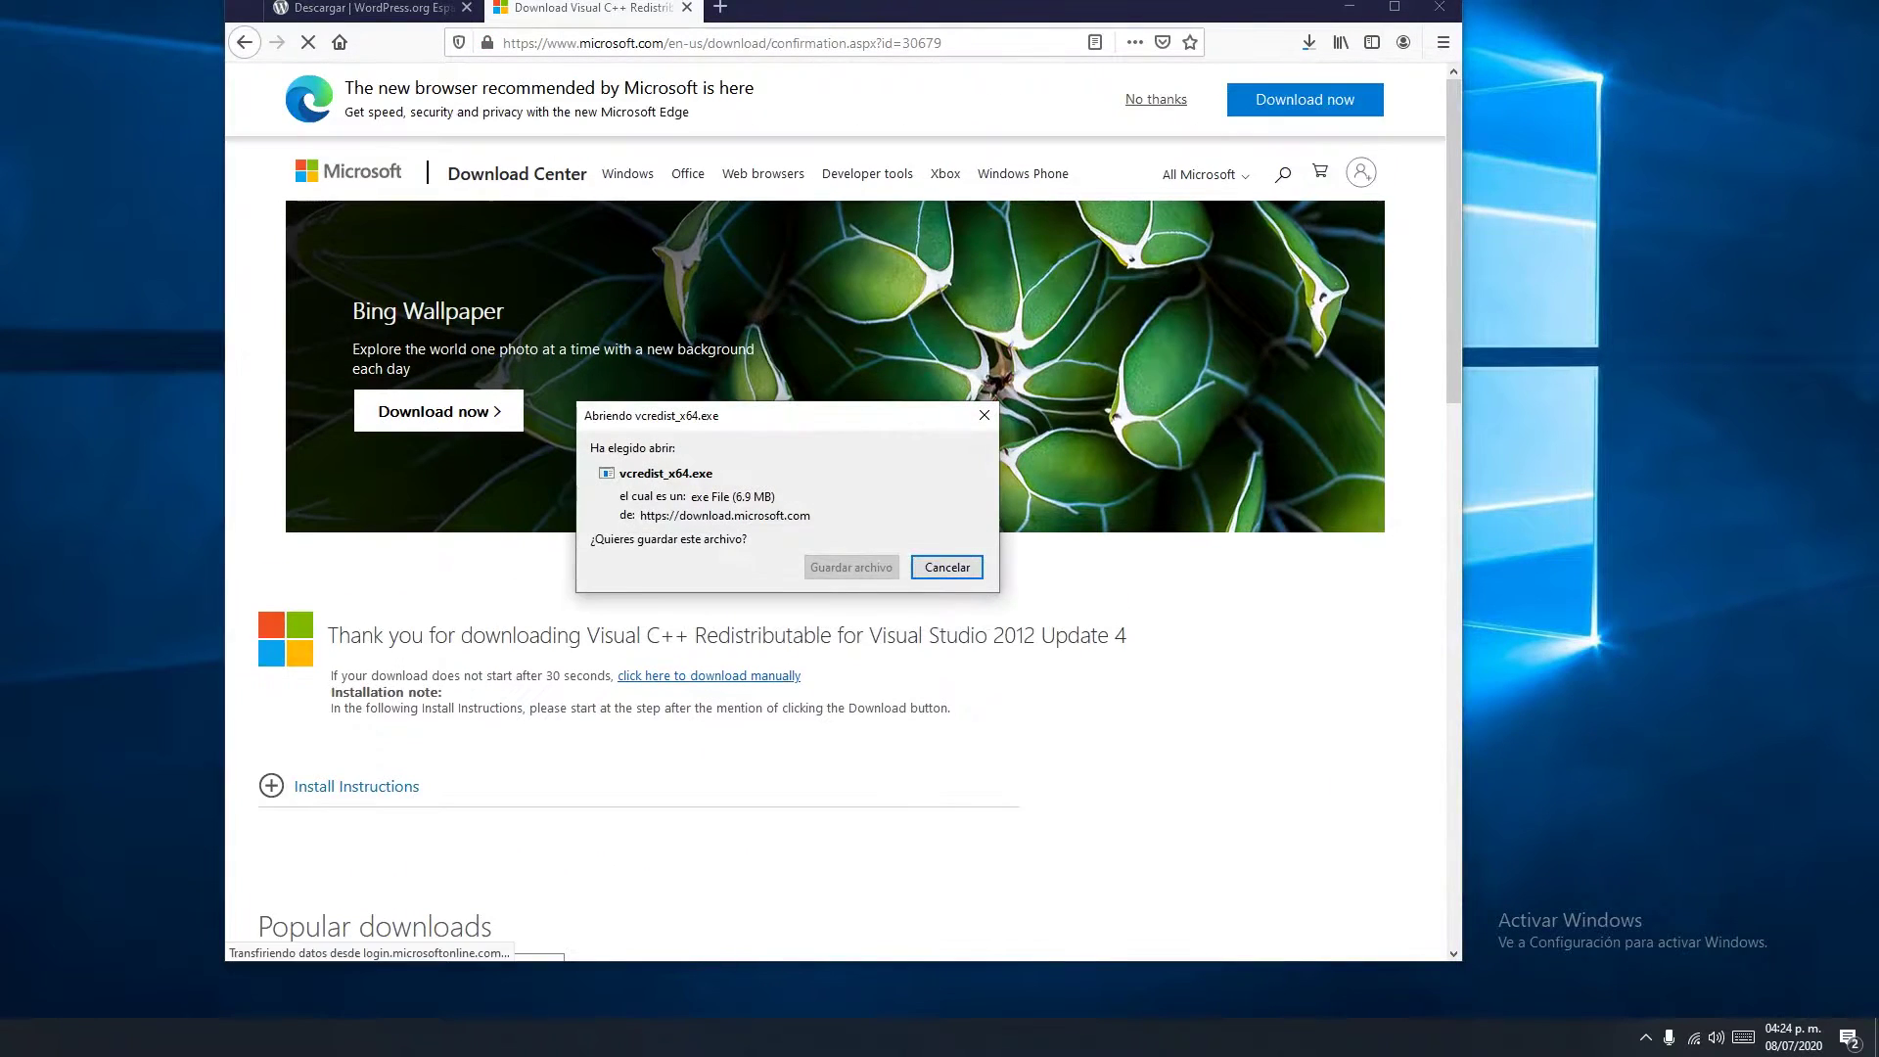
key("Return")
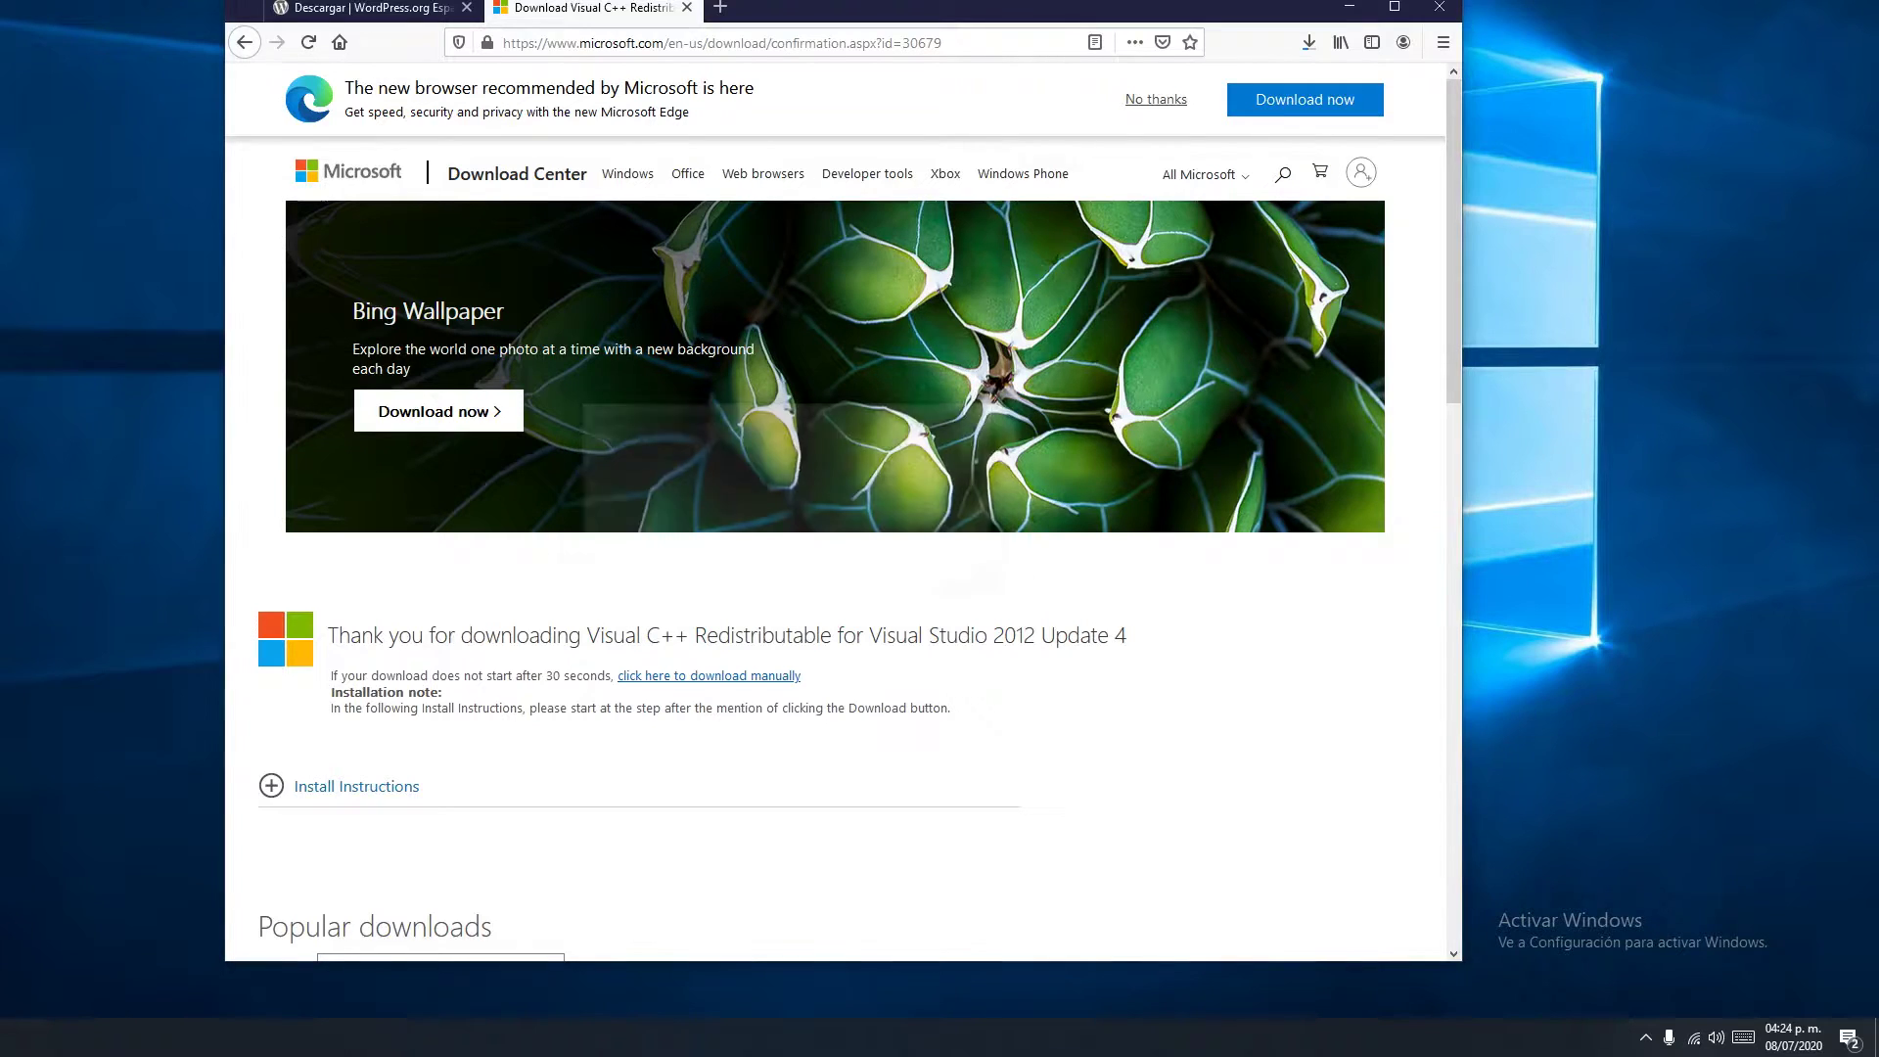
scroll(844, 509, "down", 5)
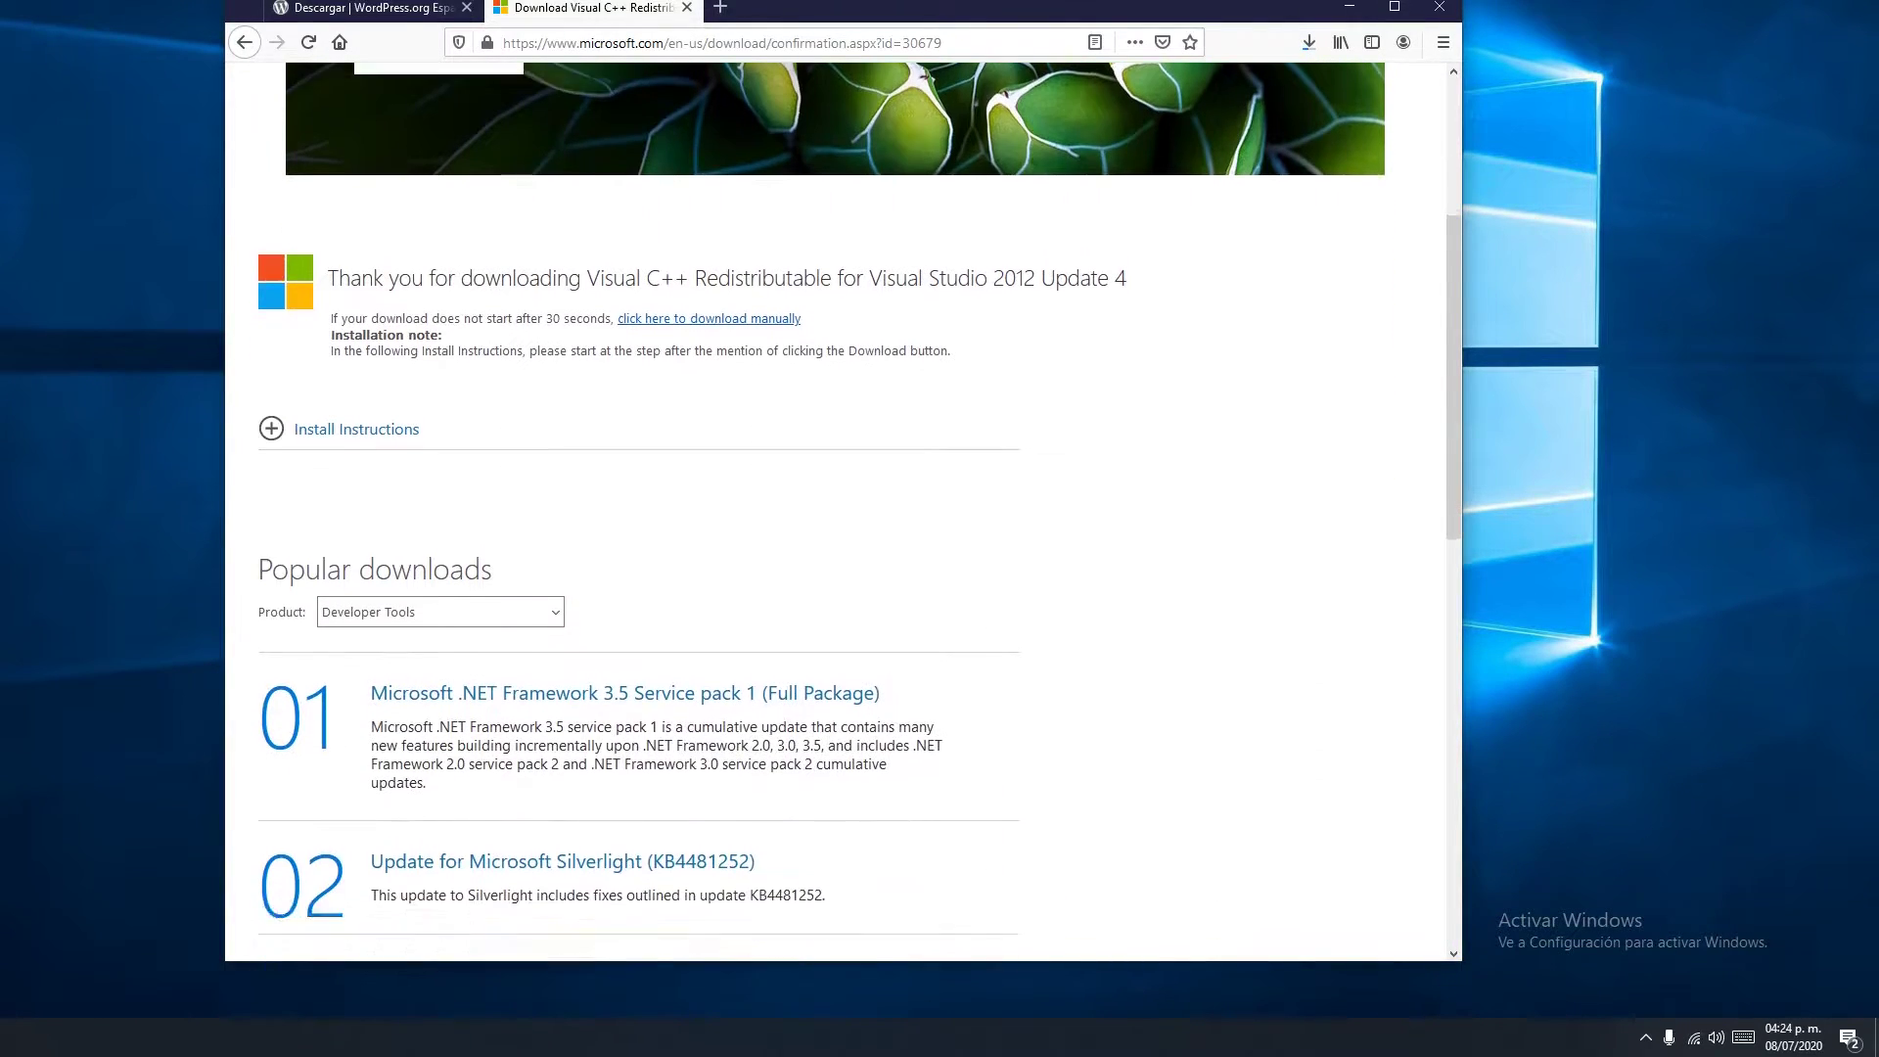
scroll(843, 509, "up", 3)
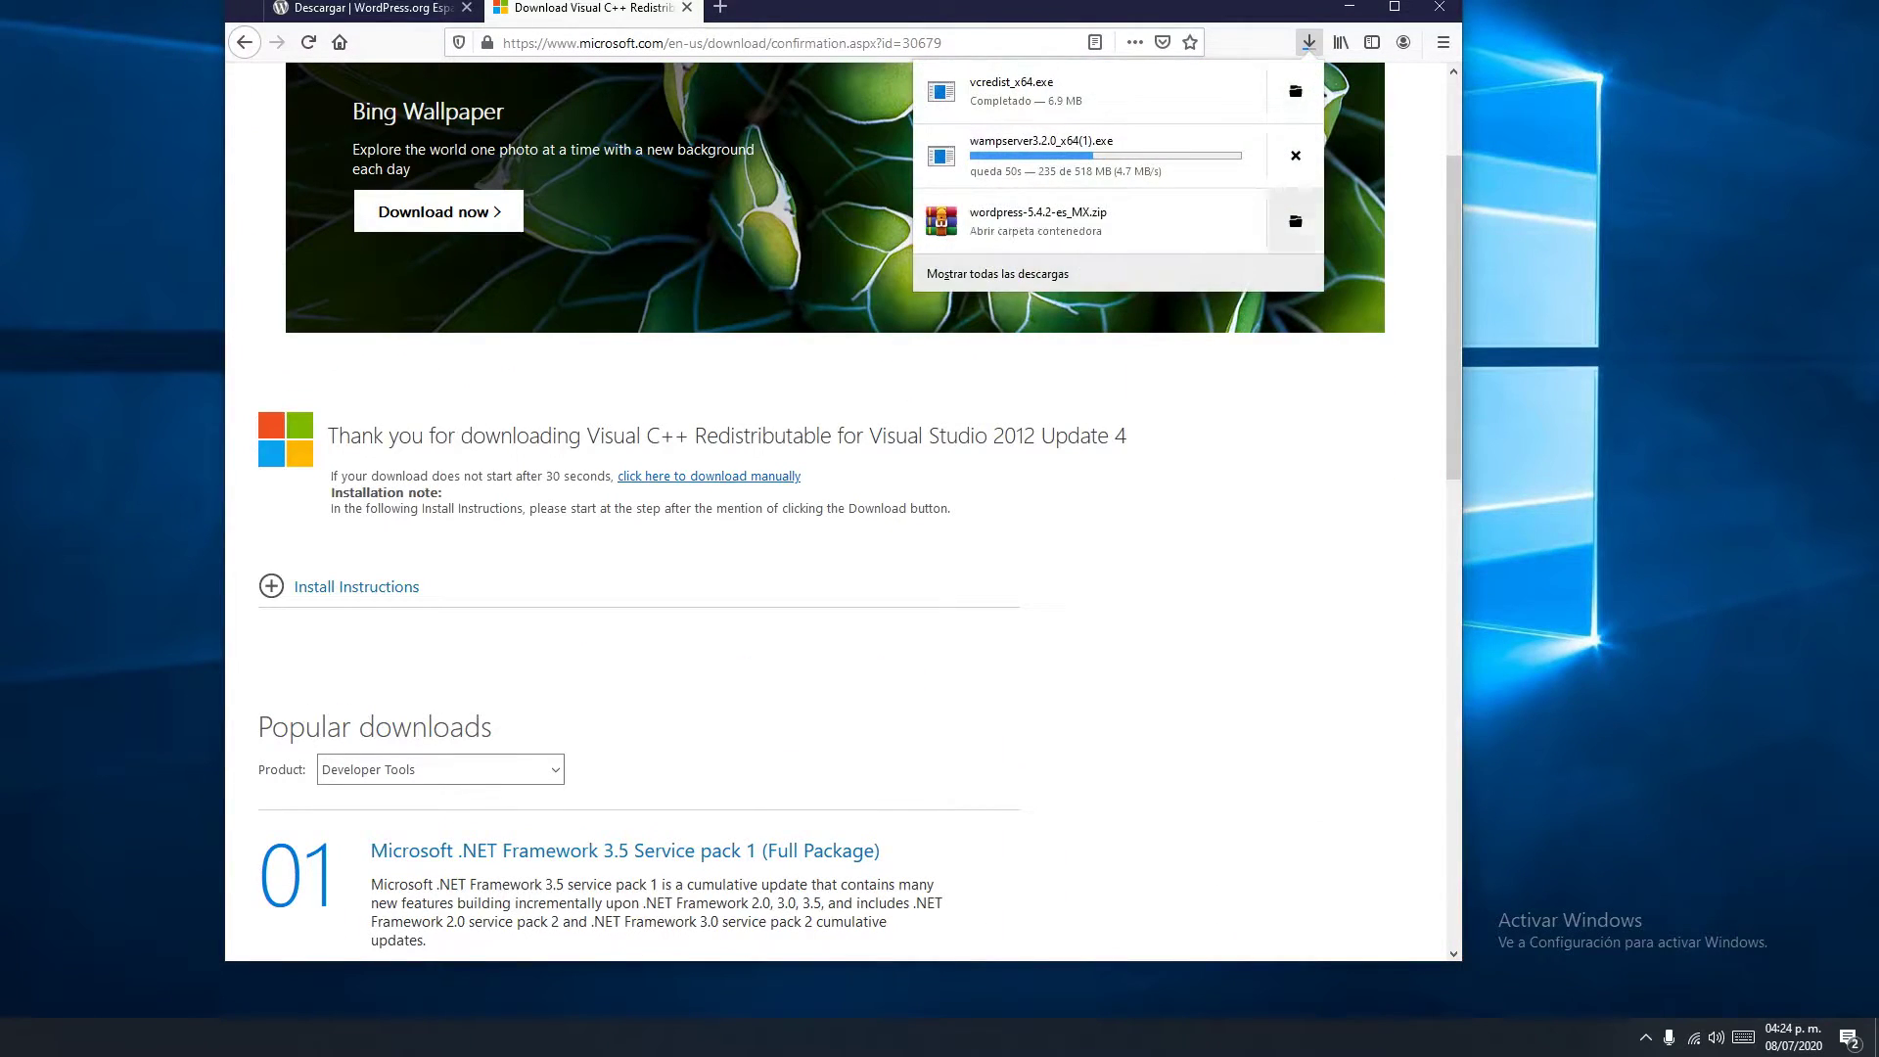
left_click(1341, 42)
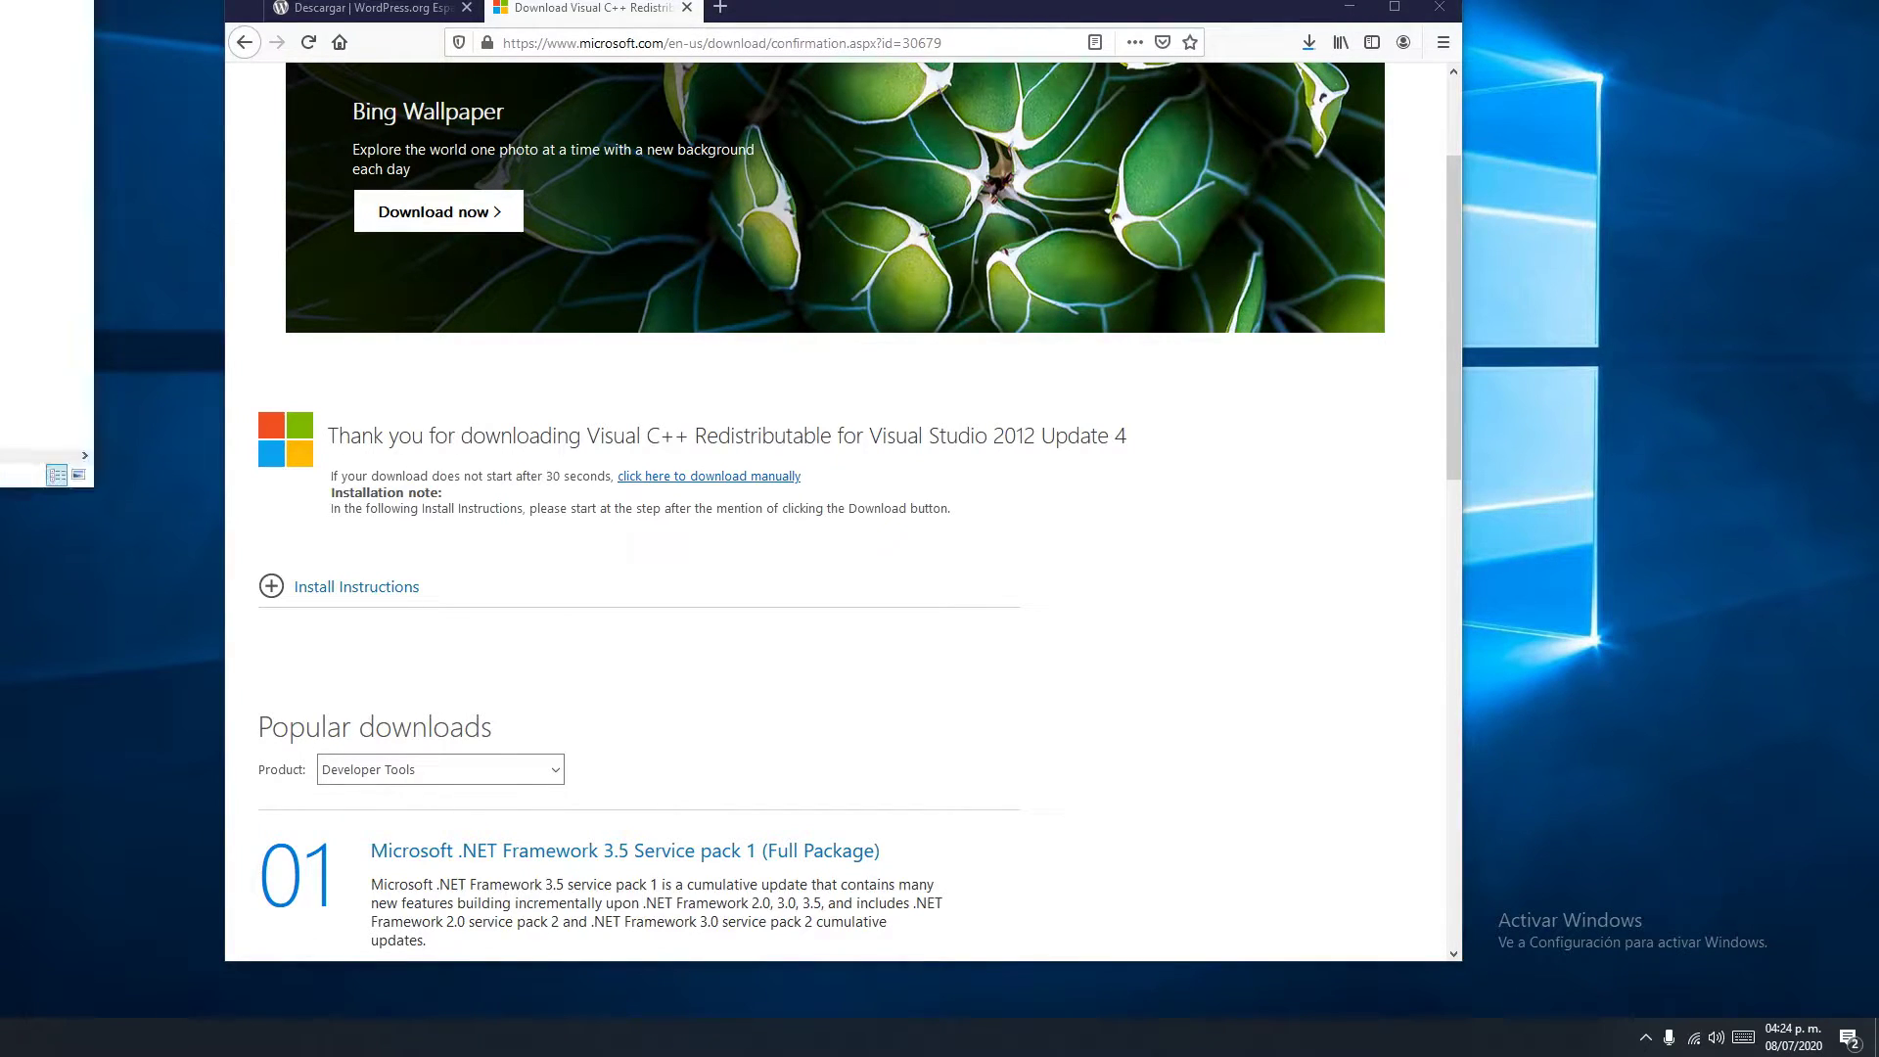
Widen the Imágenes folder window and pick vcredist_x64.exe (7,019 KB) to run it
left_click_drag(839, 67, 404, 78)
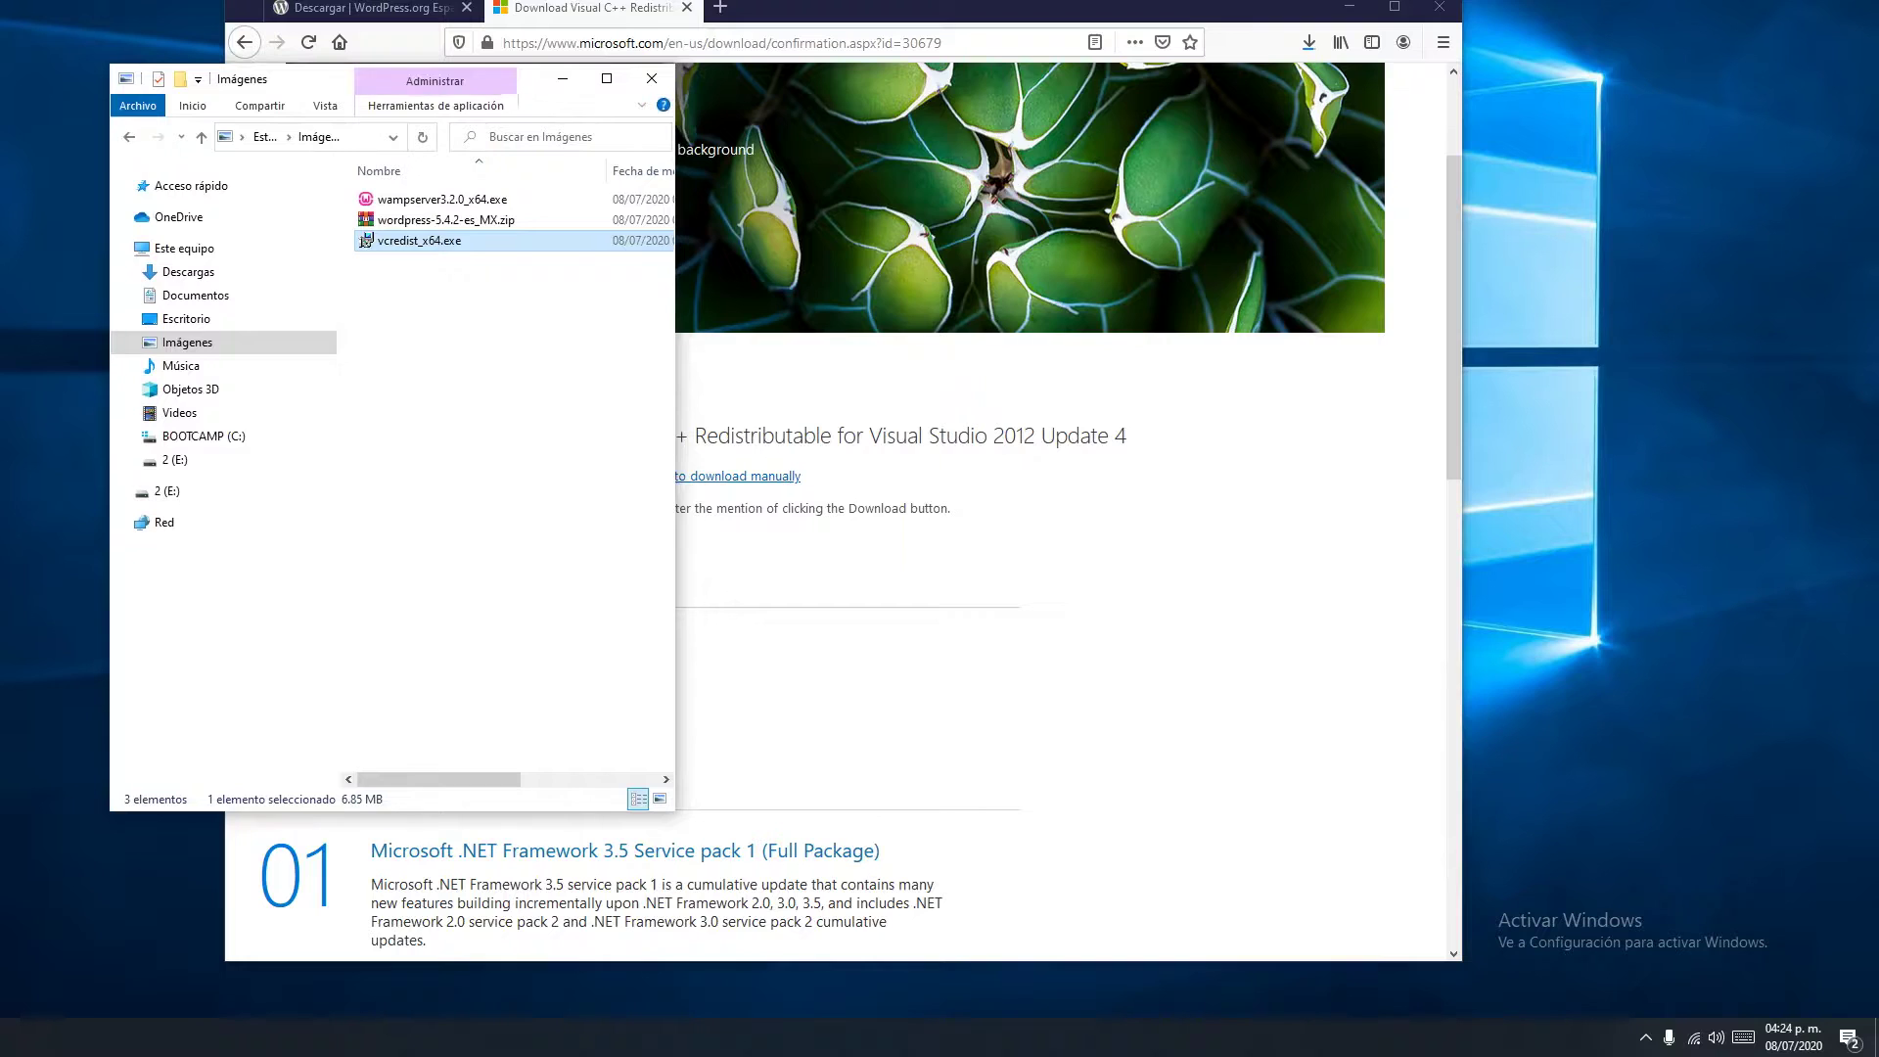
left_click_drag(675, 190, 999, 190)
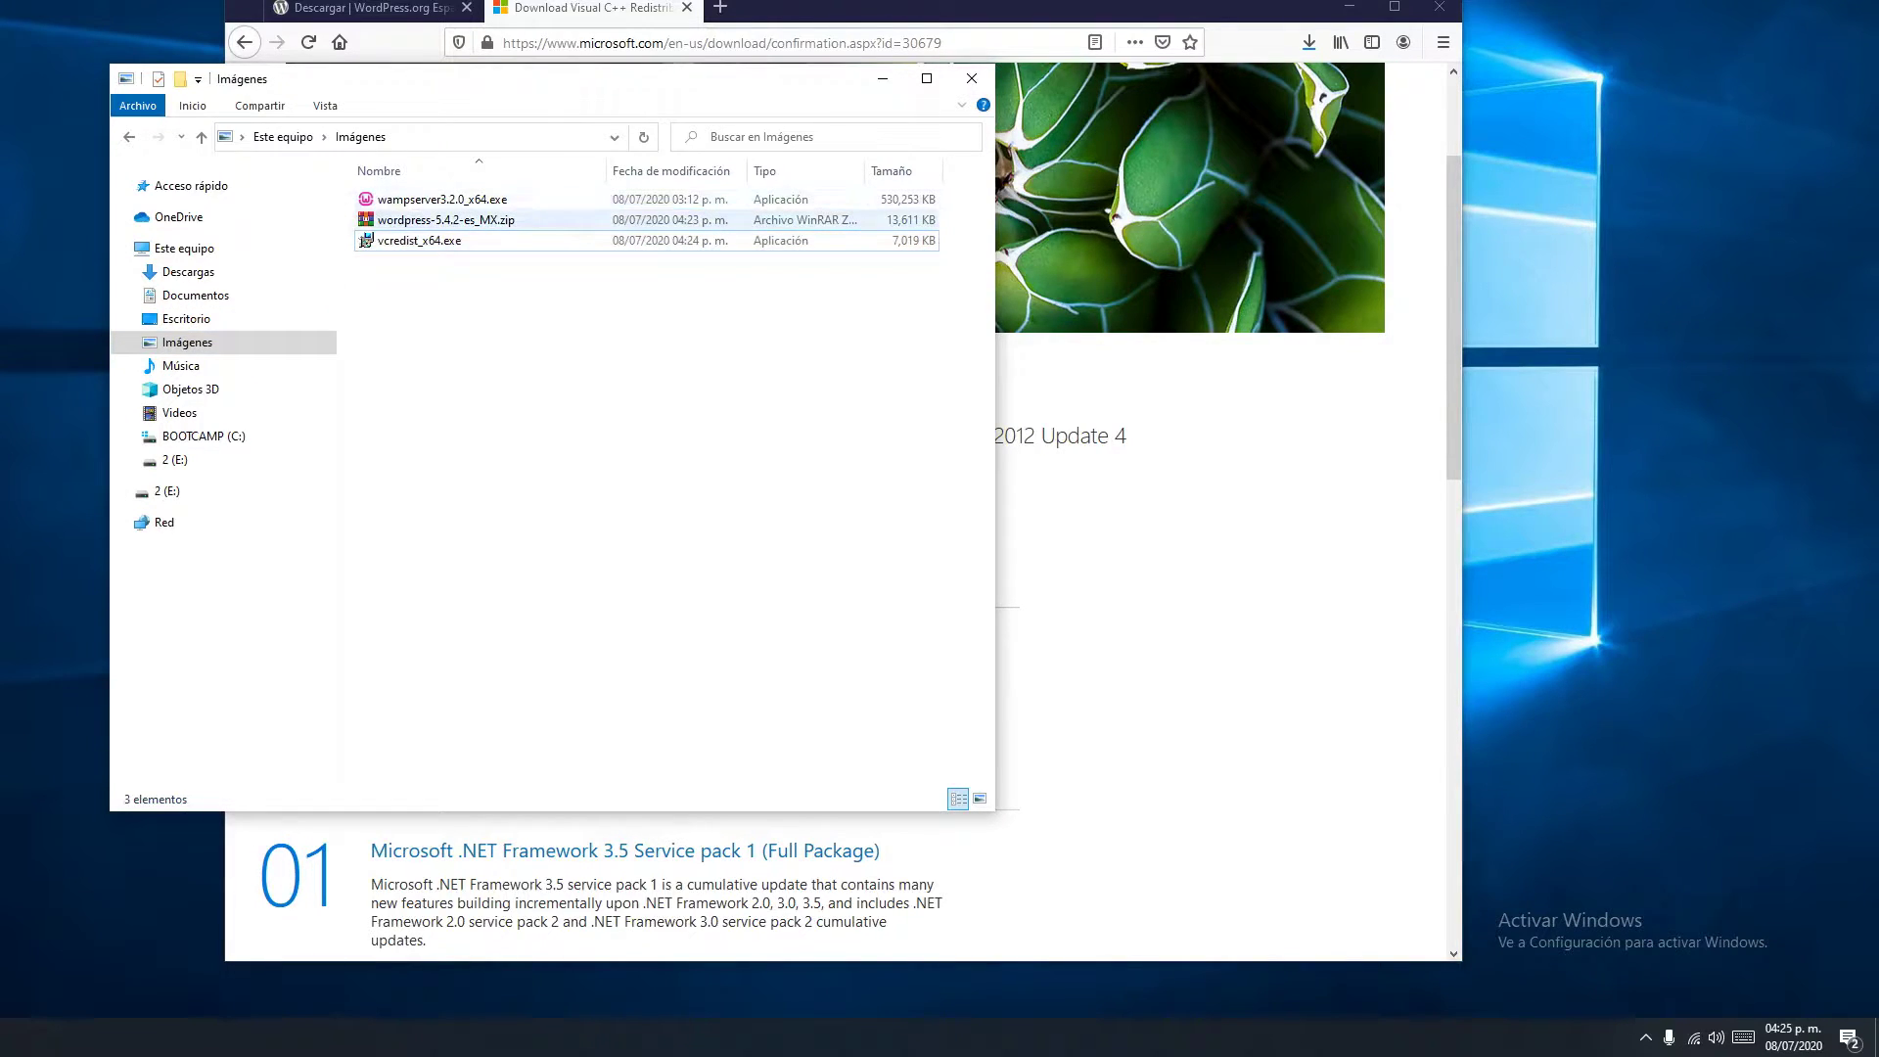
left_click(419, 240)
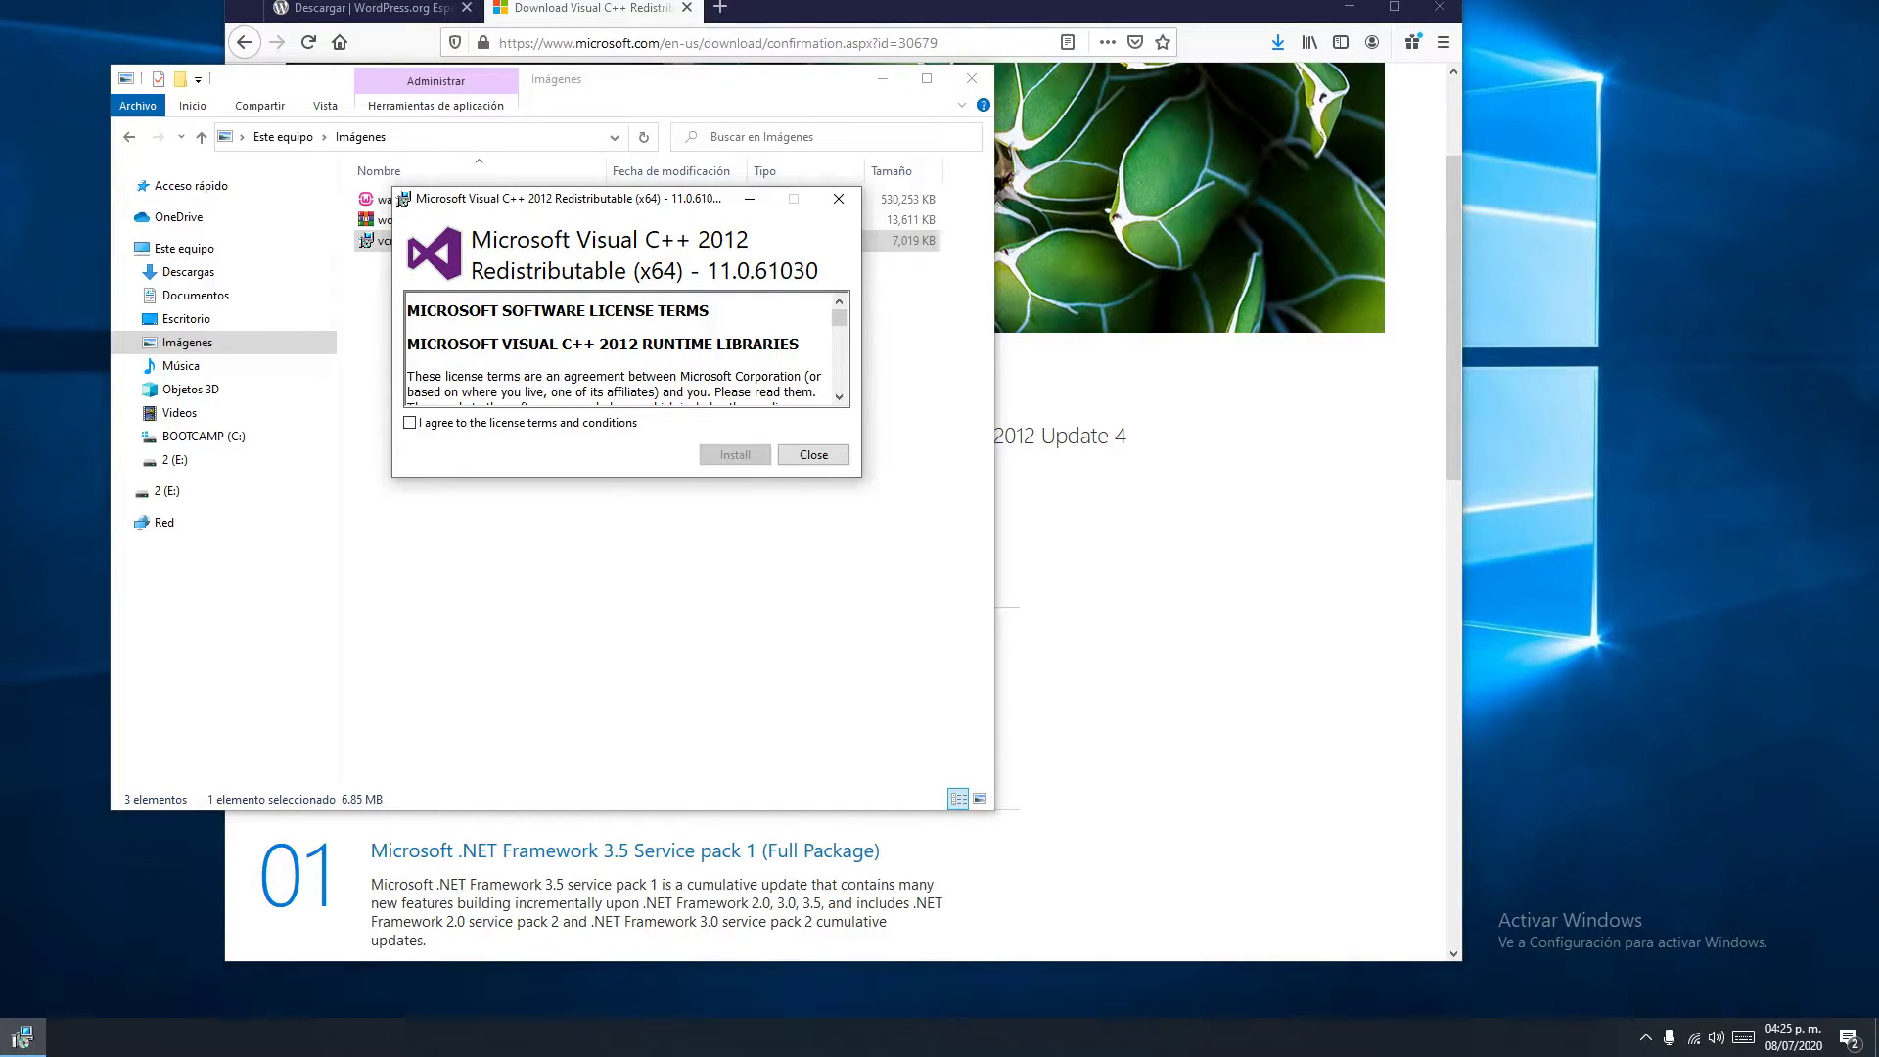
Install Visual C++ 2012 Redistributable (x64) 11.0.61030 and close the Setup Successful screen
left_click(735, 454)
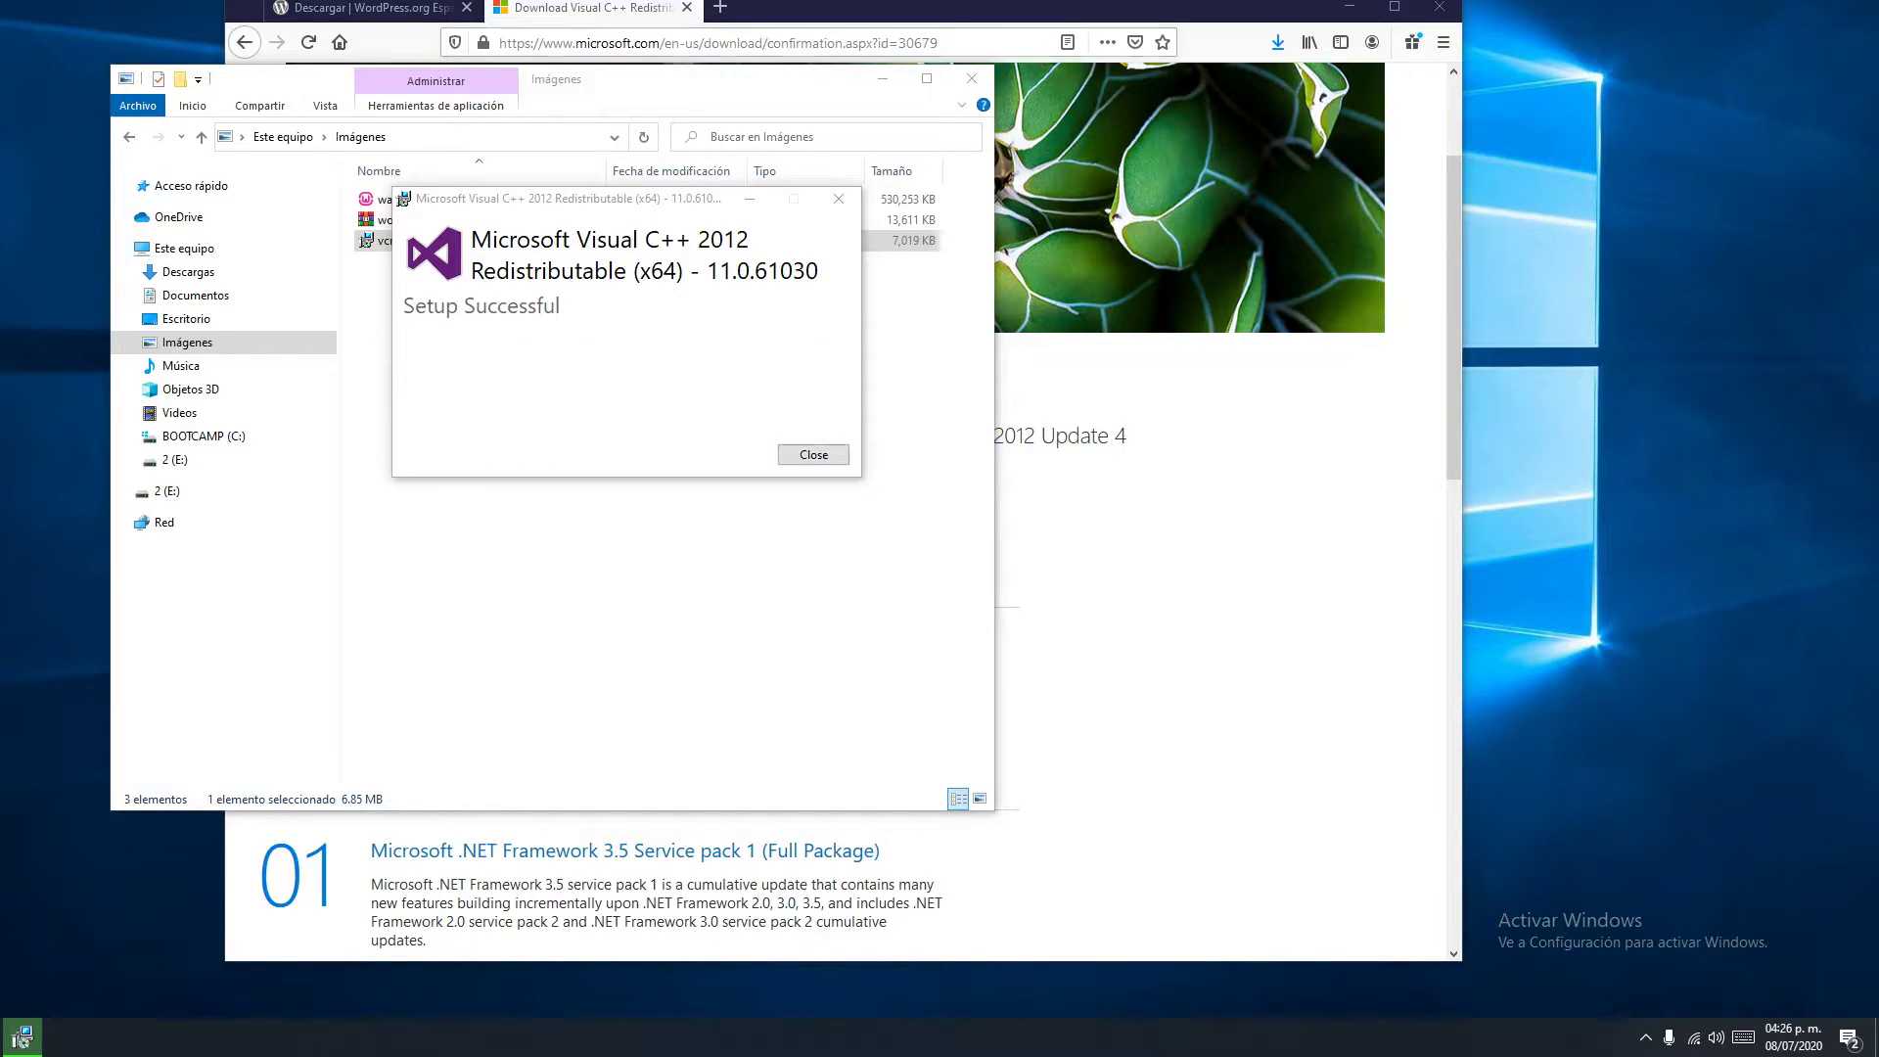
left_click(813, 454)
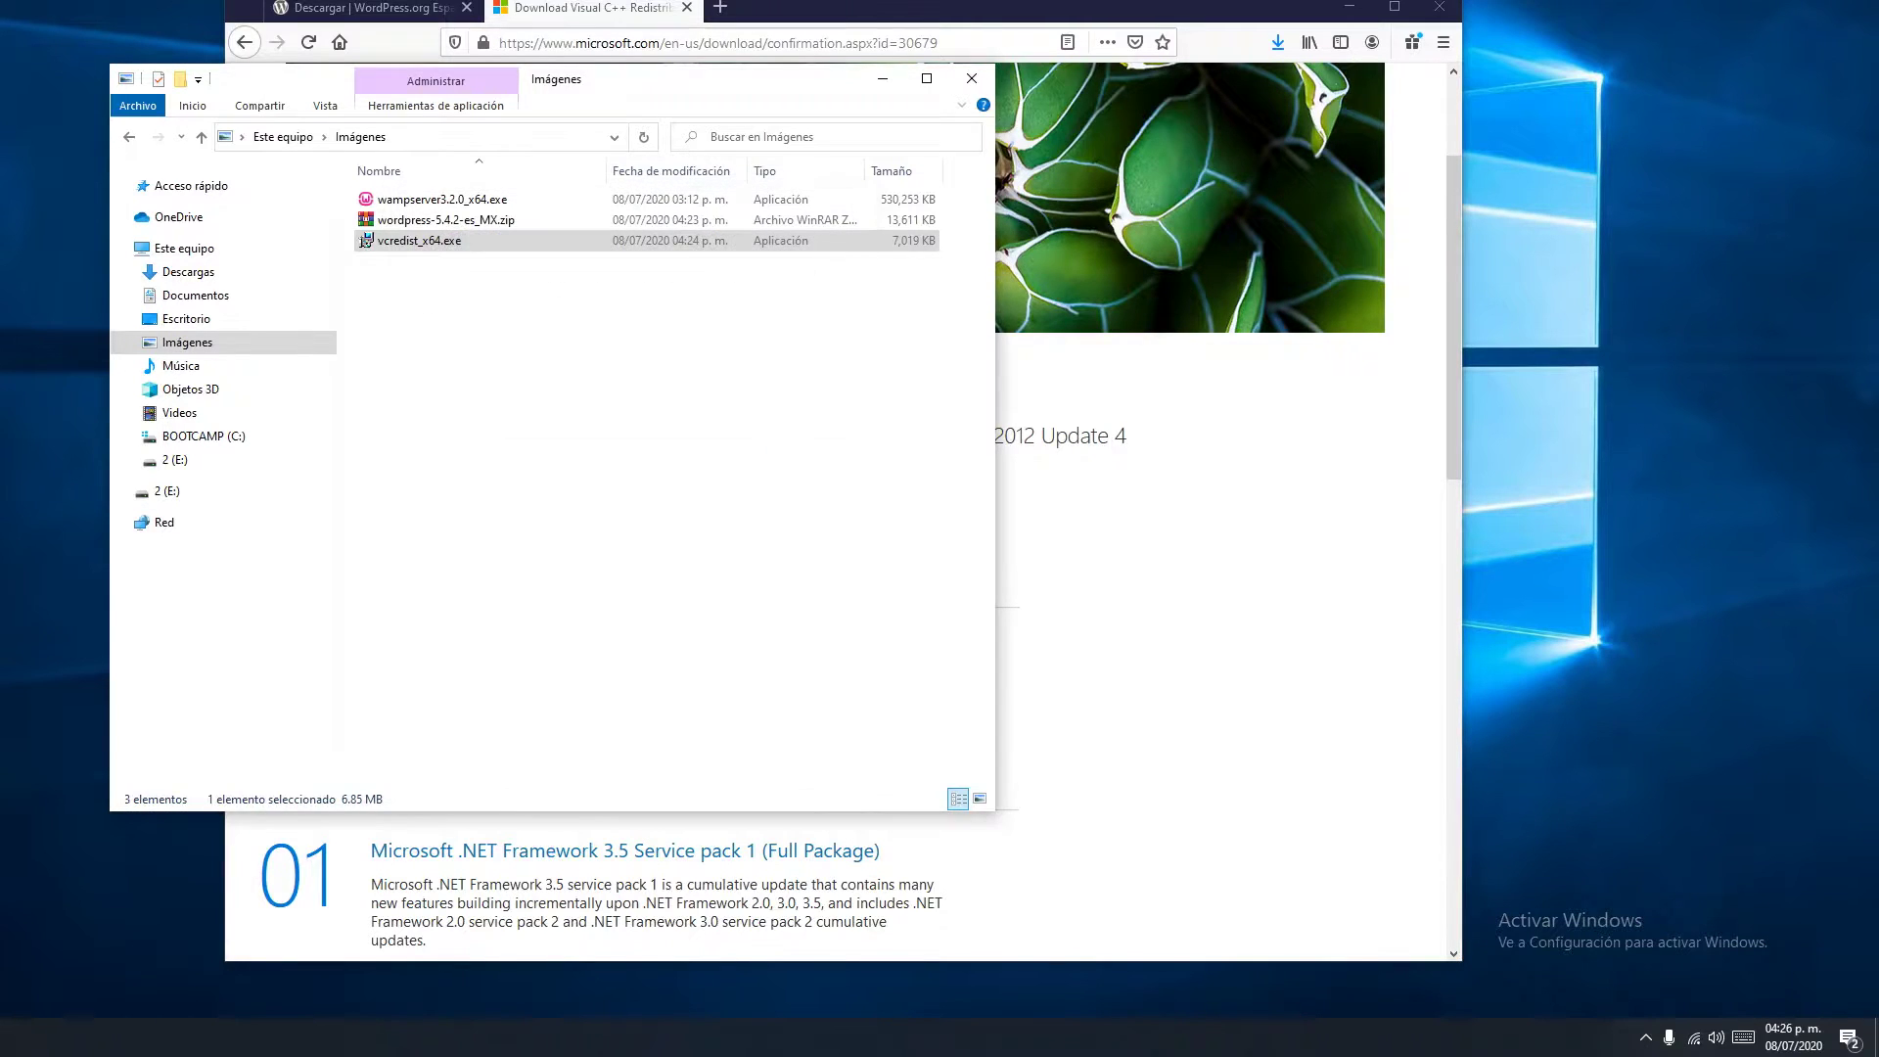
Run wampserver3.2.0_x64.exe in English, accept the license, and keep c:\wamp64 as destination
left_click(441, 199)
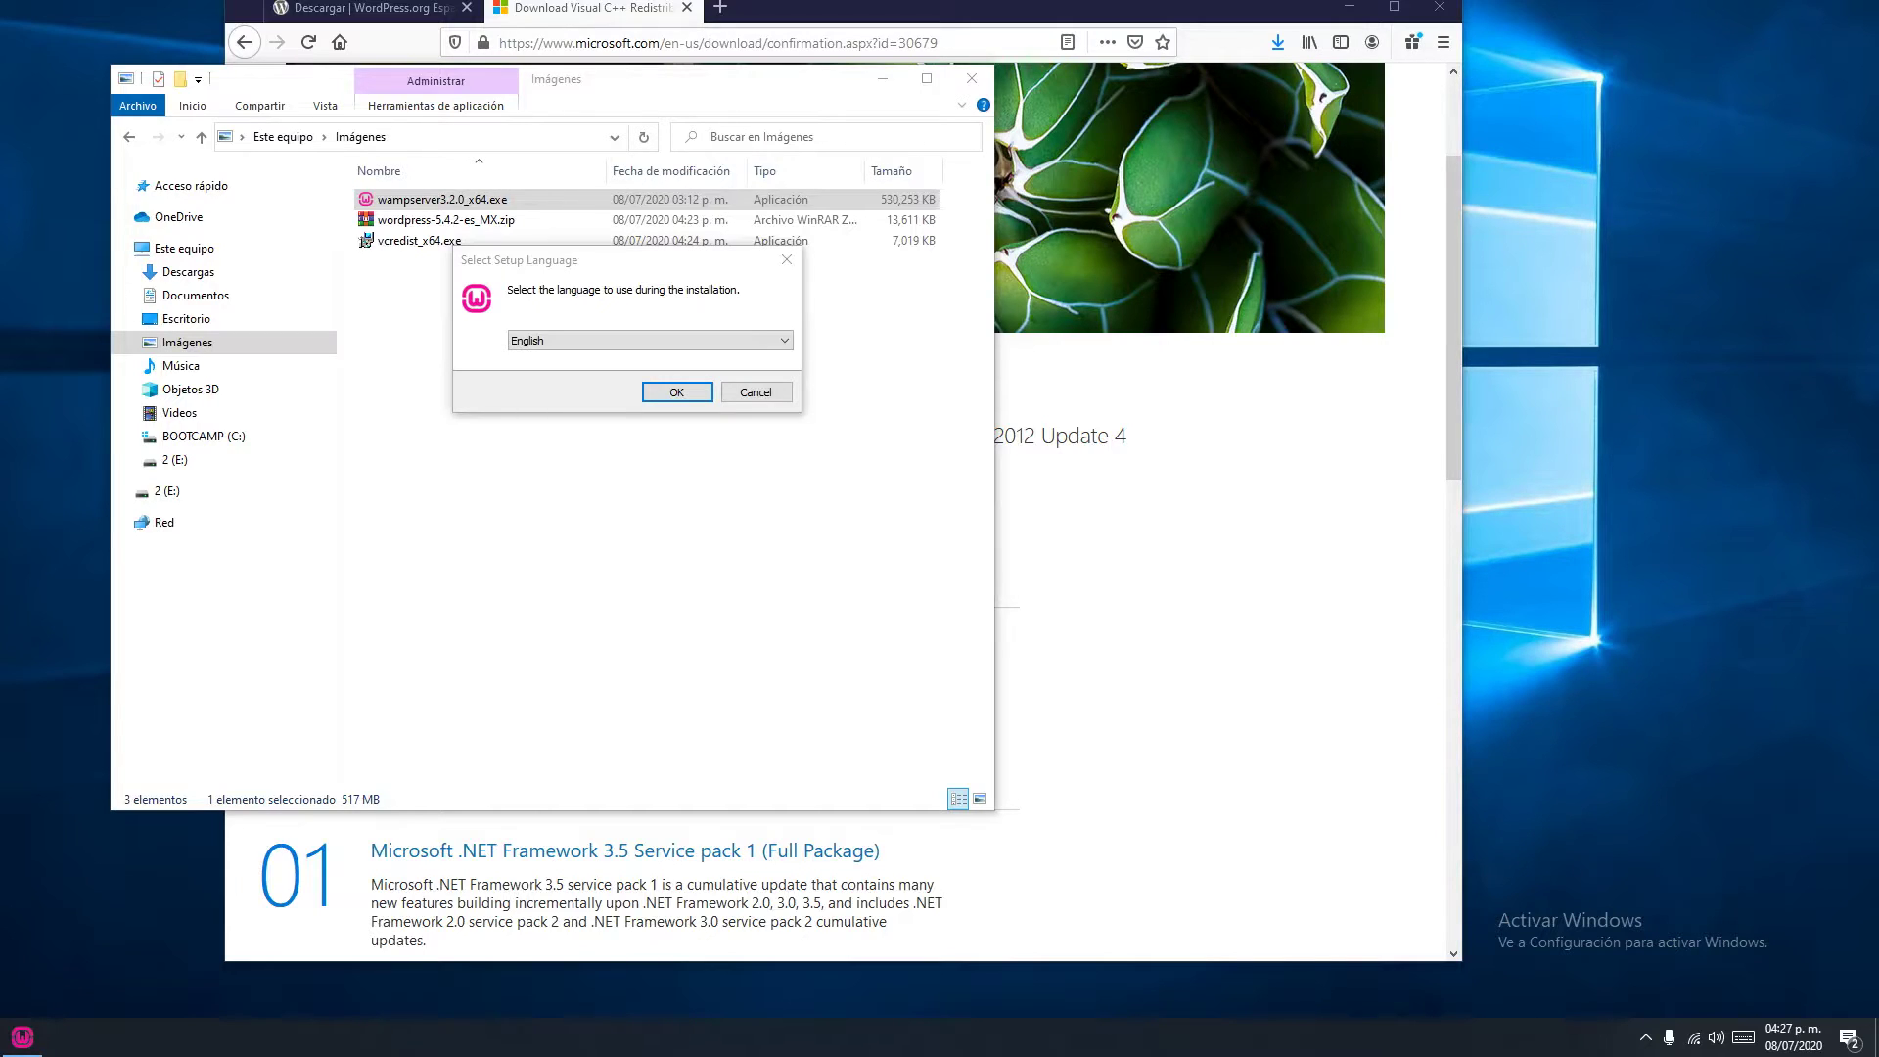
key("alt+Down")
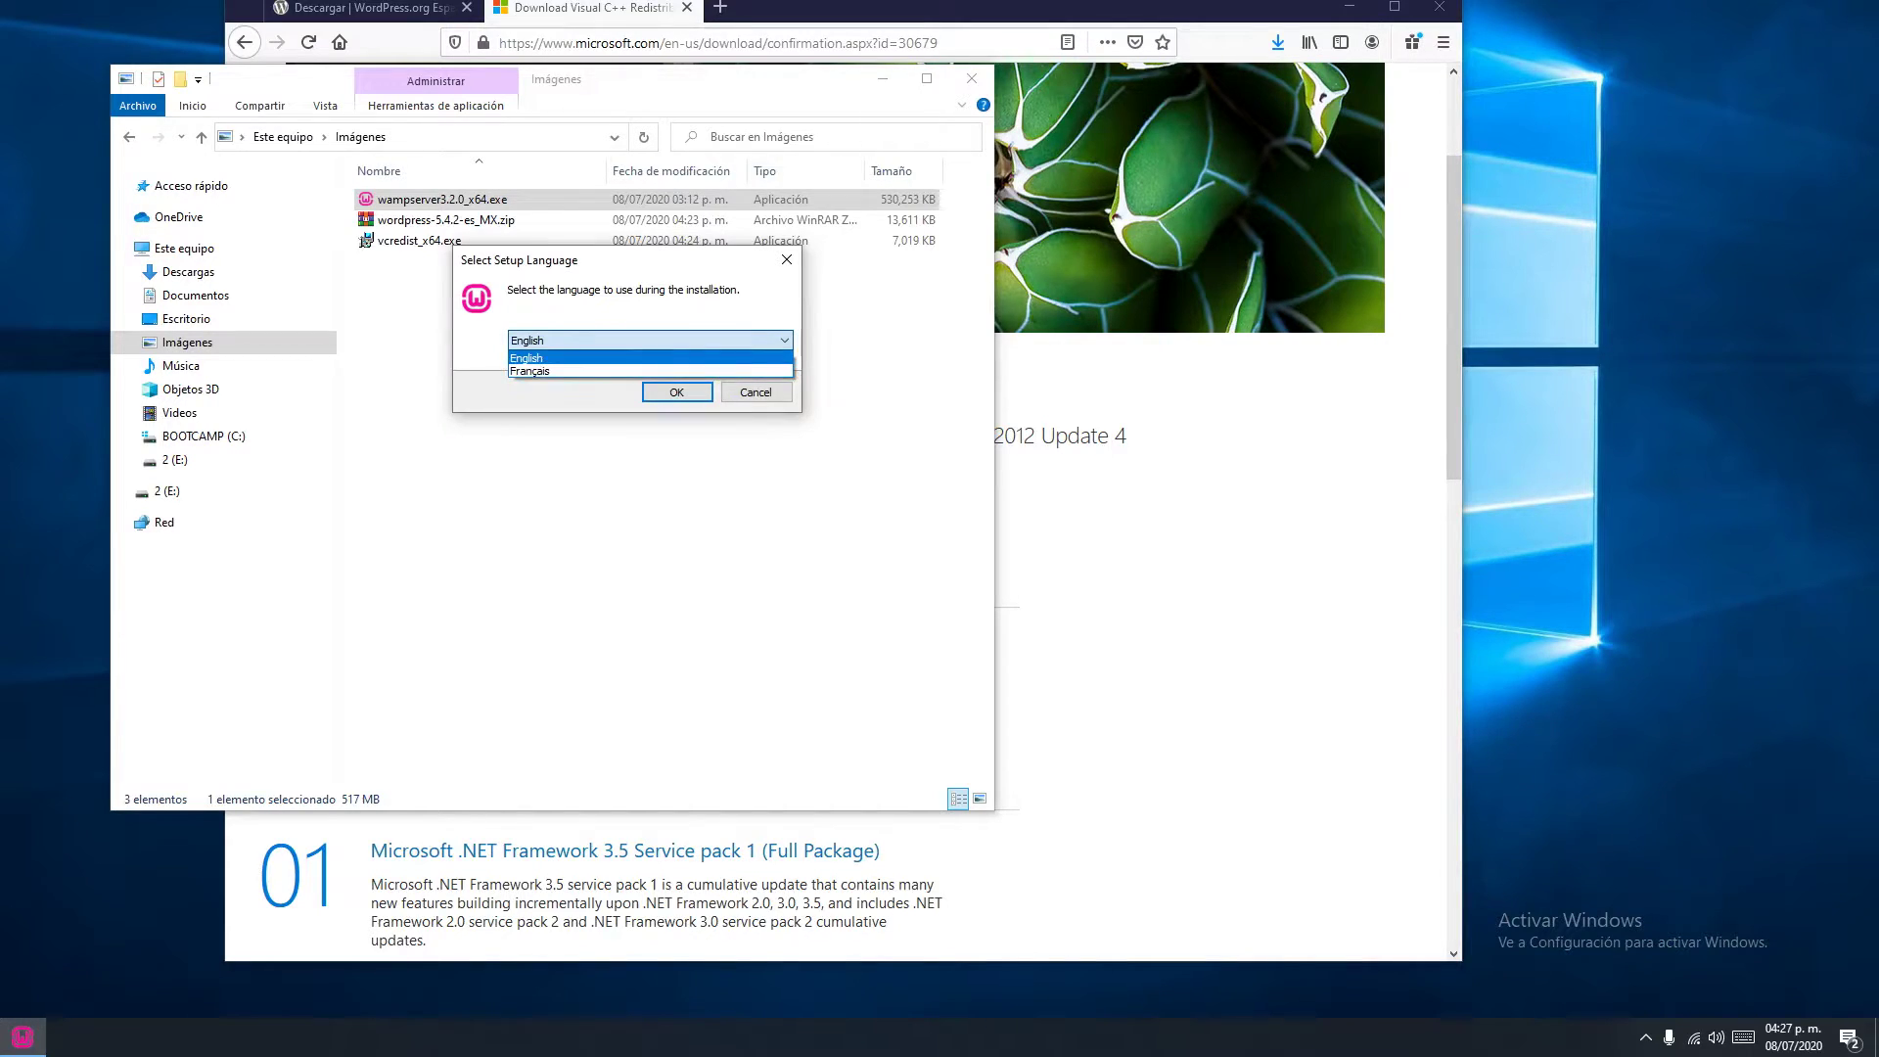
key("Return")
key("Return")
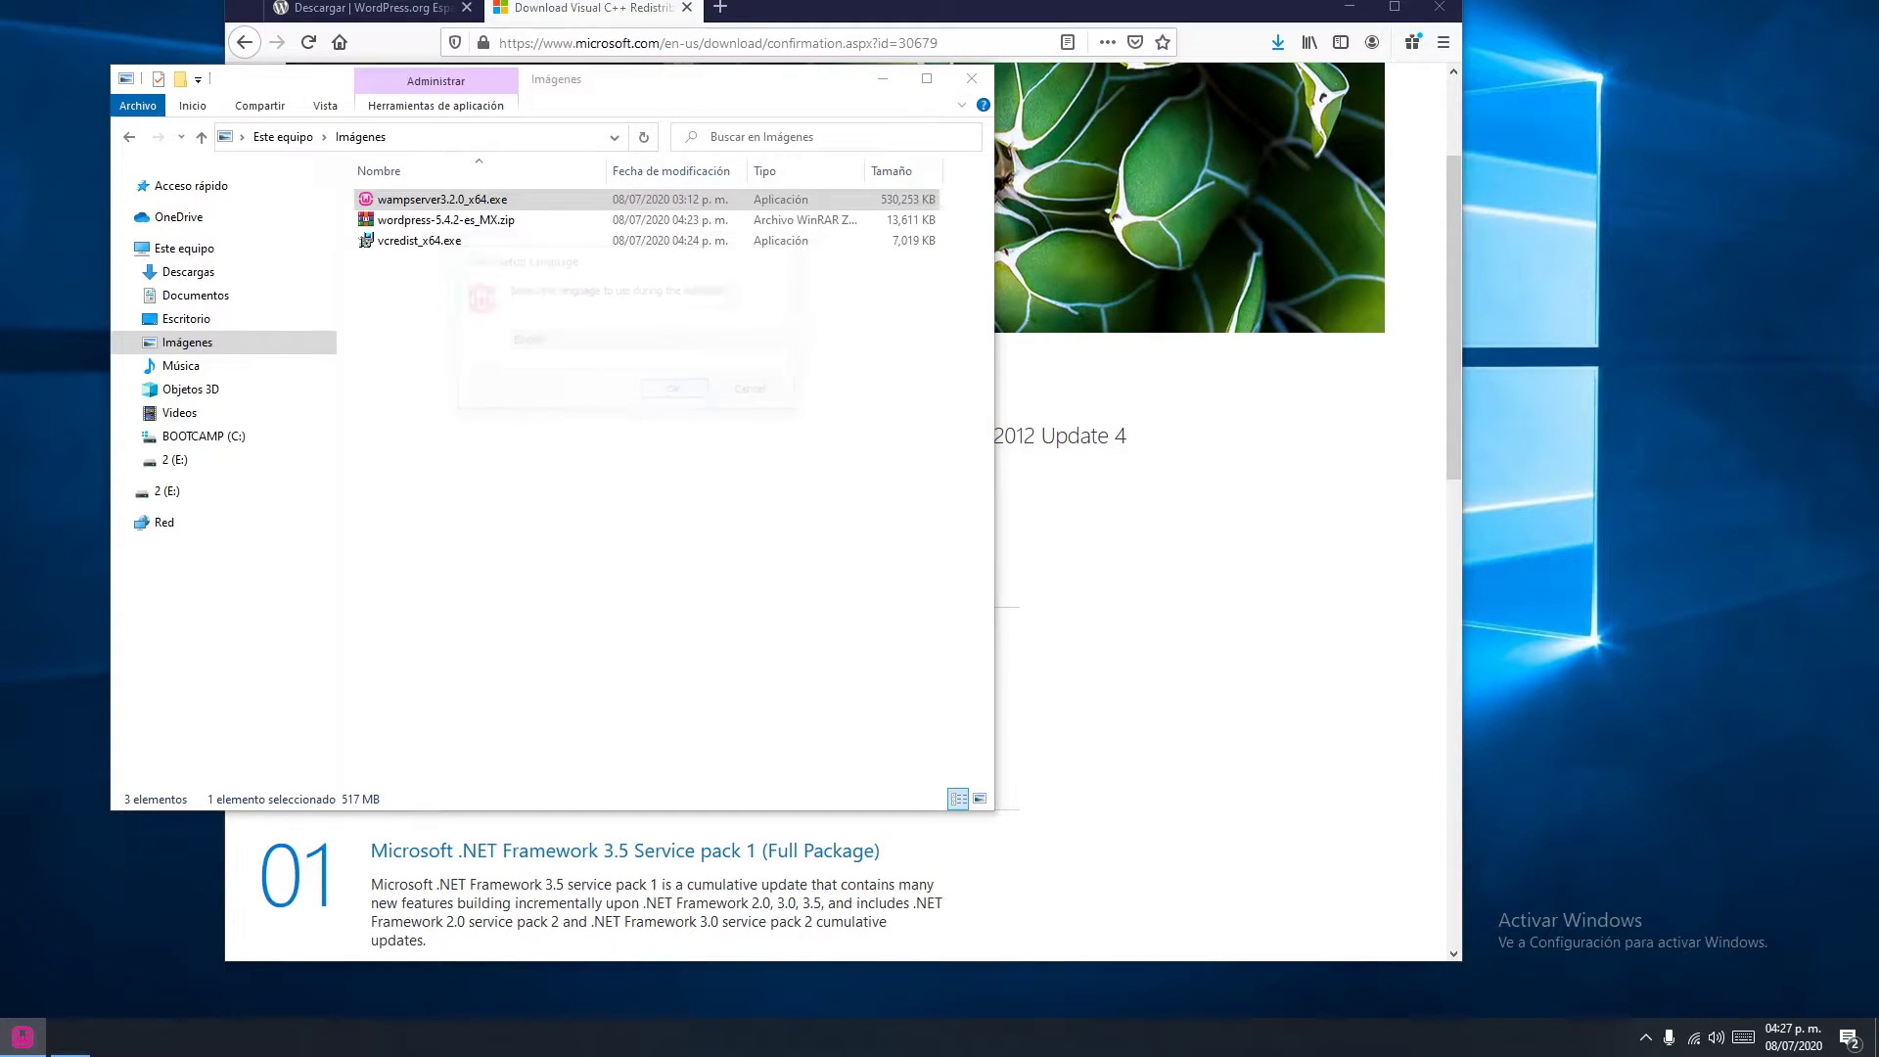
key("Up")
key("Return")
key("Return")
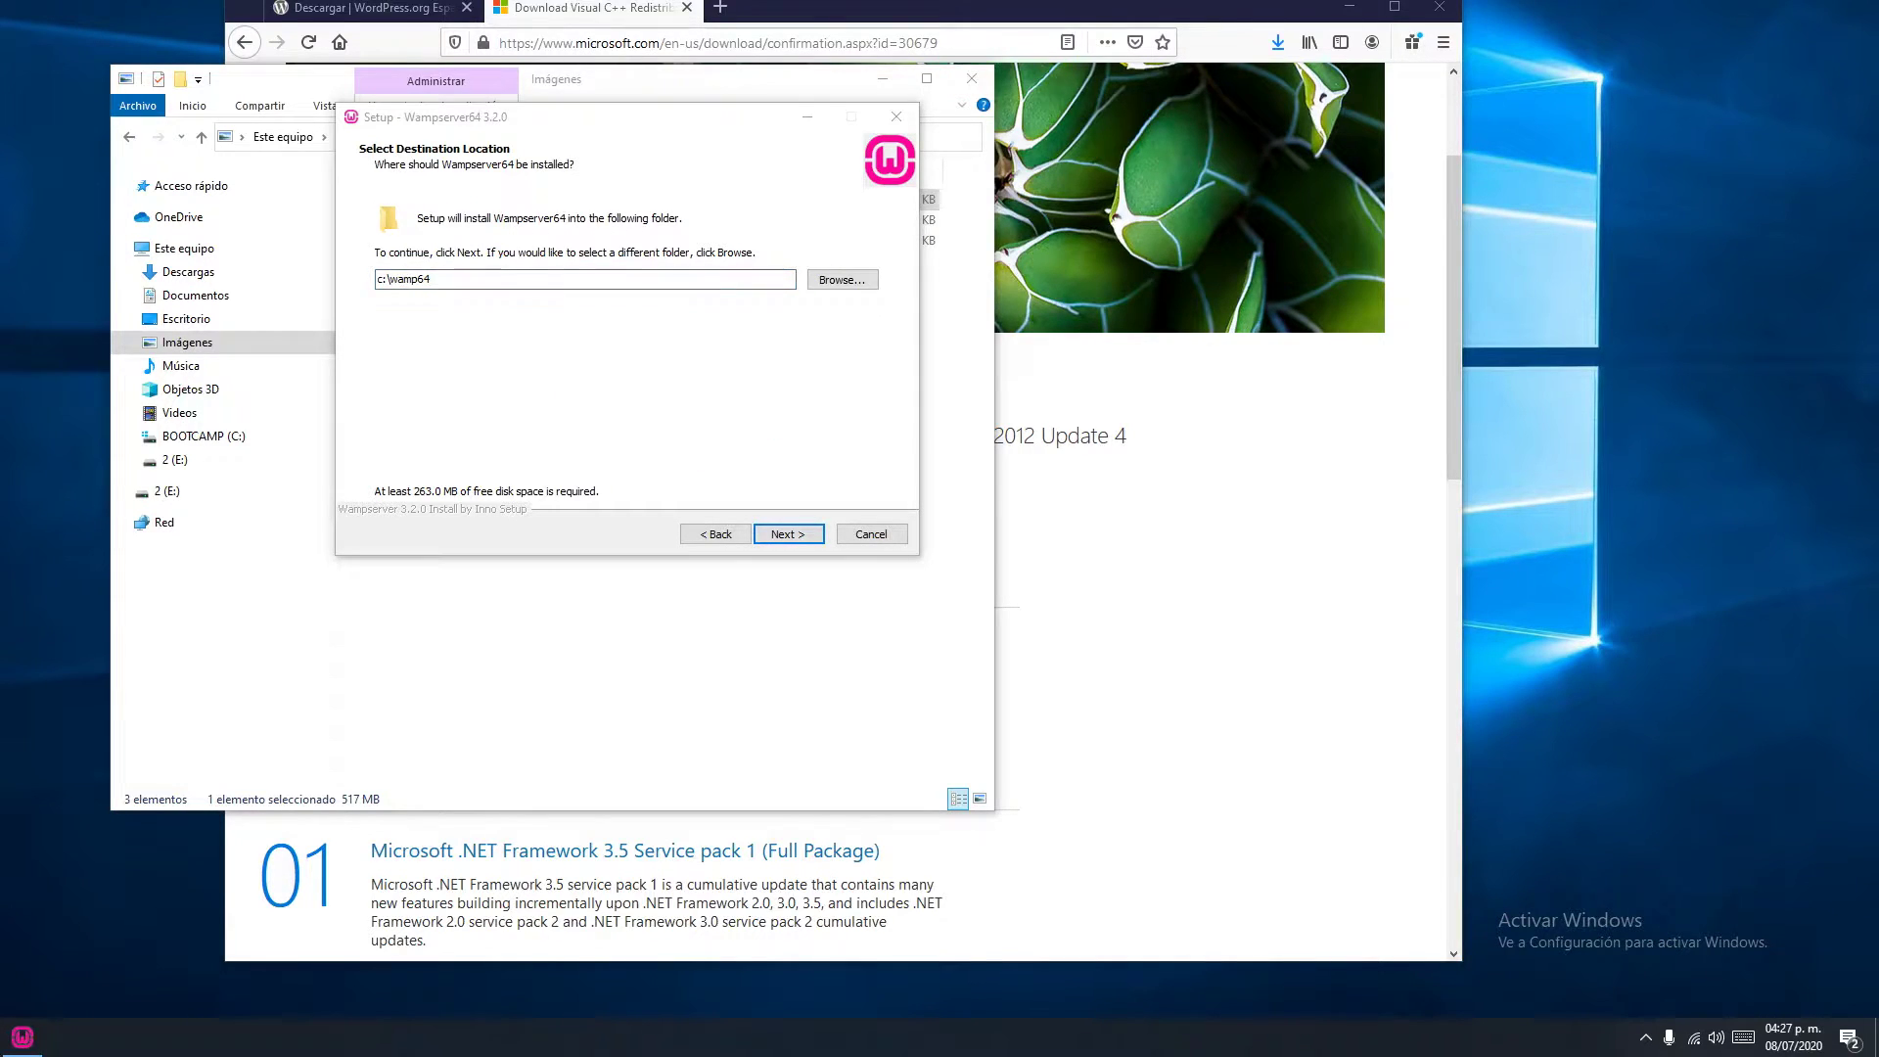
key("Tab")
key("Return")
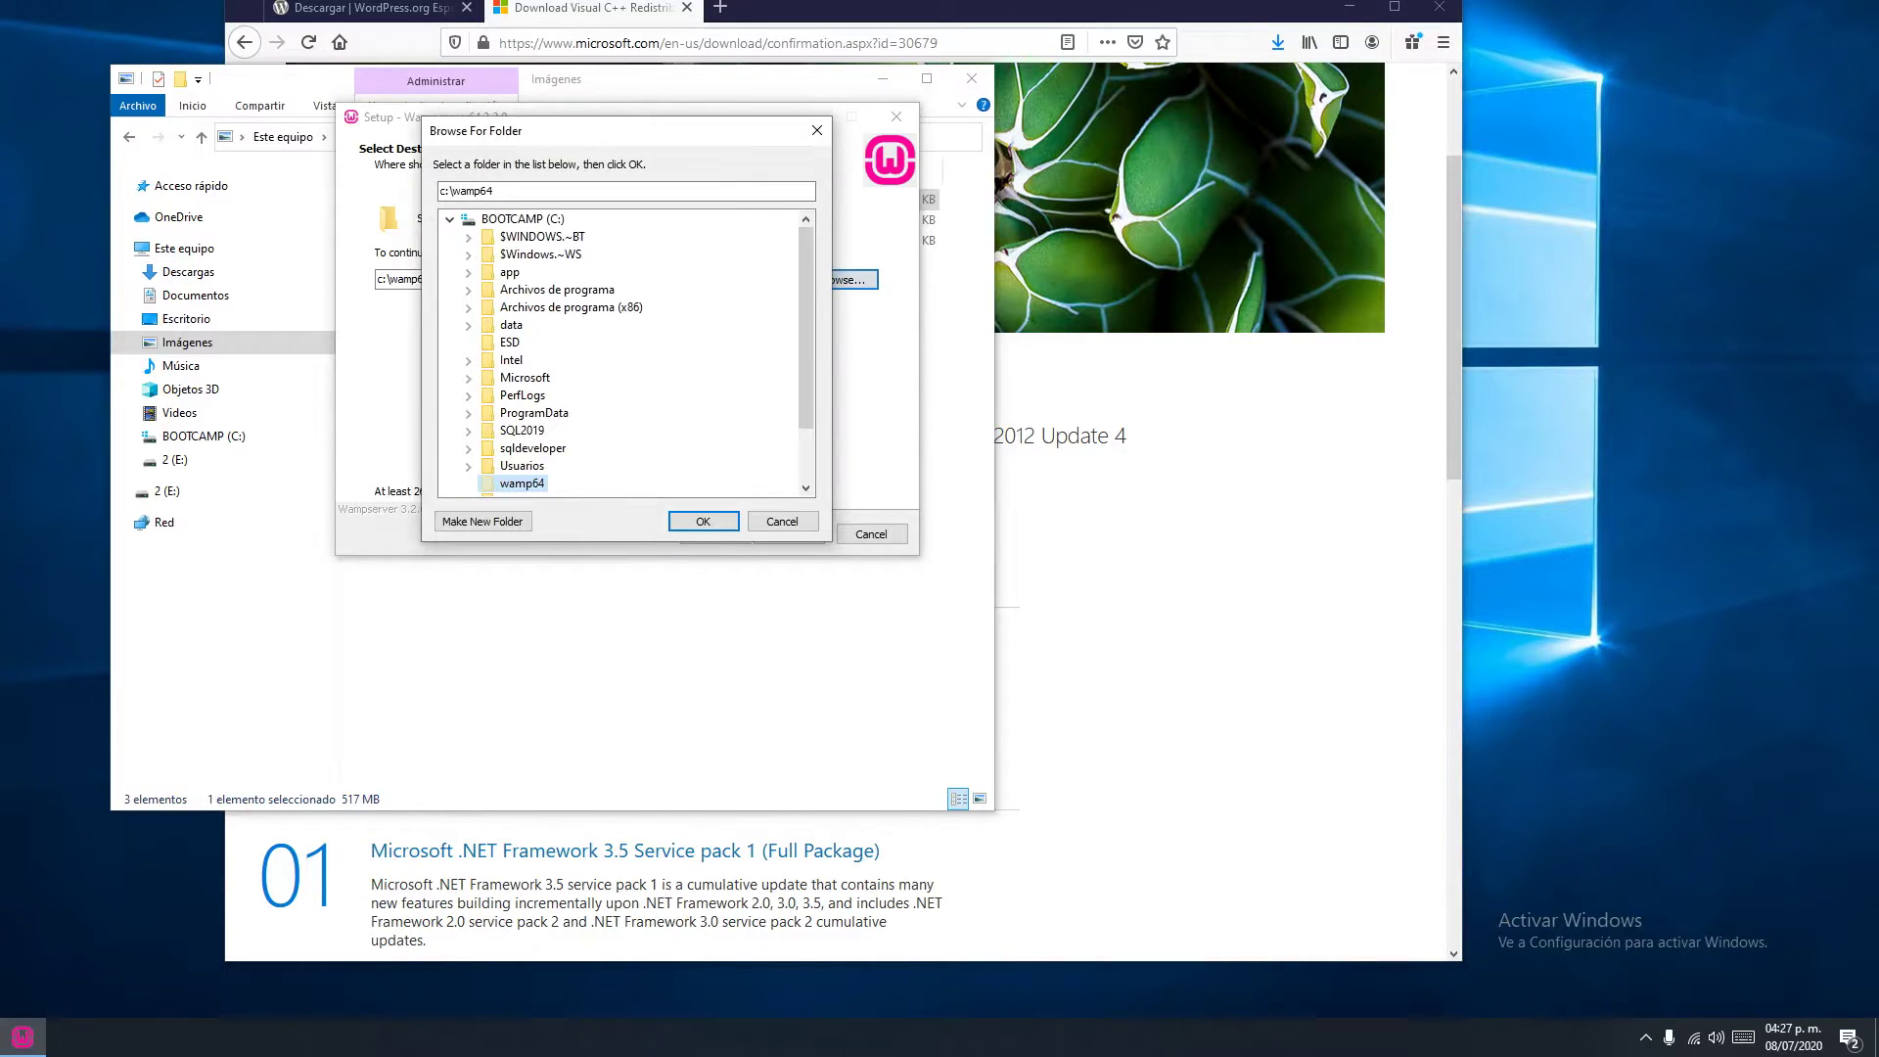
key("Return")
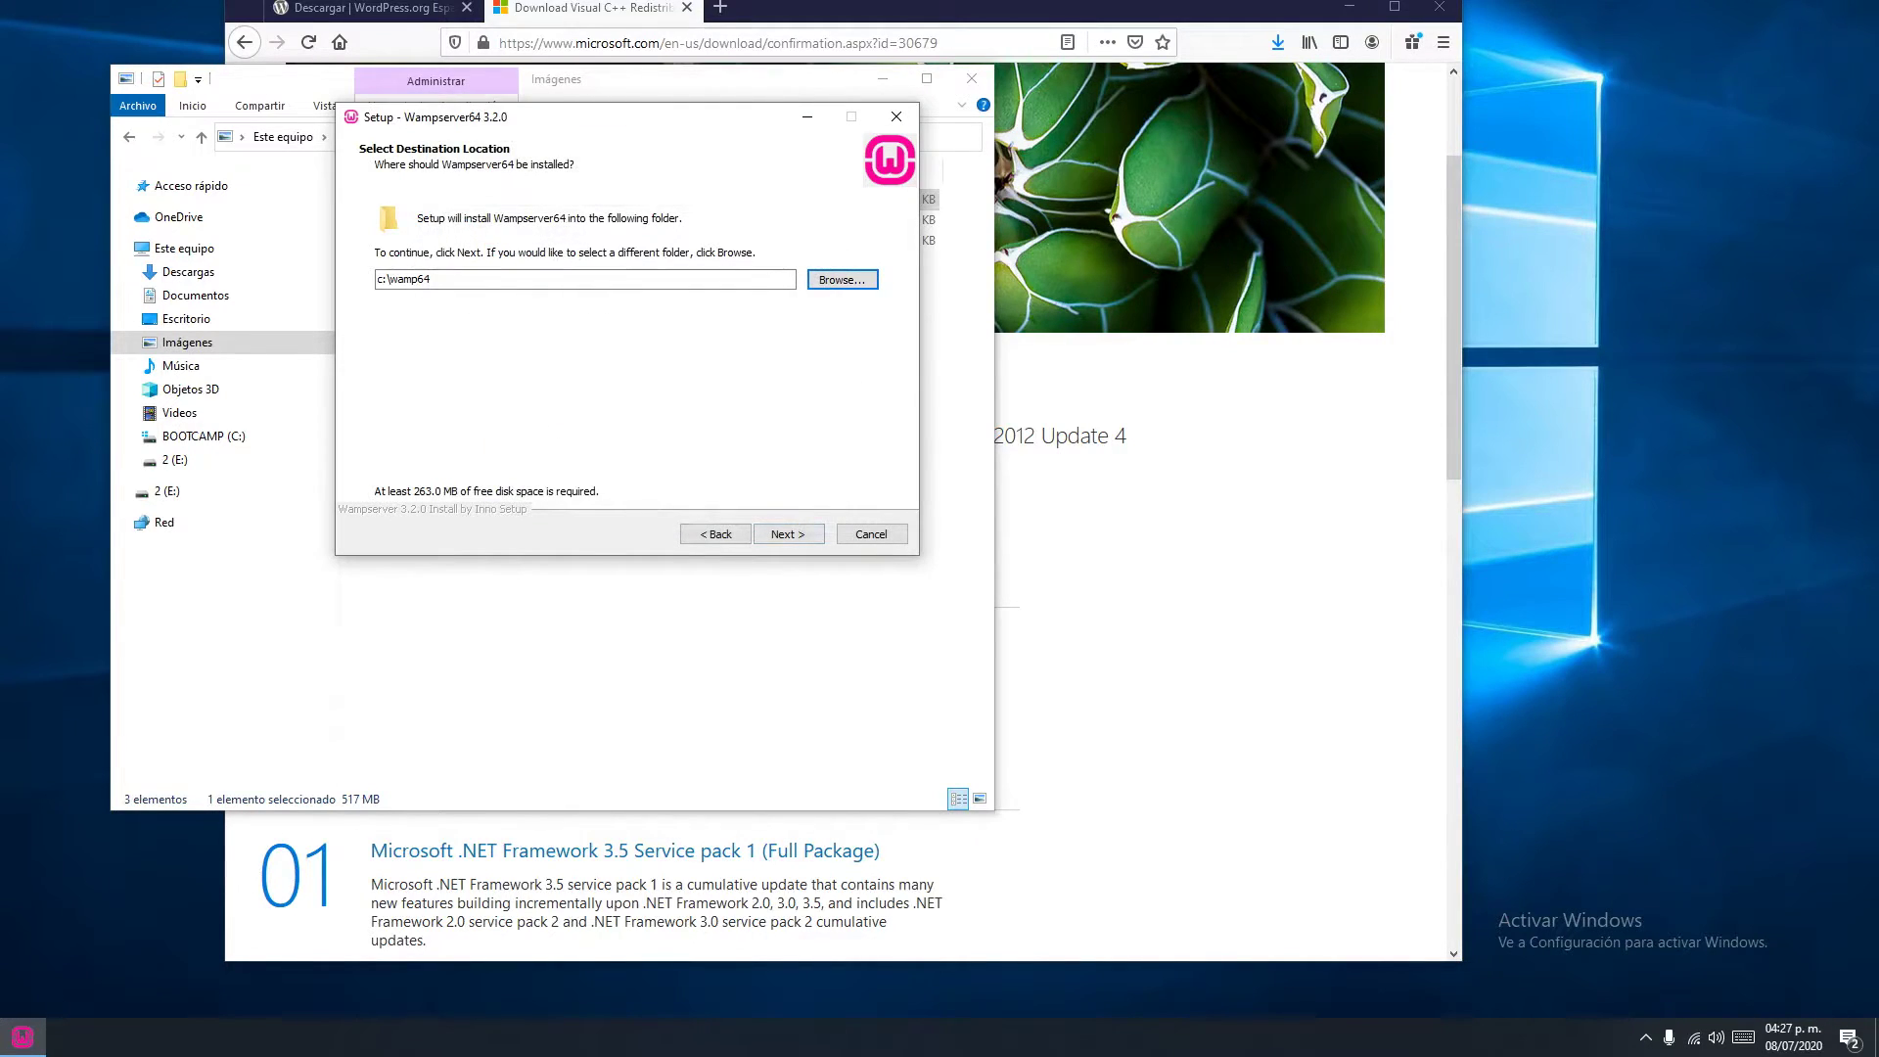
key("alt+n")
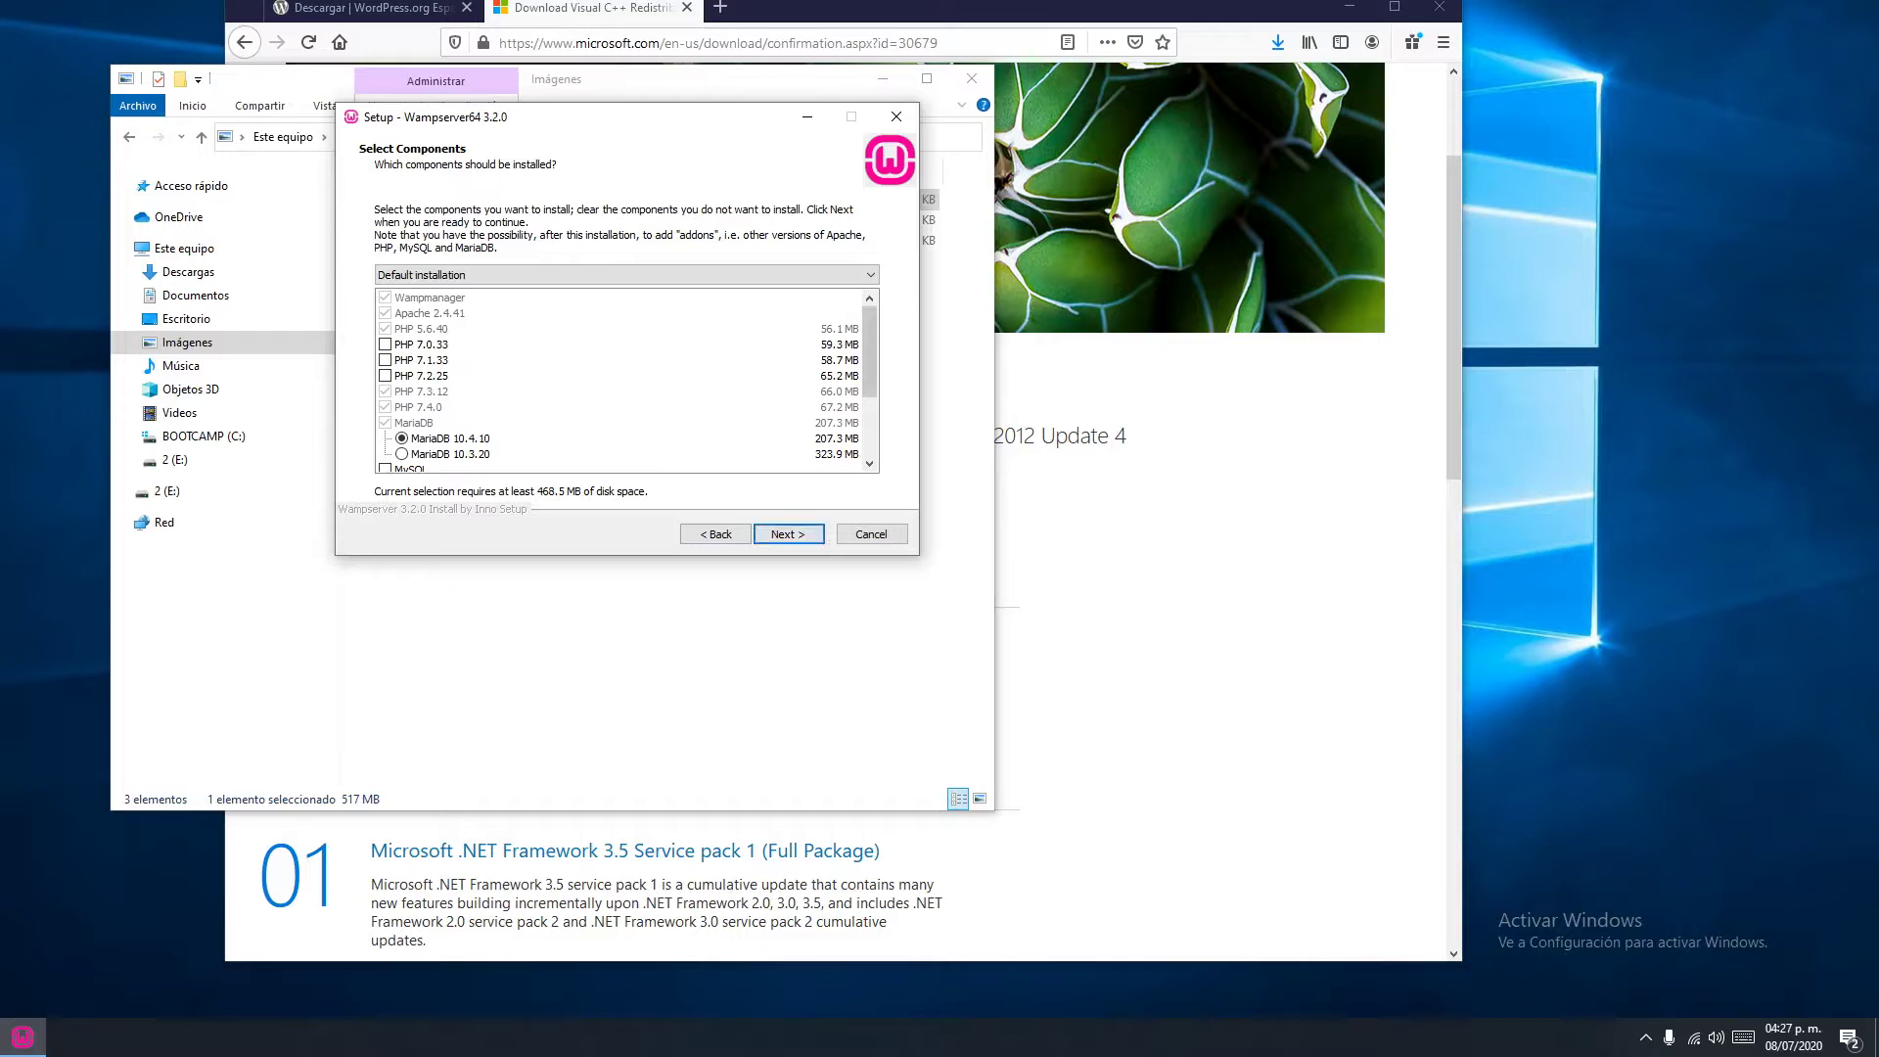
Tick MySQL 8.0.18, keep the default Start Menu folder, install, and finish the wizard
scroll(626, 382, "down", 3)
scroll(627, 382, "up", 3)
scroll(626, 382, "down", 2)
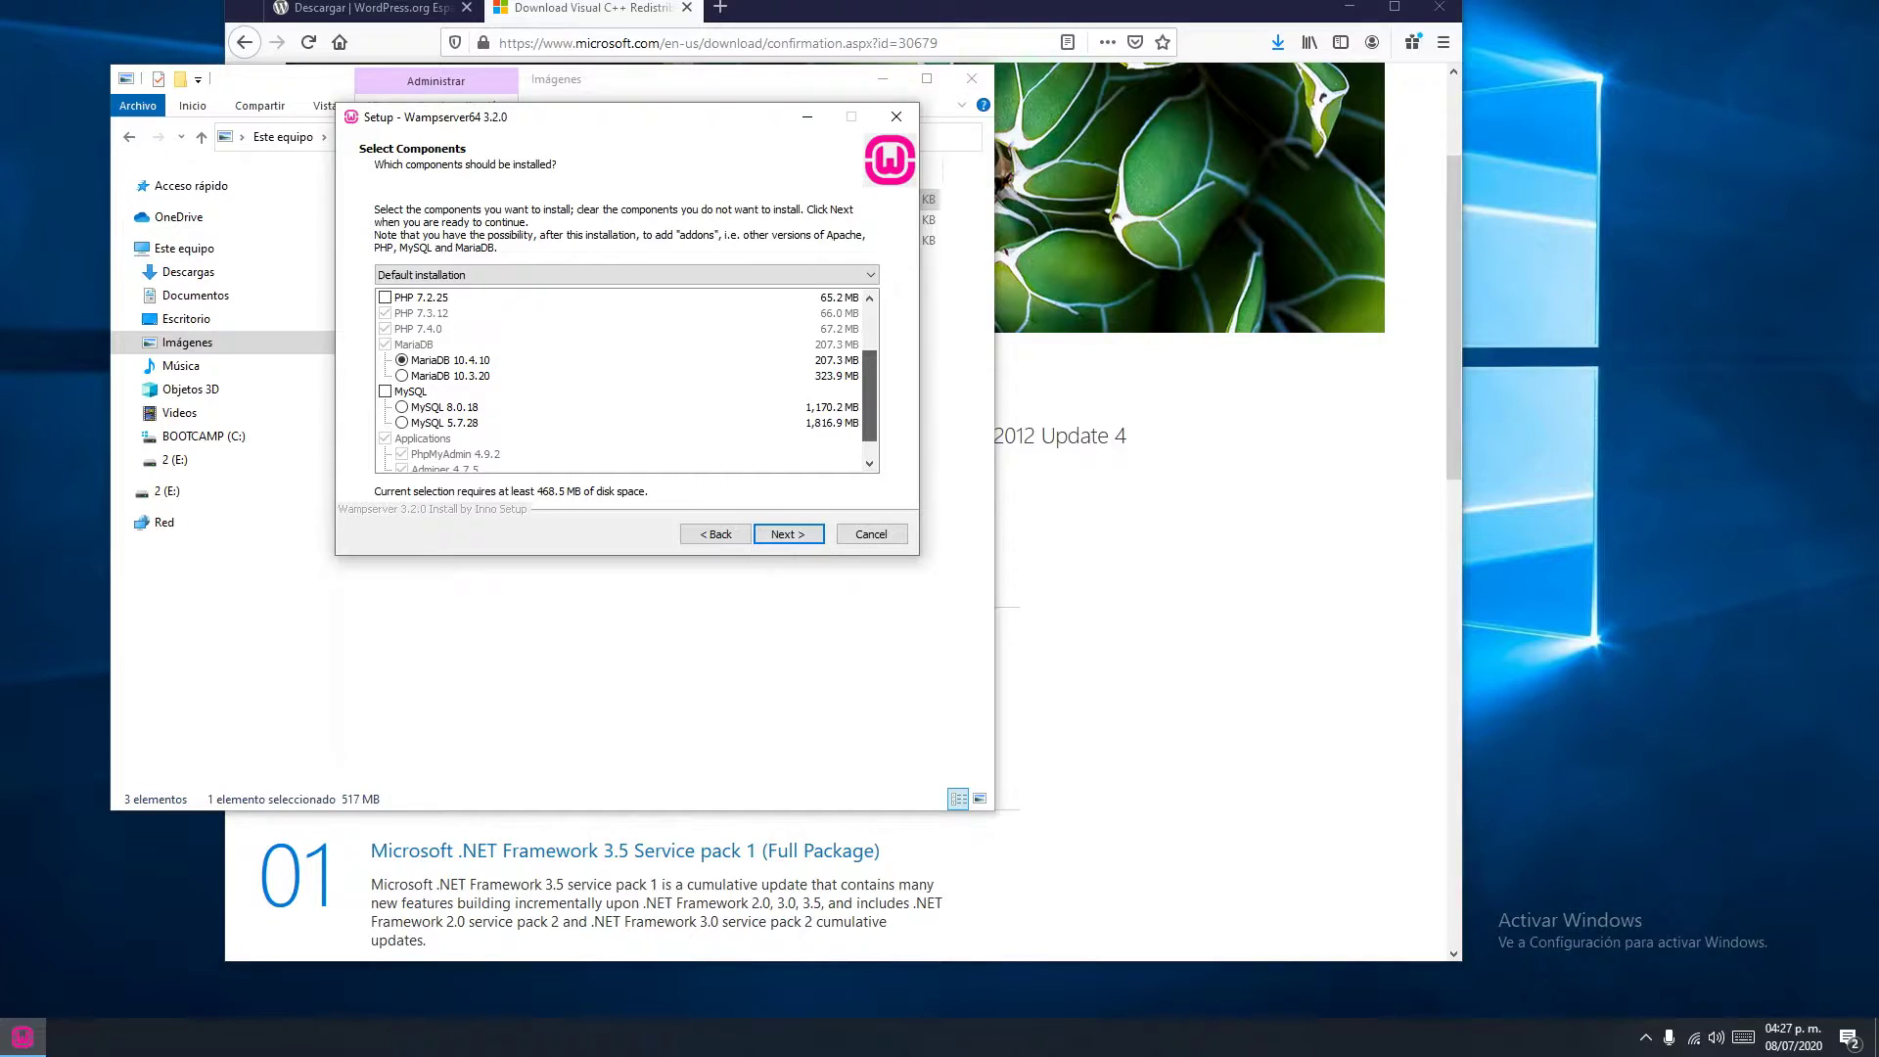
left_click(384, 391)
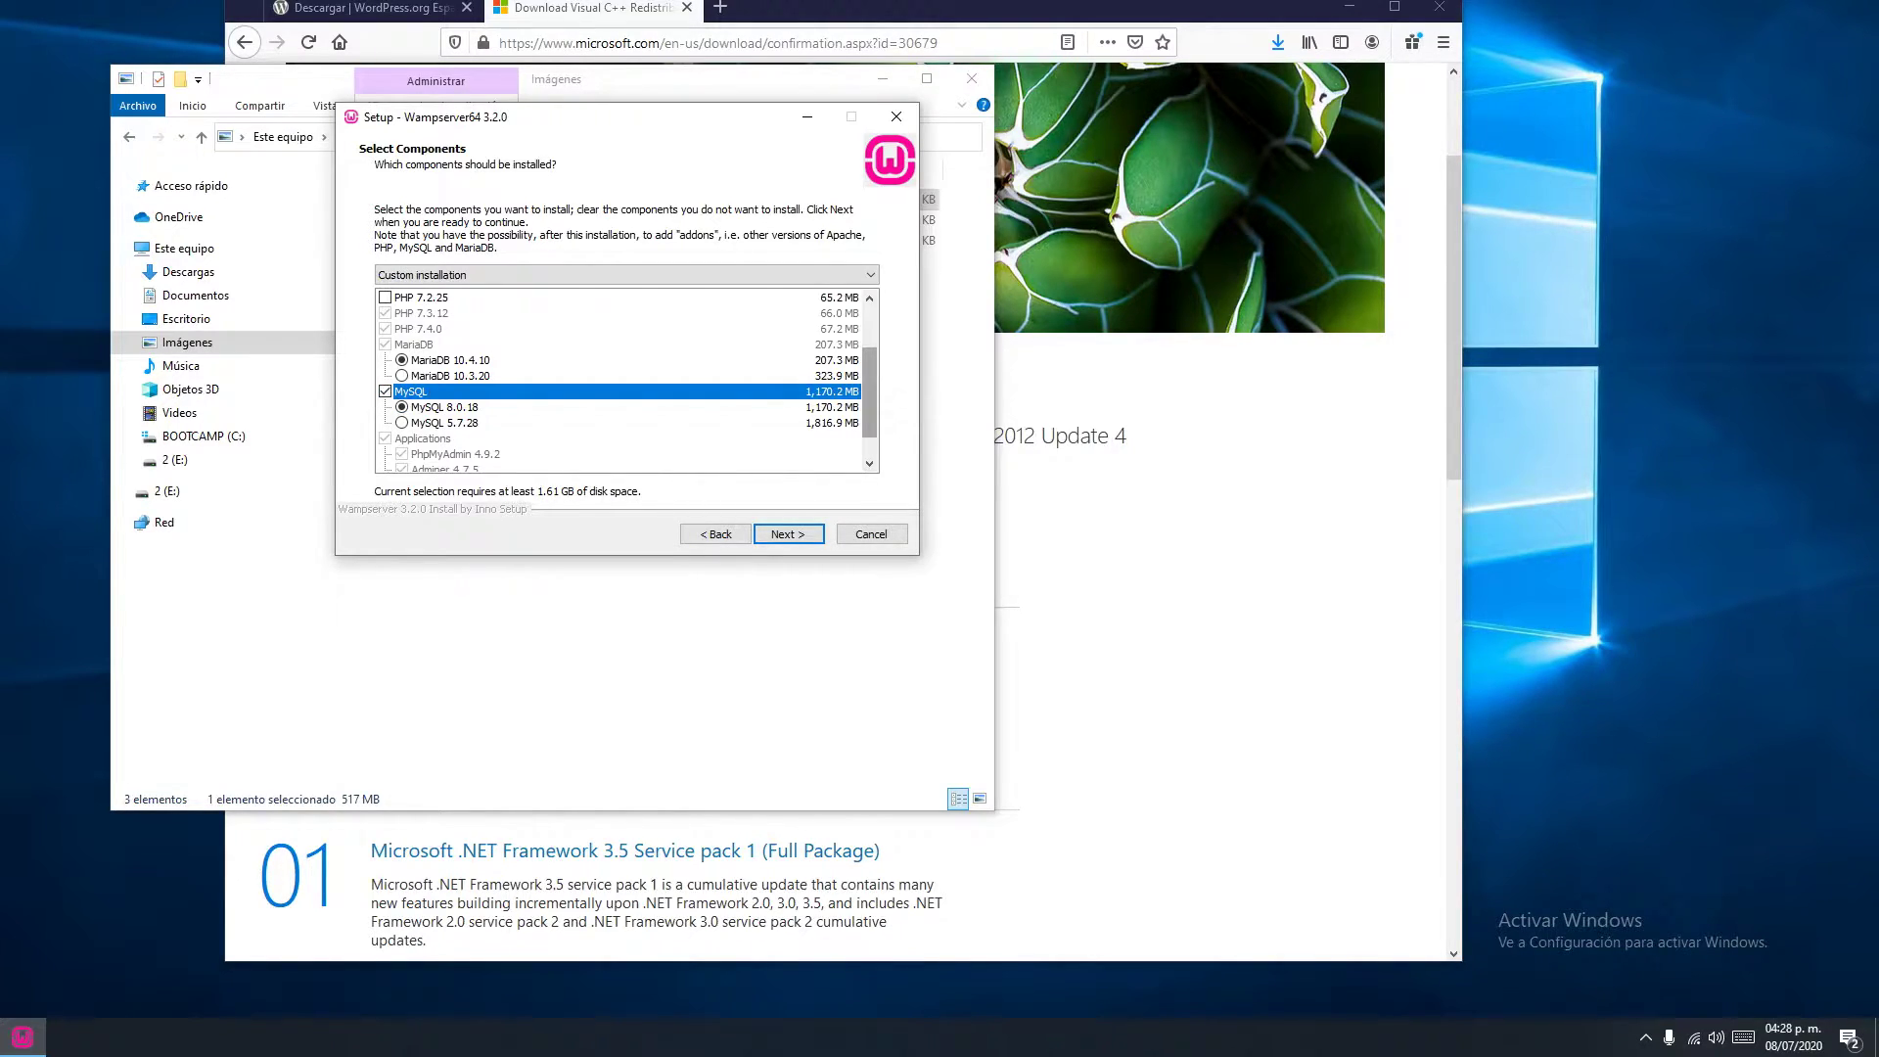
scroll(627, 382, "up", 2)
scroll(626, 382, "down", 3)
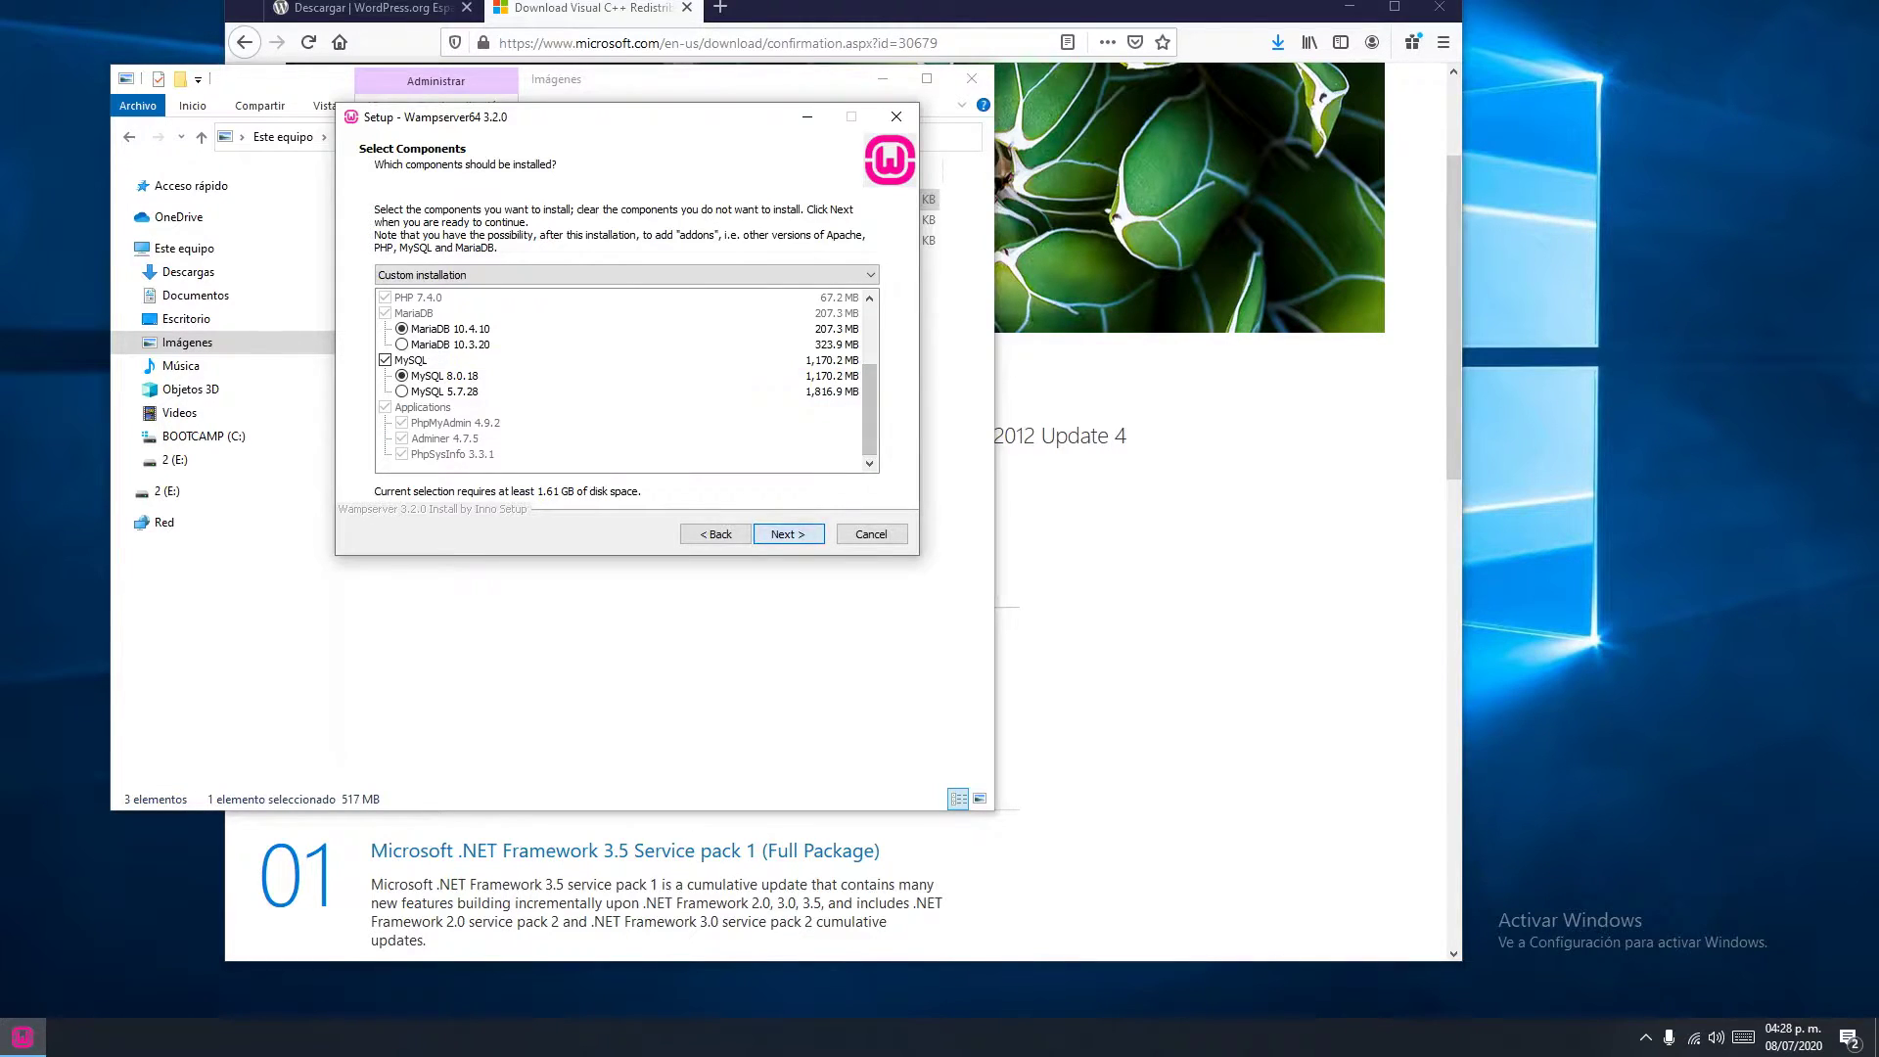
key("Return")
key("Return")
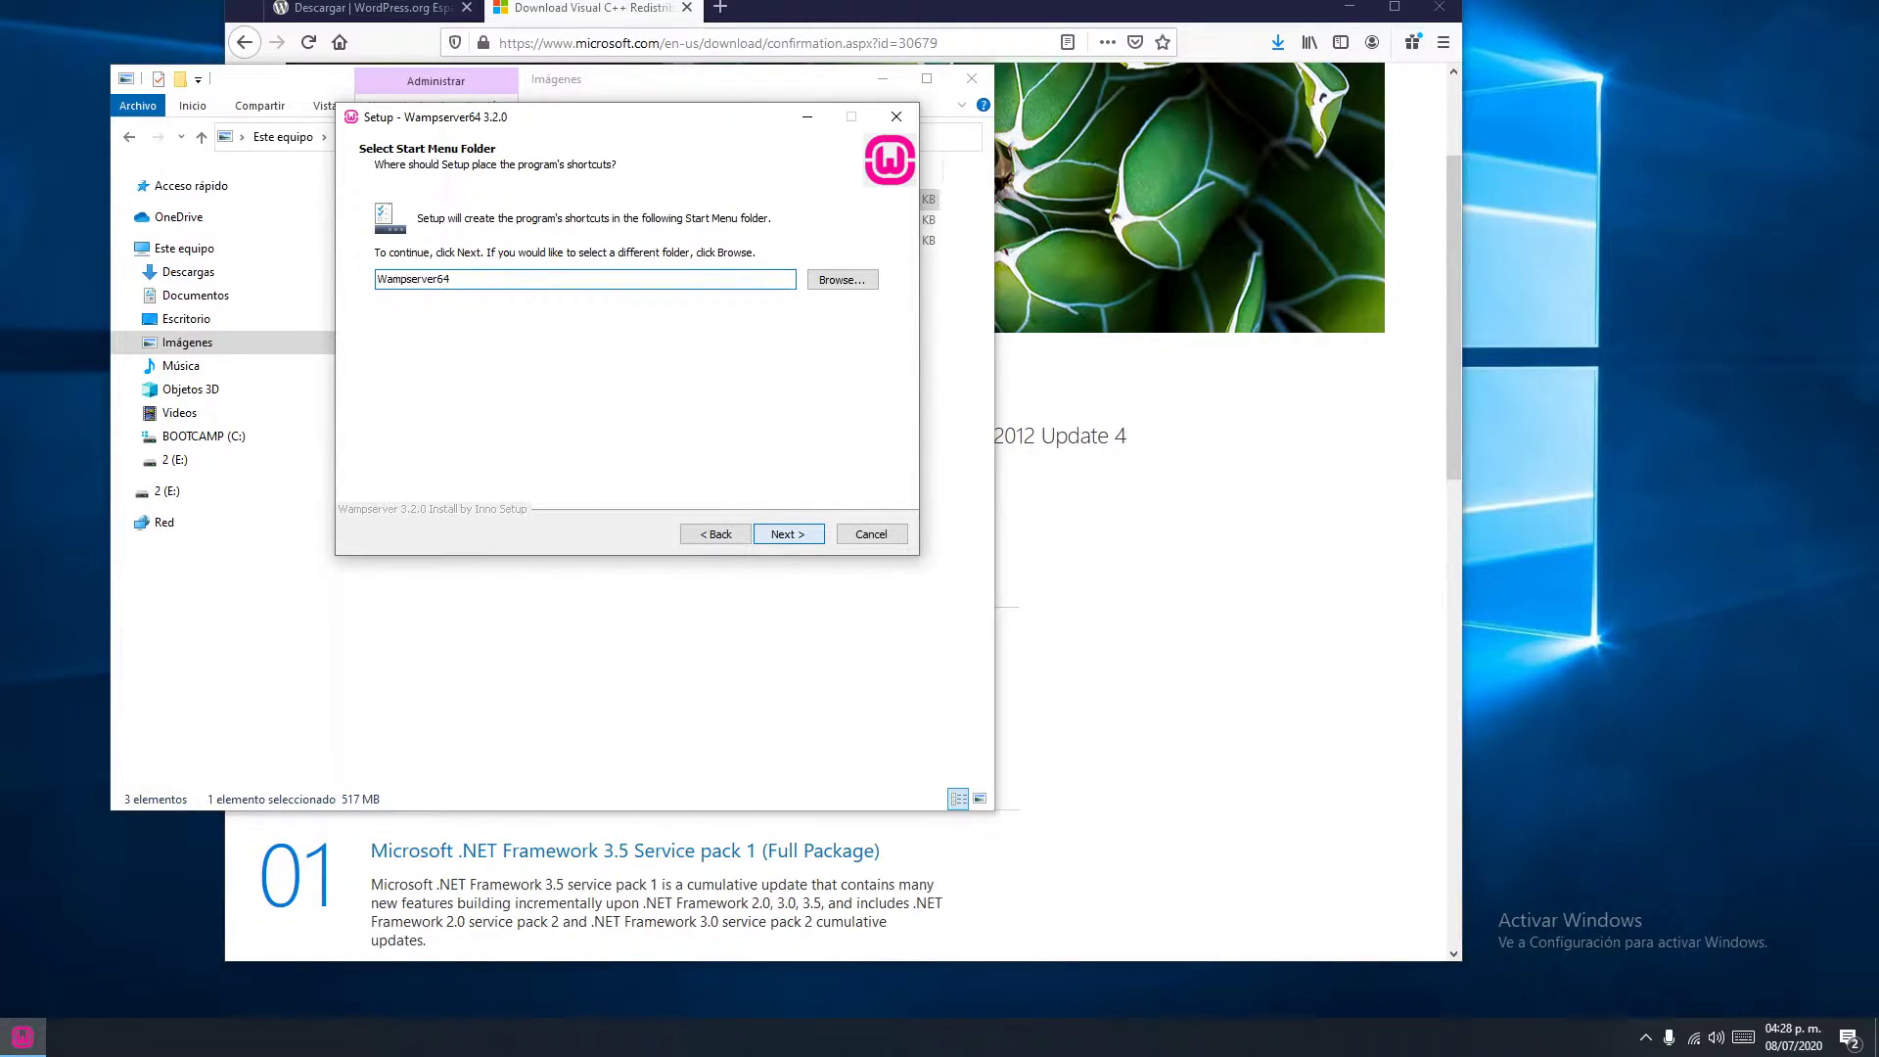
key("Return")
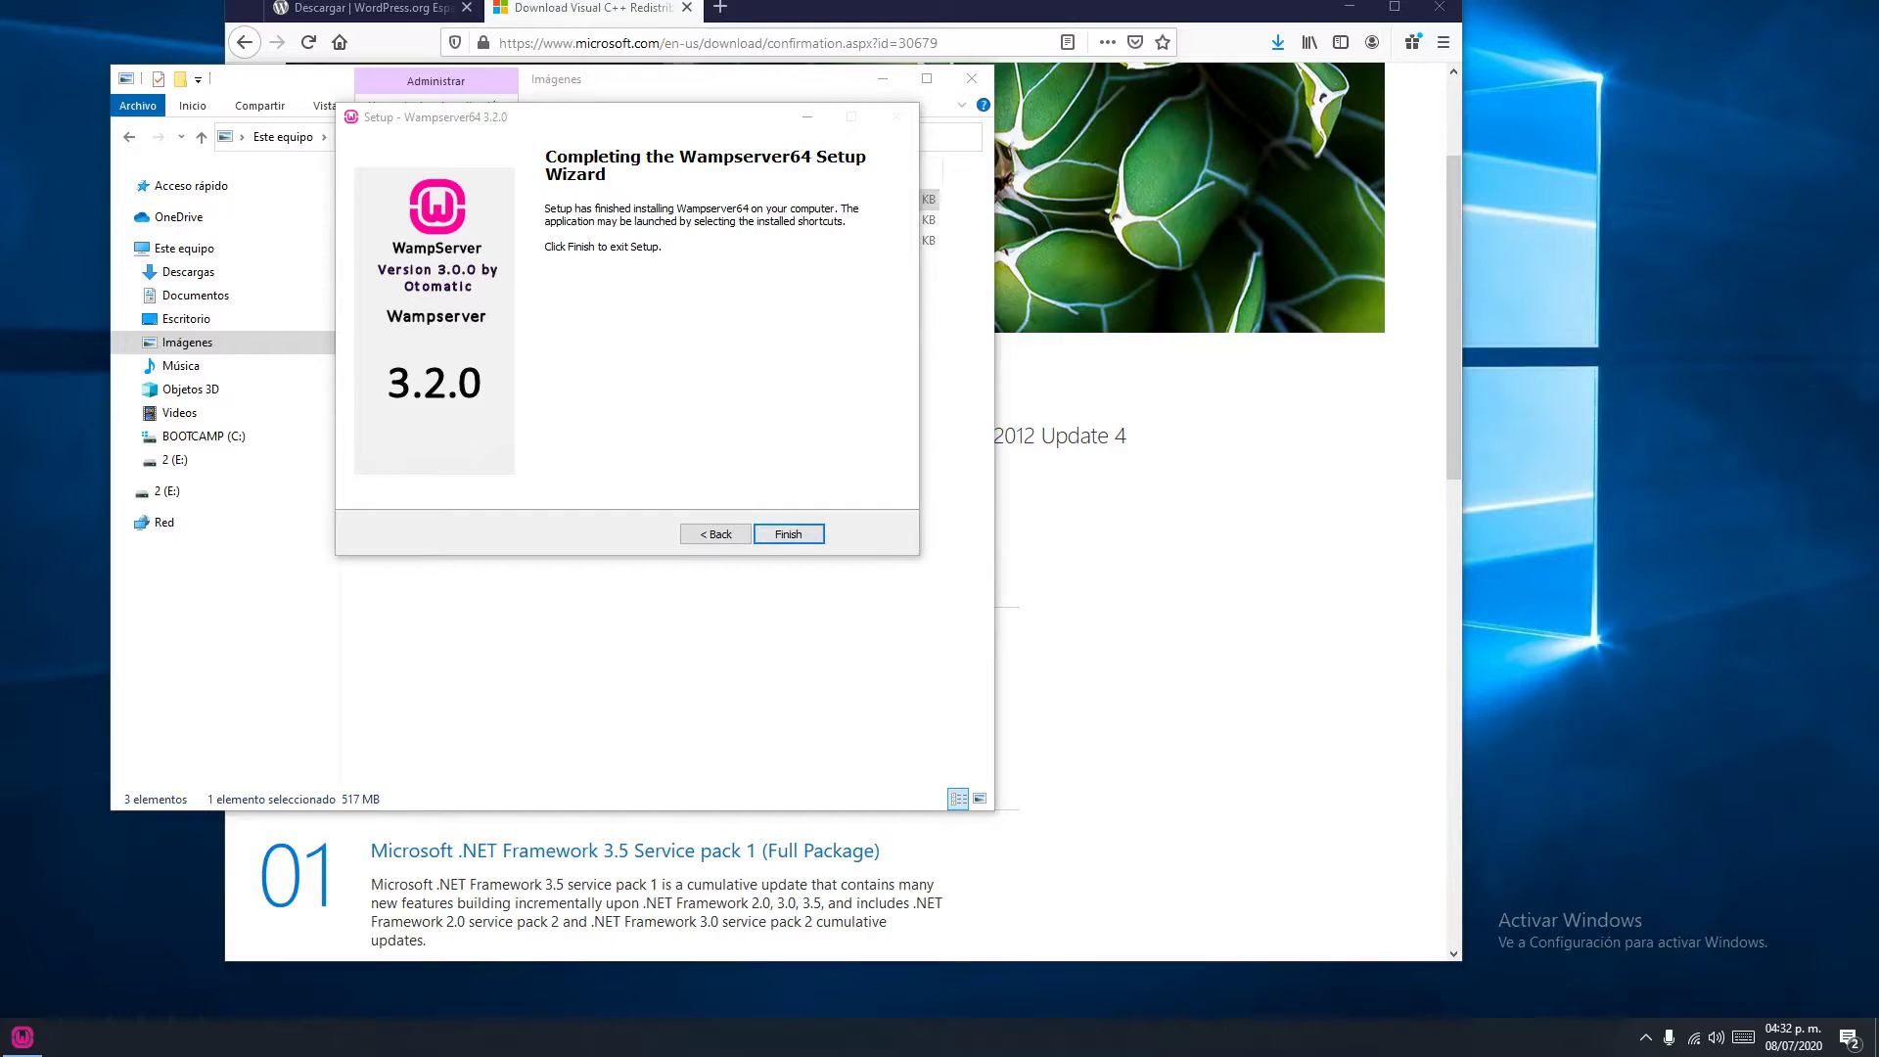
key("Return")
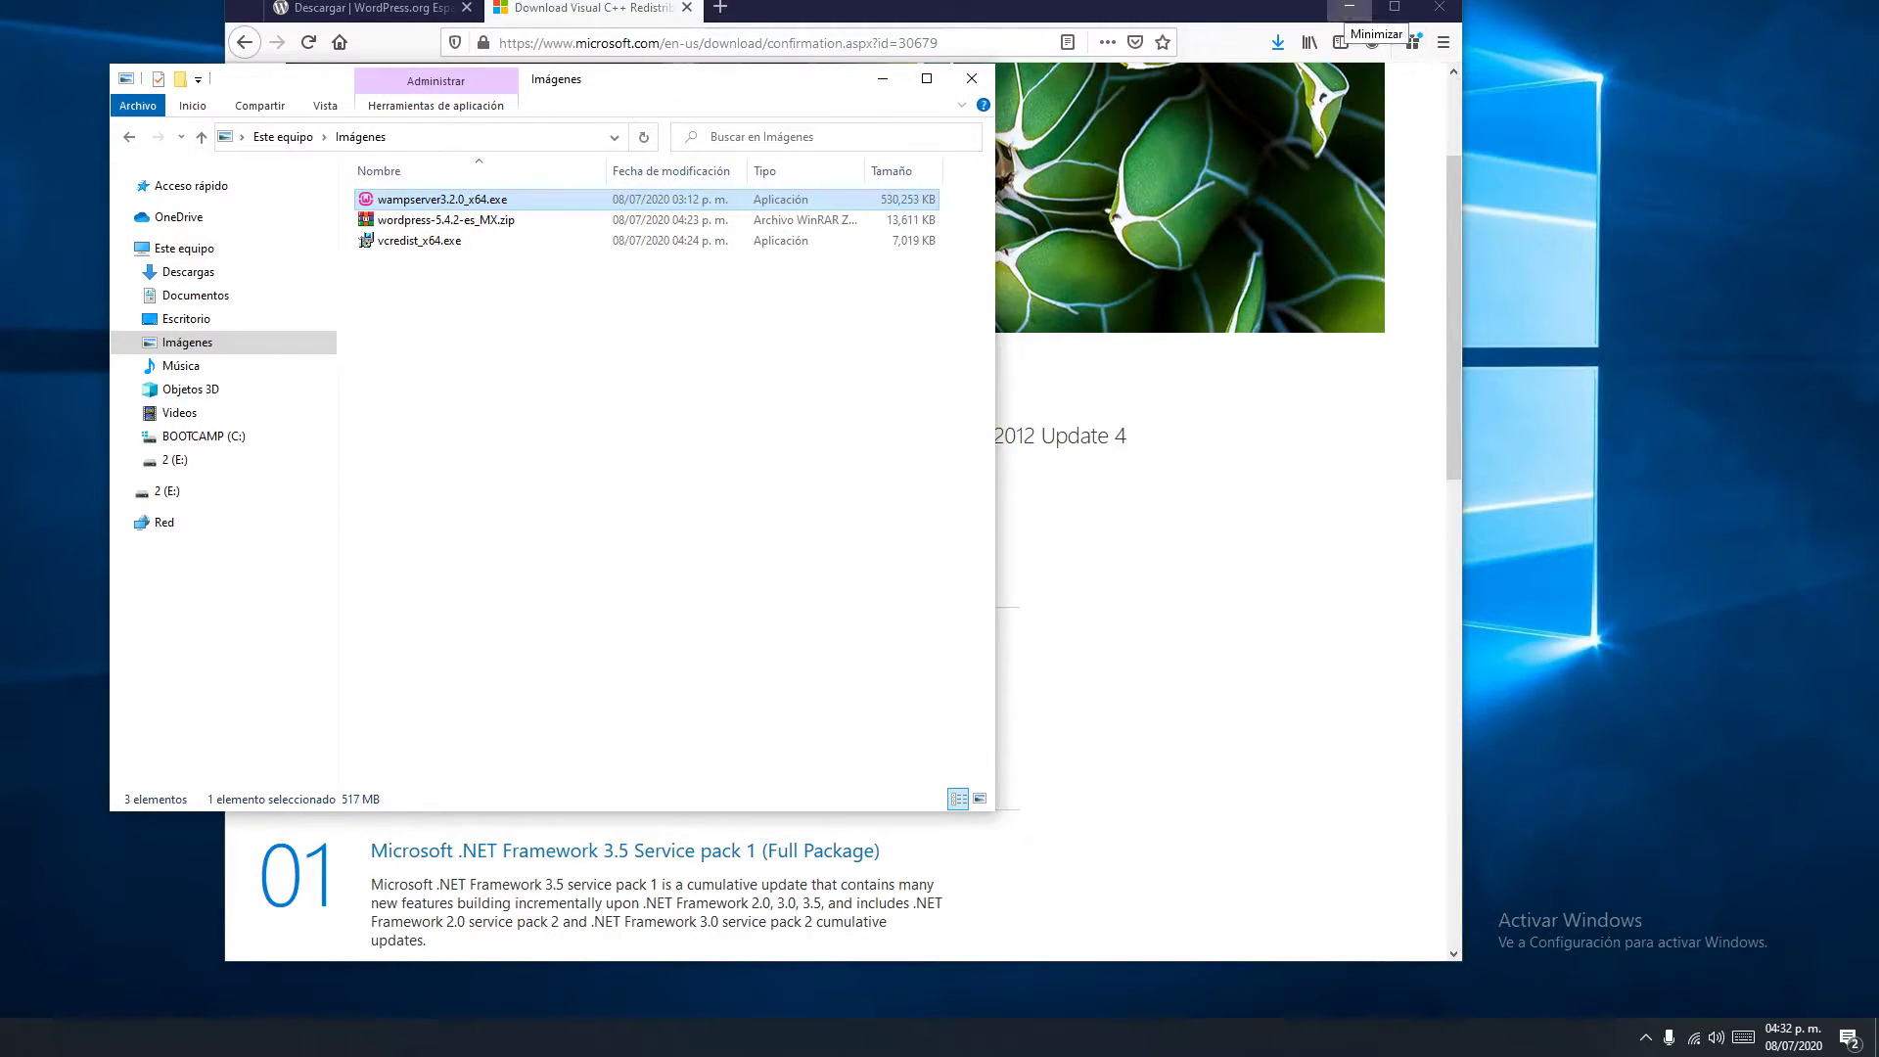
Minimize Firefox and drag the Wampserver 64 shortcut onto the desktop
left_click(1350, 8)
left_click_drag(685, 78, 720, 34)
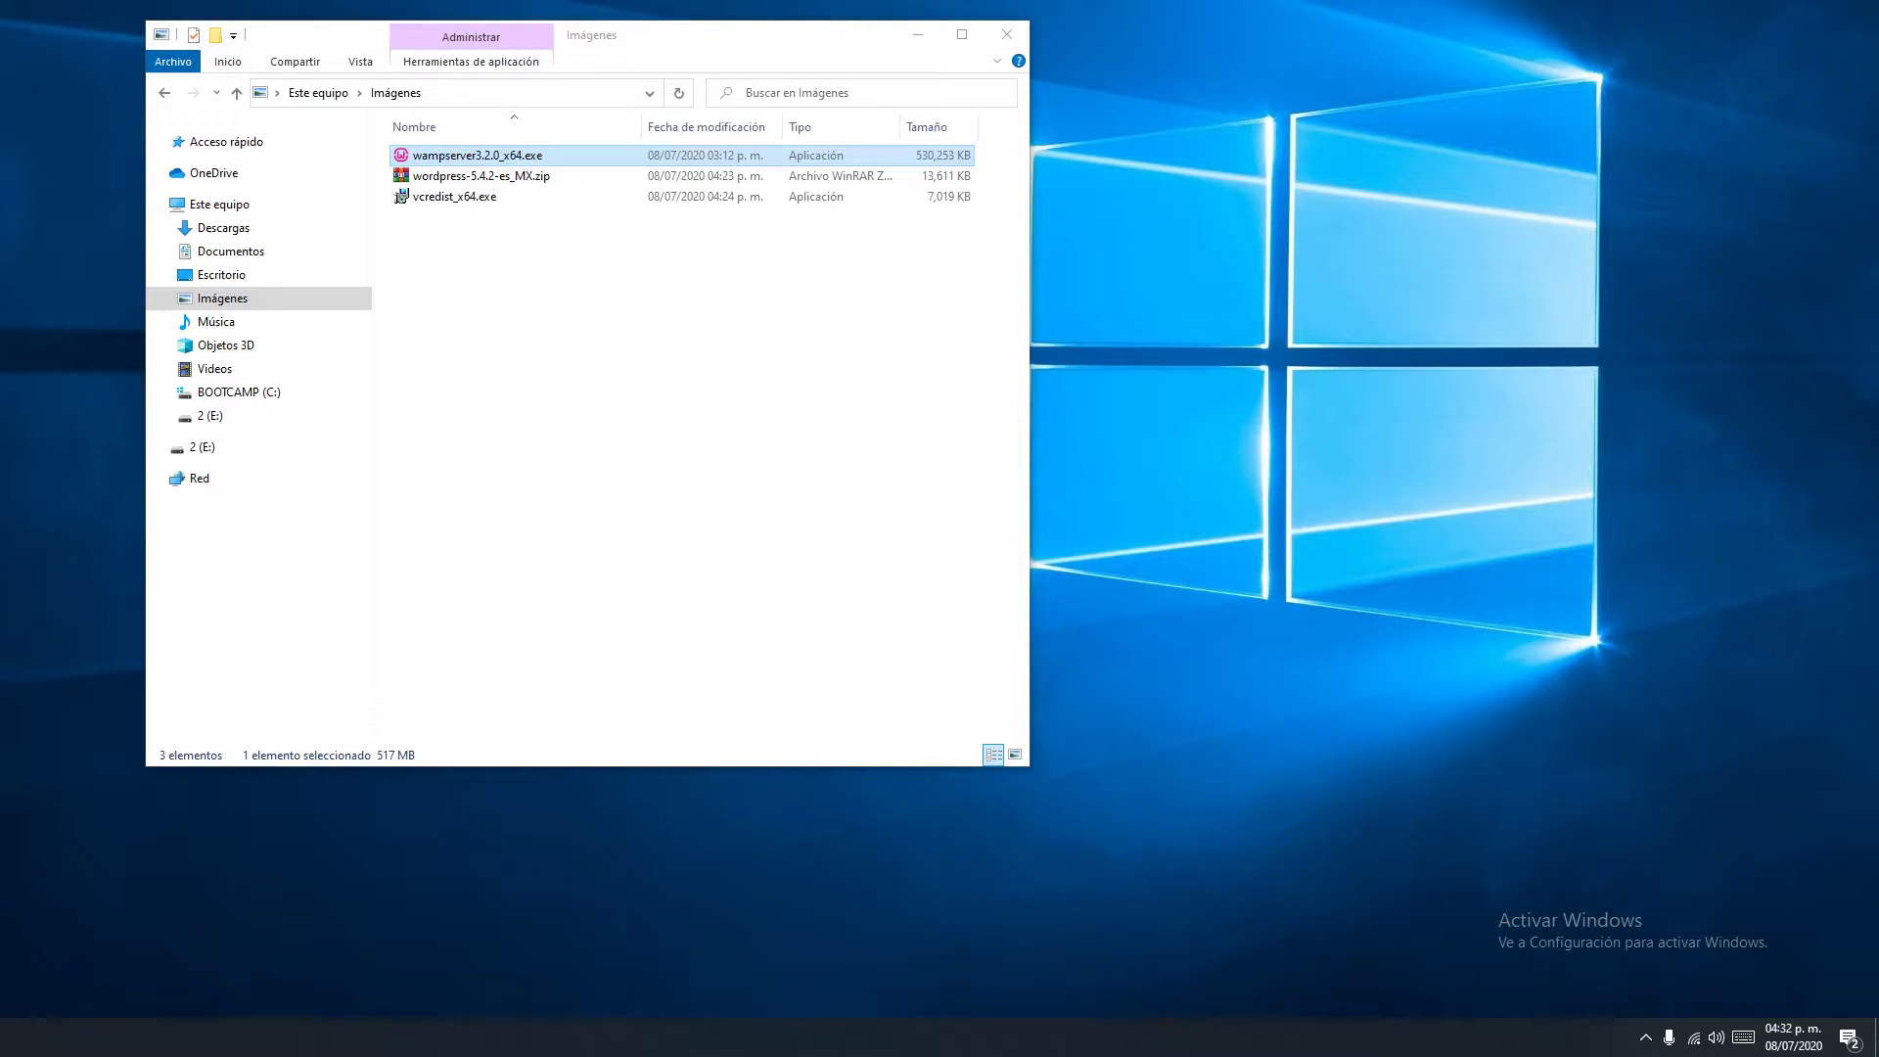
left_click_drag(60, 475, 1319, 259)
Open the WampServer menu from the tray's hidden icons
left_click(1645, 1038)
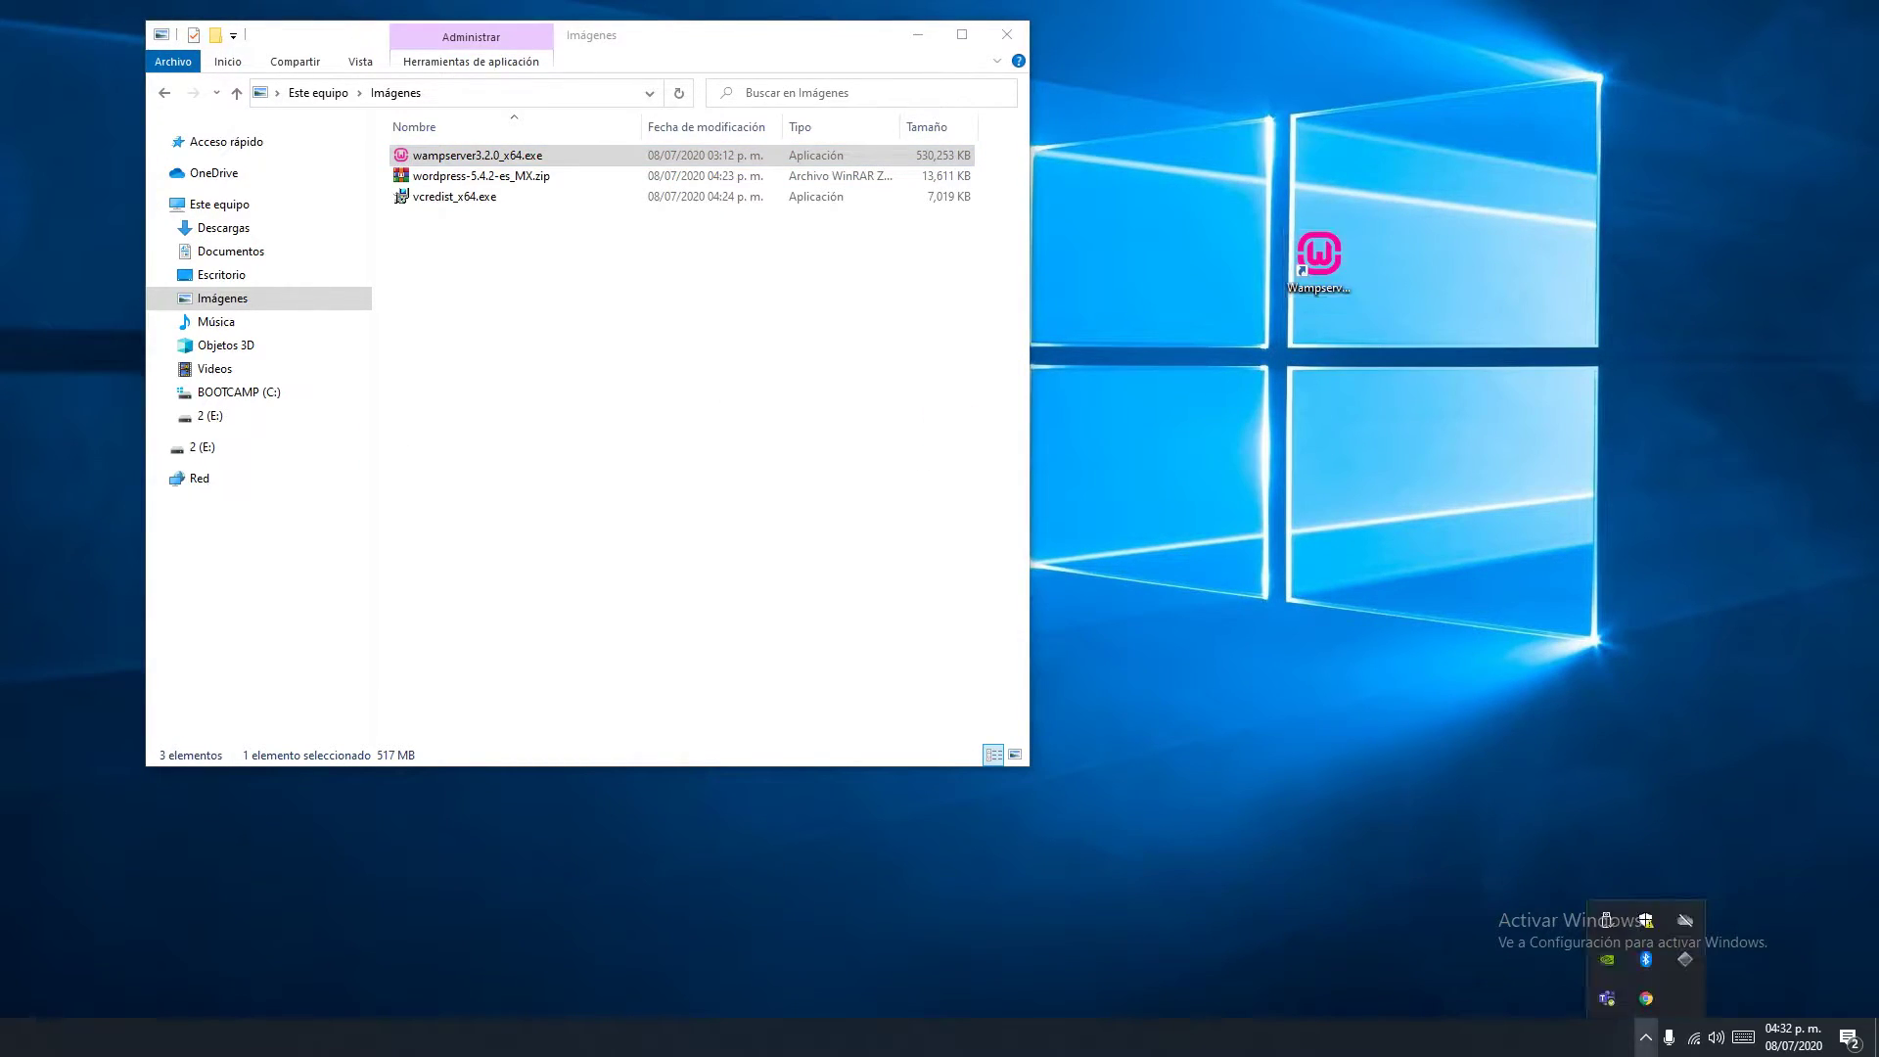
left_click(1319, 260)
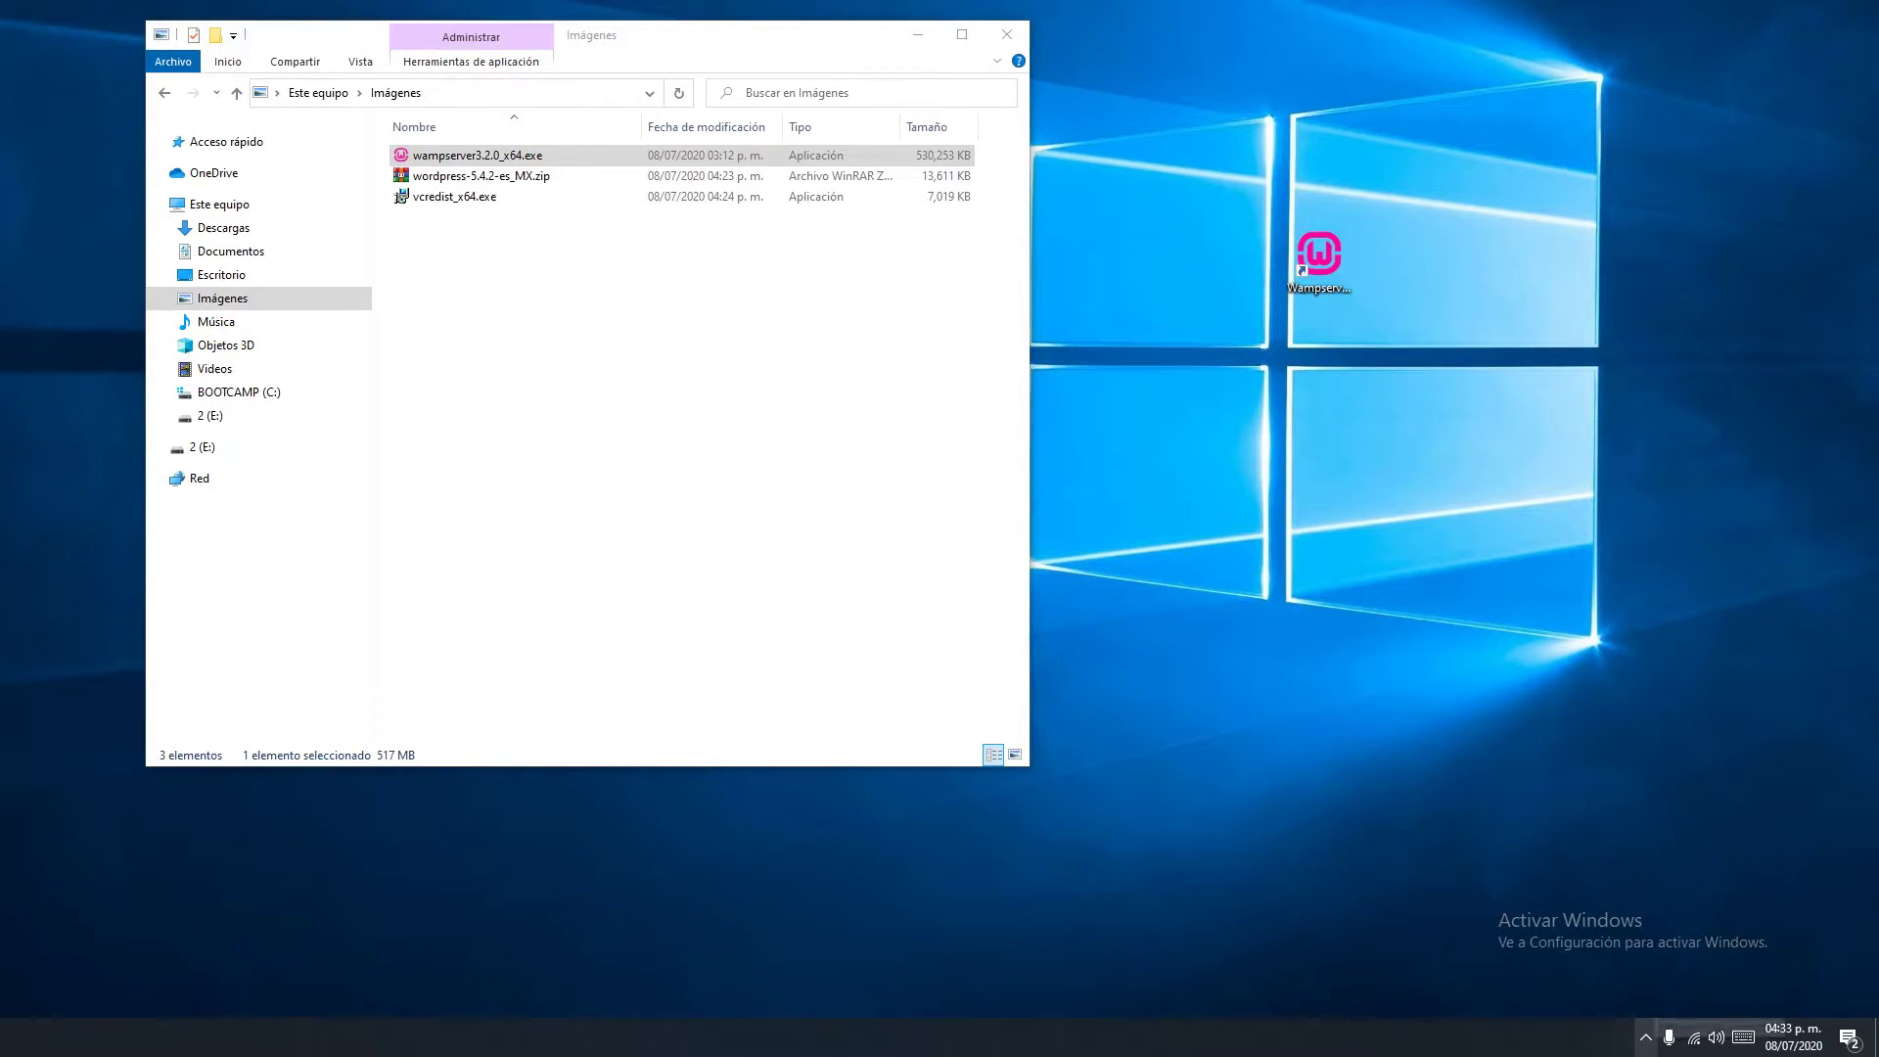
left_click(1645, 1037)
left_click(1684, 962)
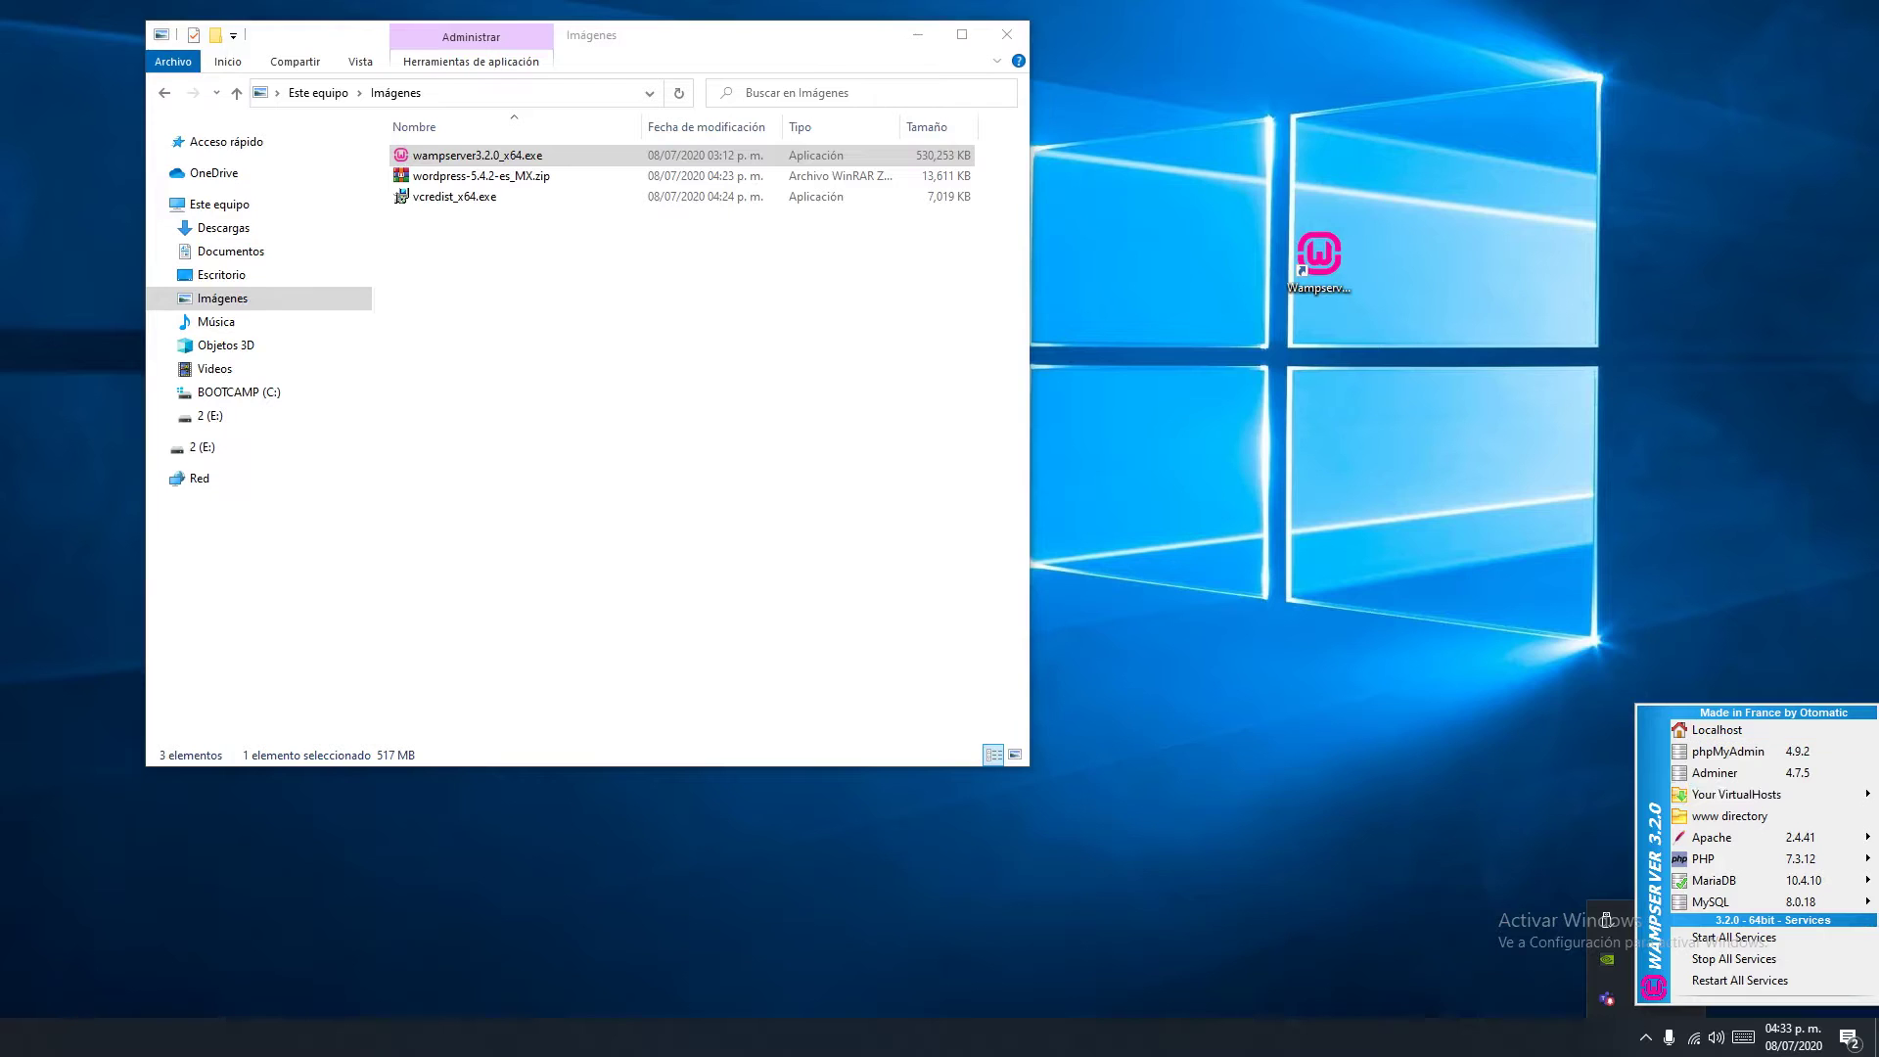
Load localhost in a new Firefox tab, move Firefox right, and close the other browser window
left_click(1728, 751)
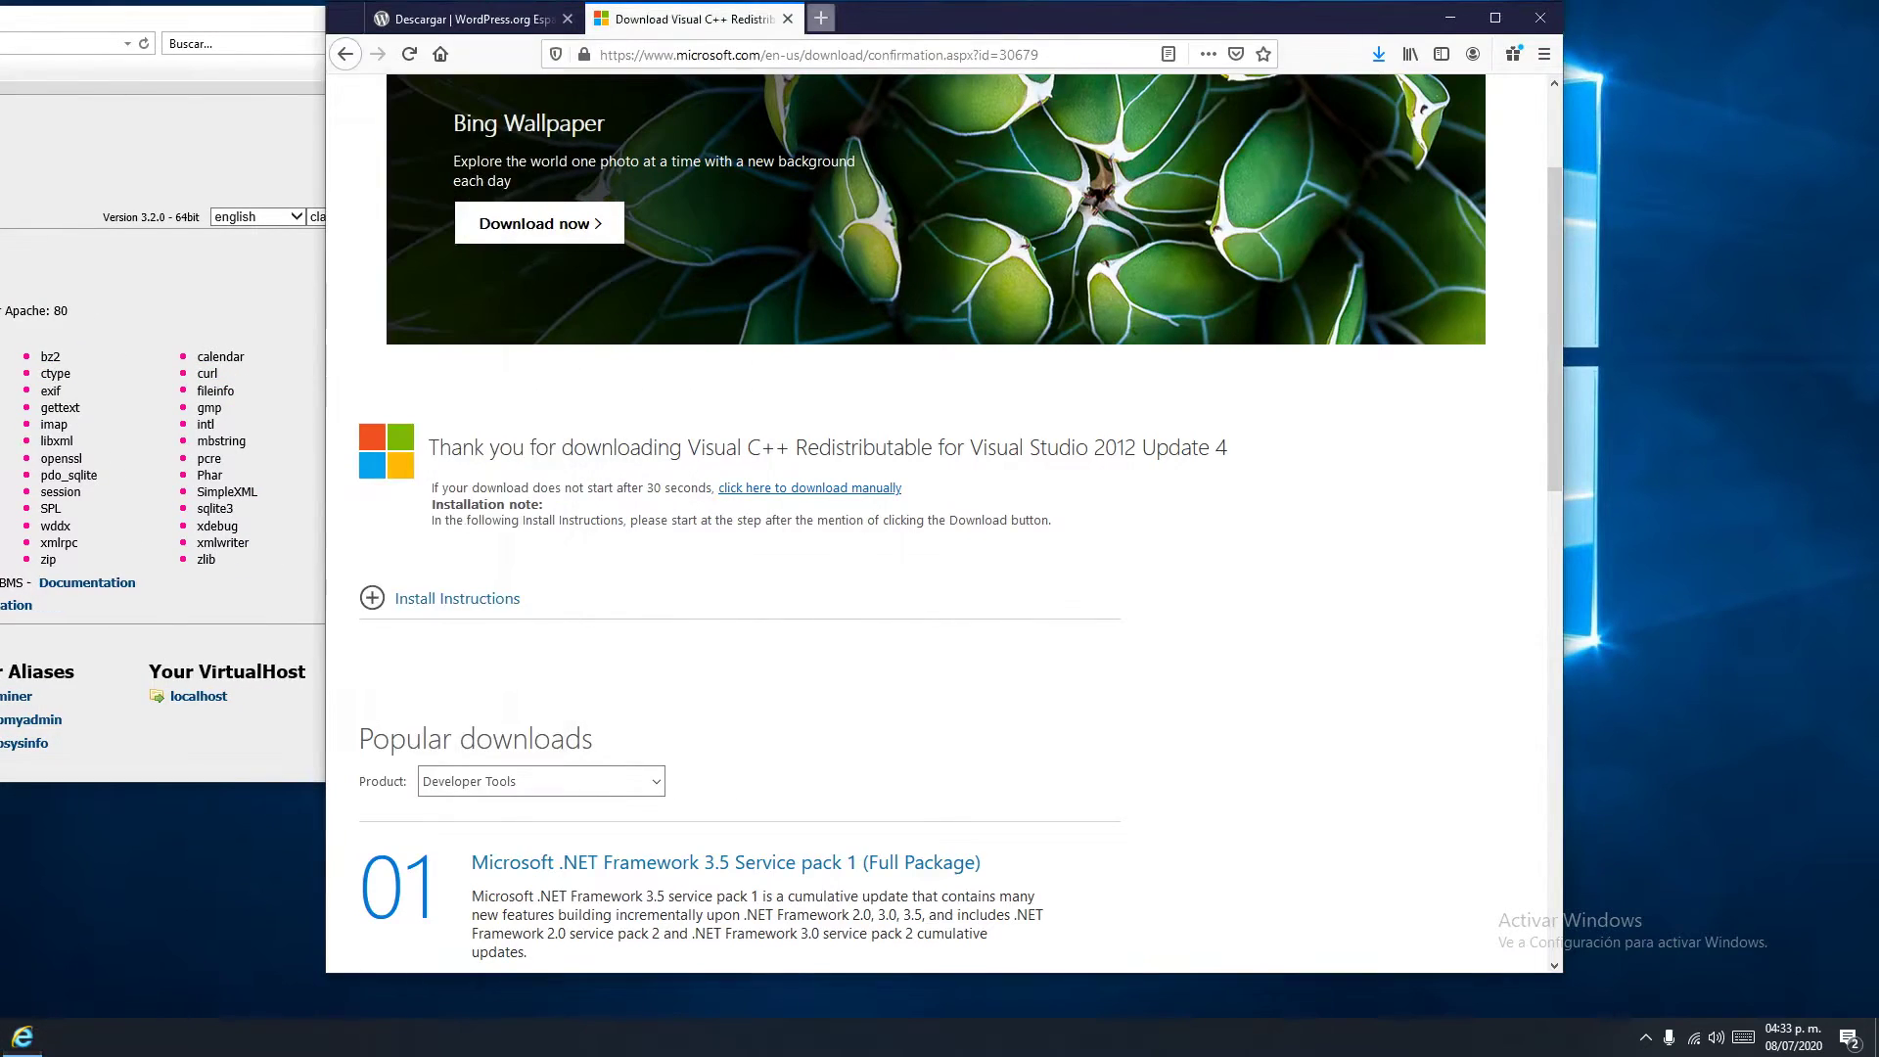
key("ctrl+t")
type("local")
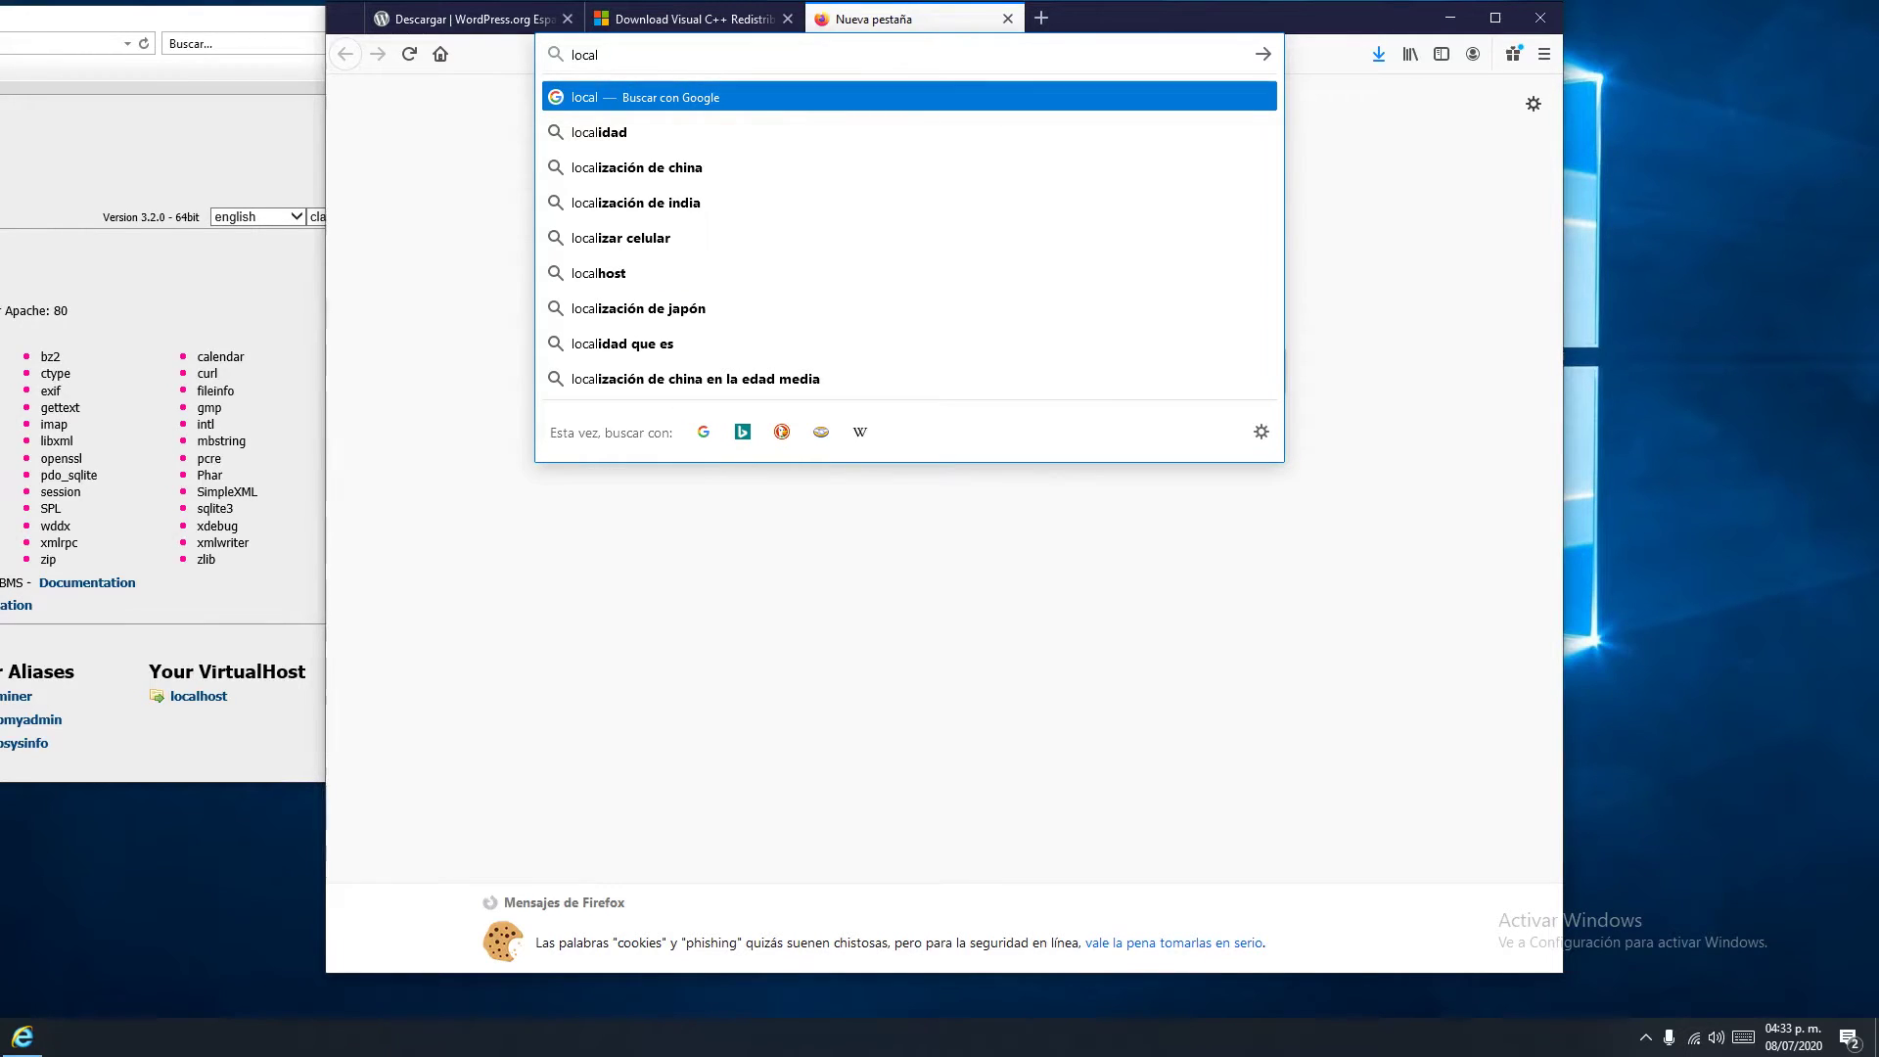
type("host")
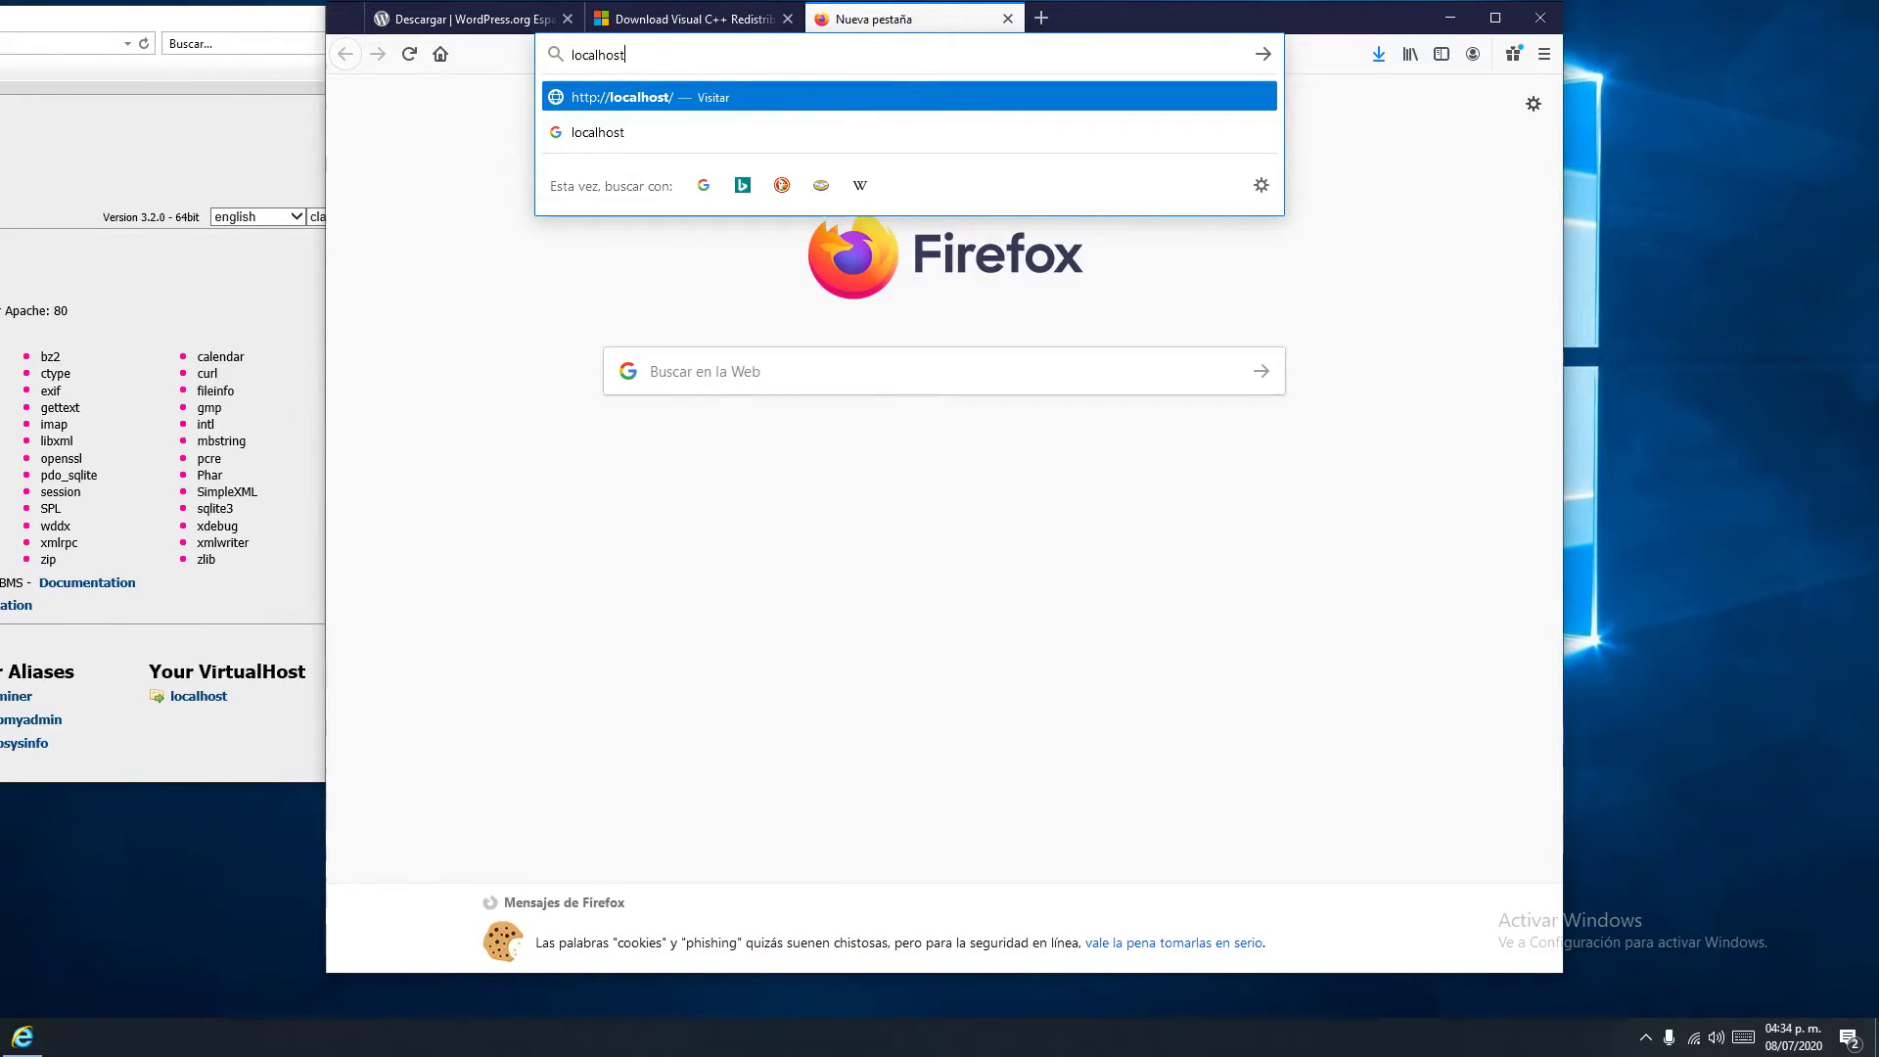
key("Down")
key("Return")
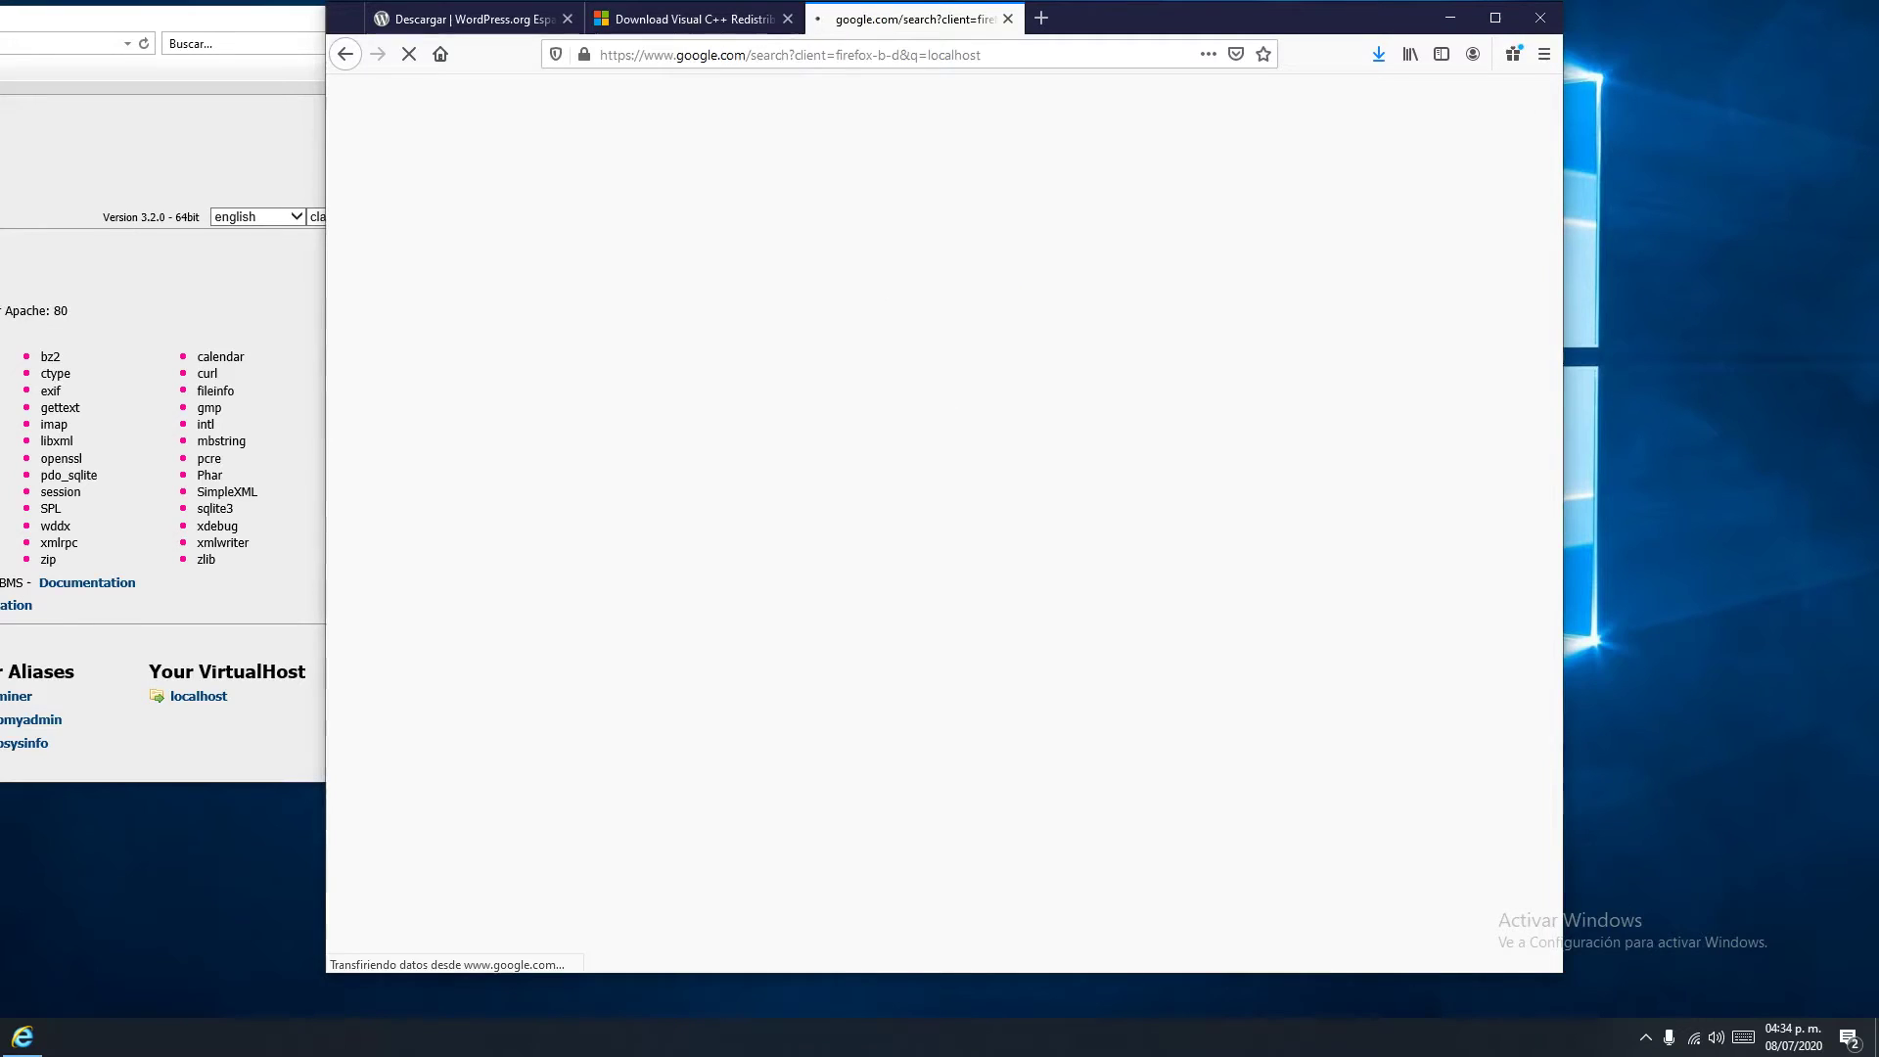
key("ctrl+l")
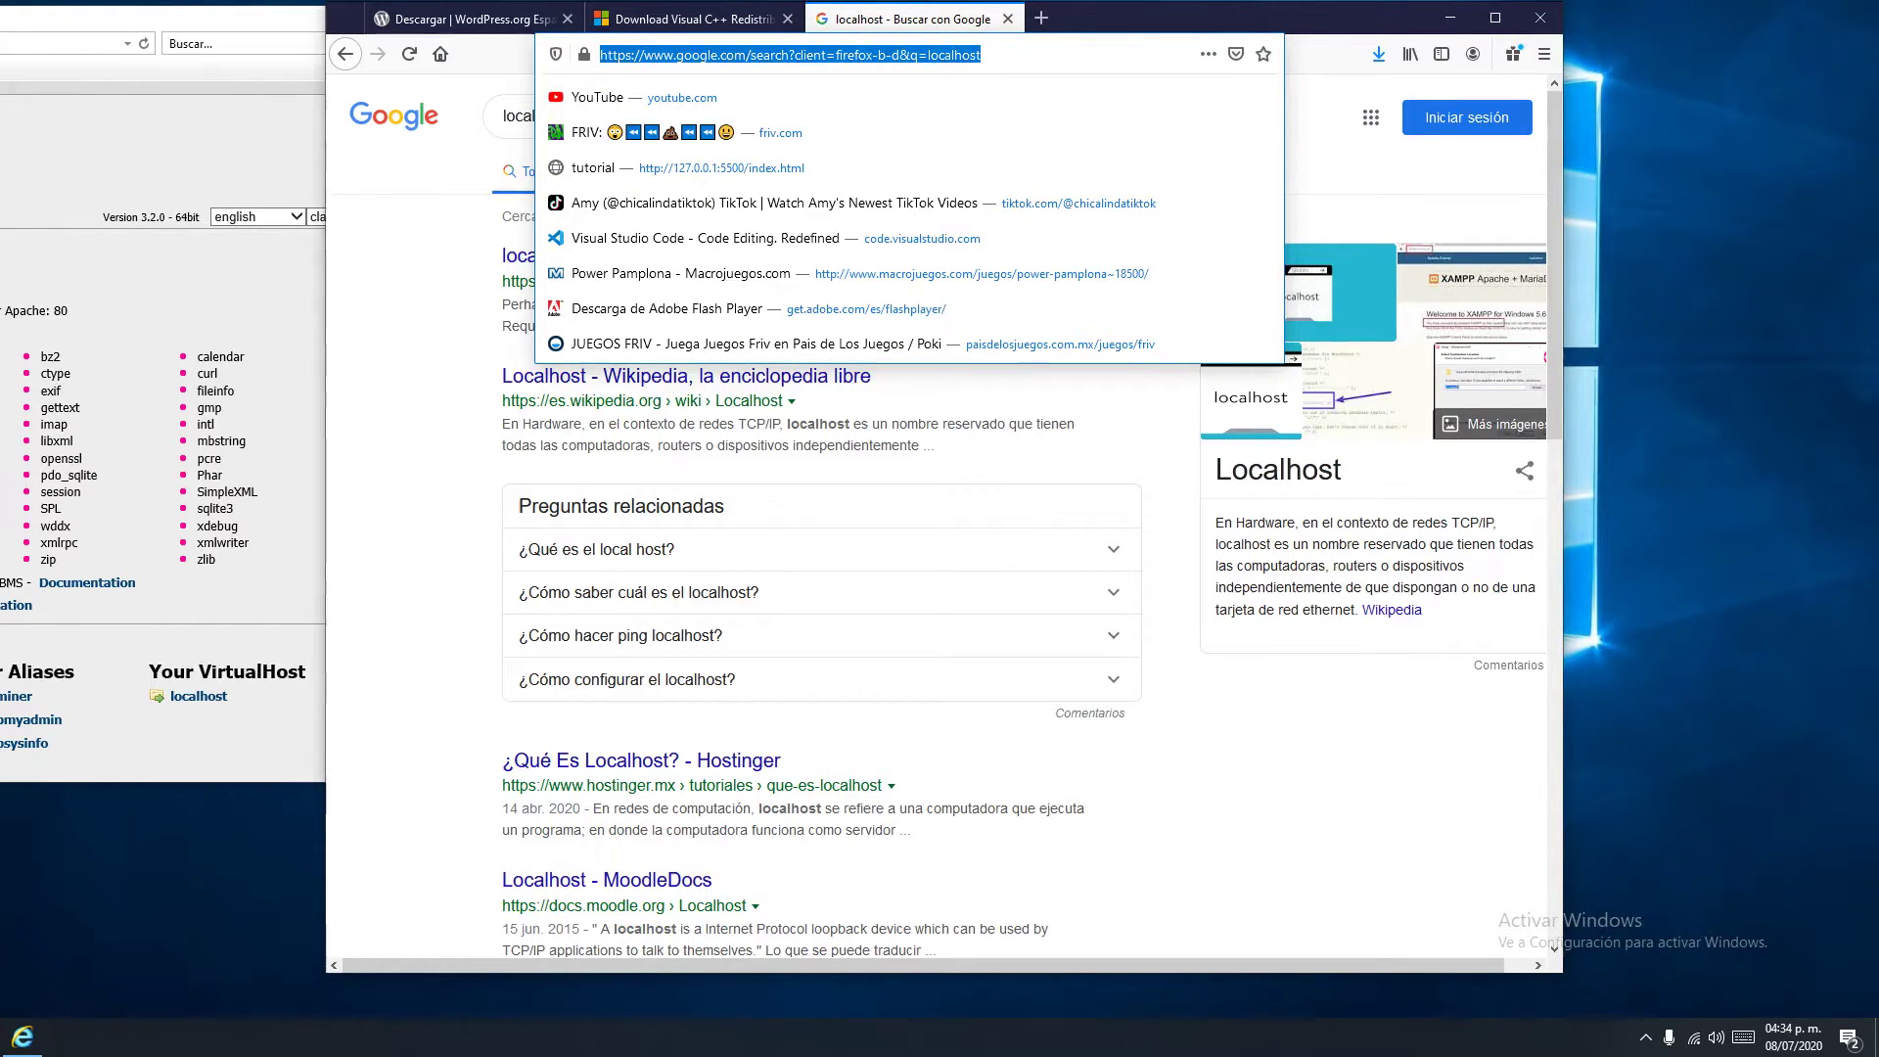
type("localhost")
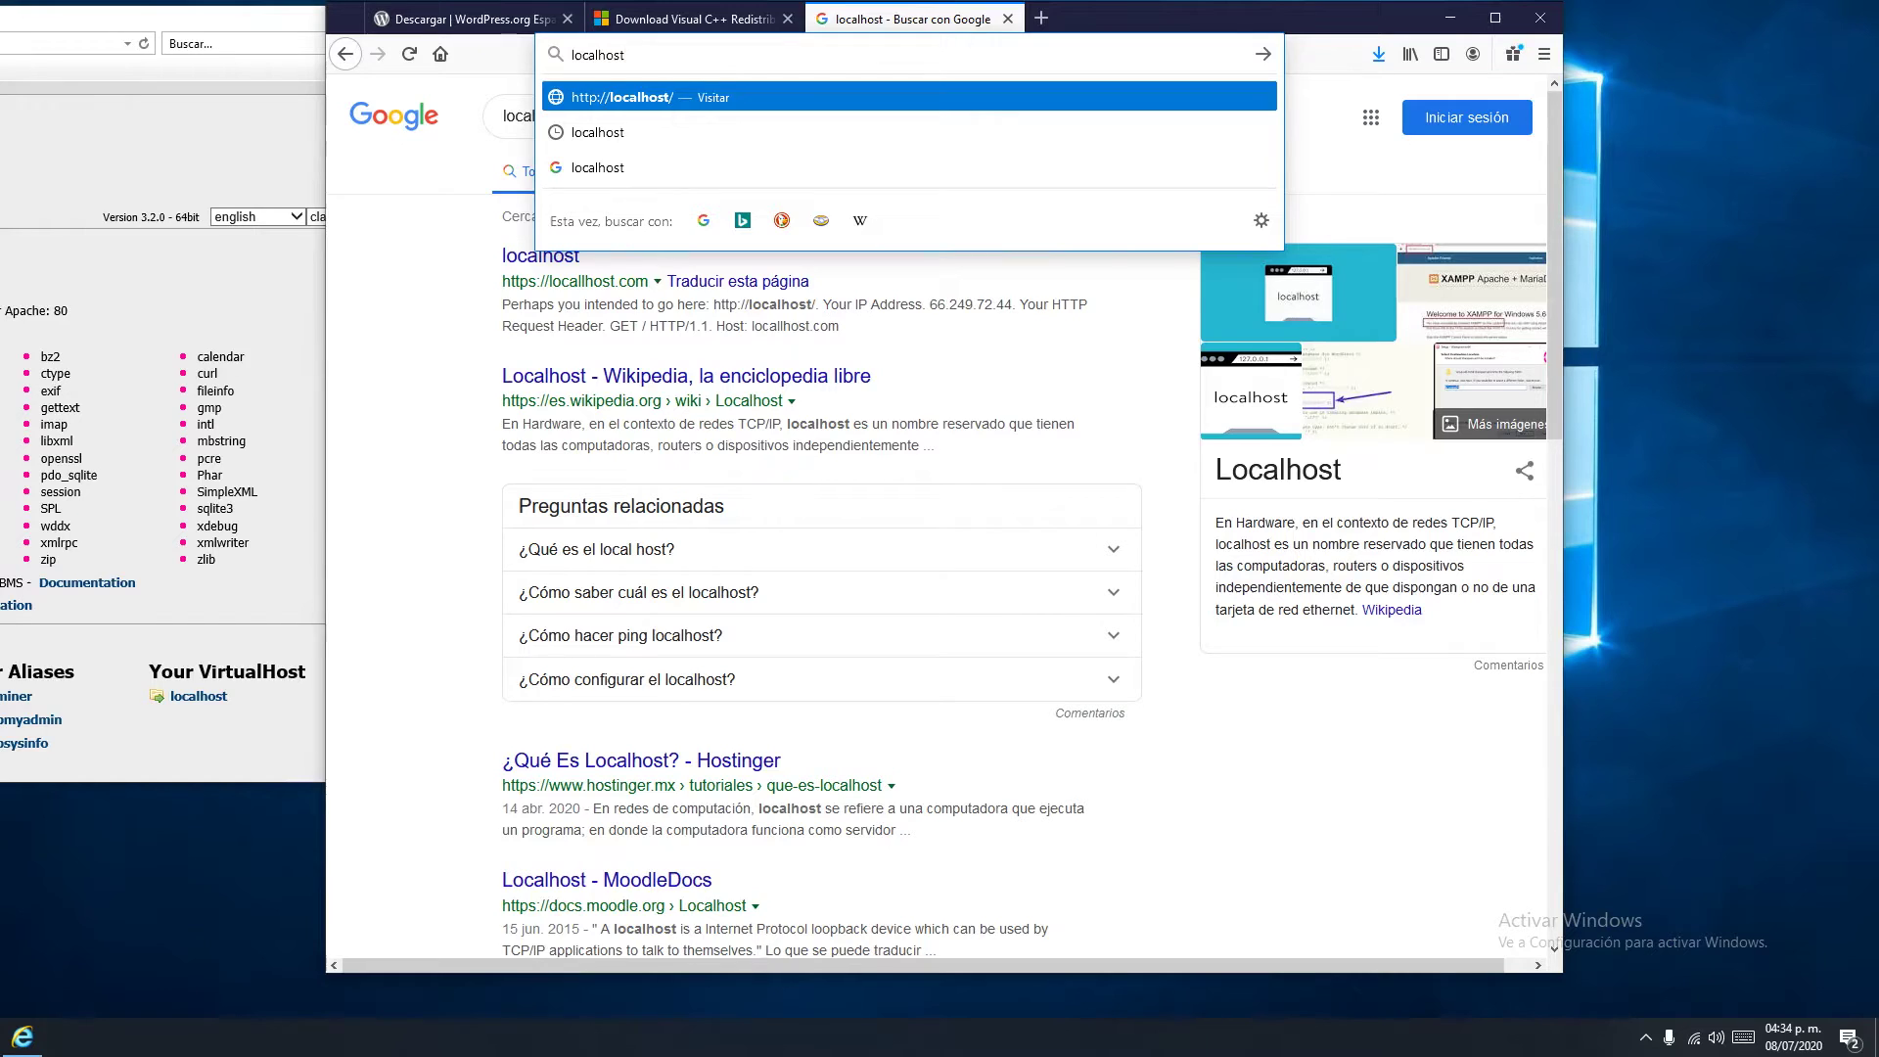
key("Return")
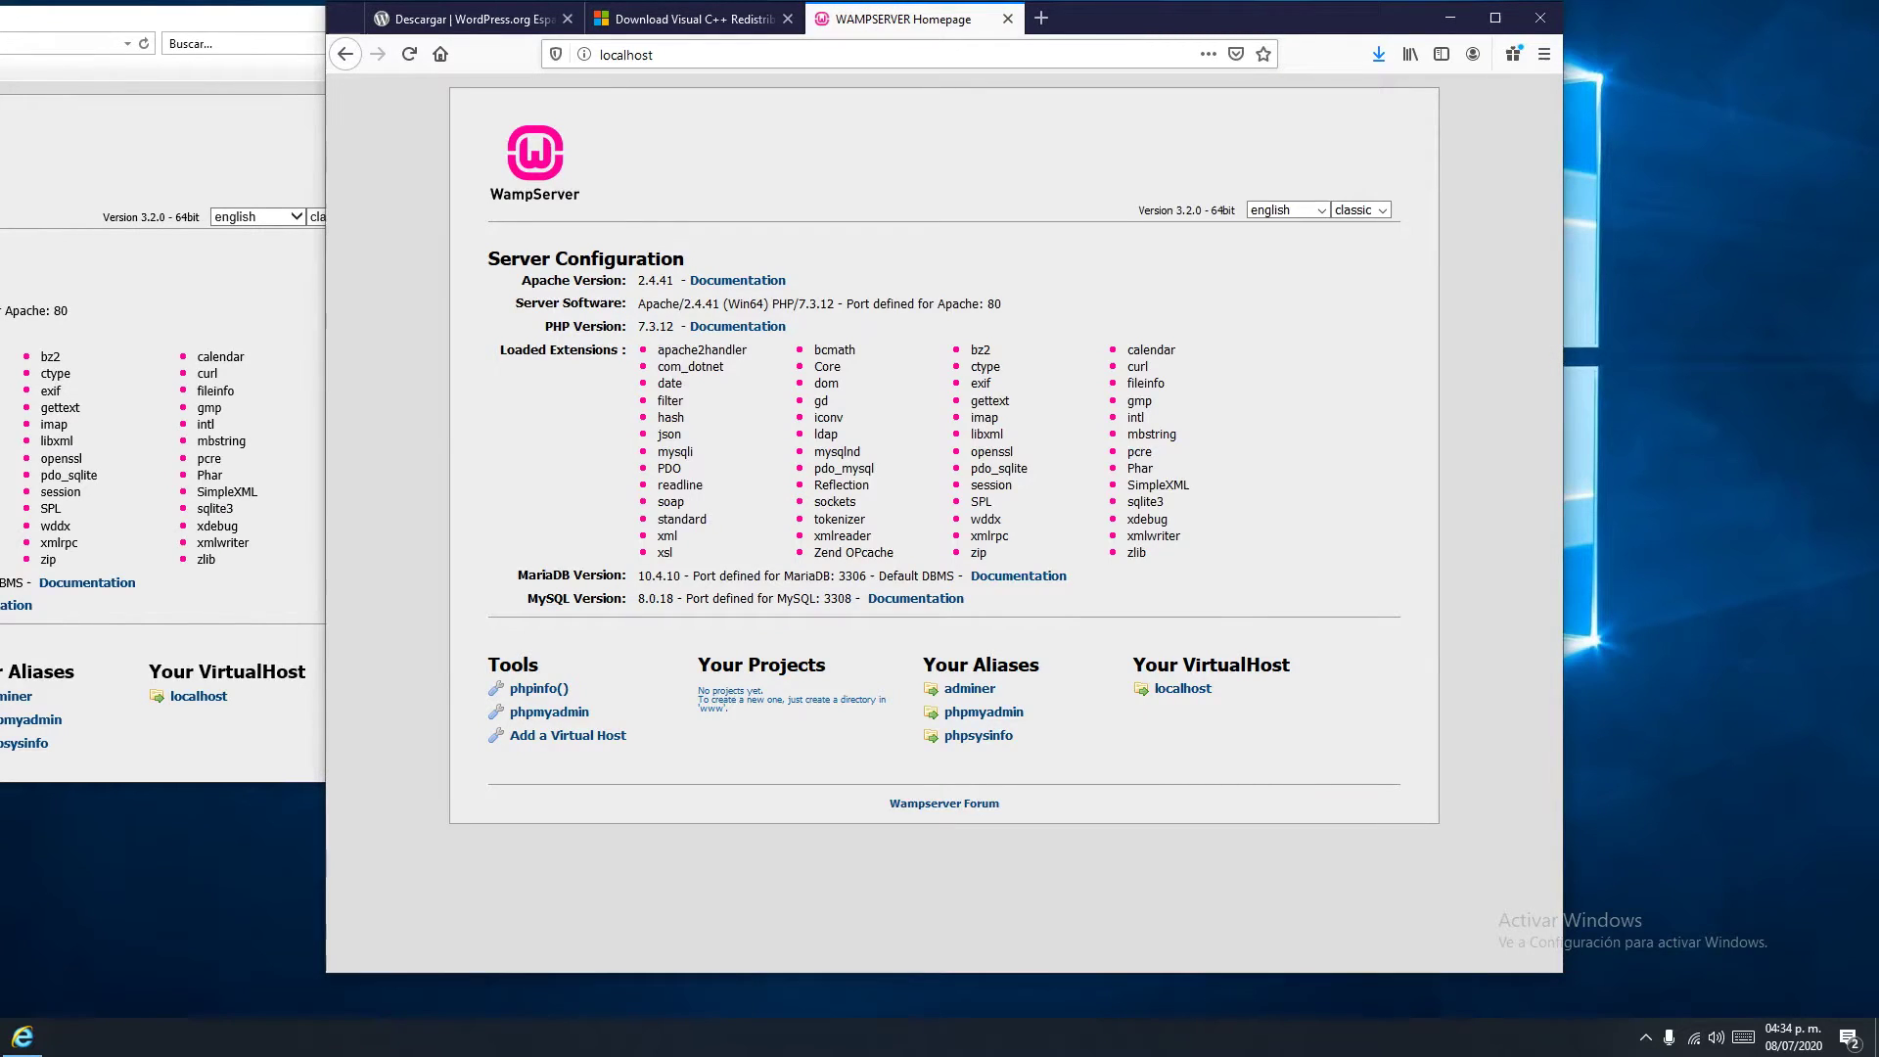
left_click_drag(1224, 18, 1411, 28)
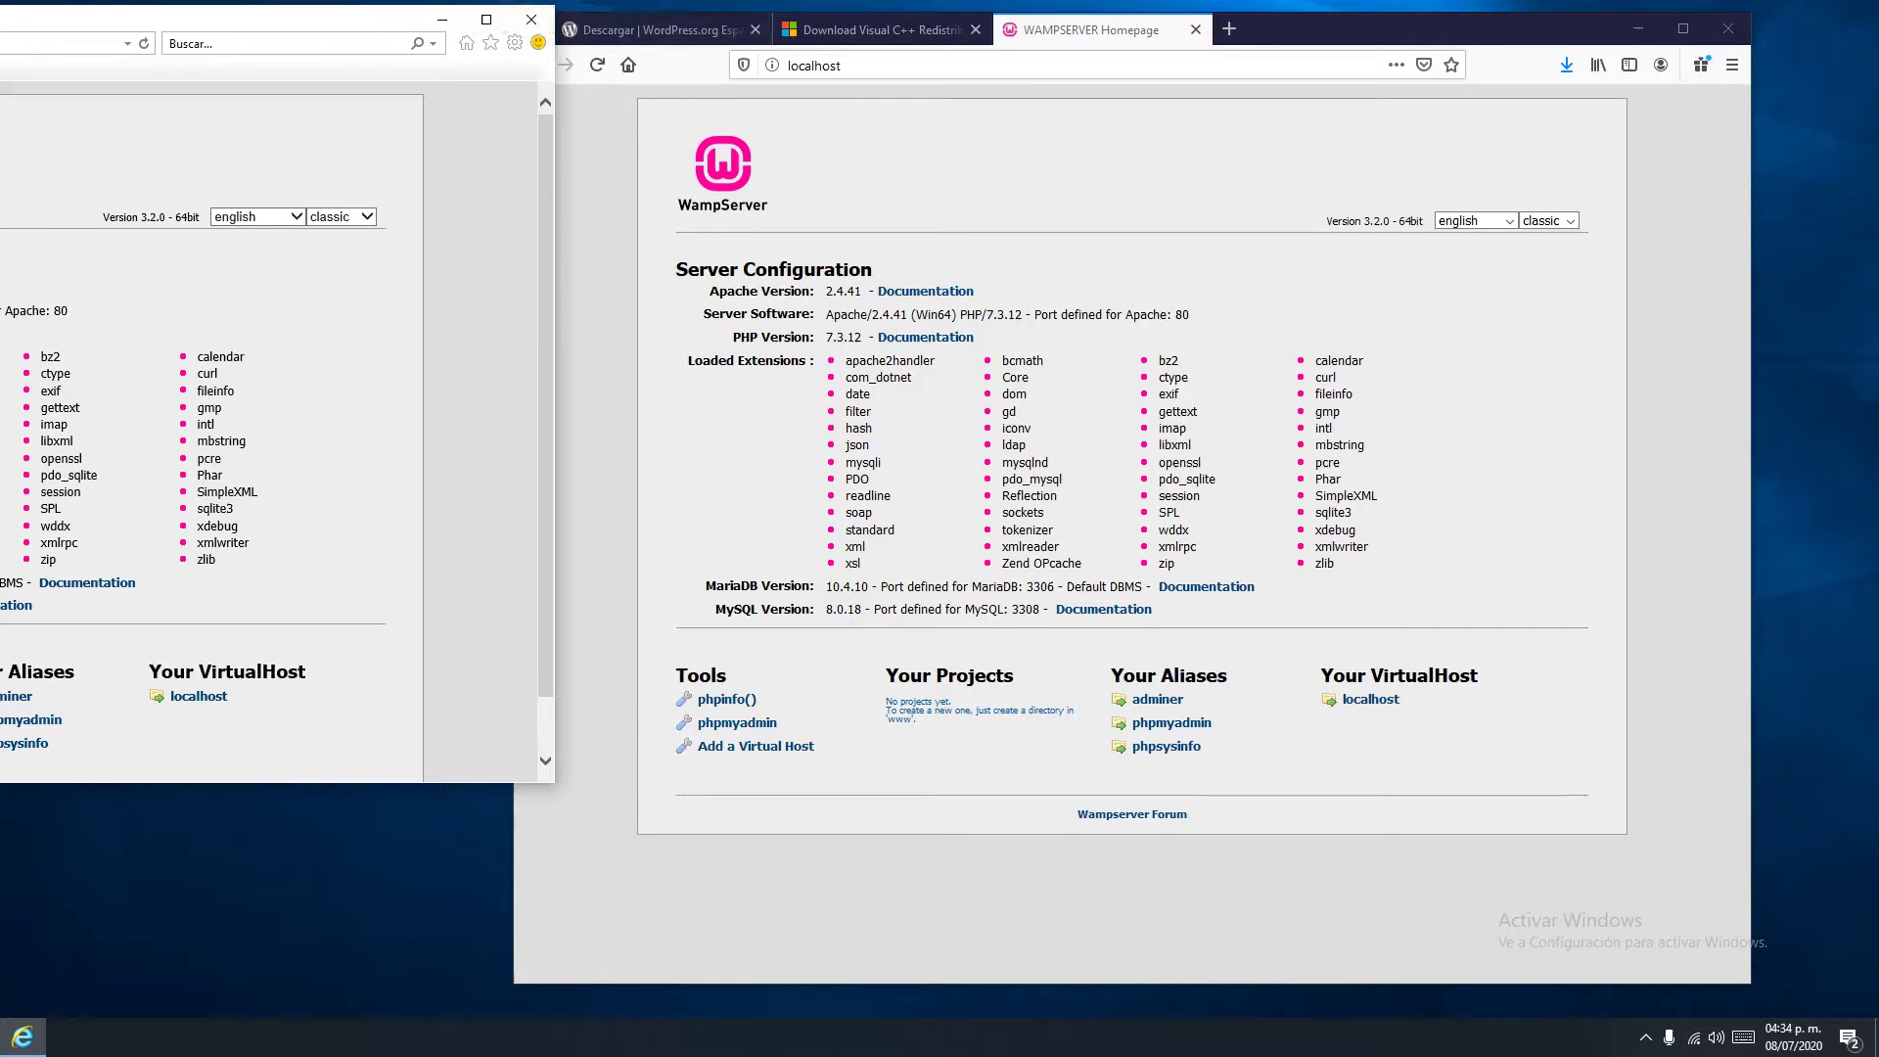
left_click(532, 20)
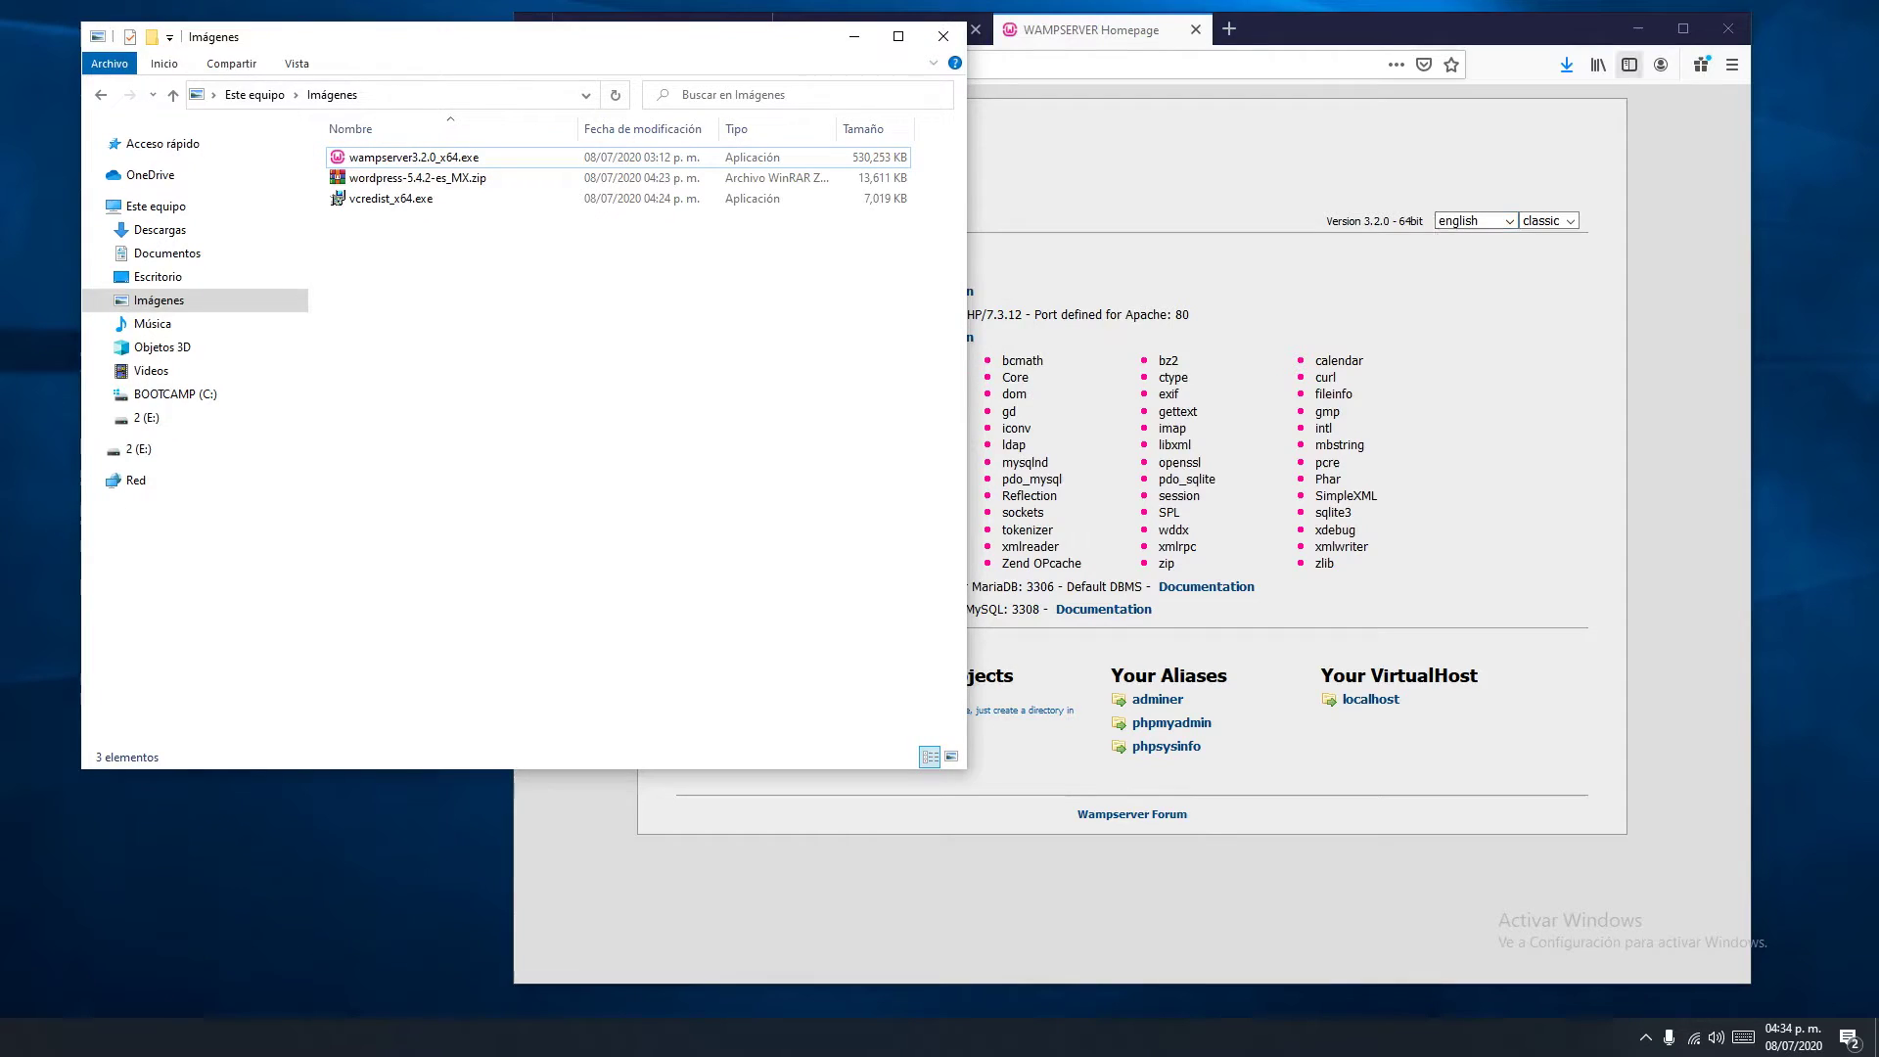
Extract wordpress-5.4.2-es_MX.zip here with Extraer aquí
left_click(1638, 29)
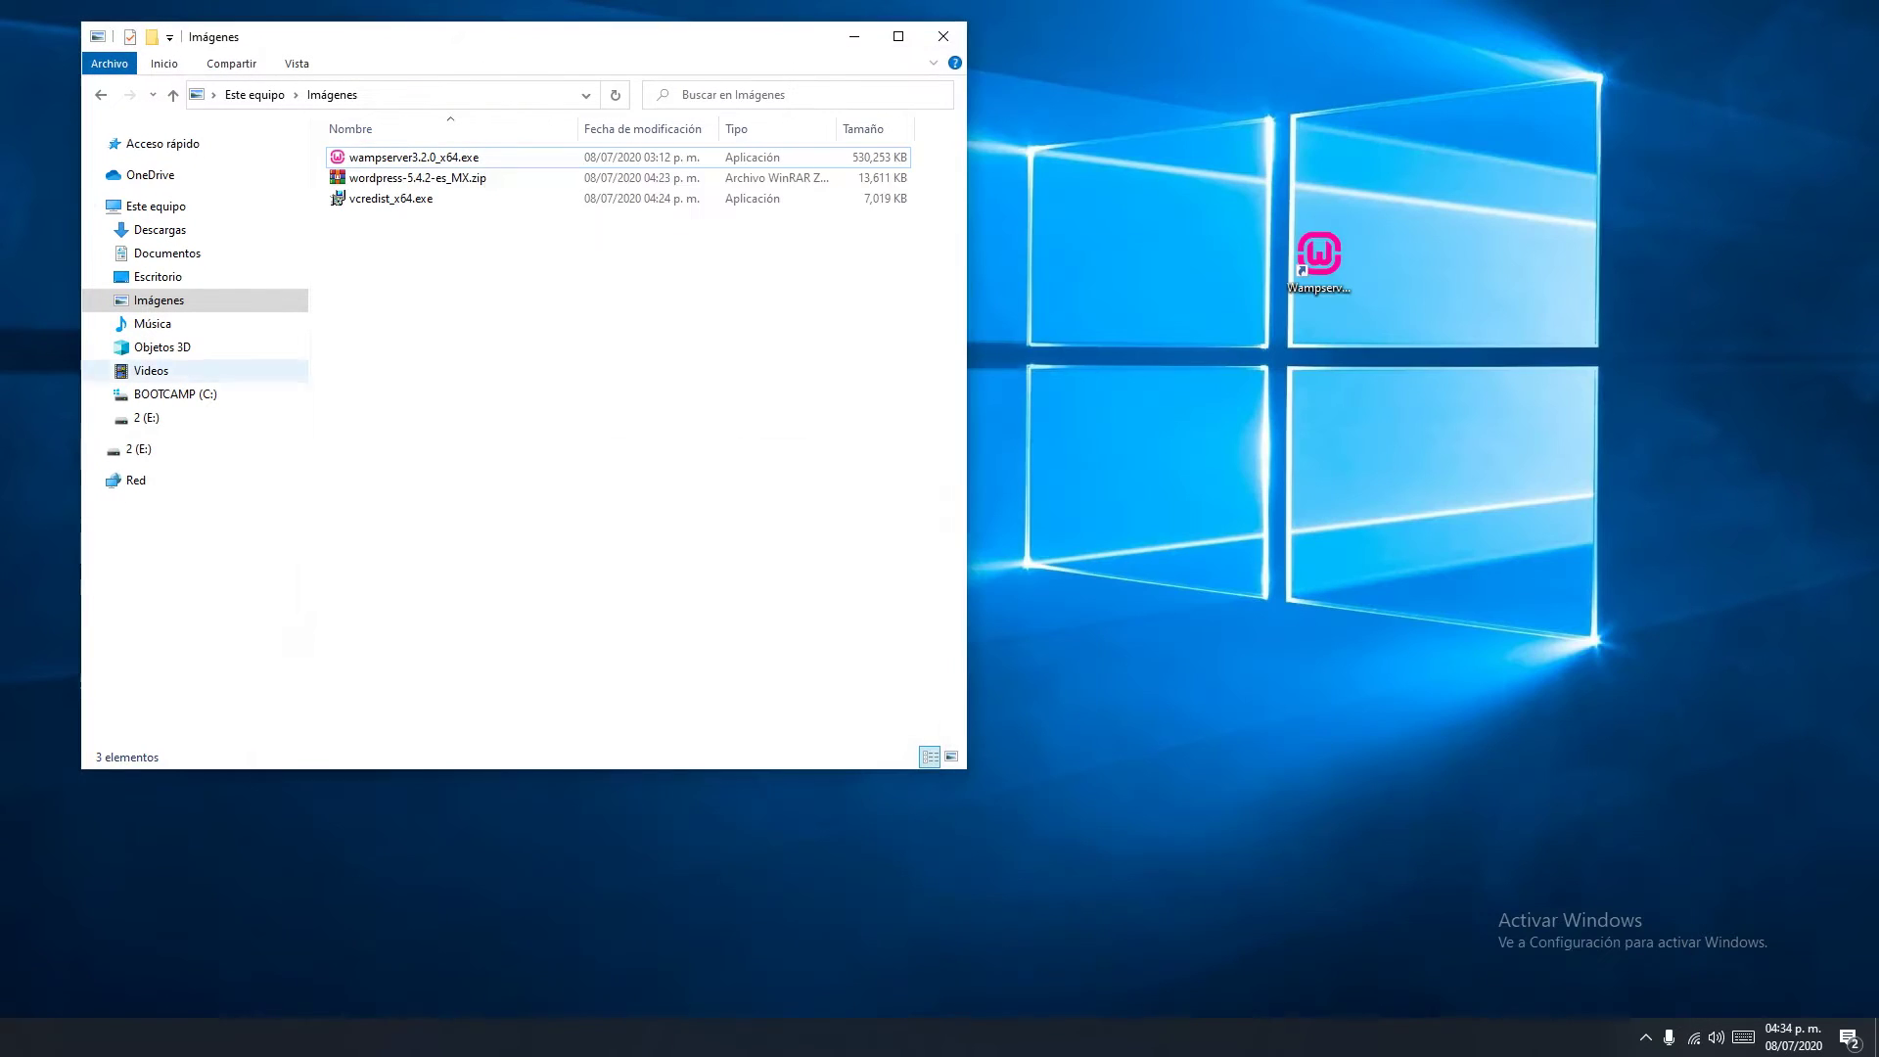
left_click(411, 178)
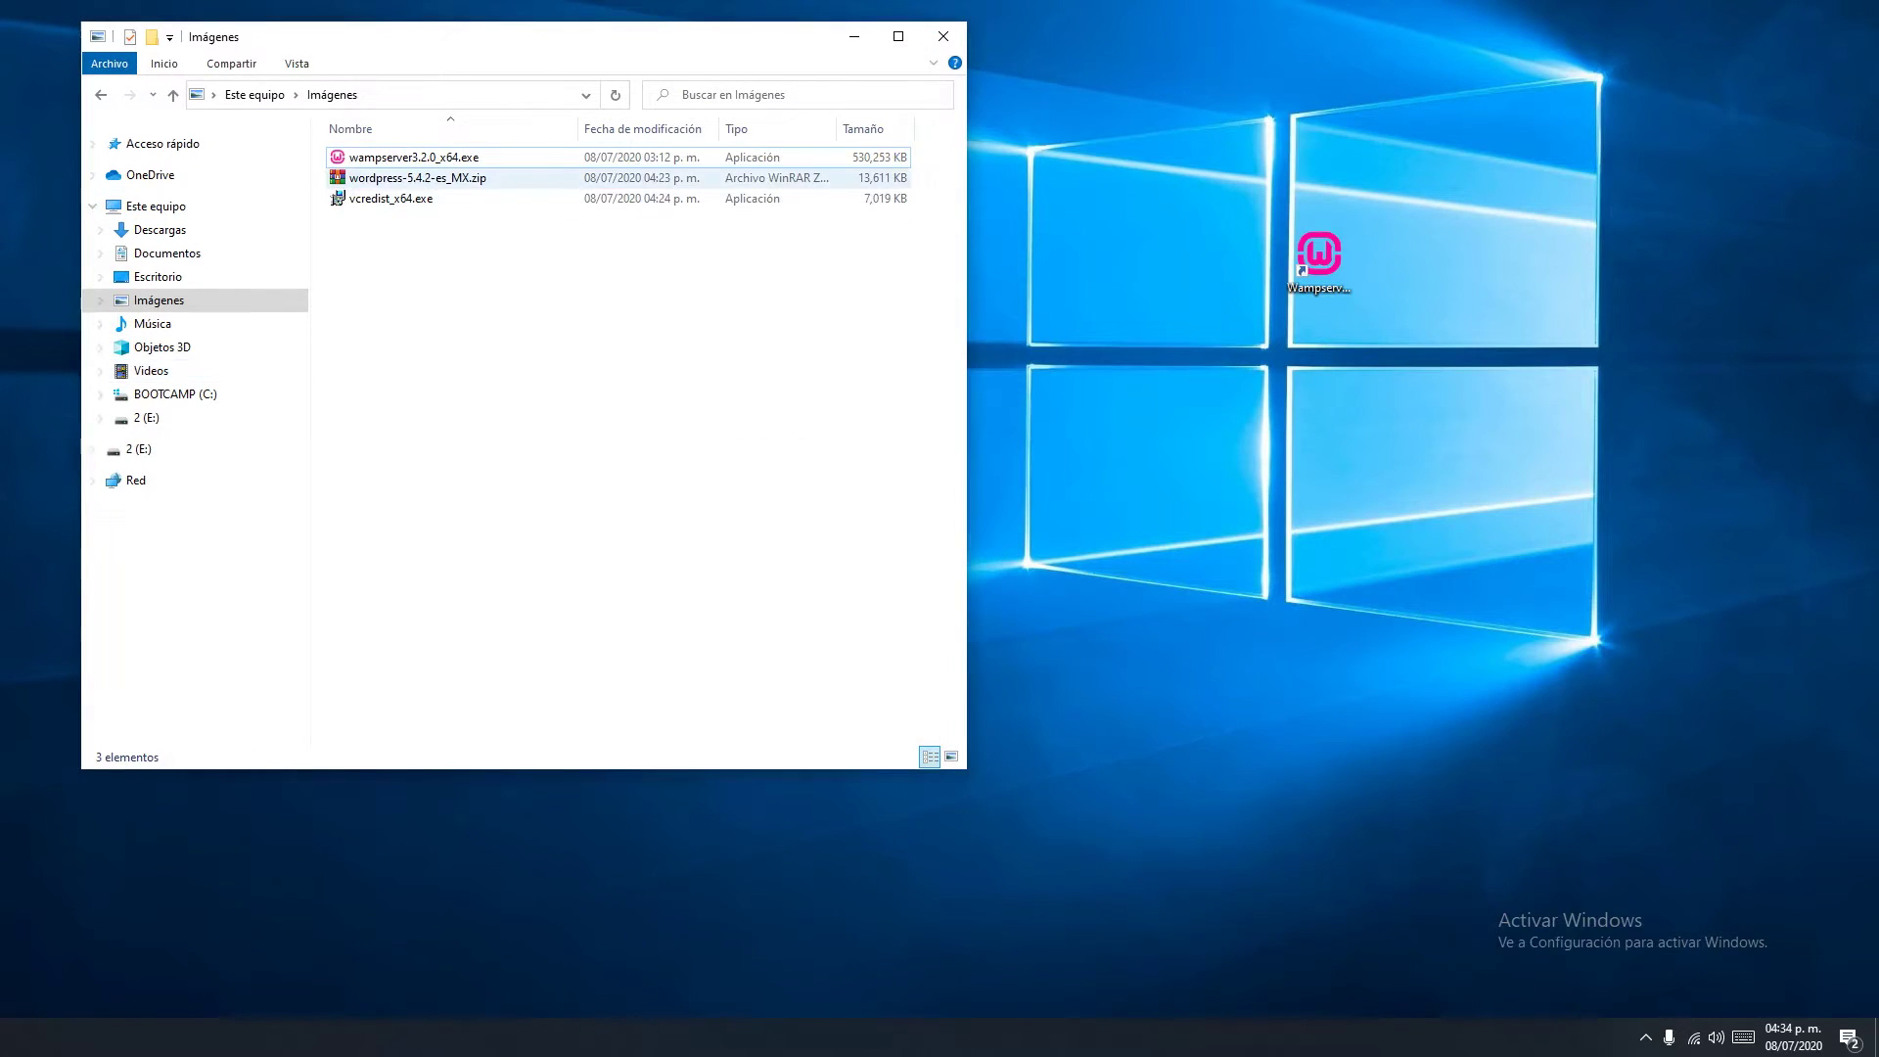
right_click(409, 181)
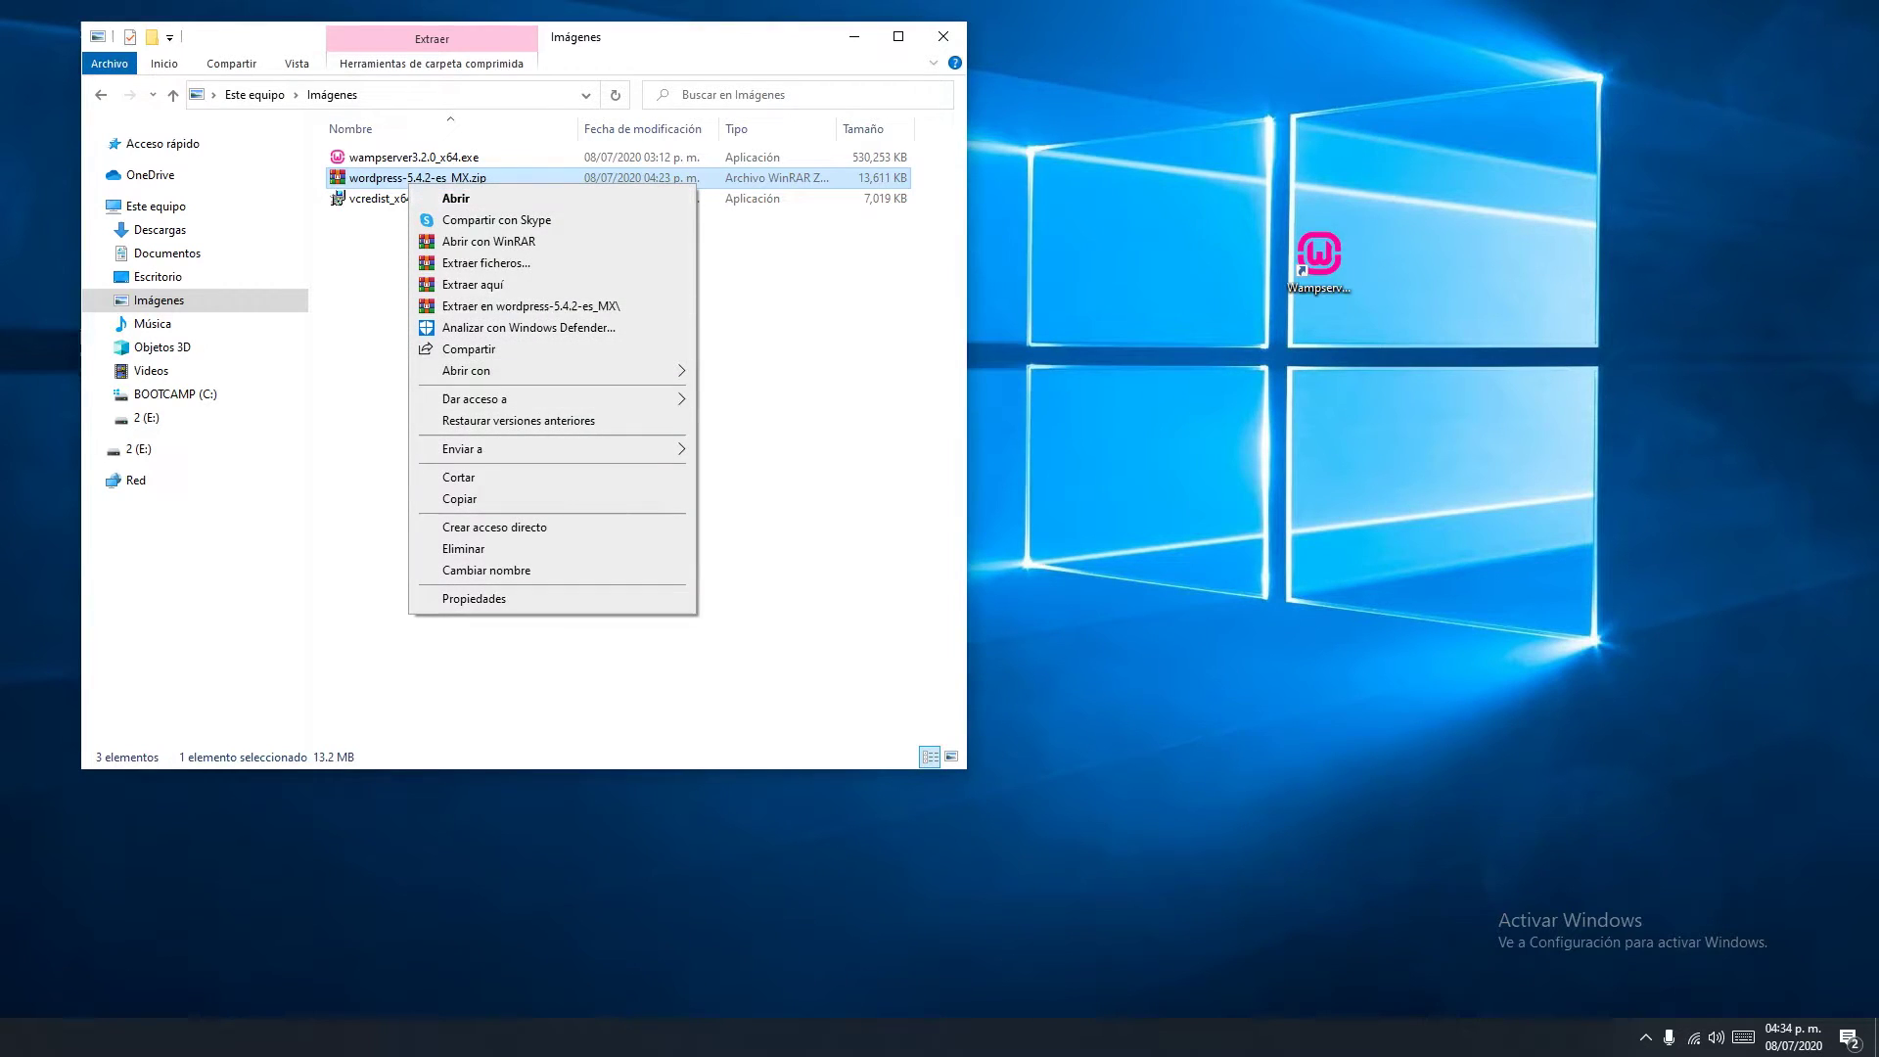
left_click(473, 284)
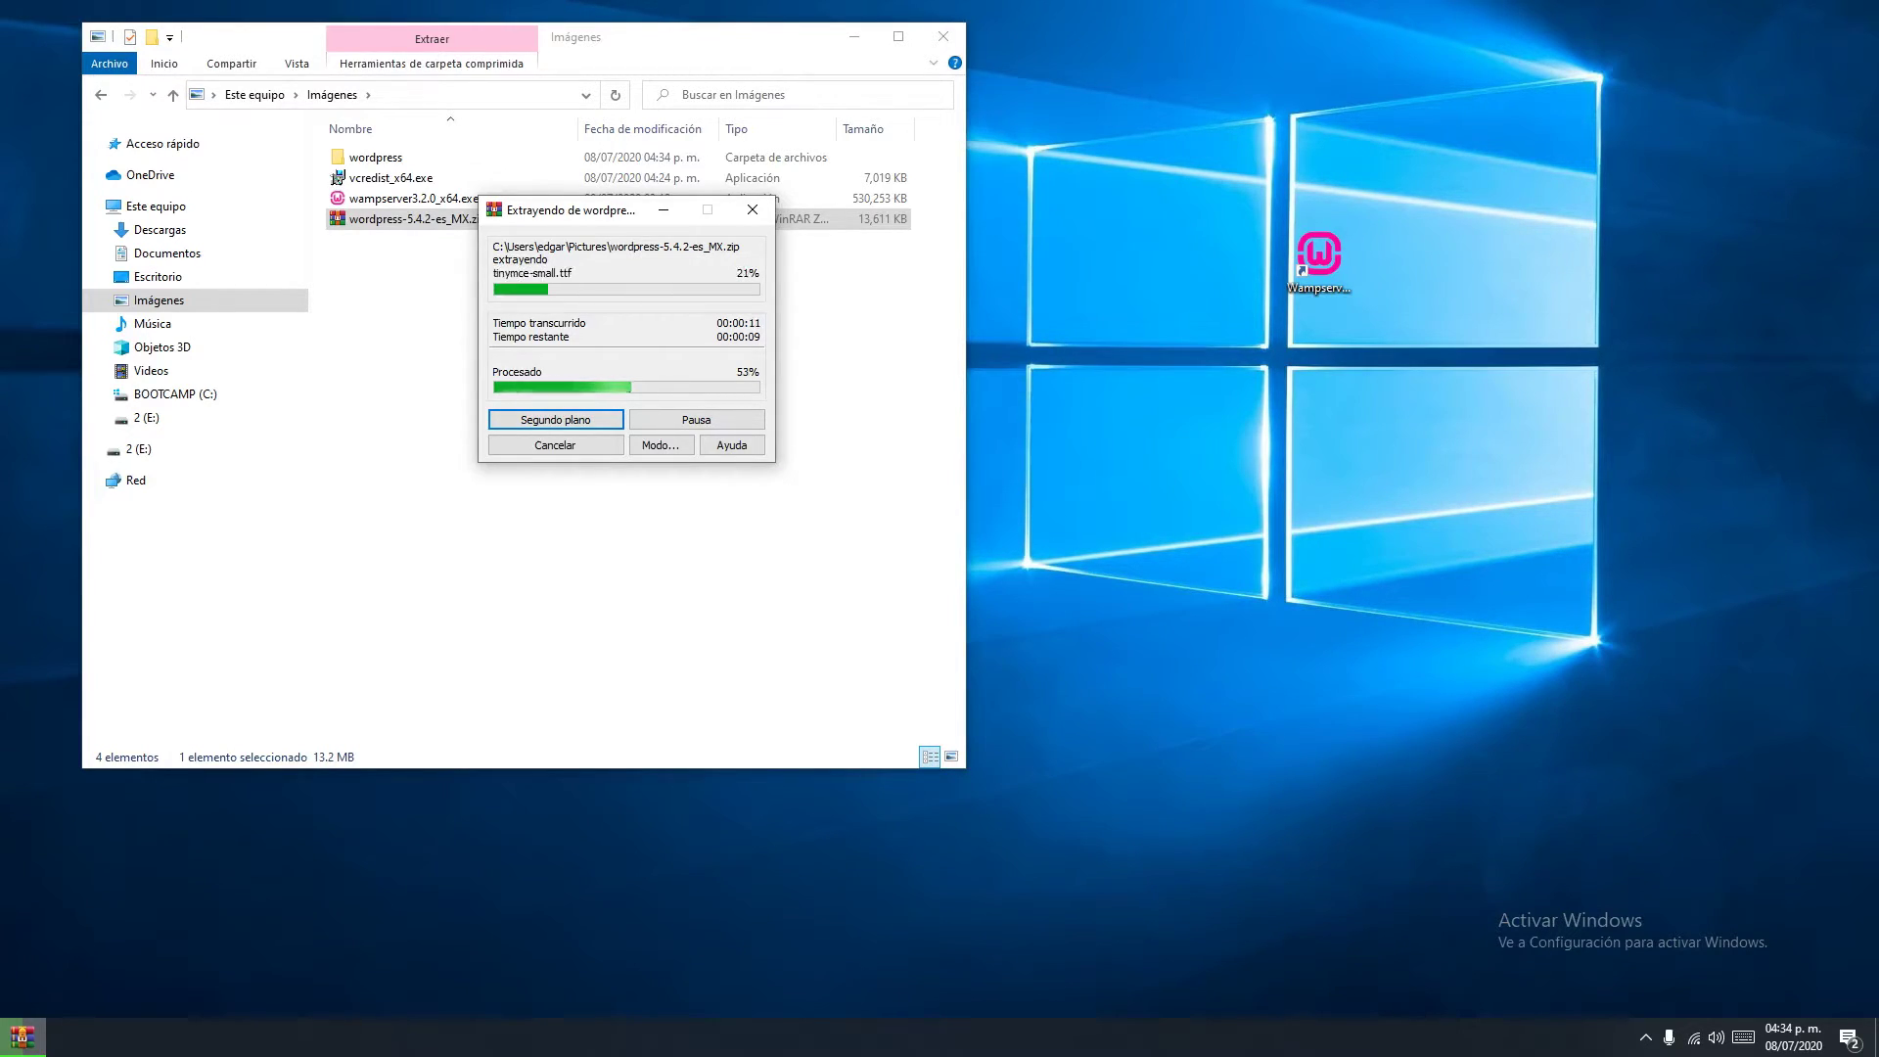
left_click(1319, 264)
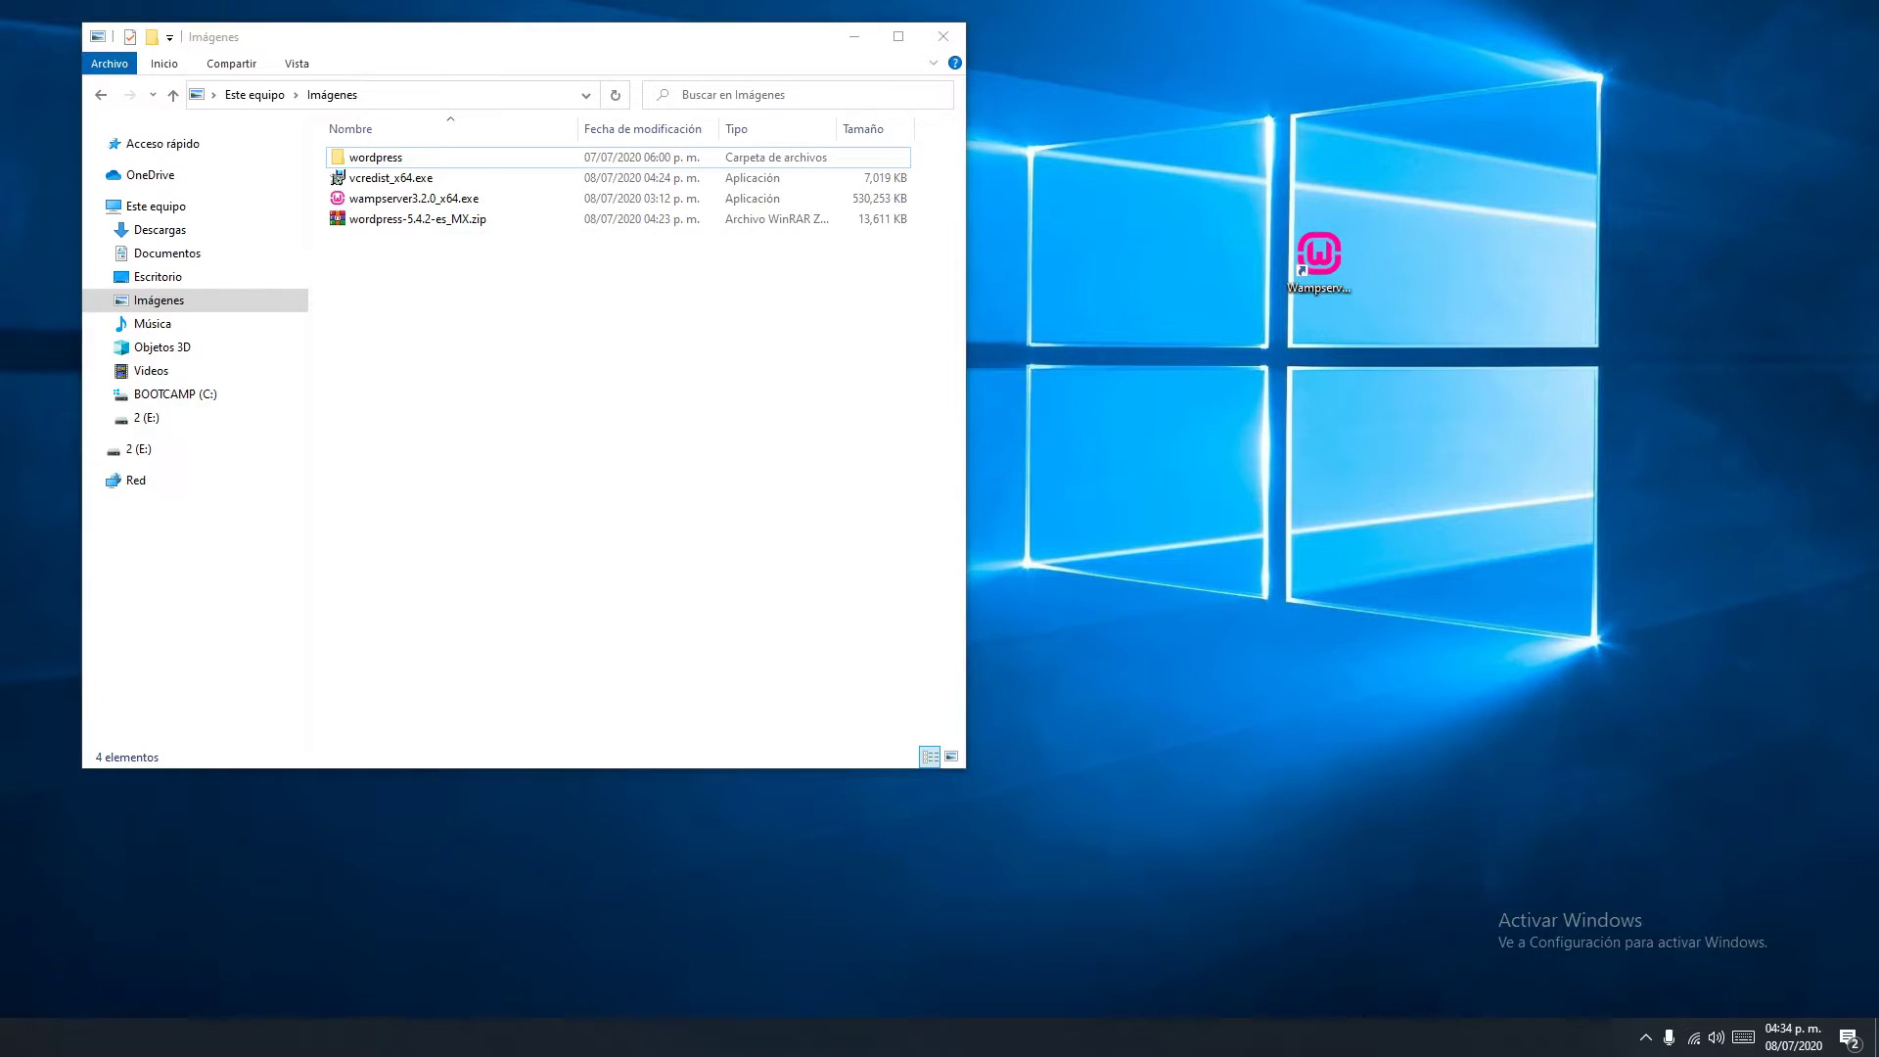
Open the new wordpress folder to check its 19 items, then return to Imágenes
key("Down")
key("ctrl+shift+2")
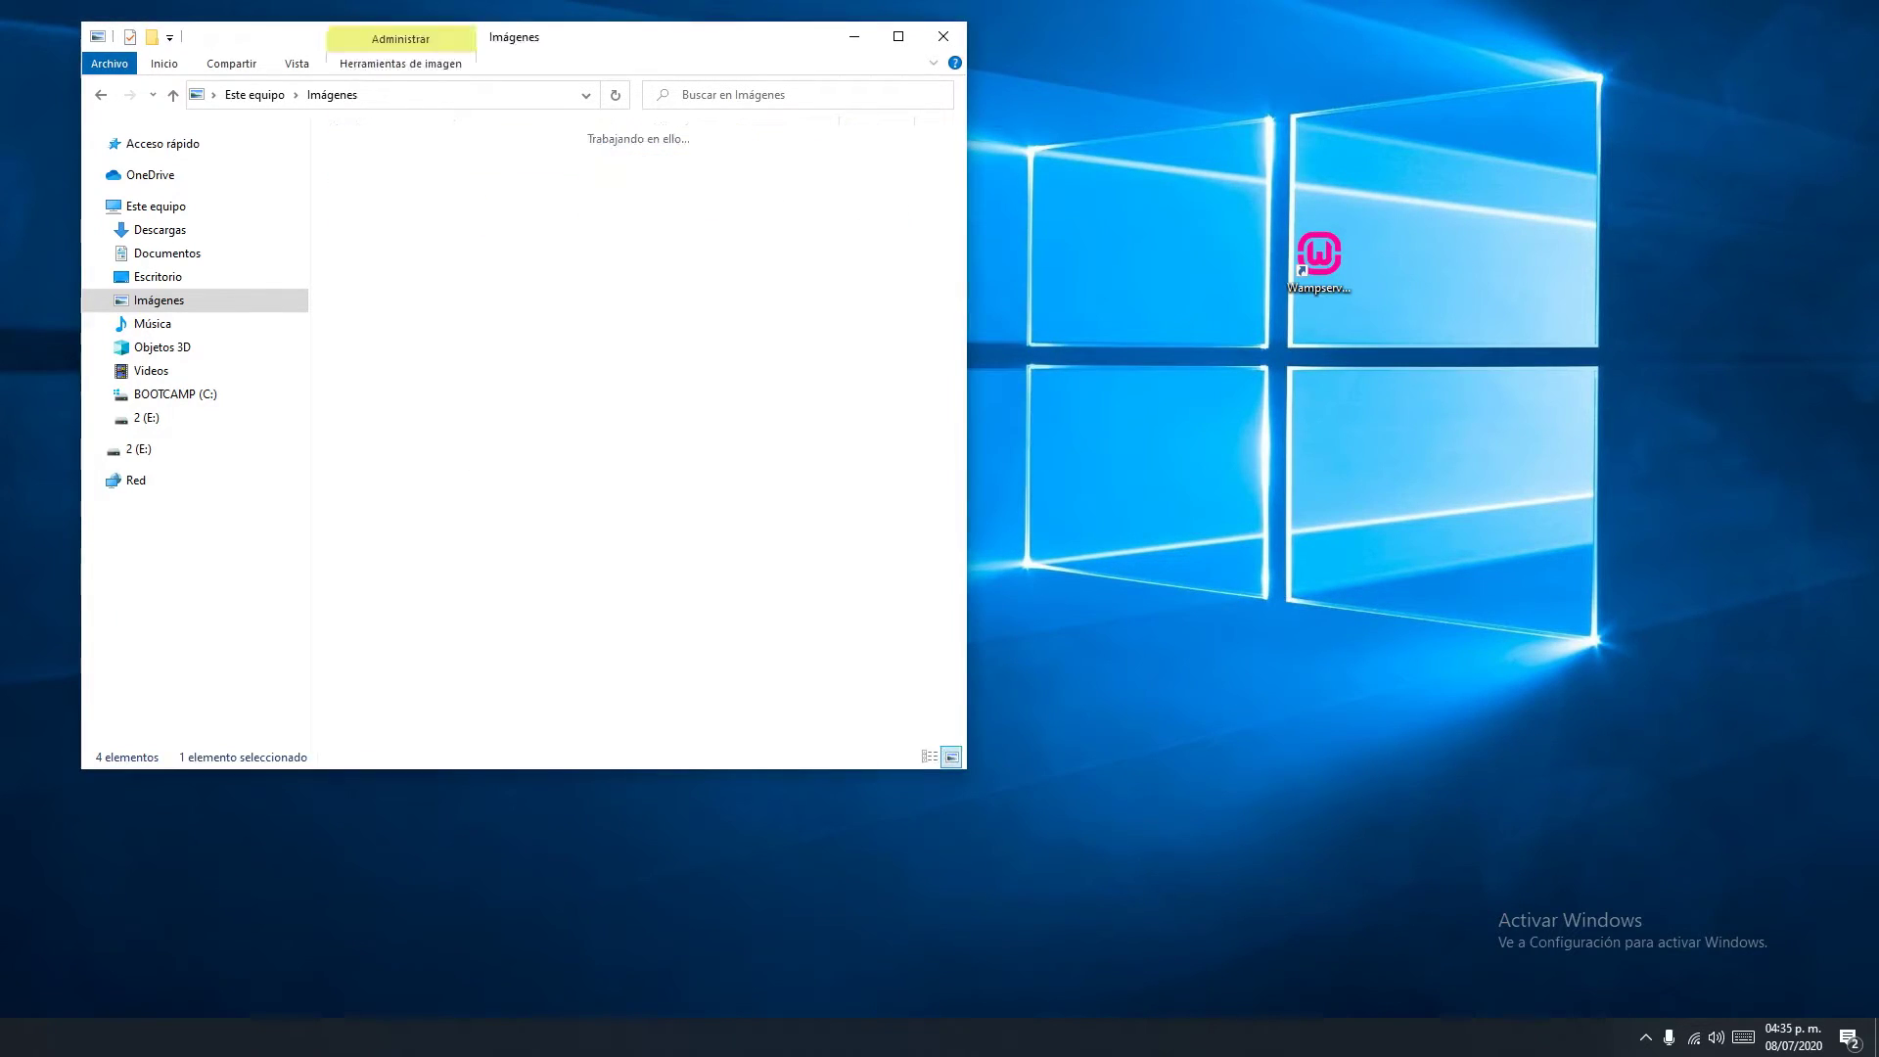
key("Return")
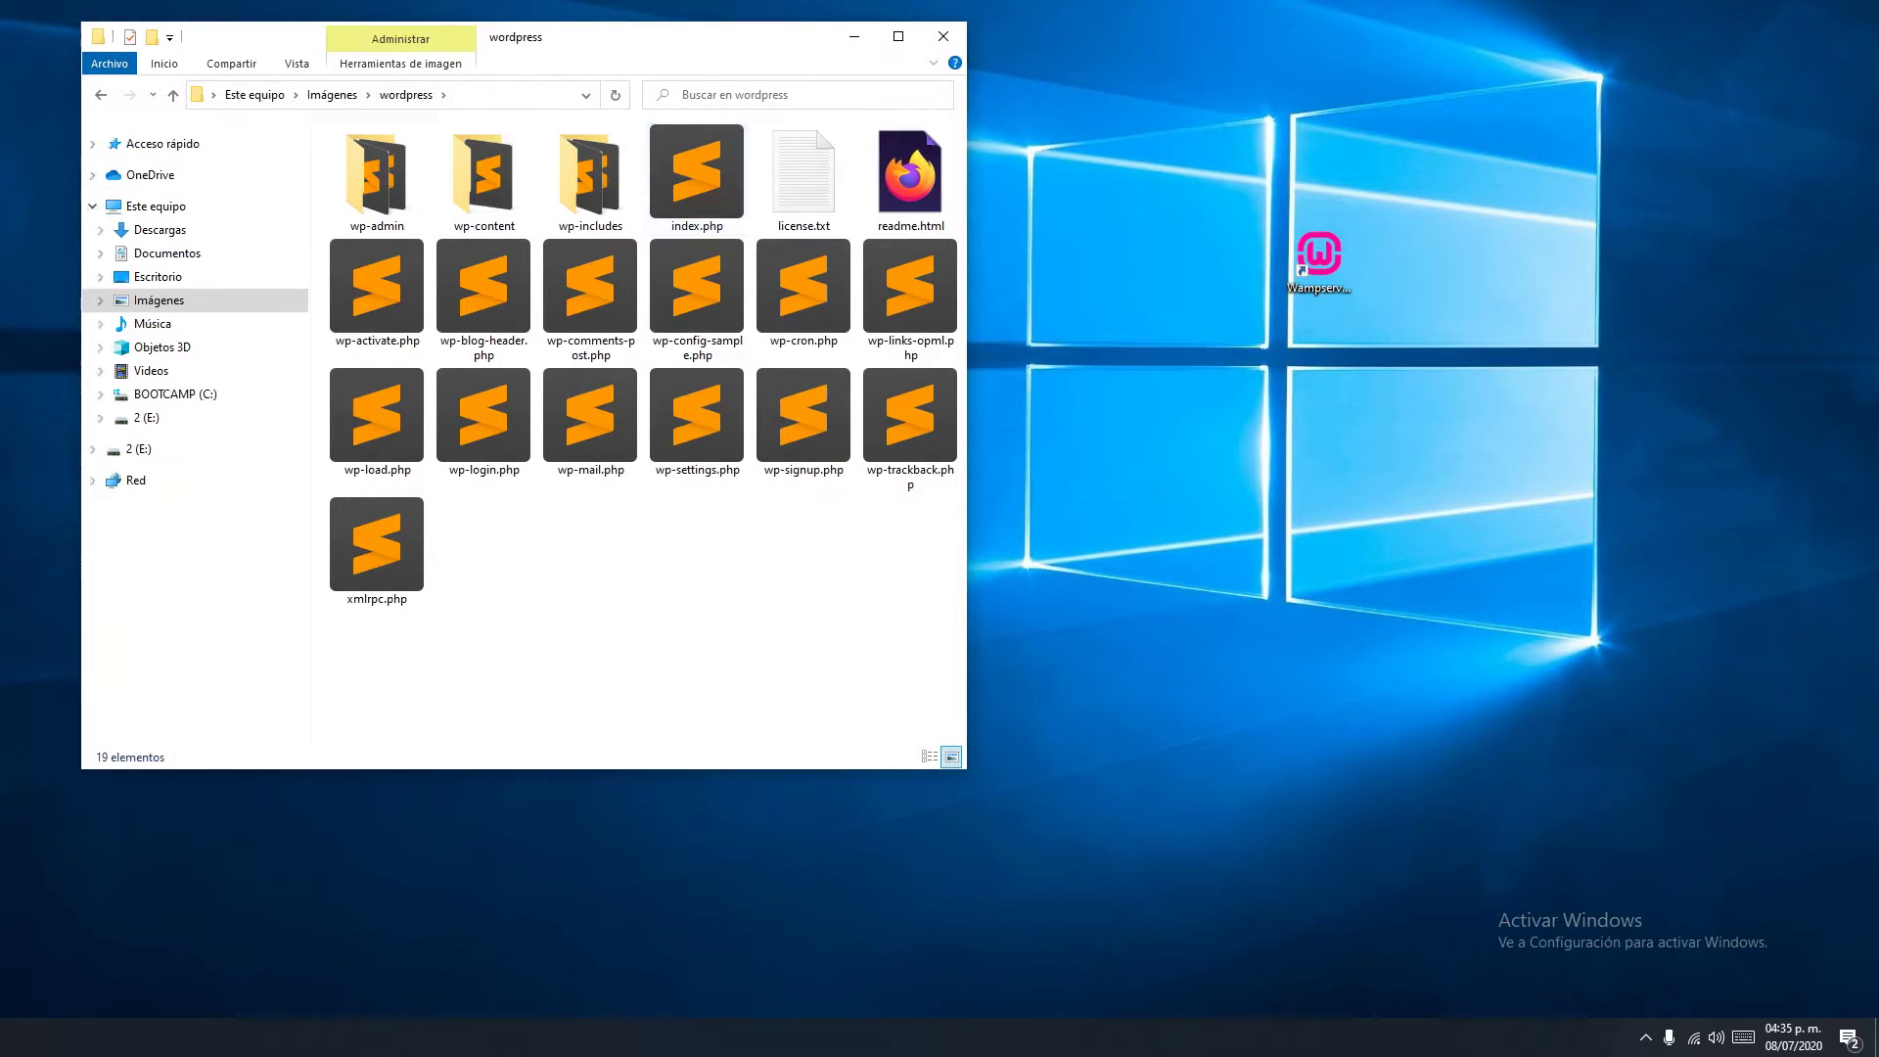
key("alt+Left")
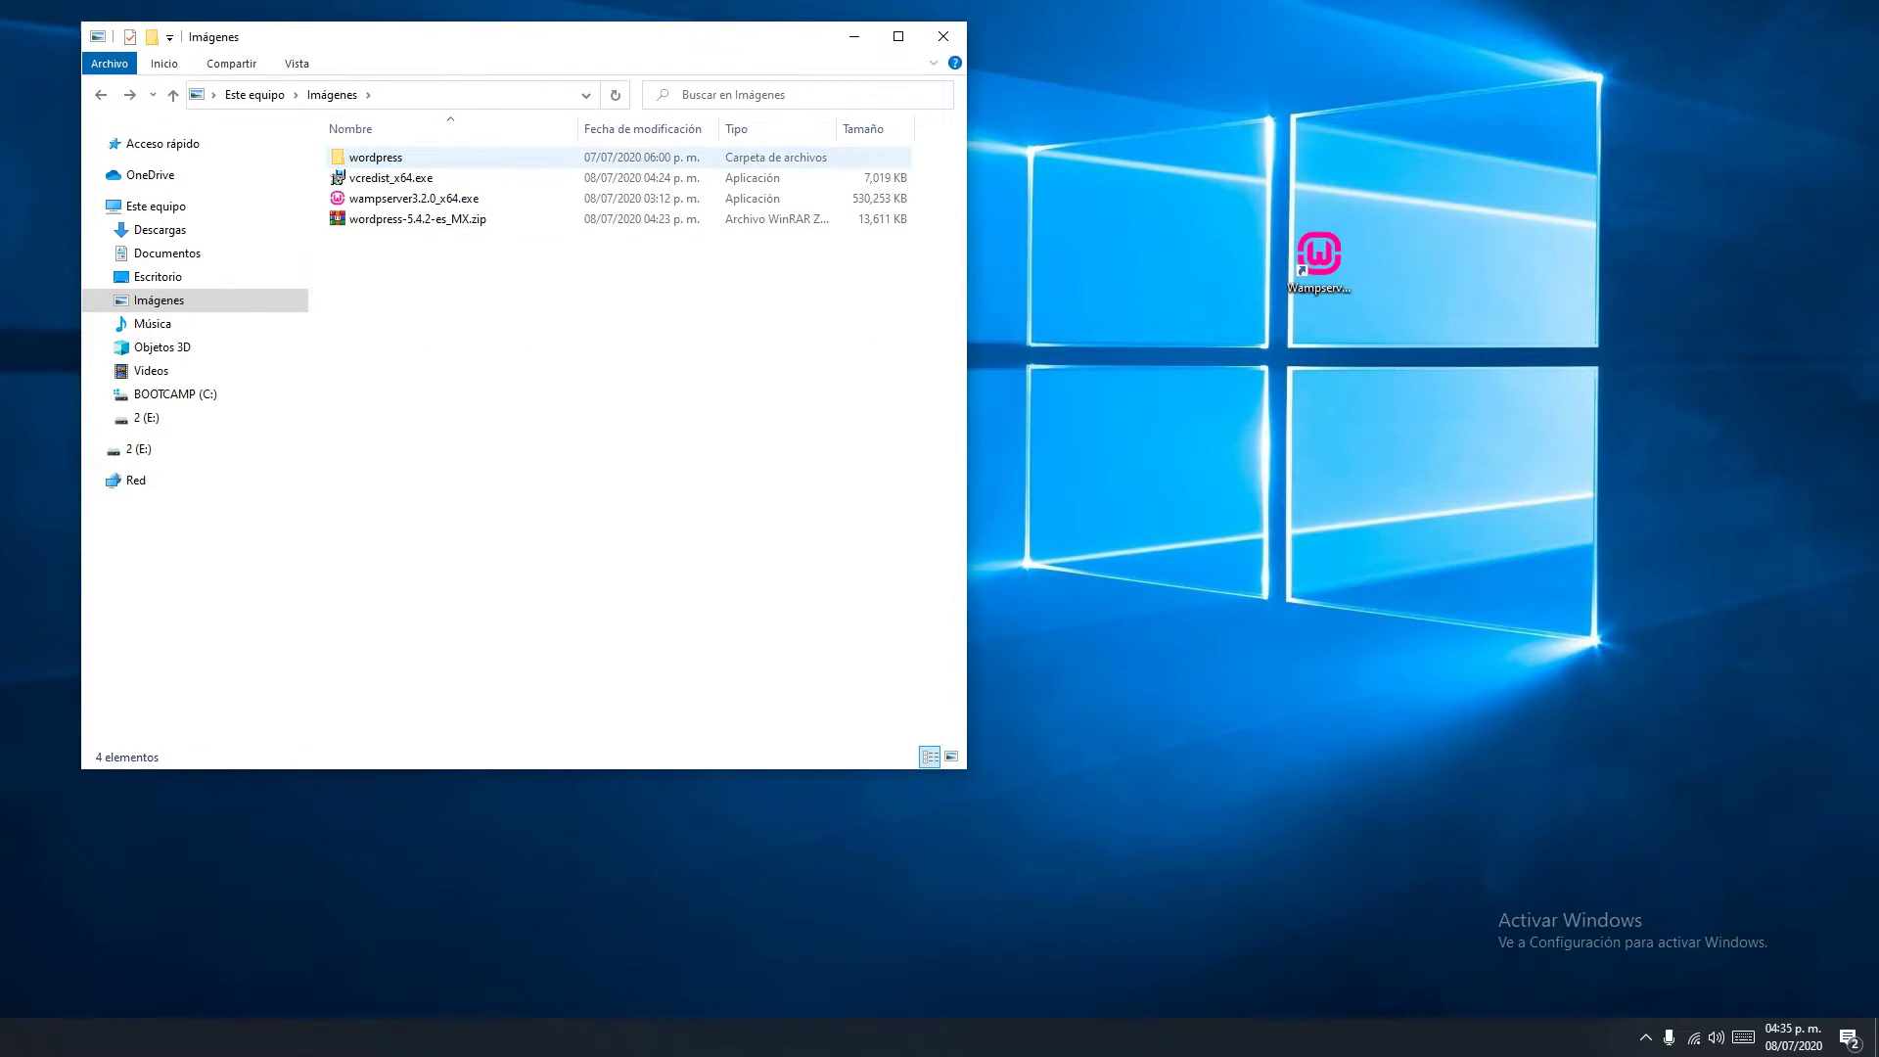
Rename the wordpress folder to 'tutorial'
key("shift+F10")
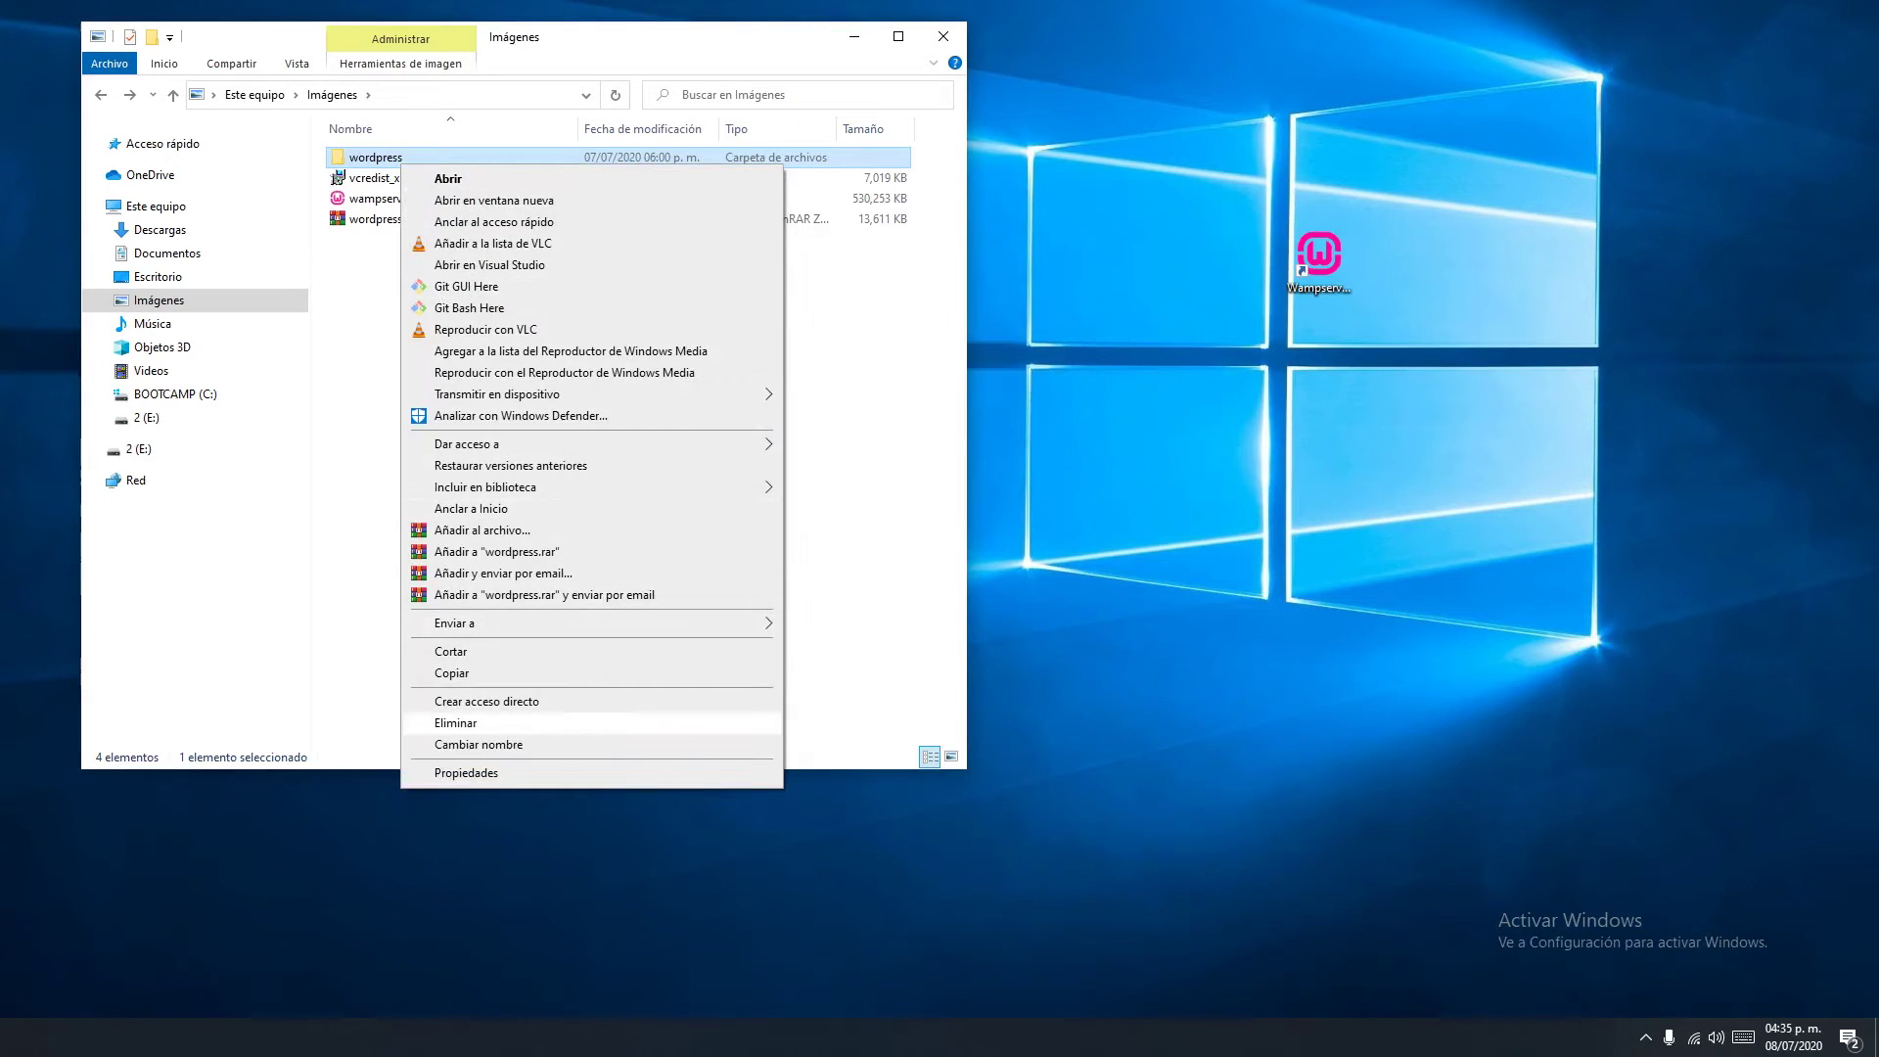
type("m")
type("tu")
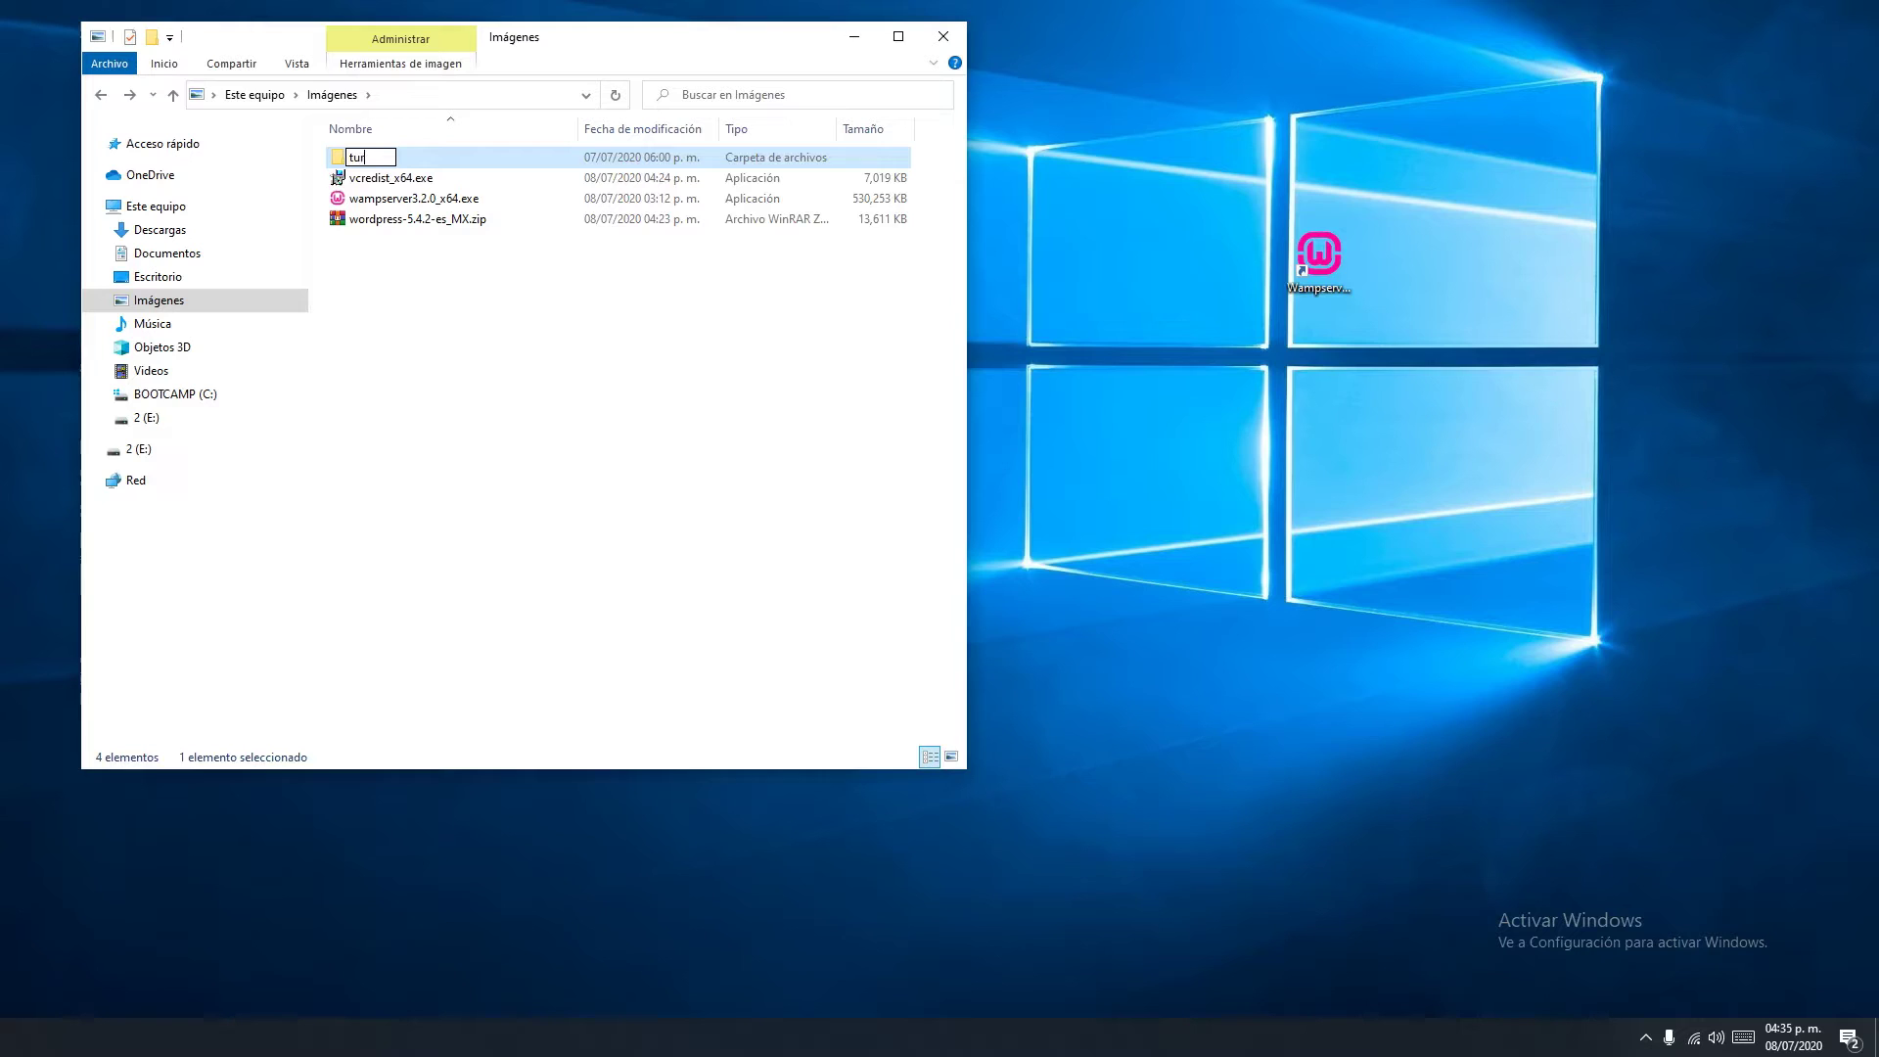
type("torial")
key("Return")
Open the C:\wamp64\www folder in a second window beside the Imágenes window
right_click(1318, 256)
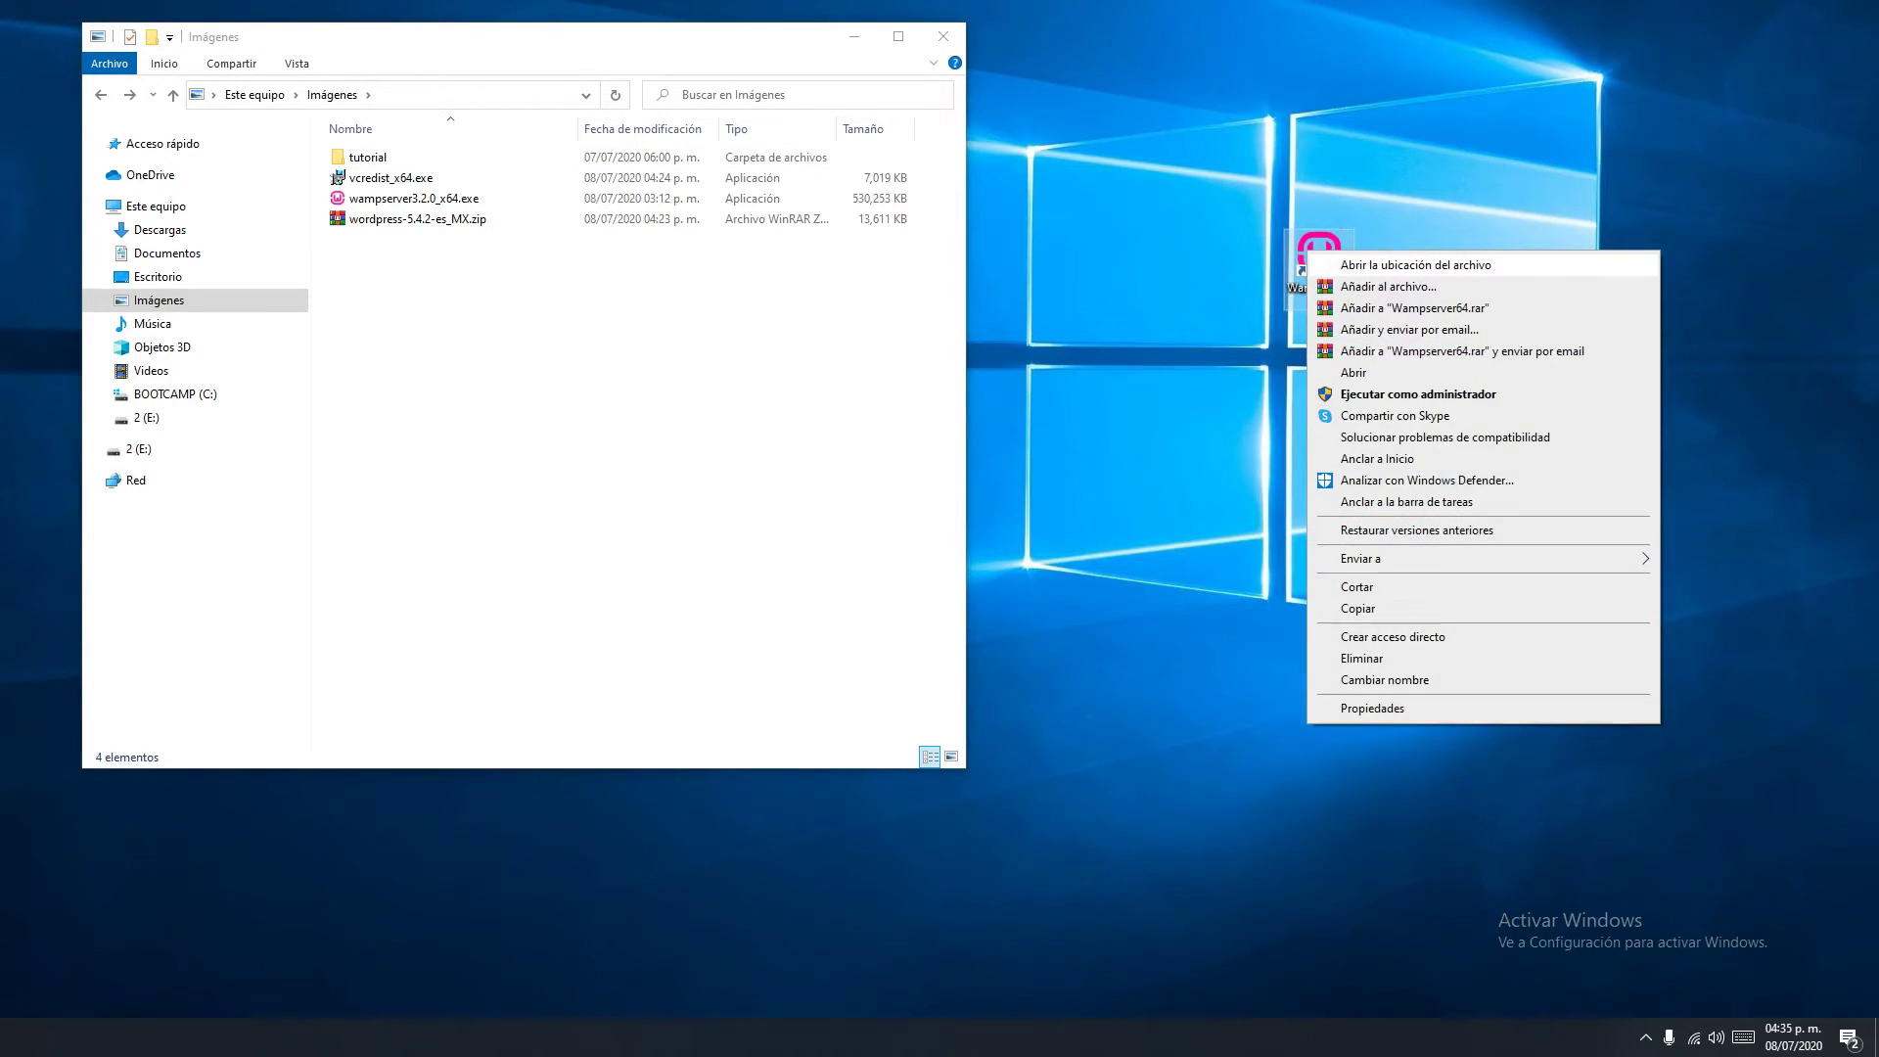
left_click(1371, 264)
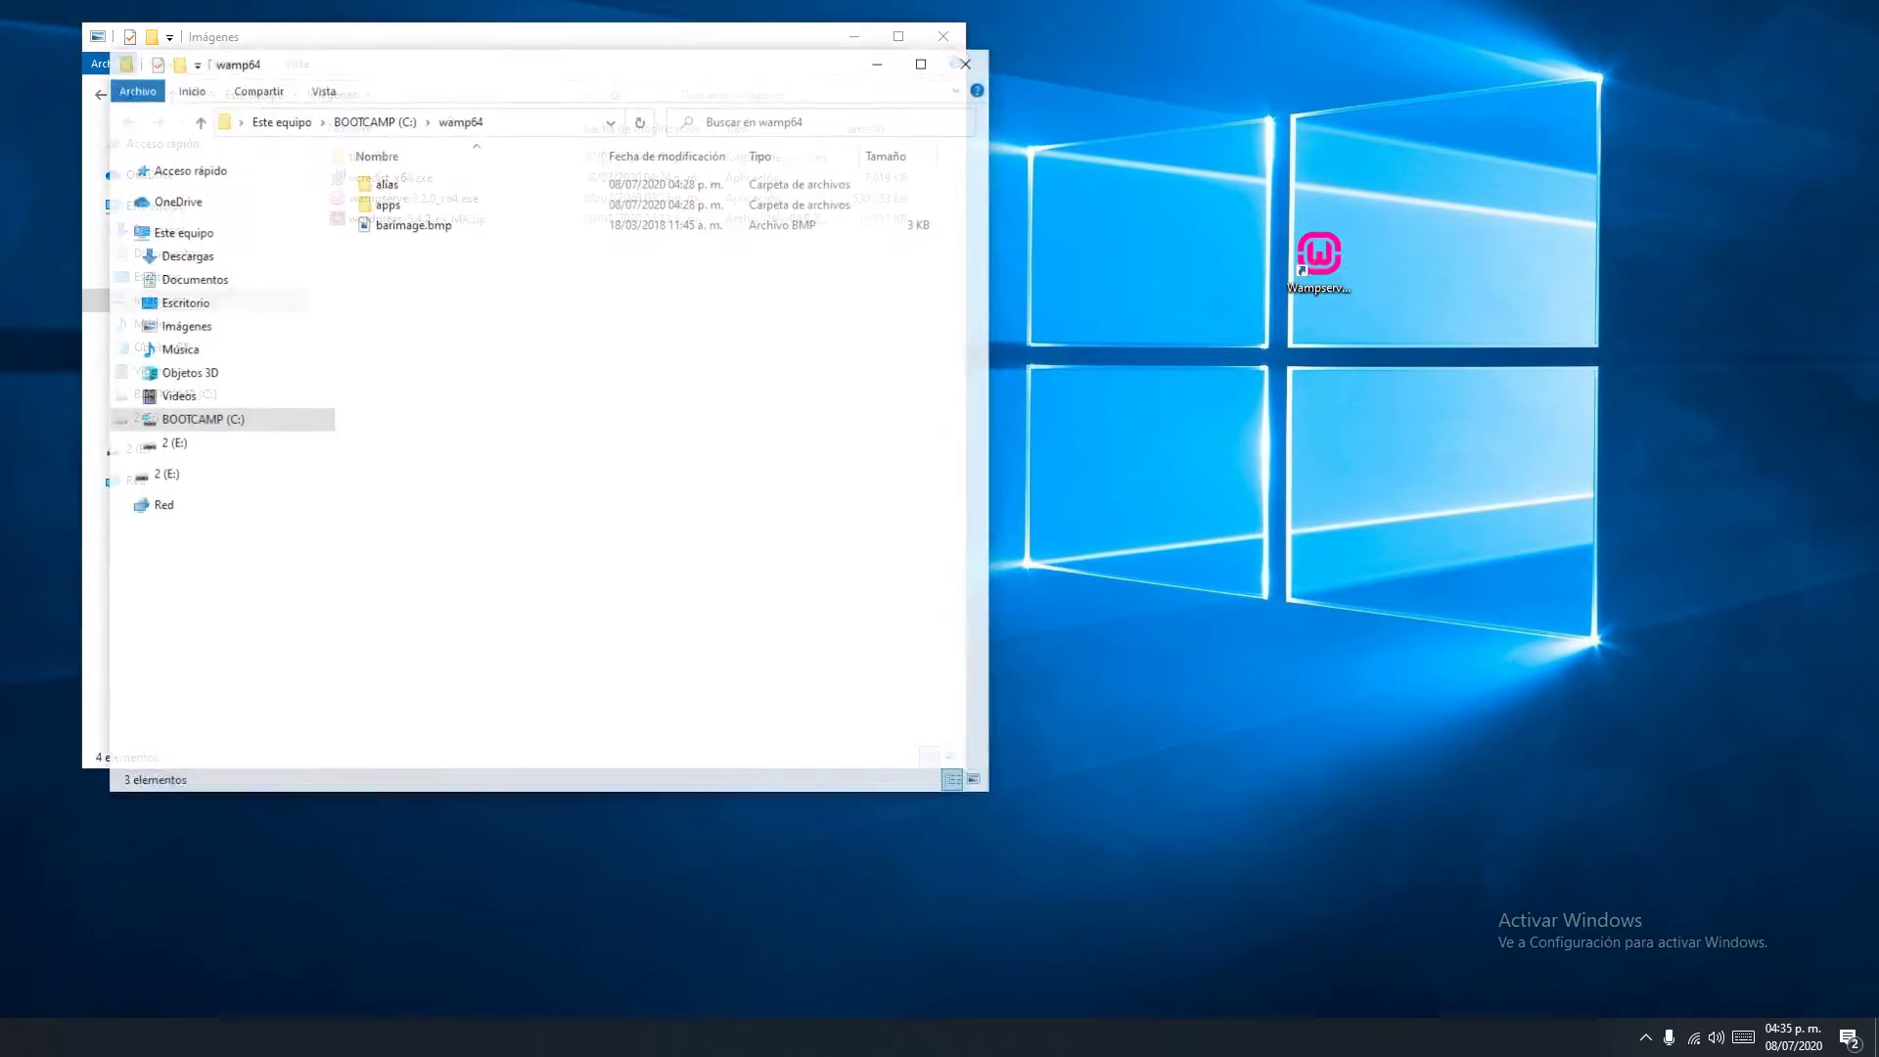
left_click_drag(744, 62, 1314, 63)
double_click(1057, 347)
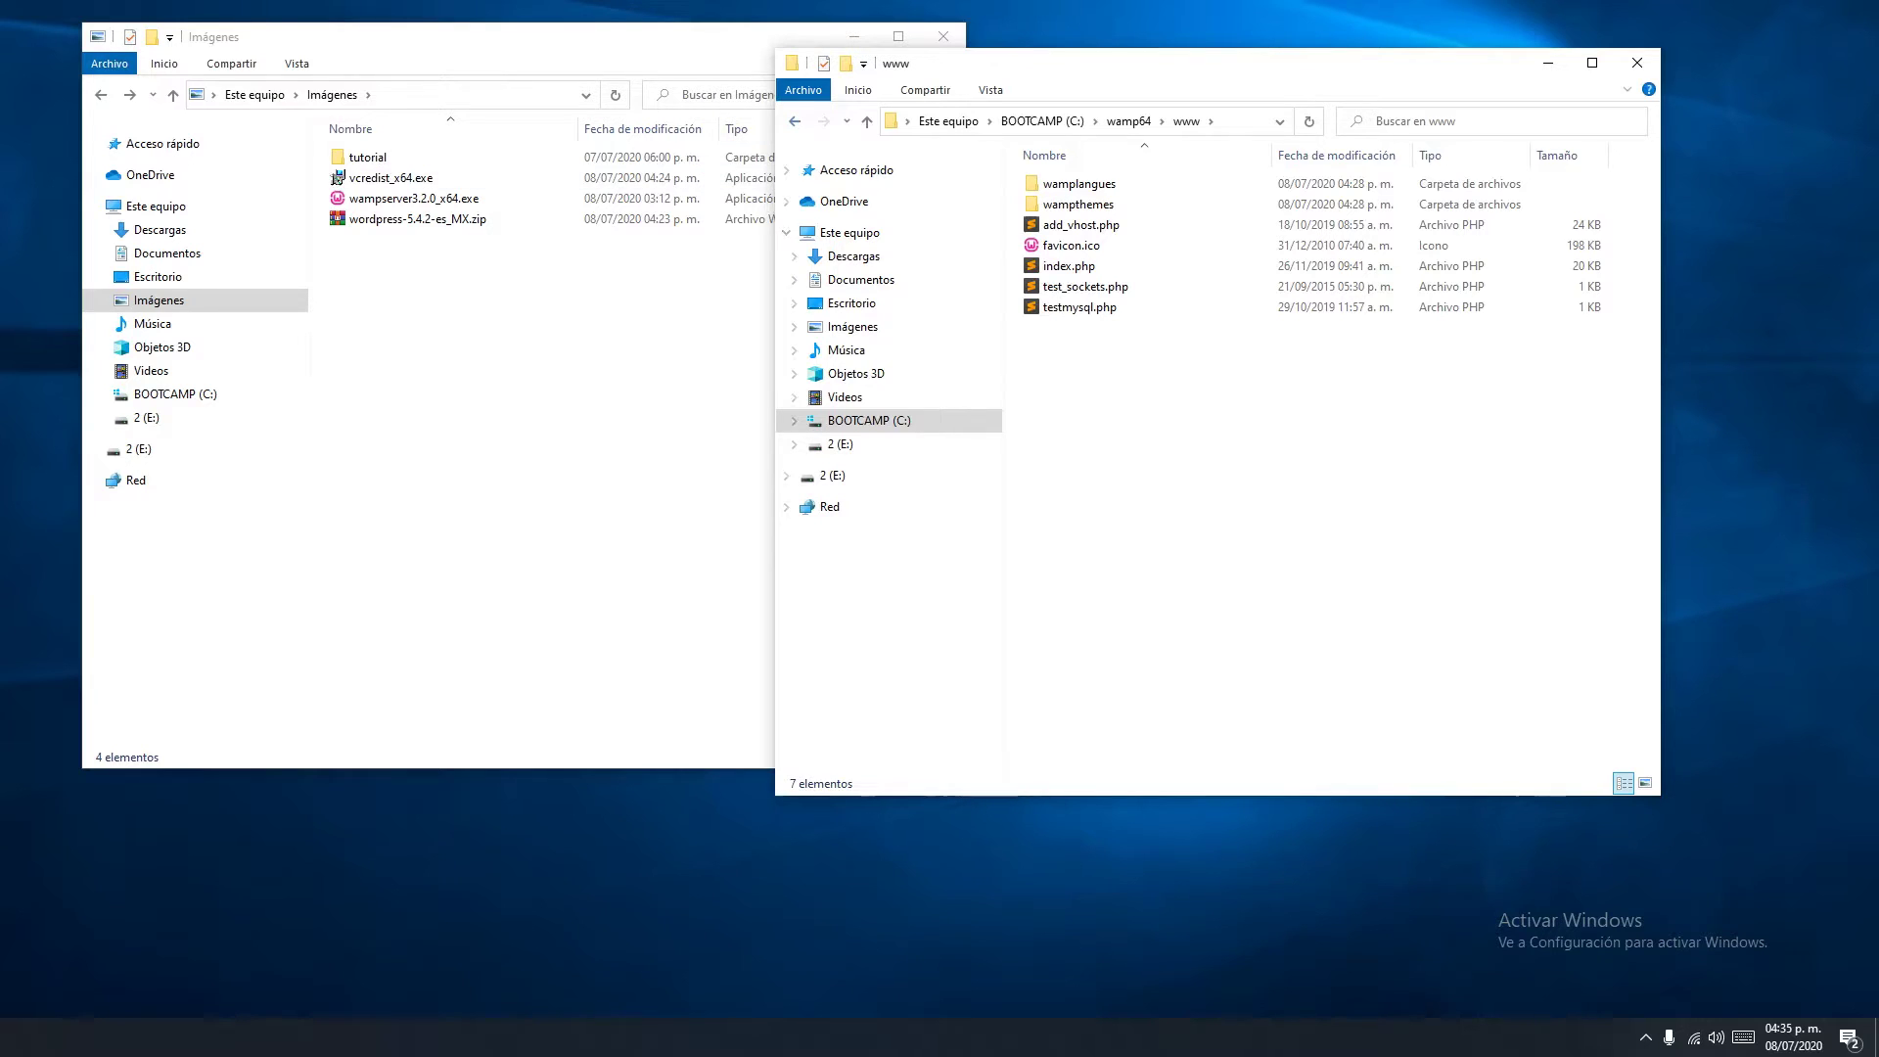
key("alt+Left")
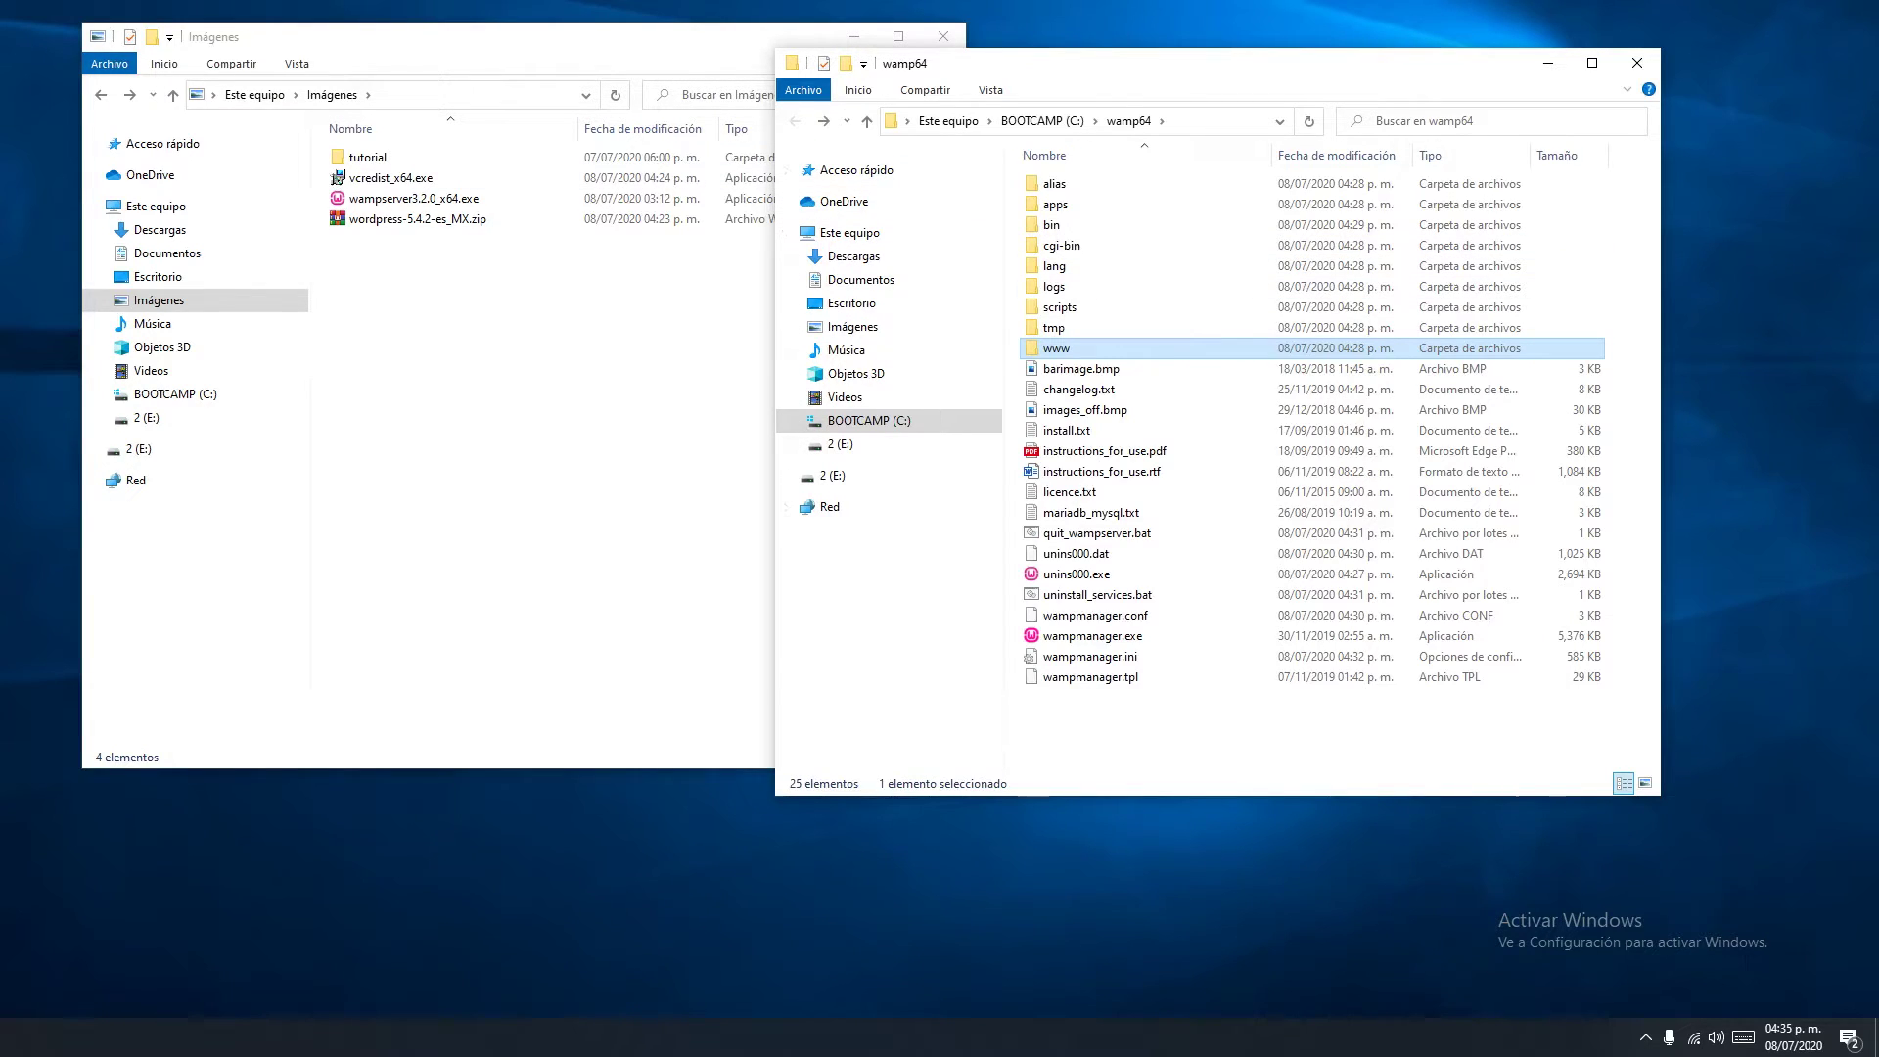
key("alt+Right")
Move the tutorial folder from Imágenes into C:\wamp64\www by cutting and pasting it
key("alt+Tab")
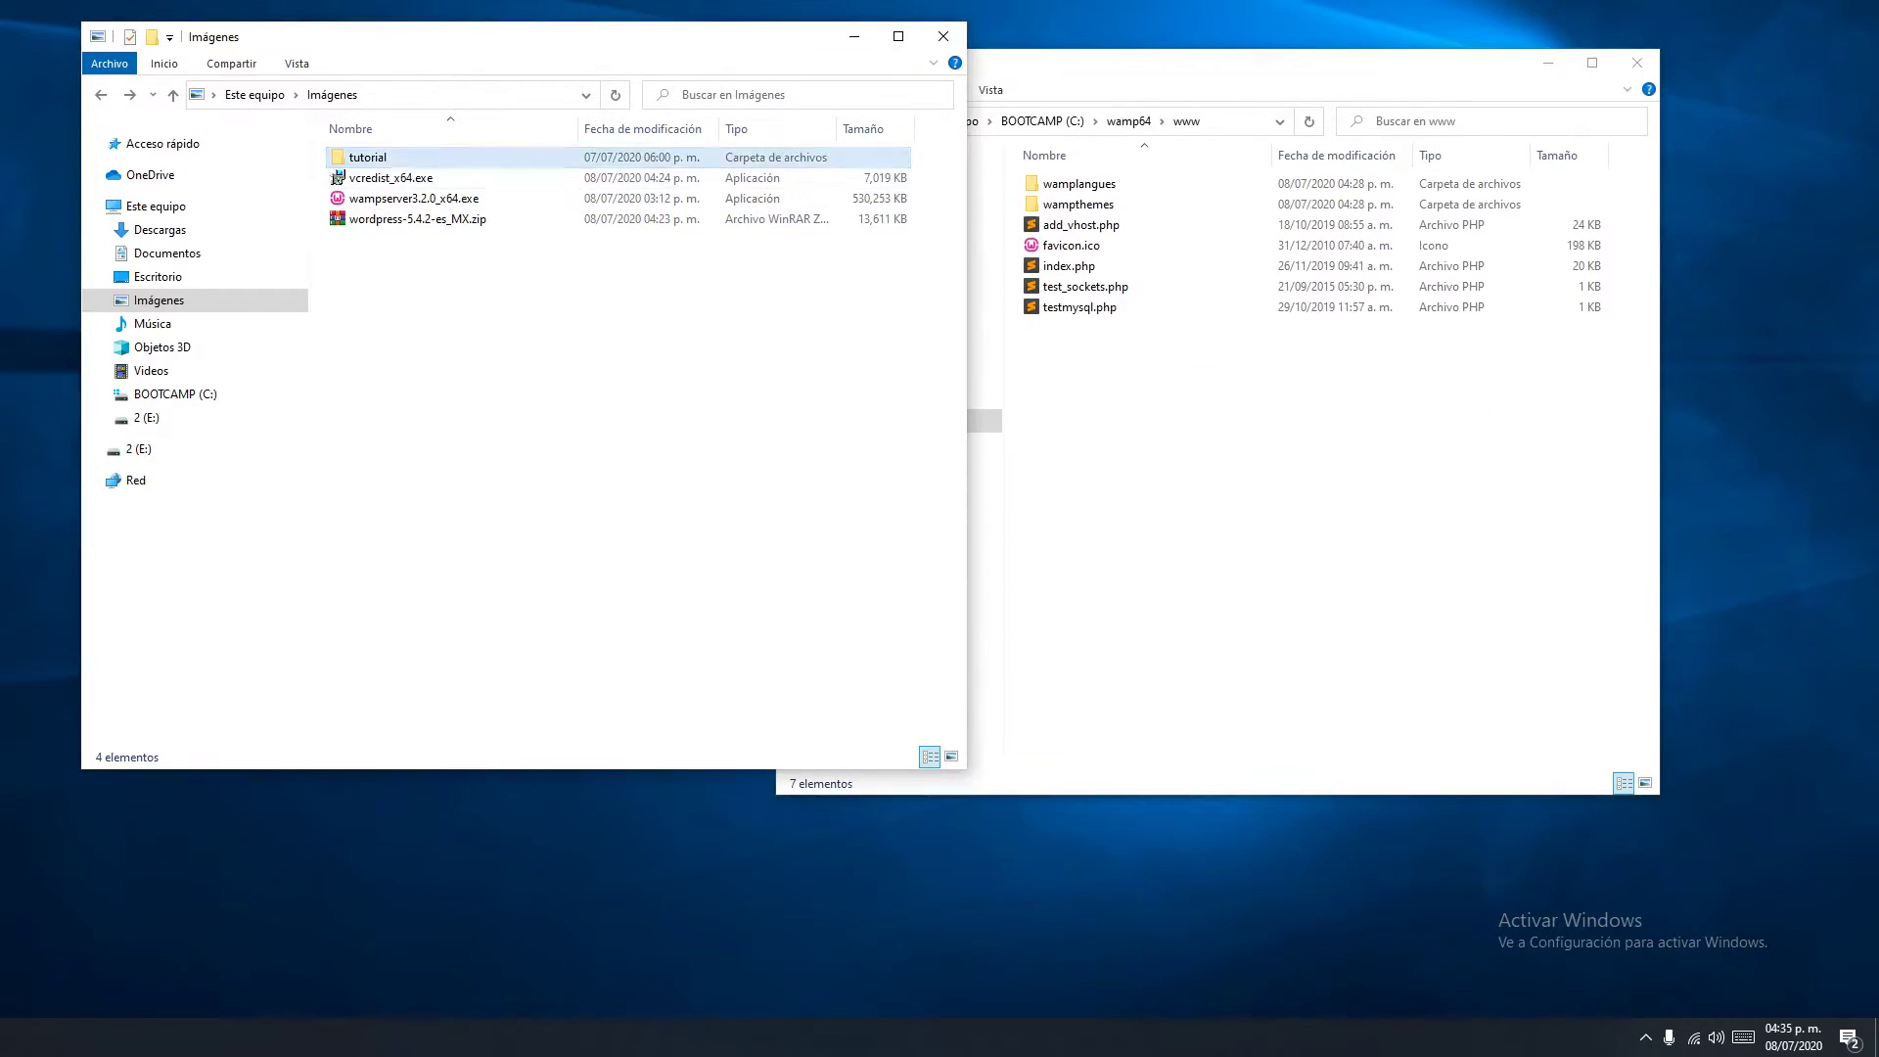
key("ctrl+a")
key("Home")
key("ctrl+x")
key("alt+Tab")
key("ctrl+v")
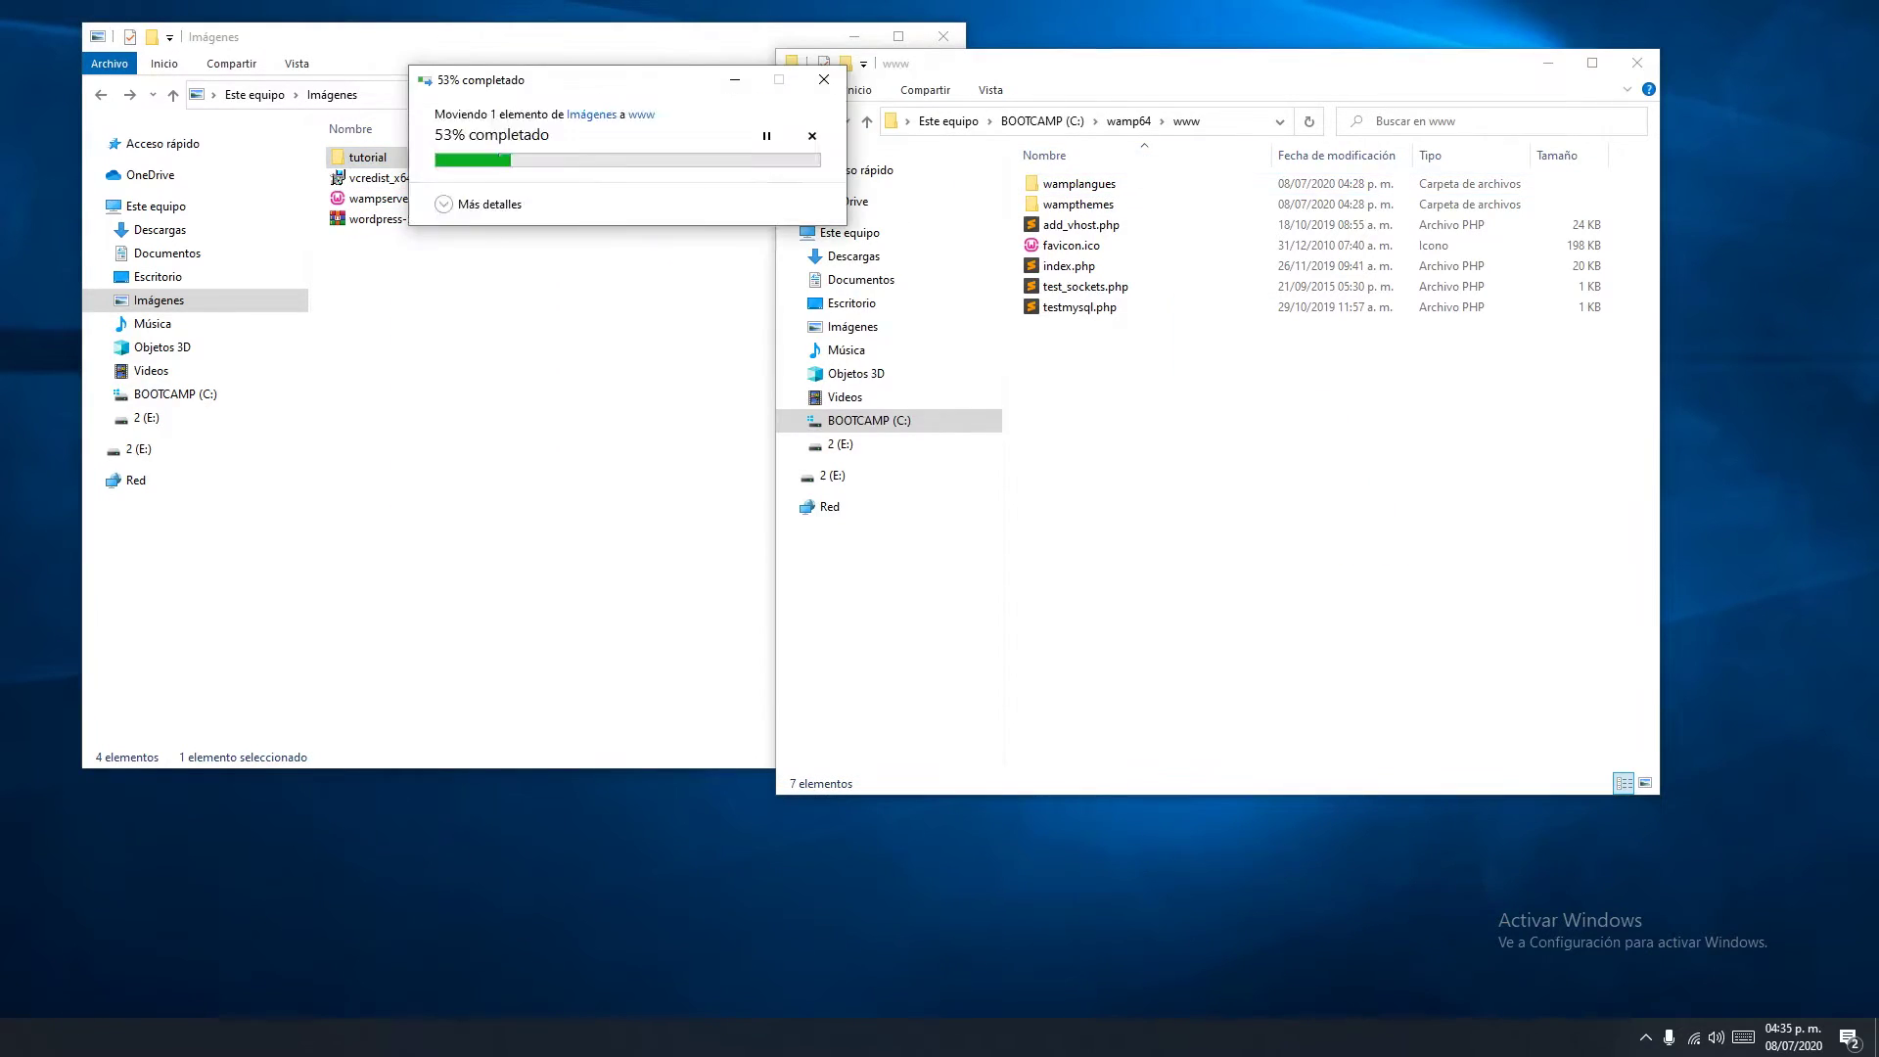
key("alt+Tab")
key("super+Down")
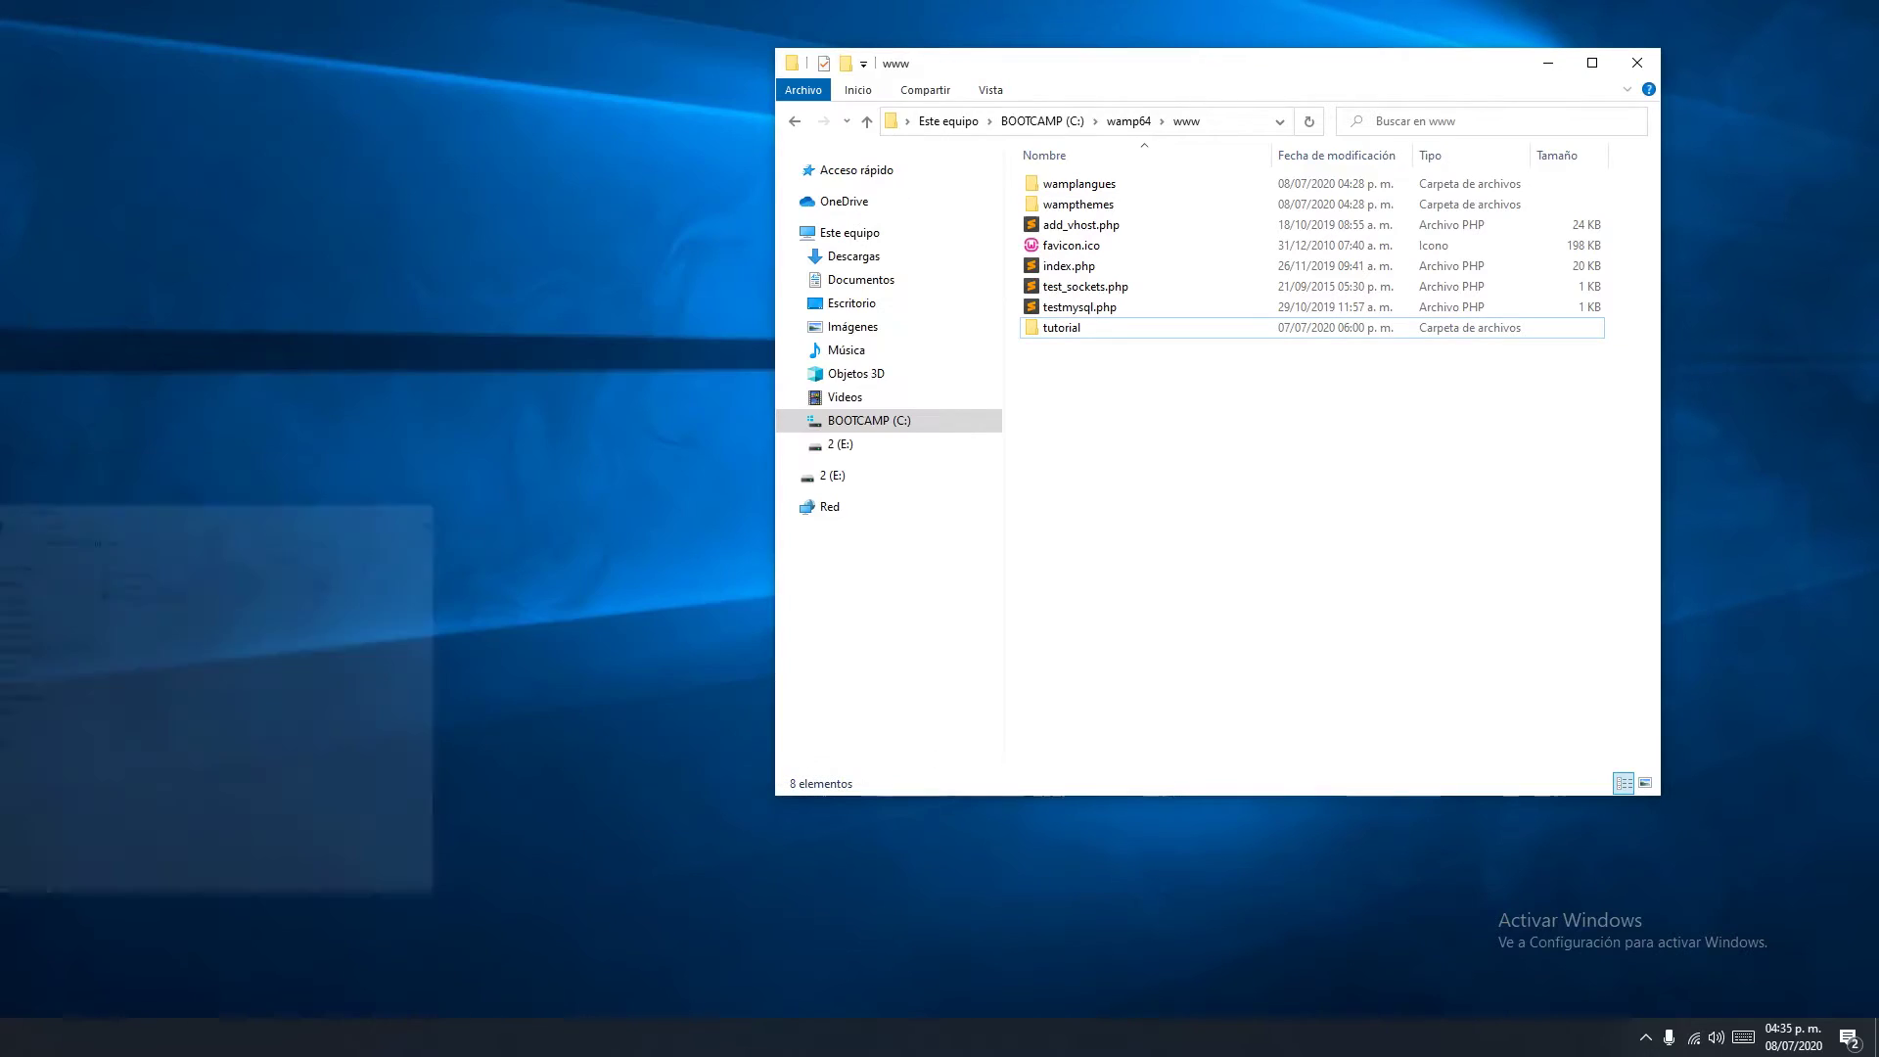
left_click_drag(1175, 63, 599, 47)
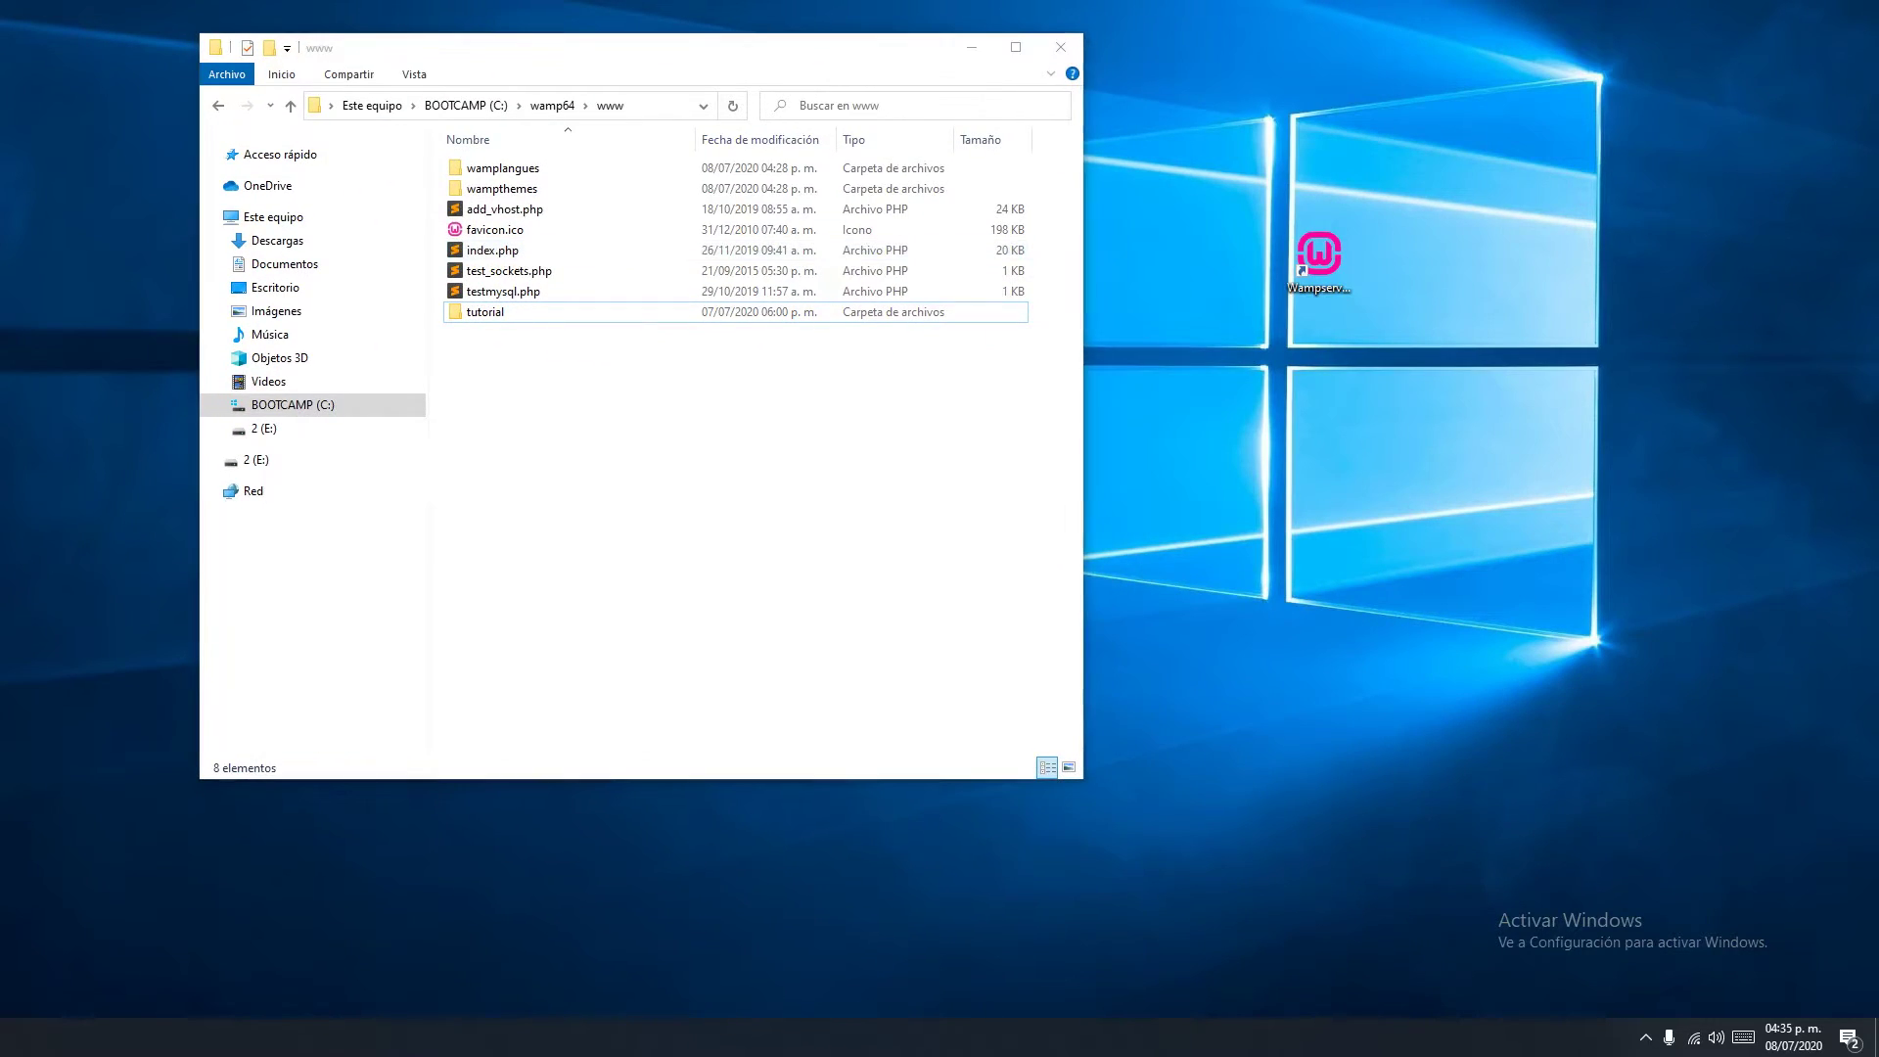
Reload the WampServer homepage so tutorial appears under Your Projects, then enter localhost/tutorial
key("alt+Tab")
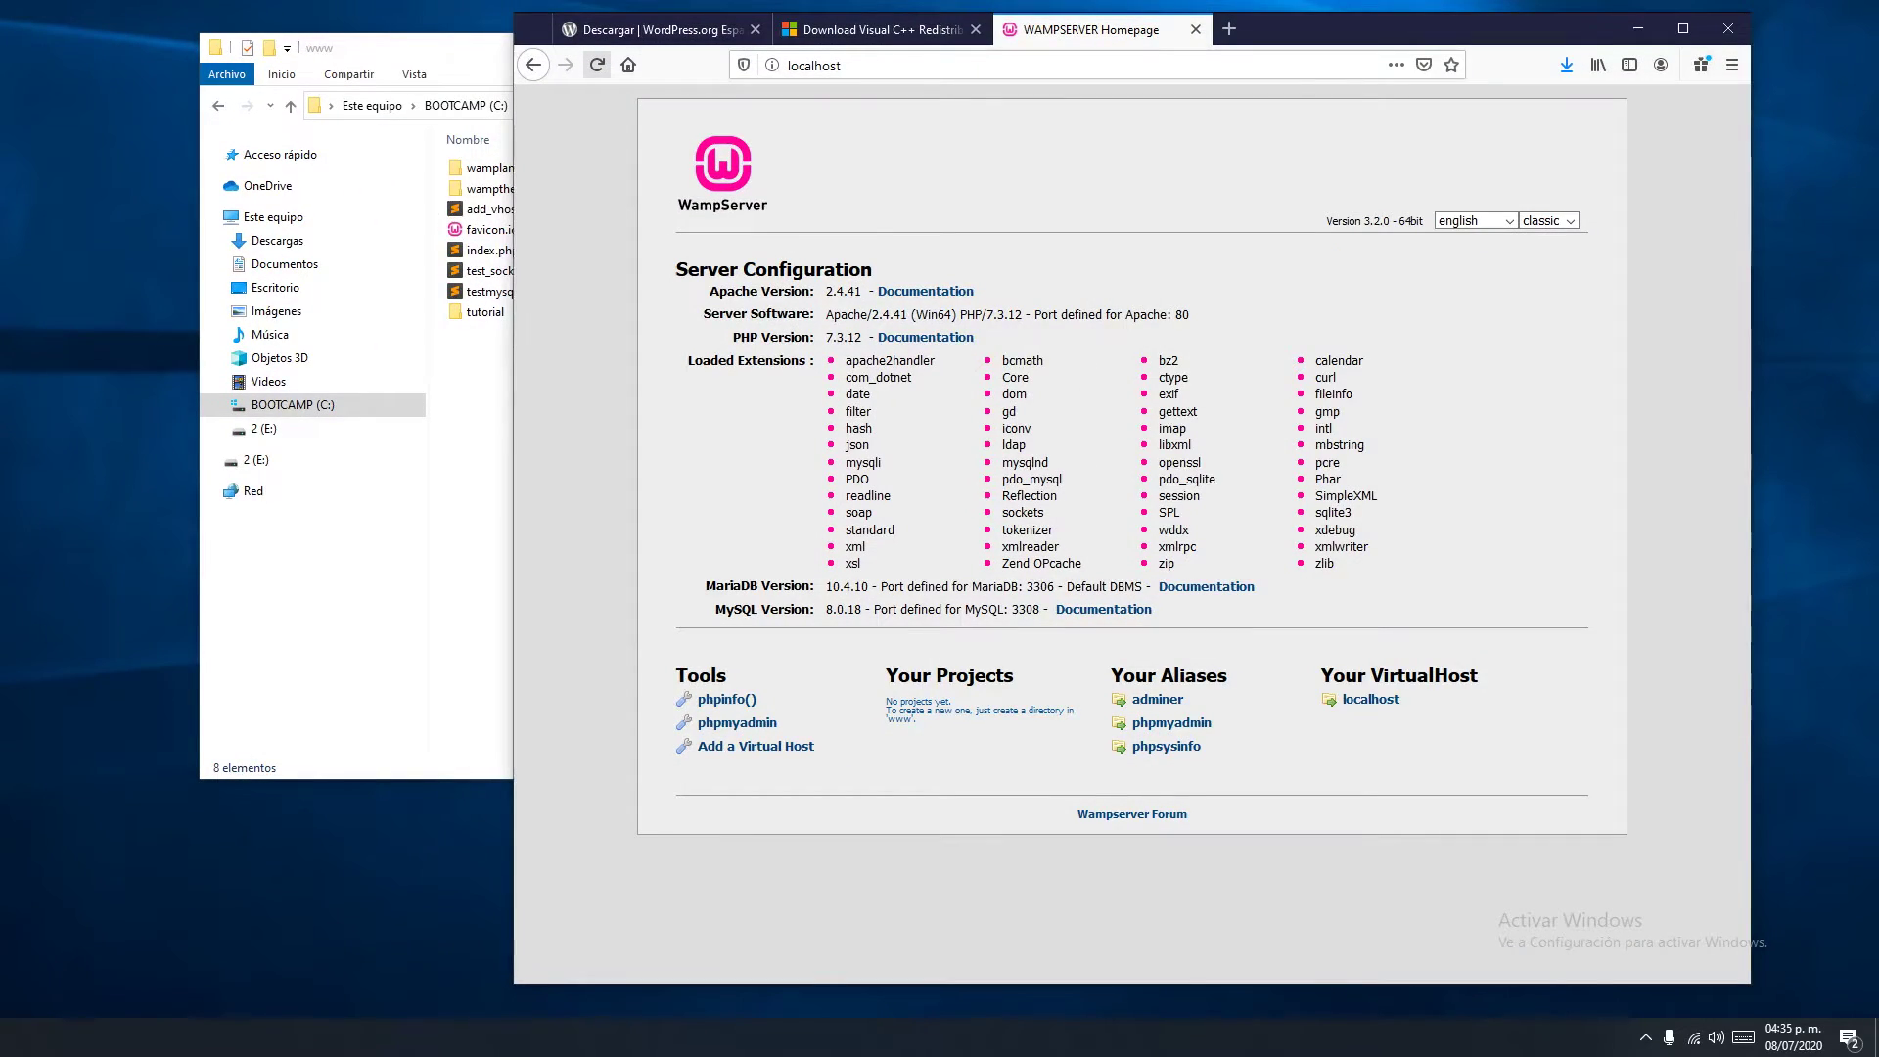
left_click(596, 64)
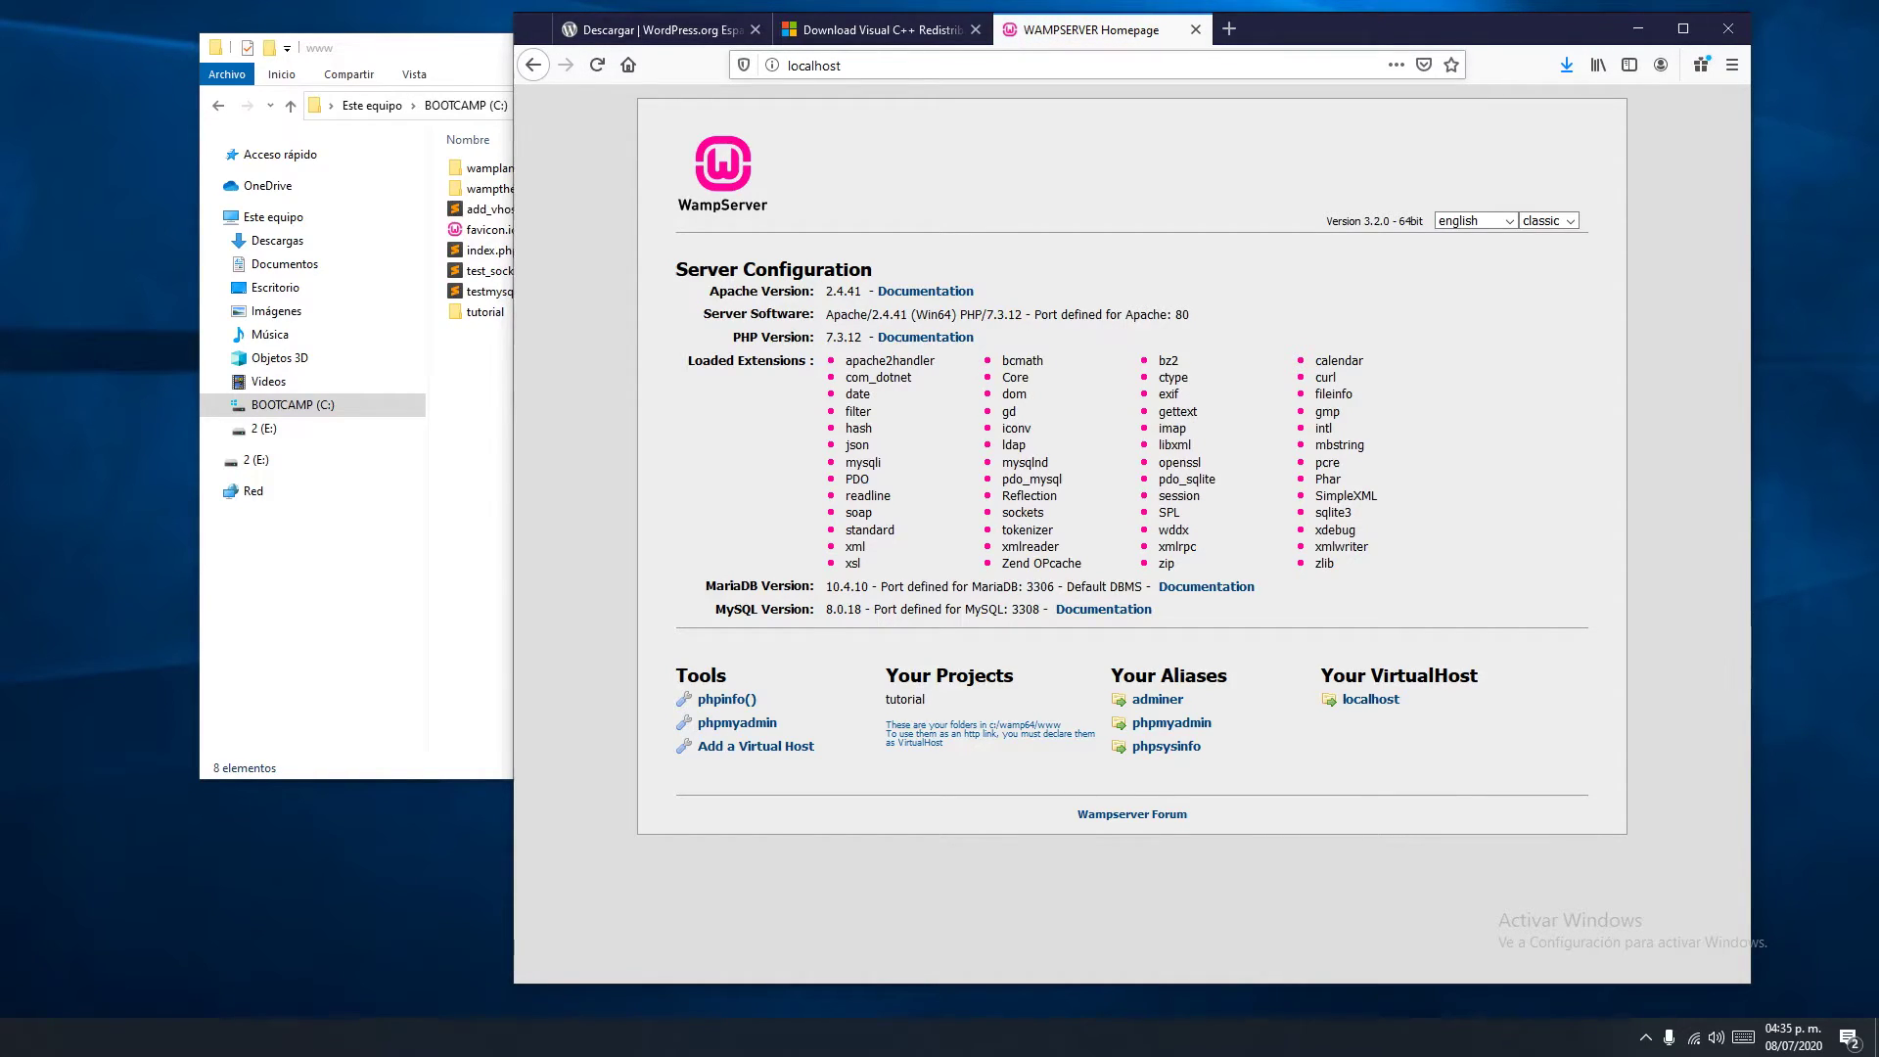
left_click_drag(1370, 39, 1258, 4)
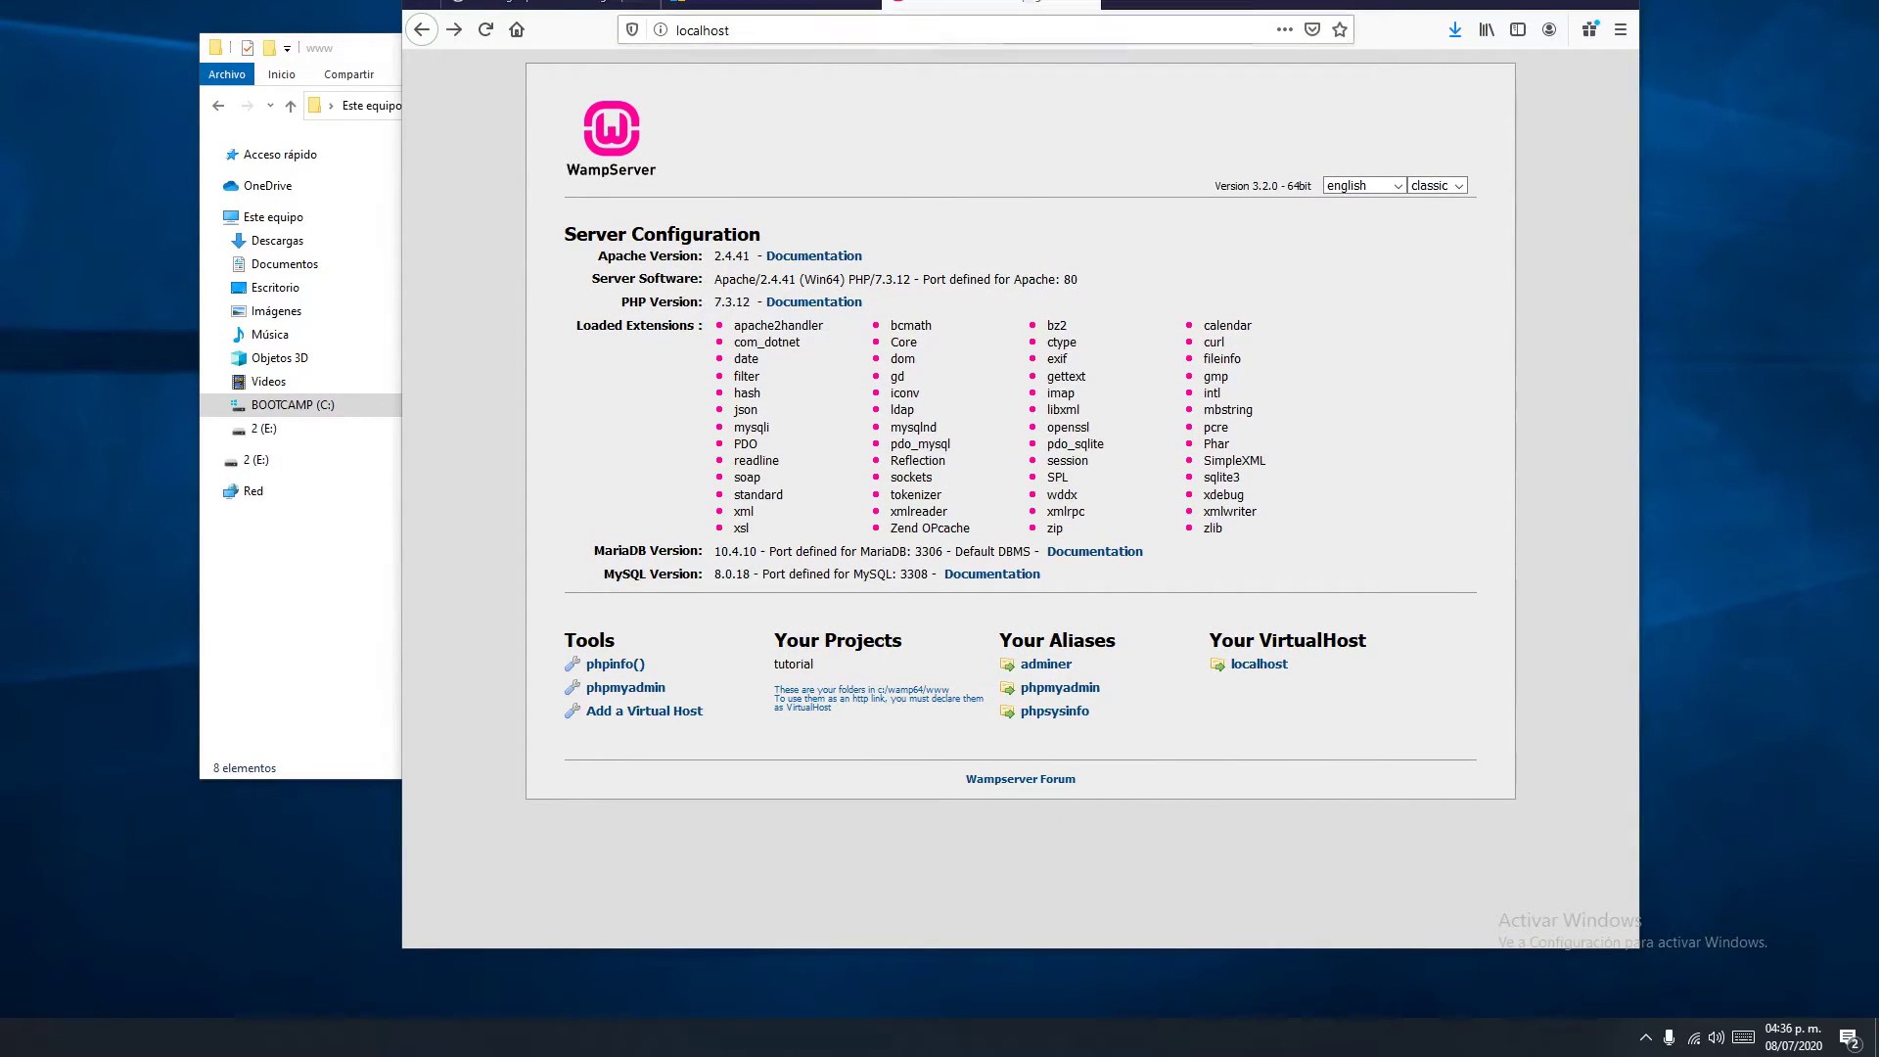
left_click_drag(1259, 4, 1283, 1)
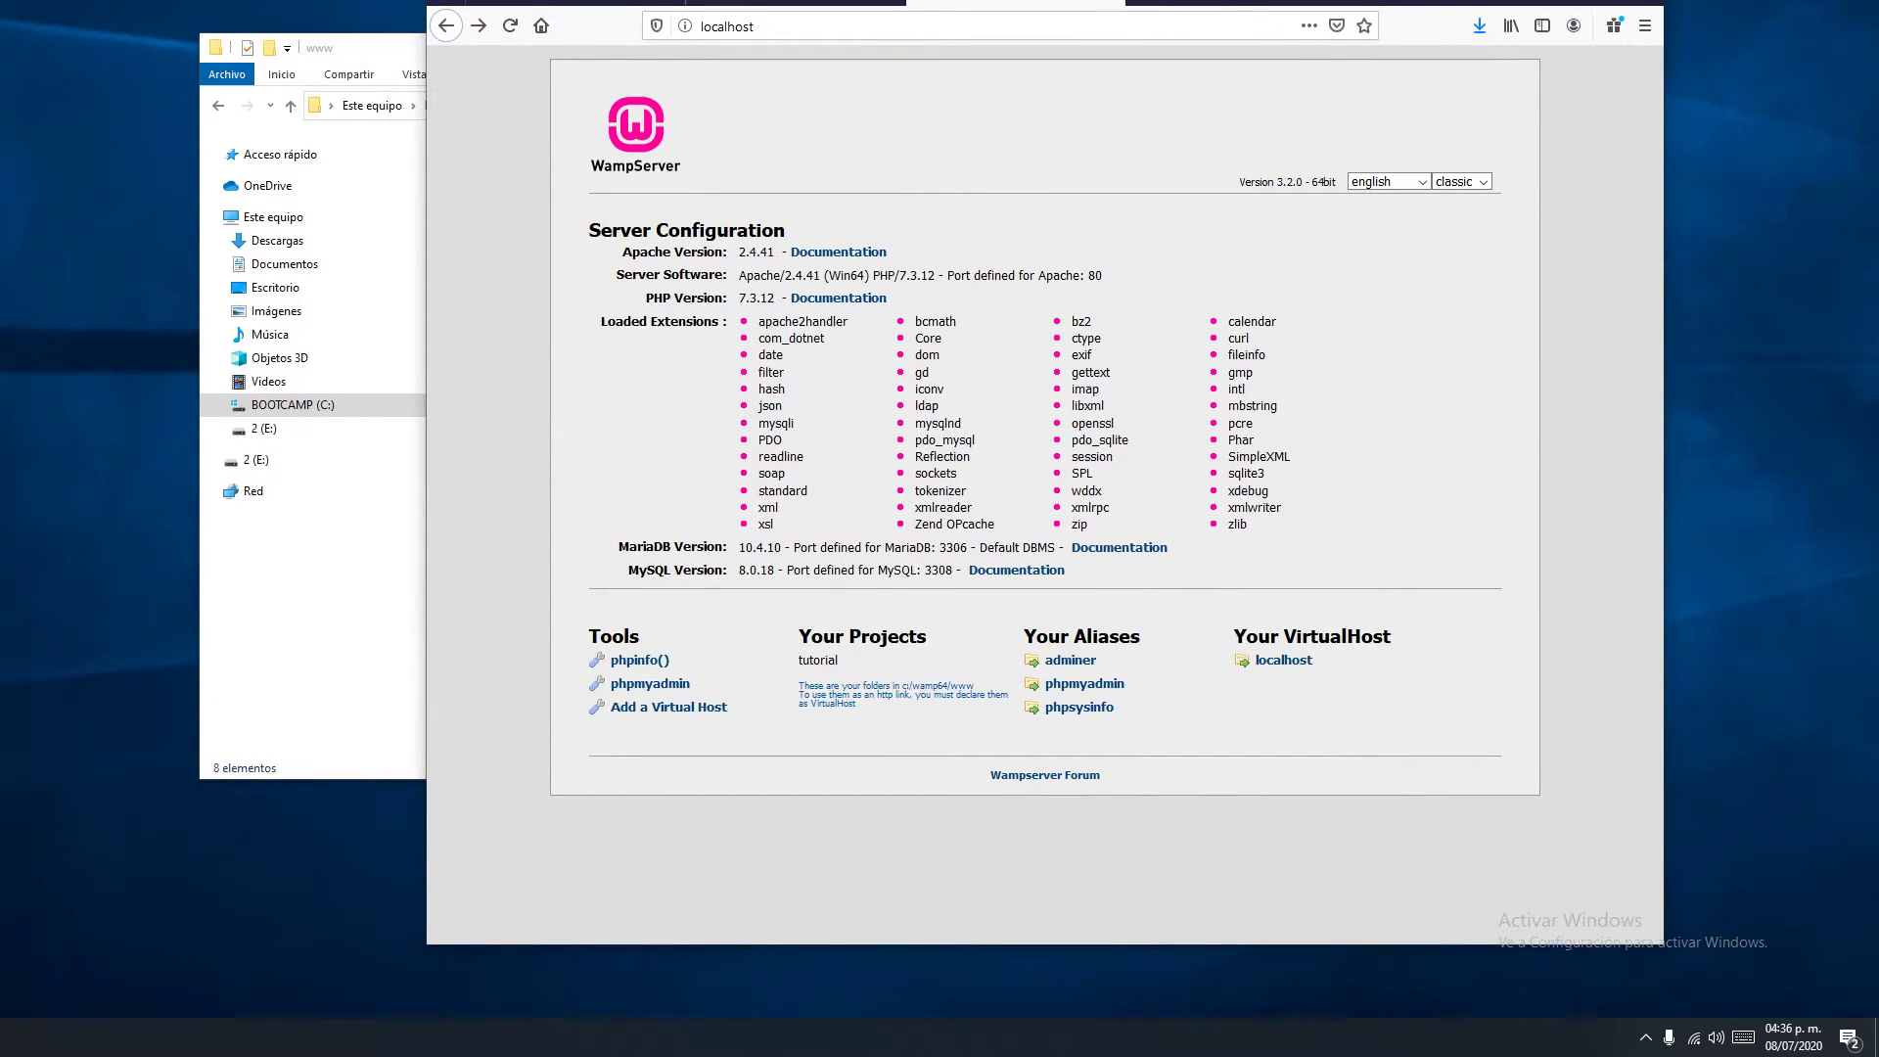
left_click(754, 26)
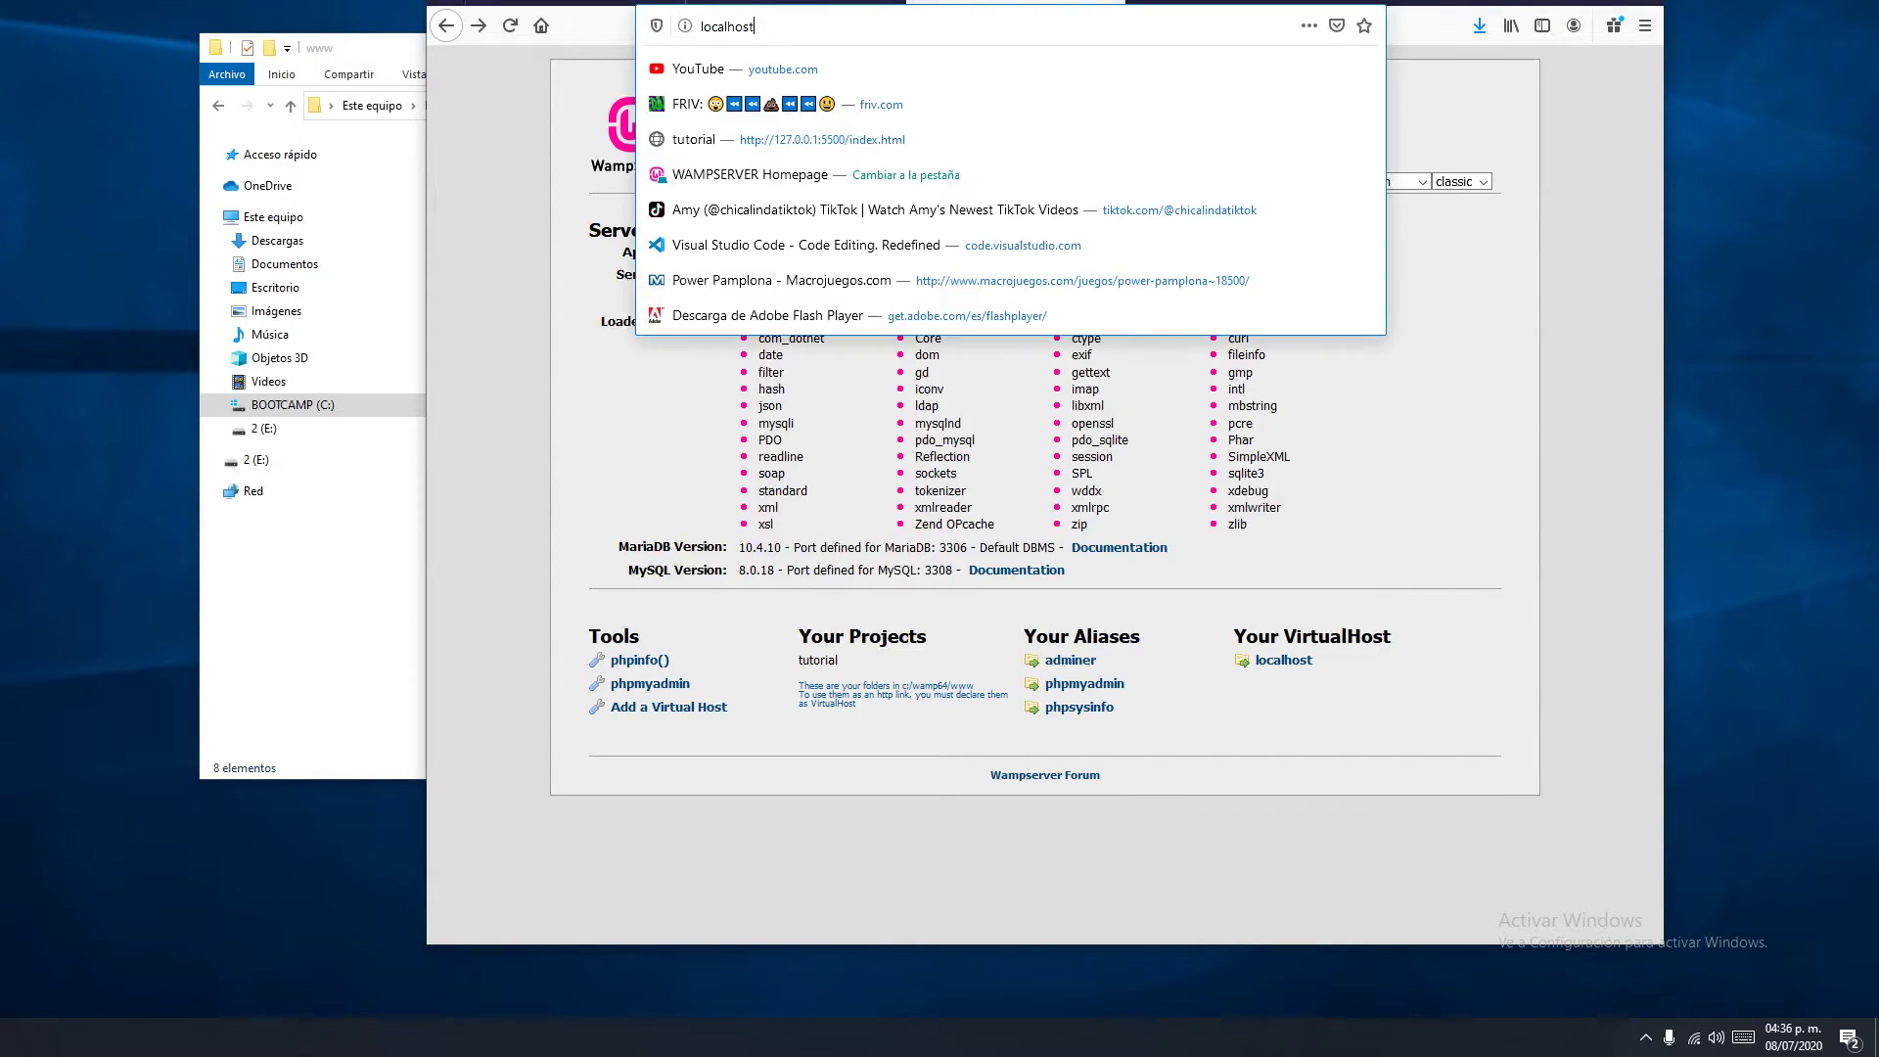
type("/")
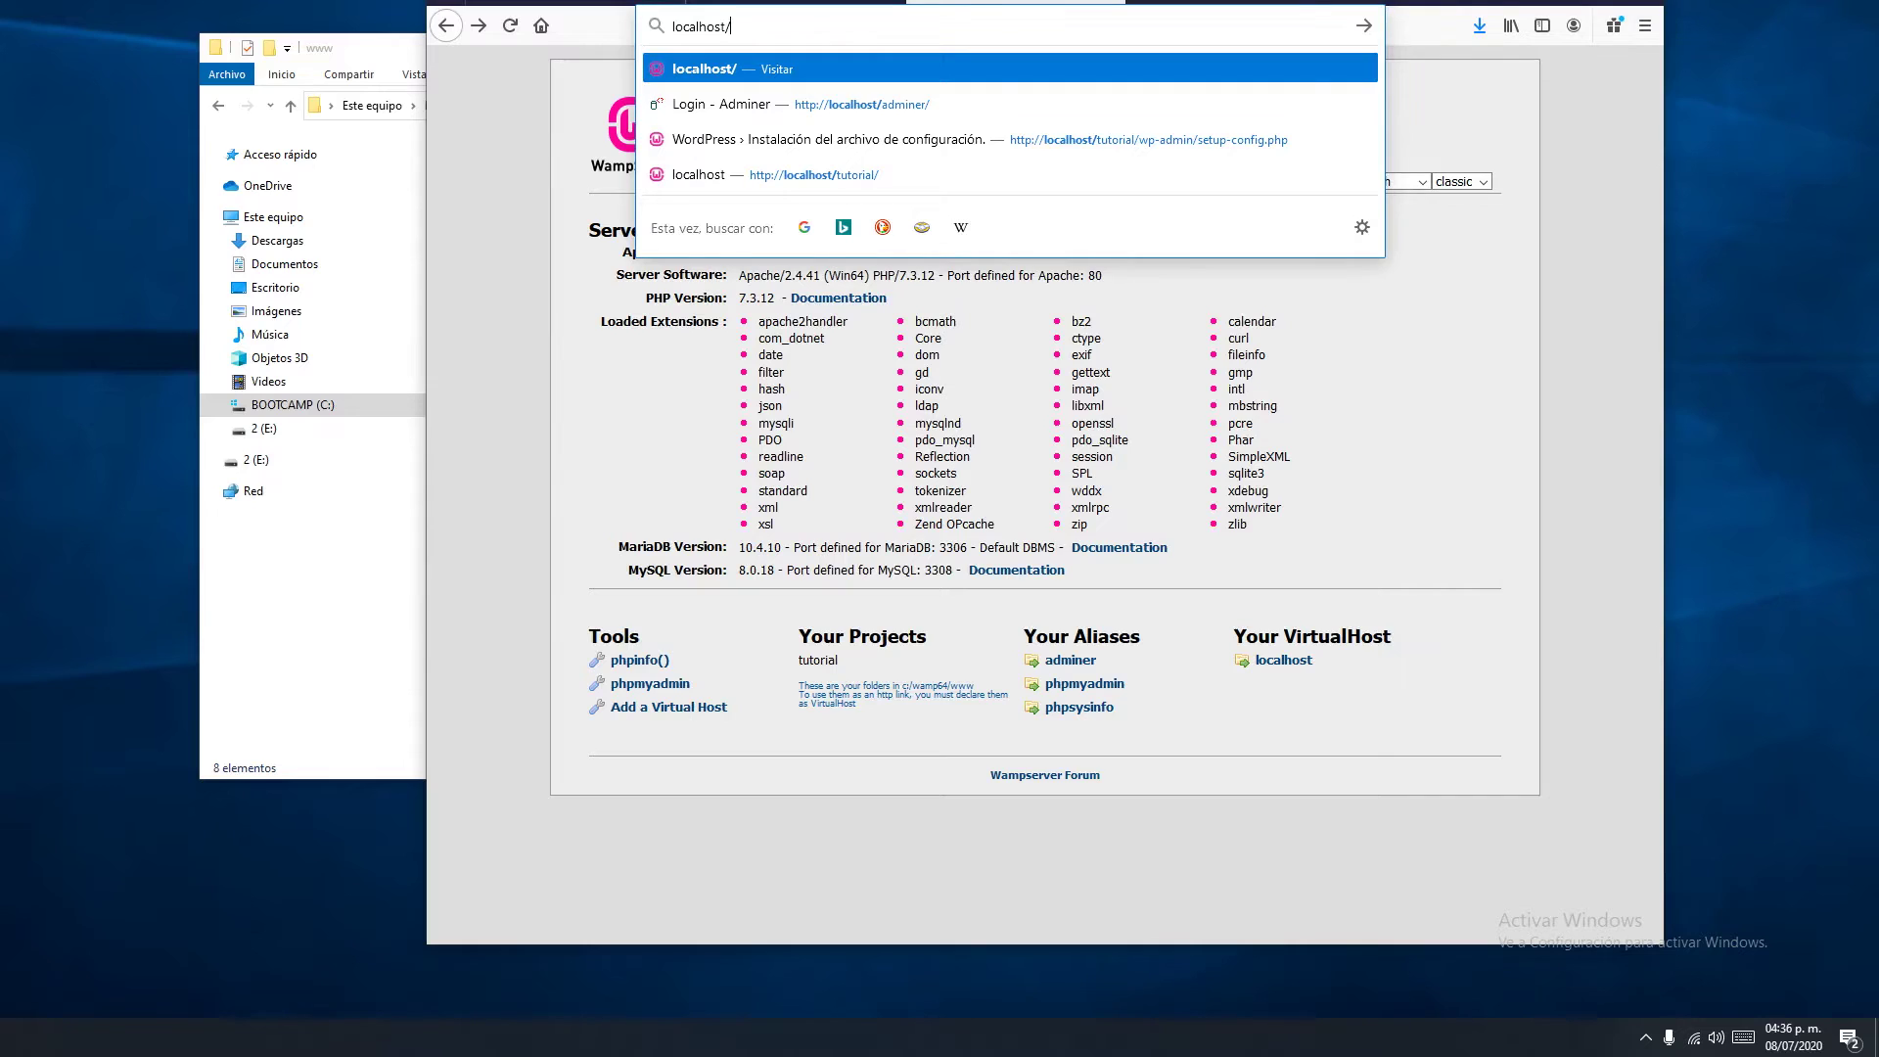
type("tutorial")
Load localhost/tutorial, start the WordPress setup with ¡Vamos a ello!, and open a new tab
key("Return")
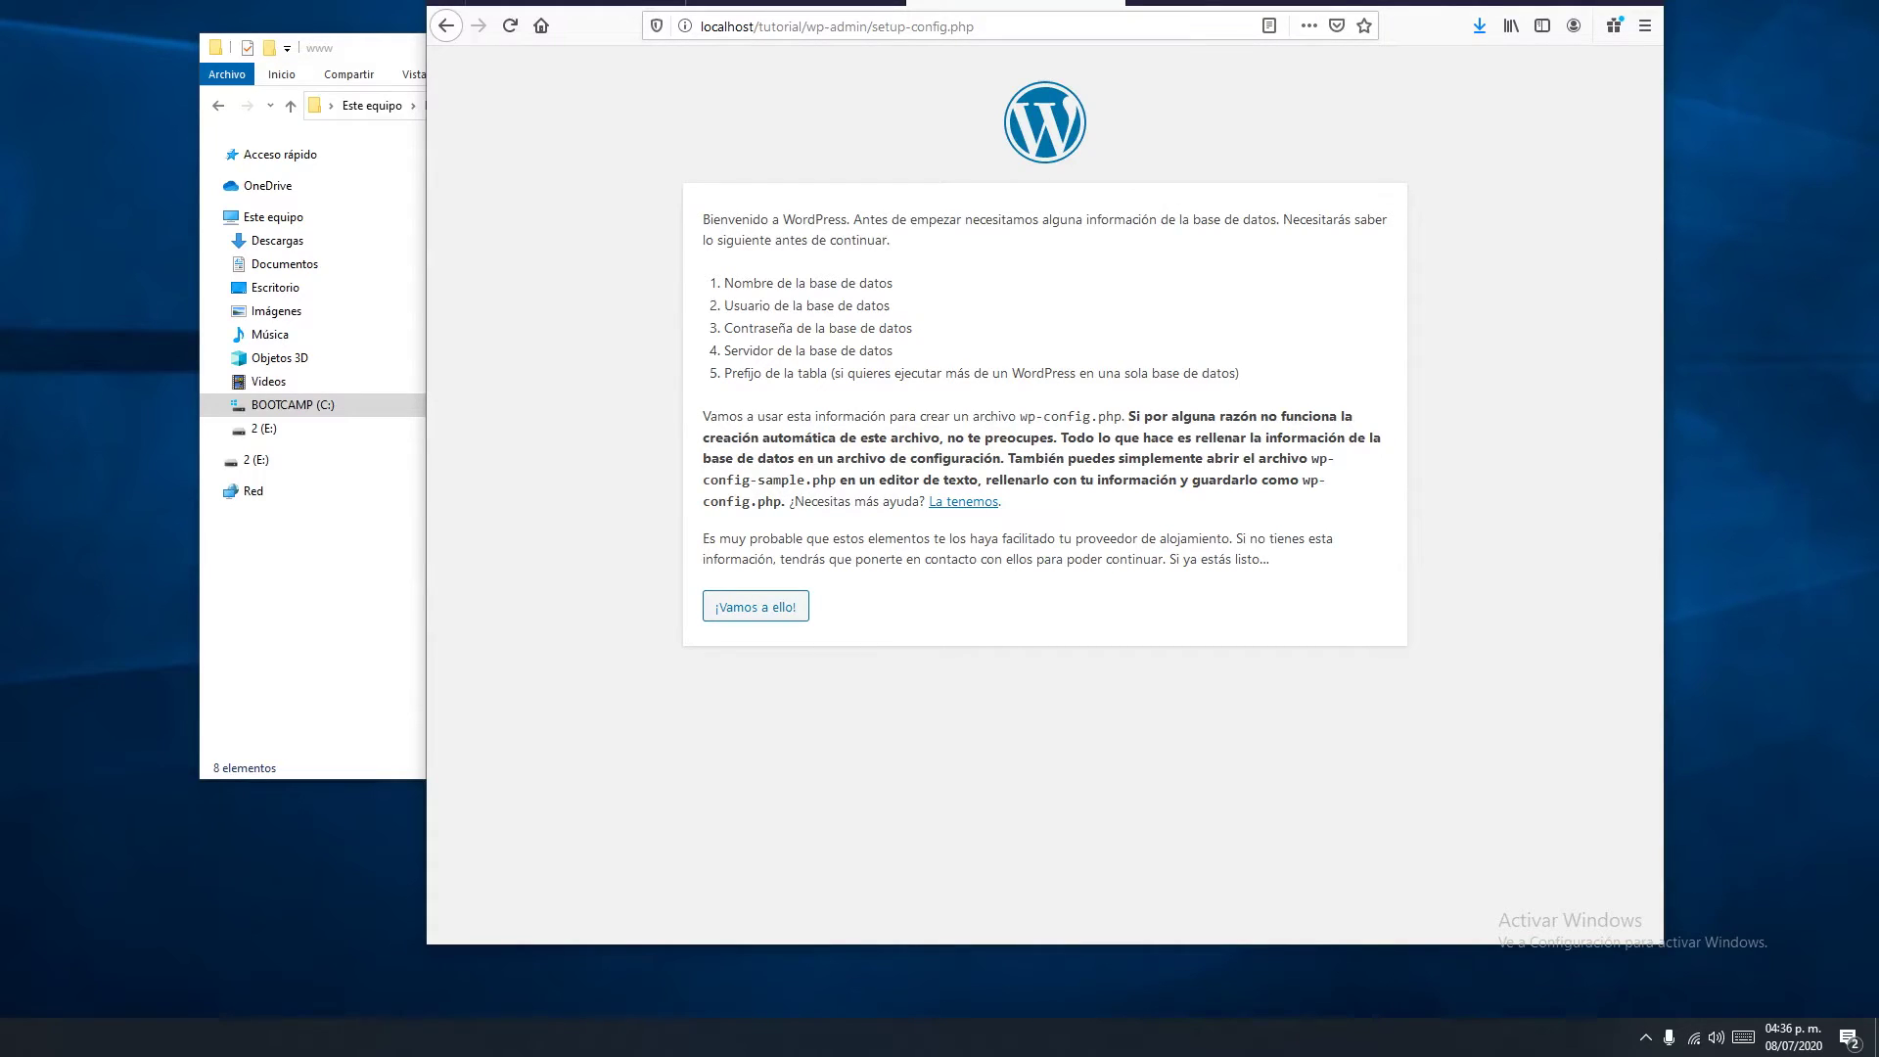
left_click(755, 606)
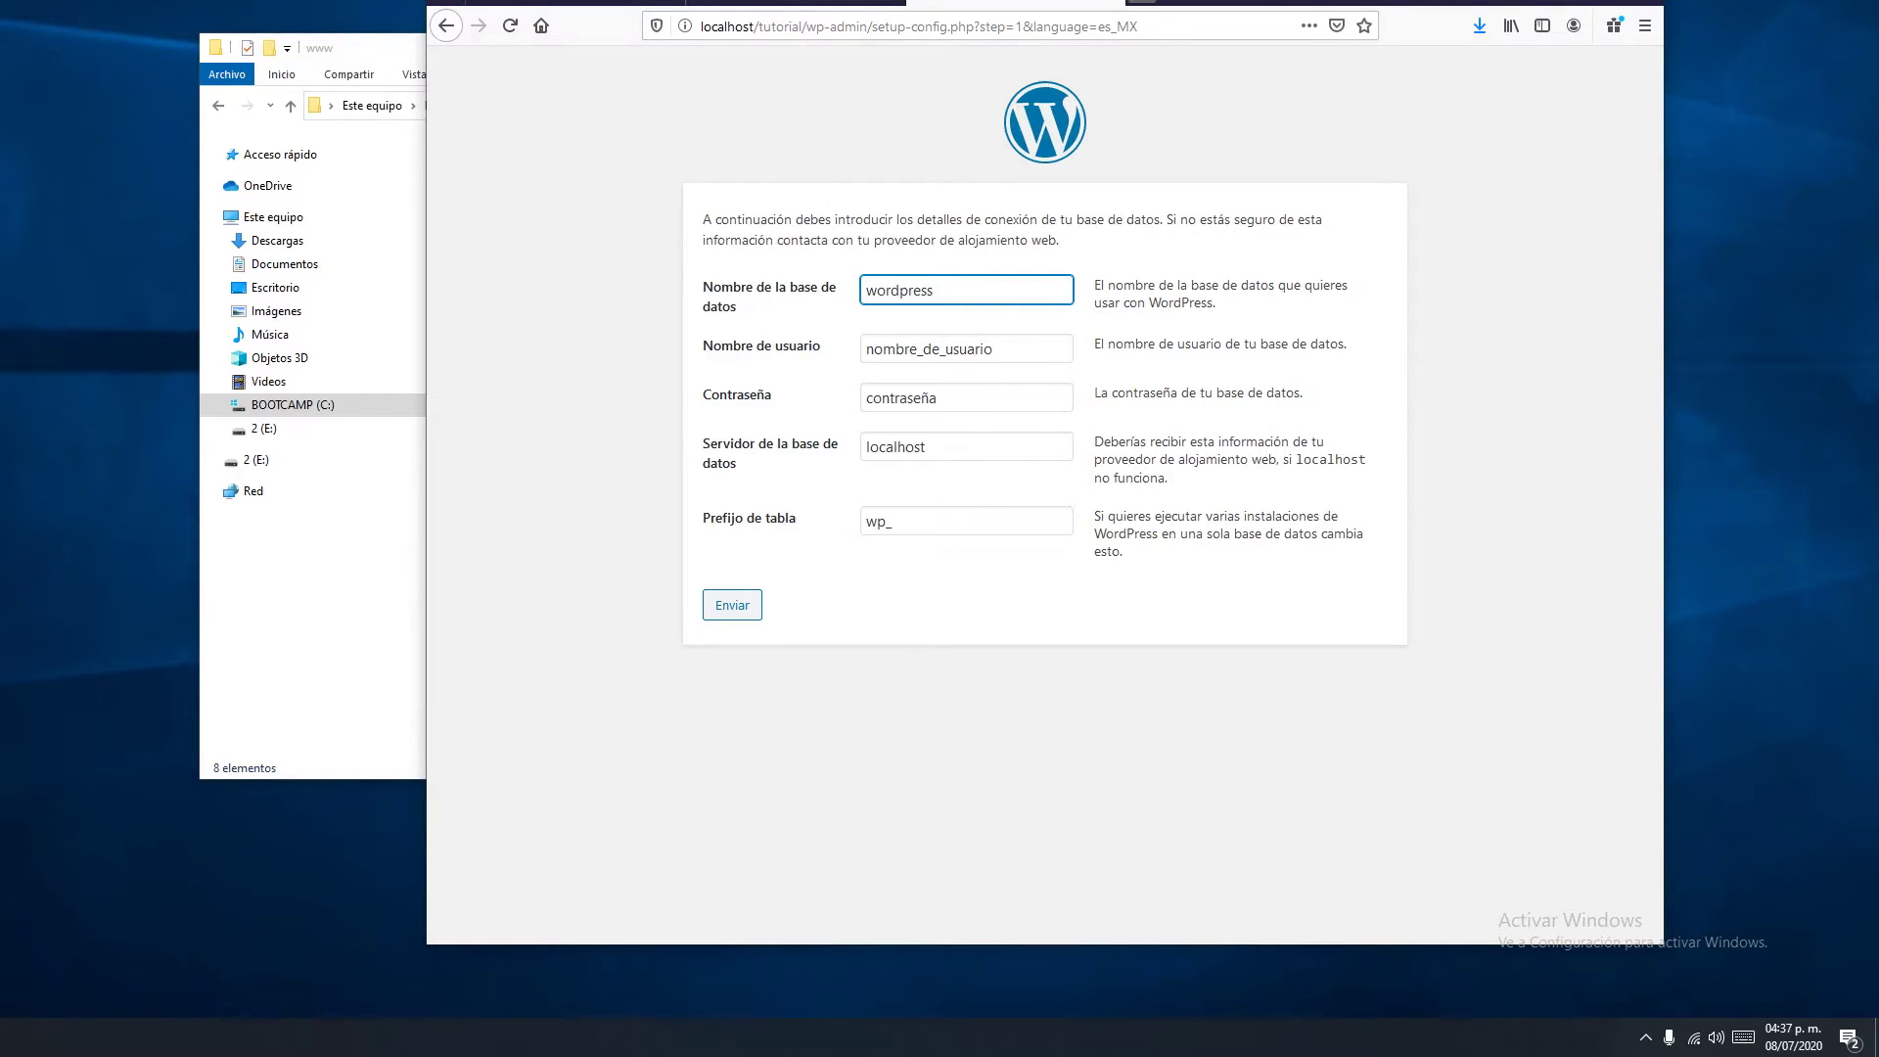
key("ctrl+t")
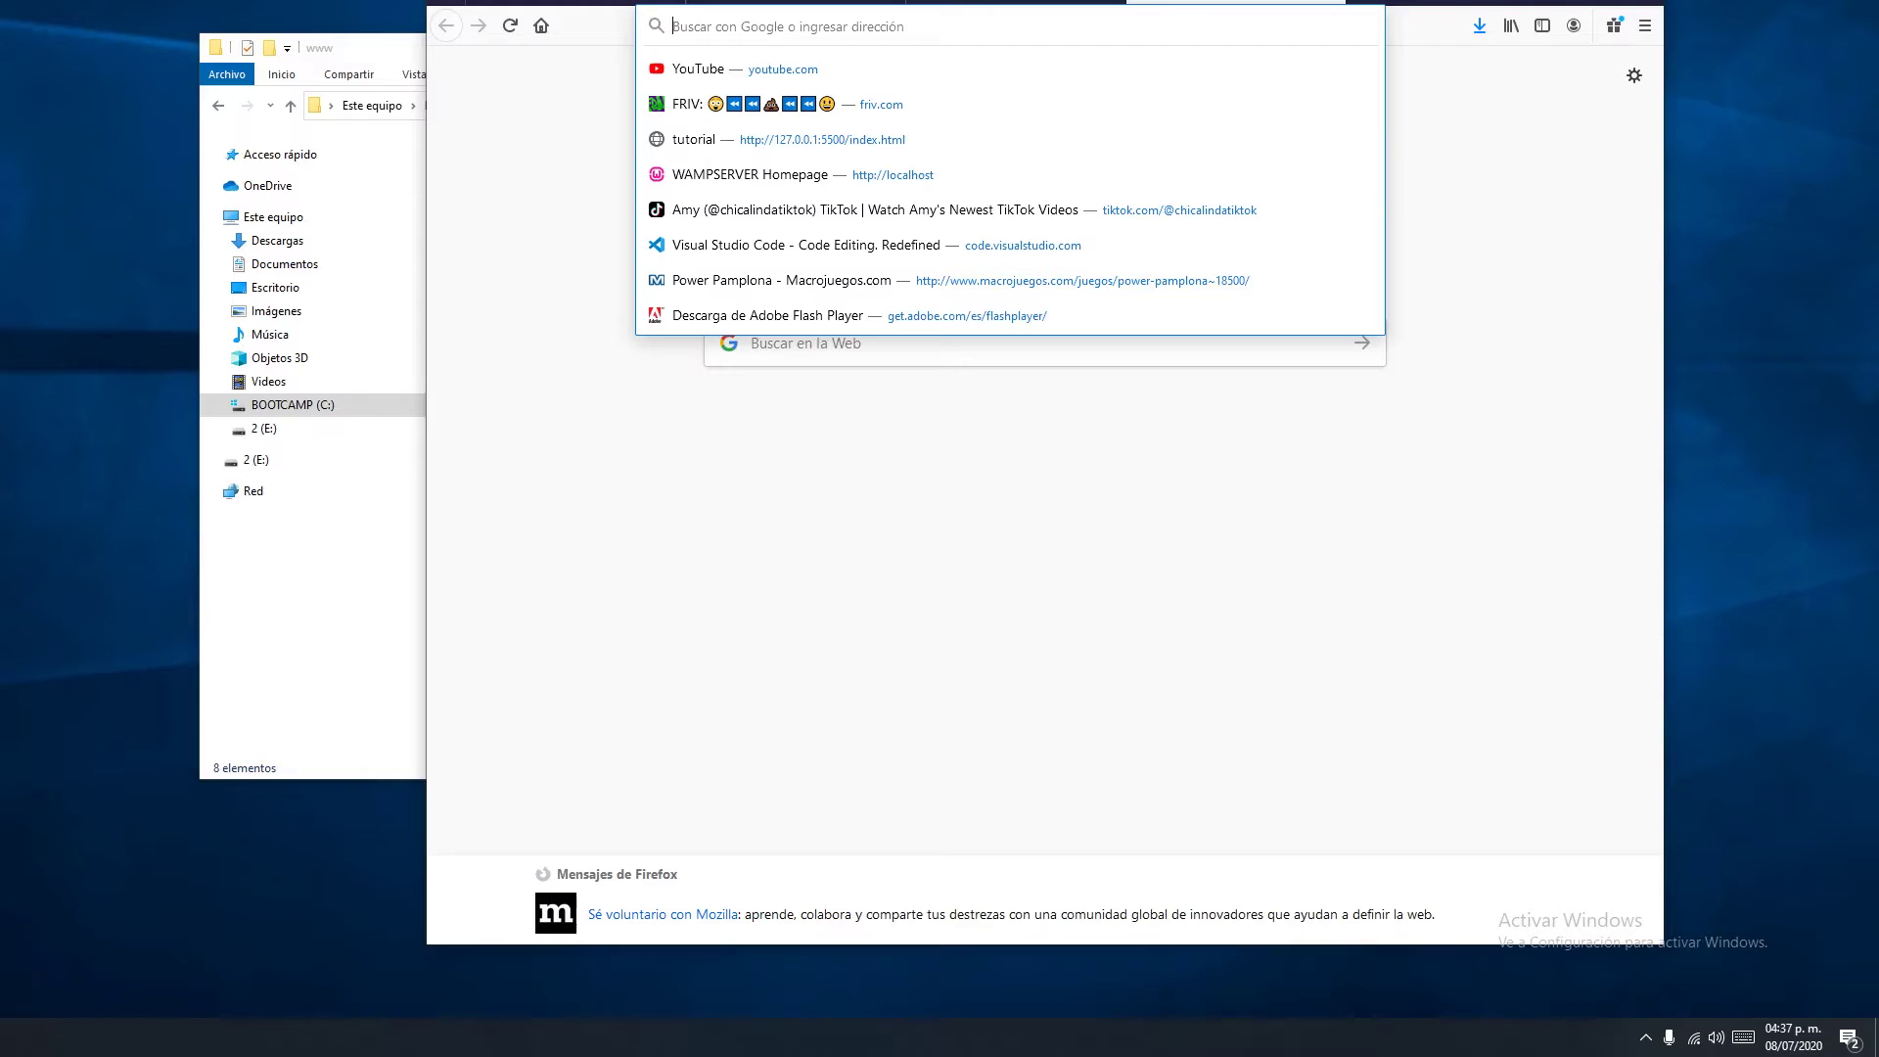
Go to localhost and open the phpmyadmin alias login page
type("localhost/")
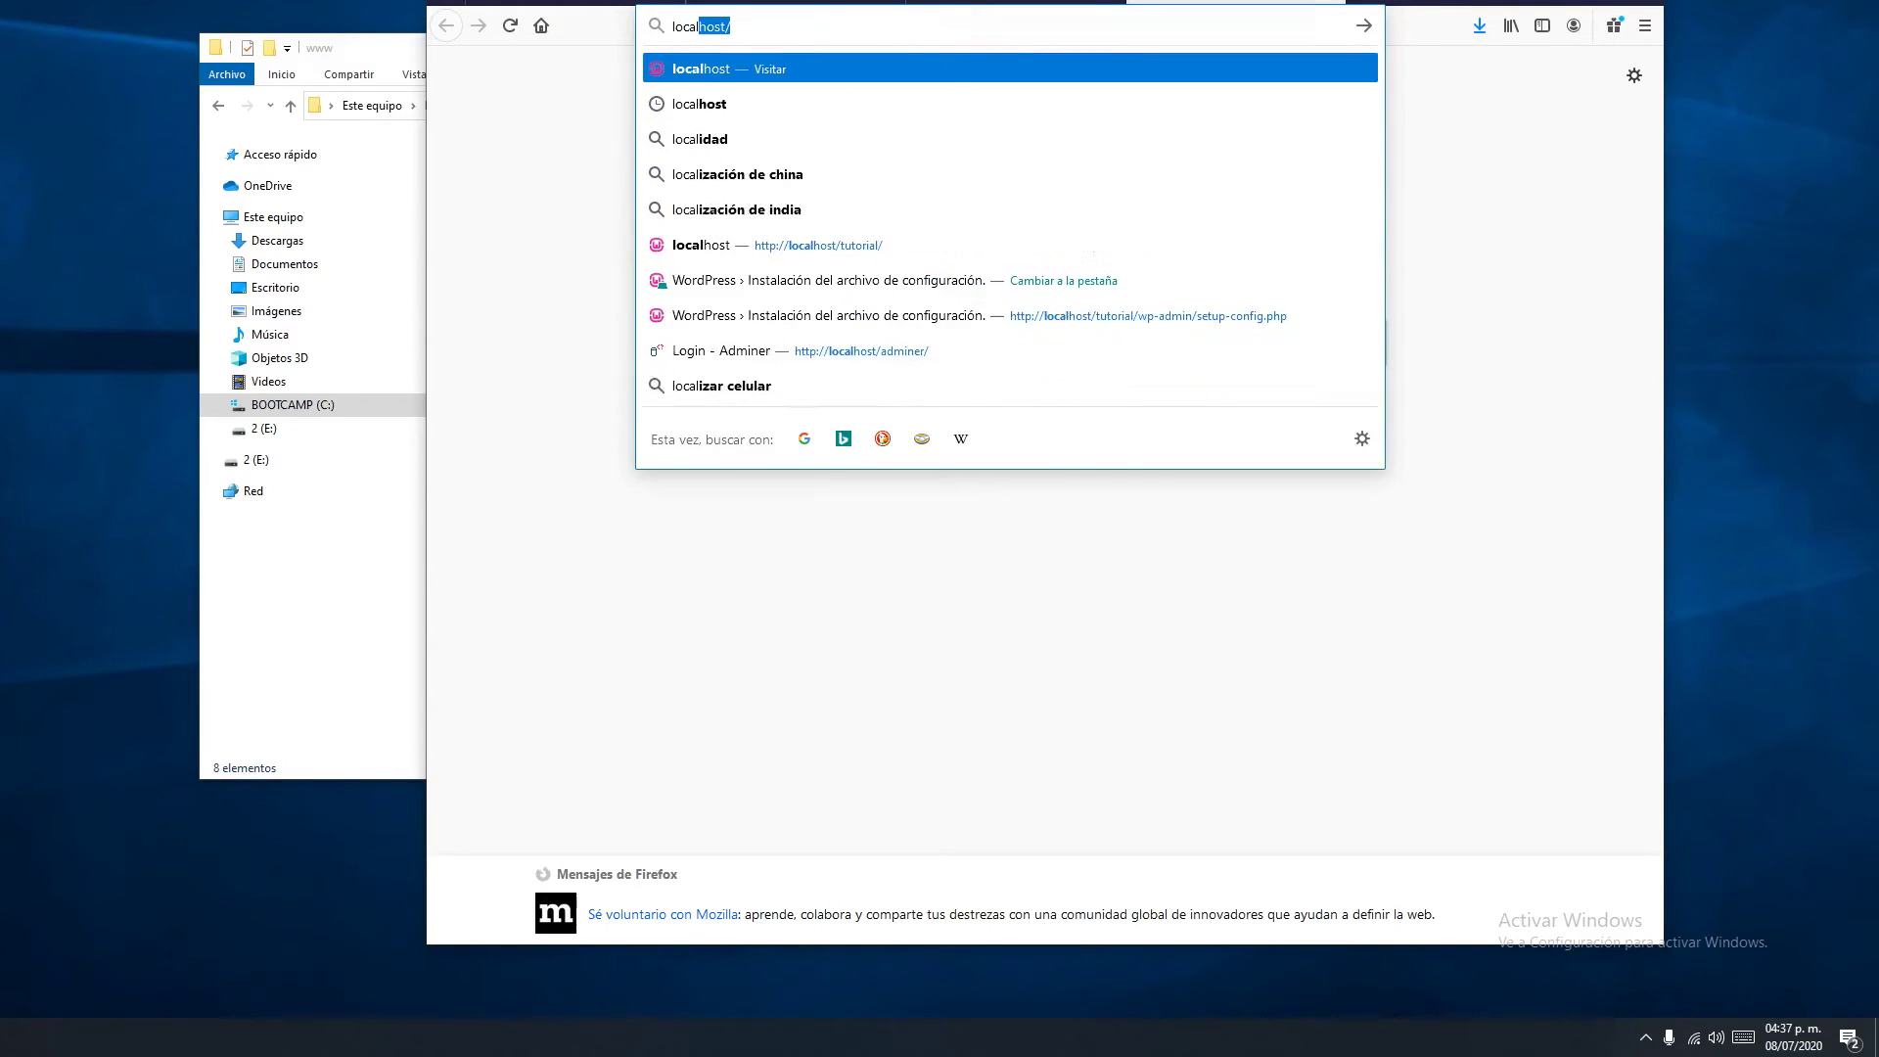
key("Return")
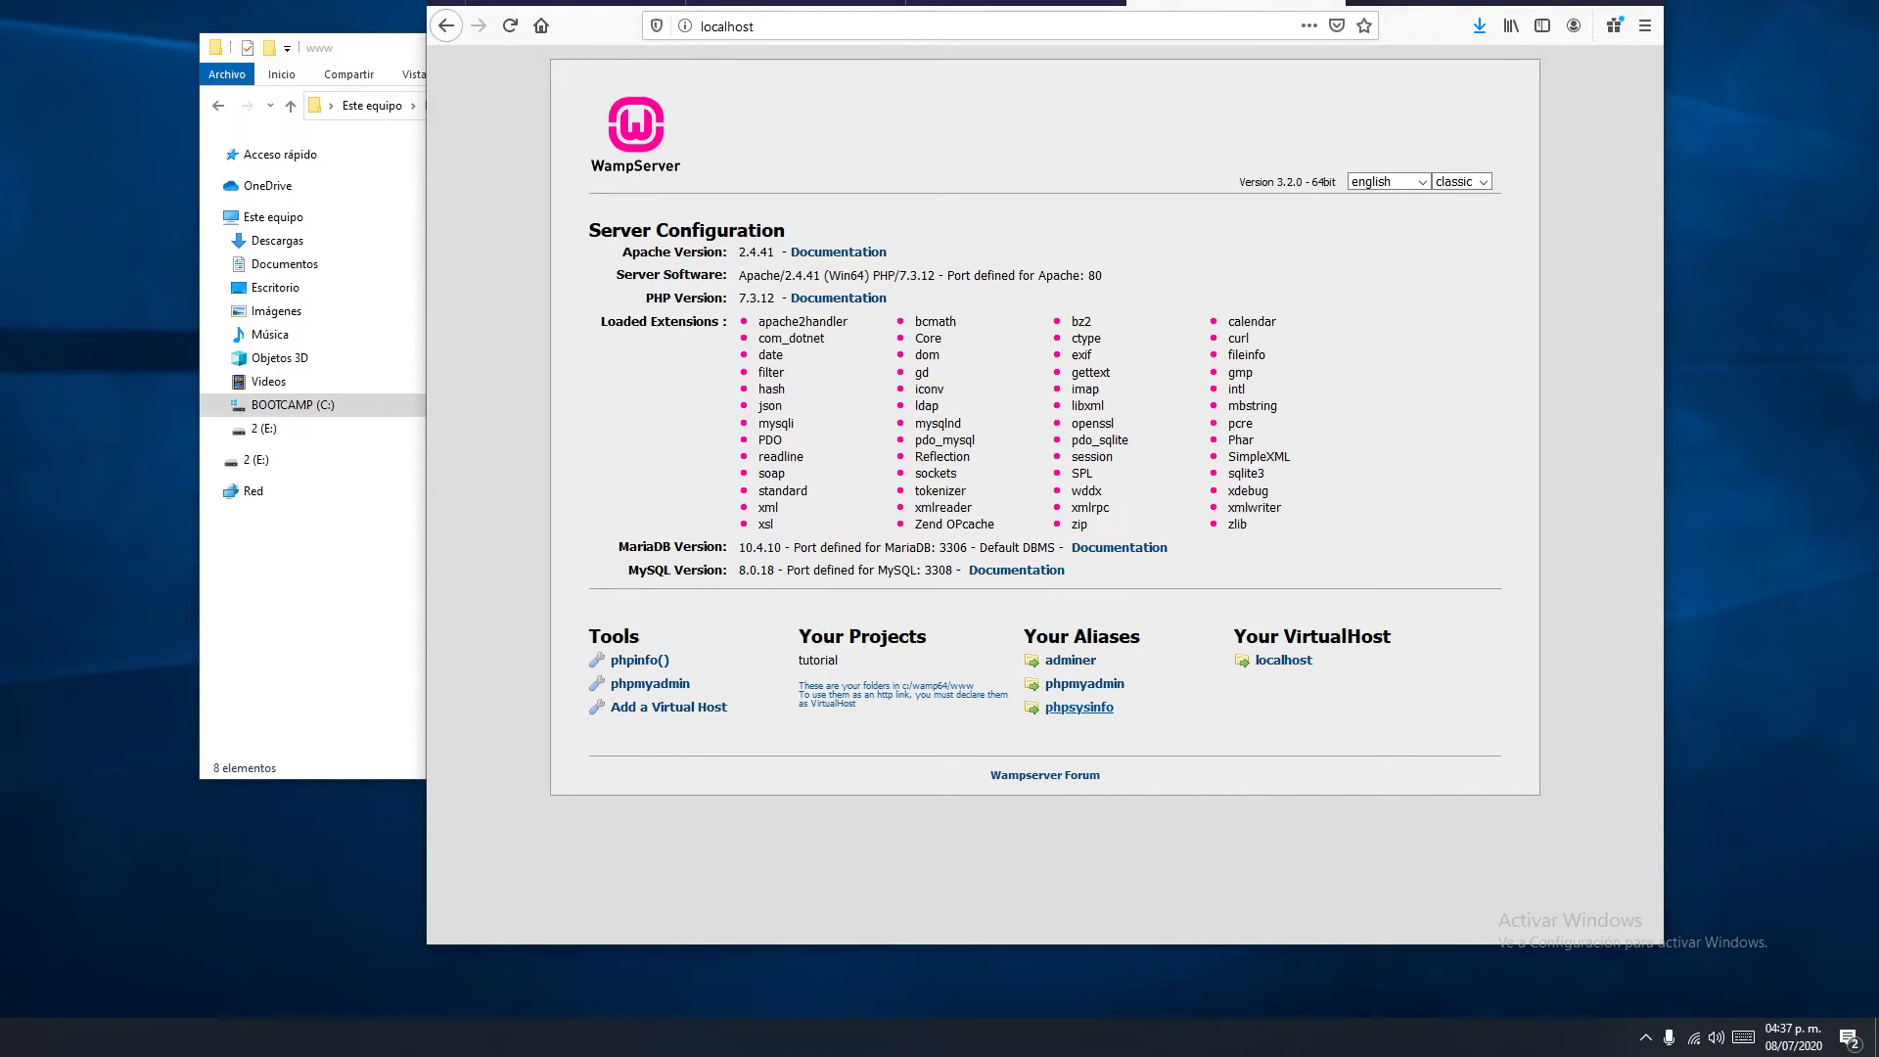
left_click(1084, 684)
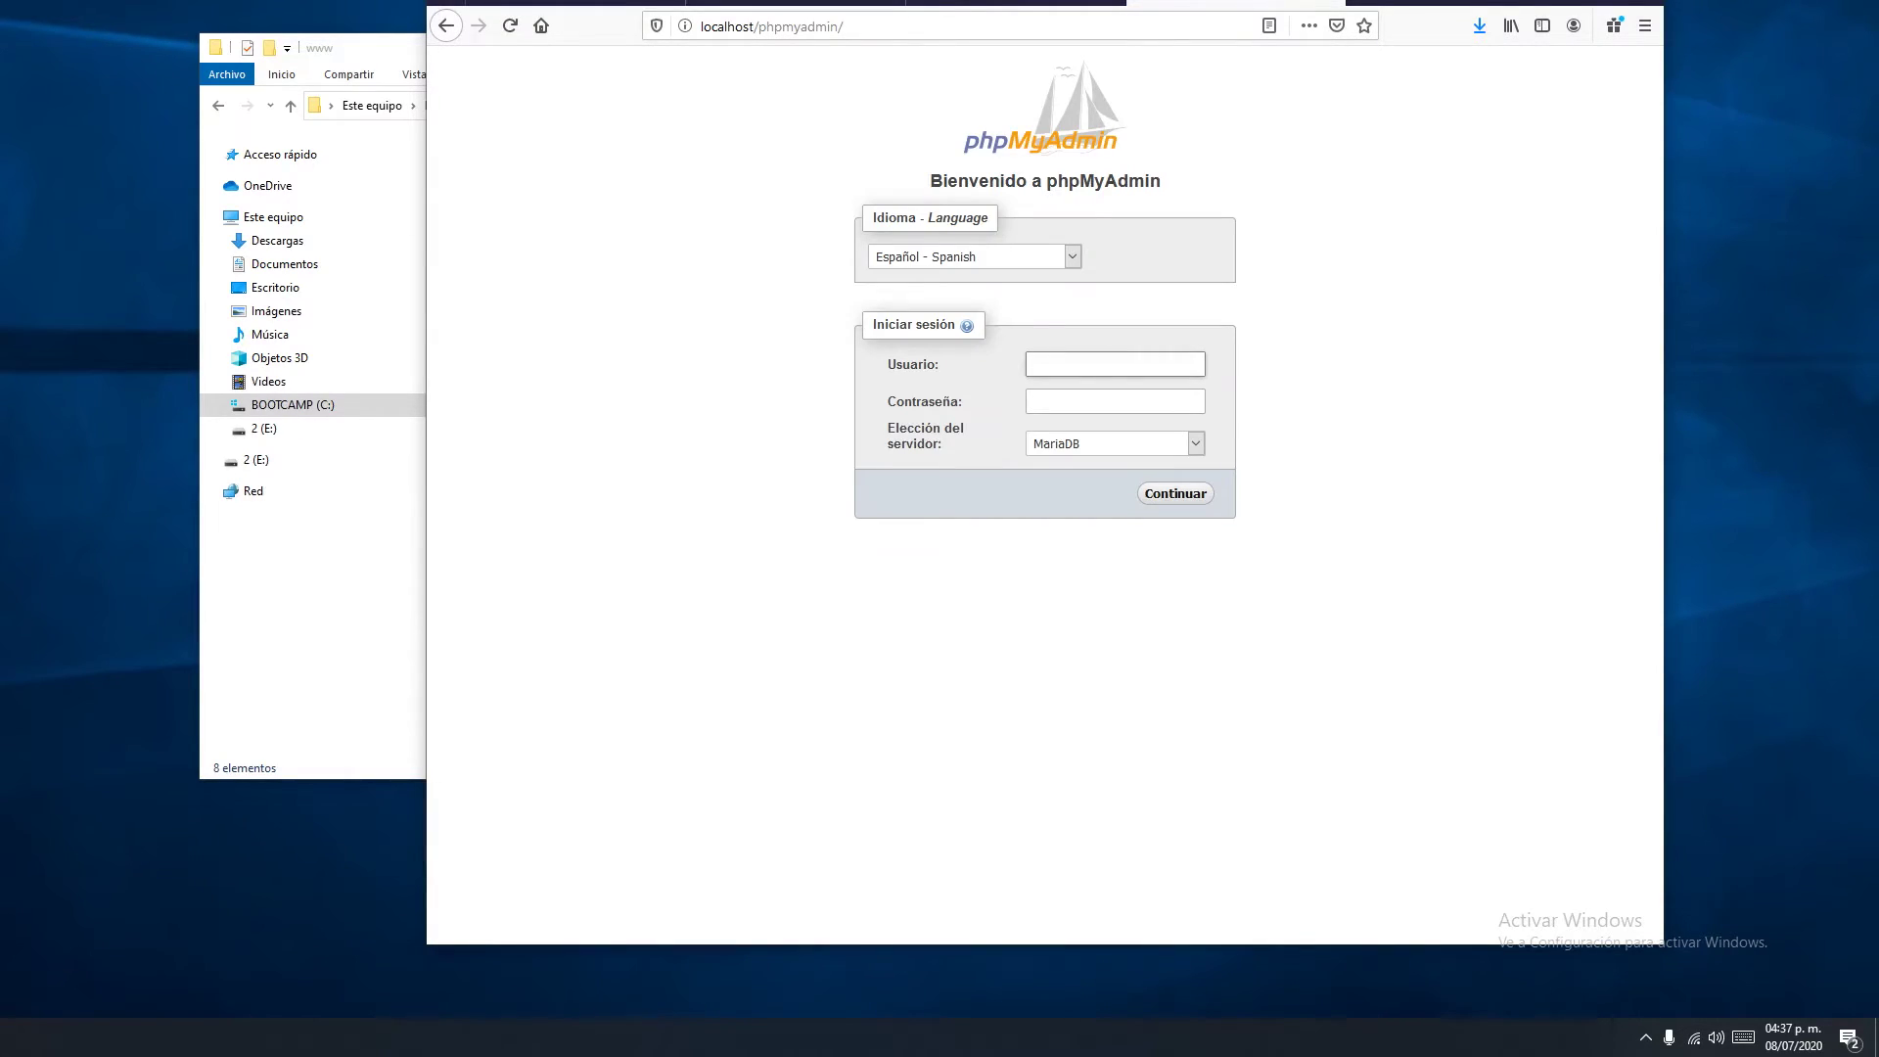
Log in to phpMyAdmin and open the Databases page
type("oot")
key("Return")
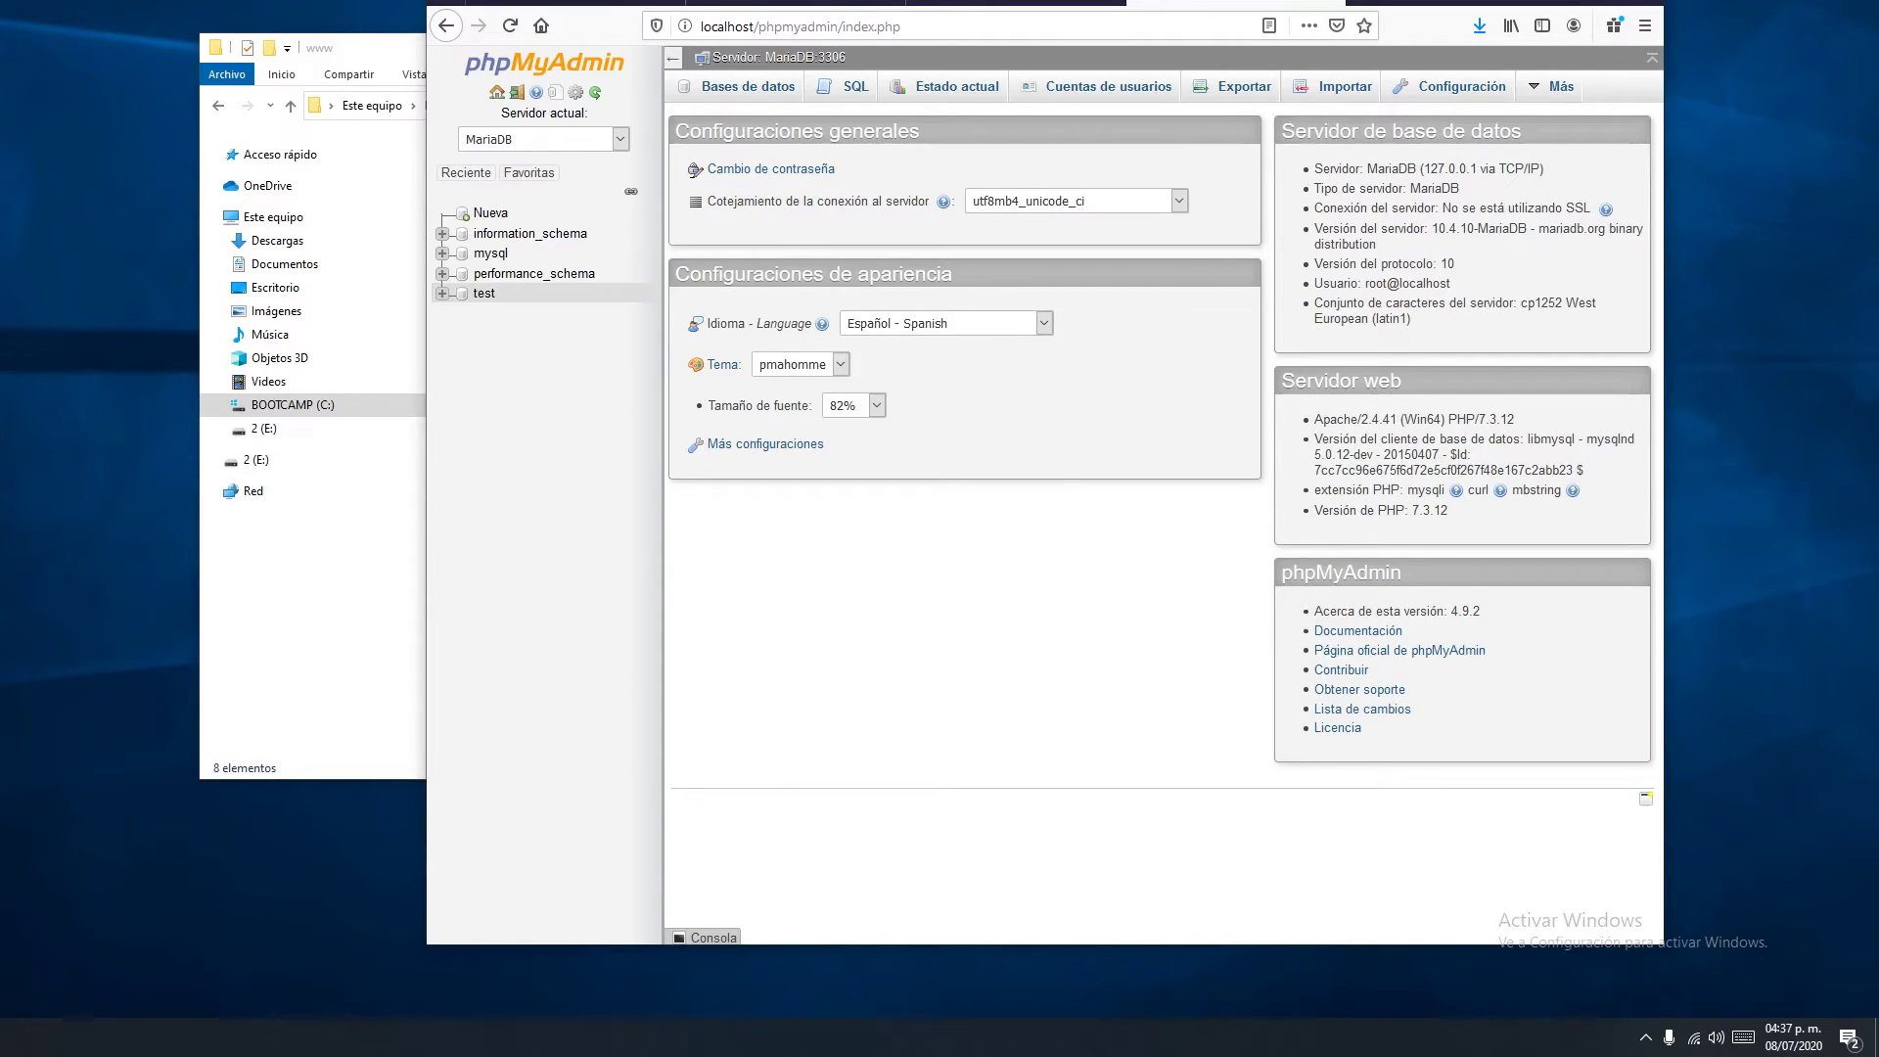
left_click(489, 212)
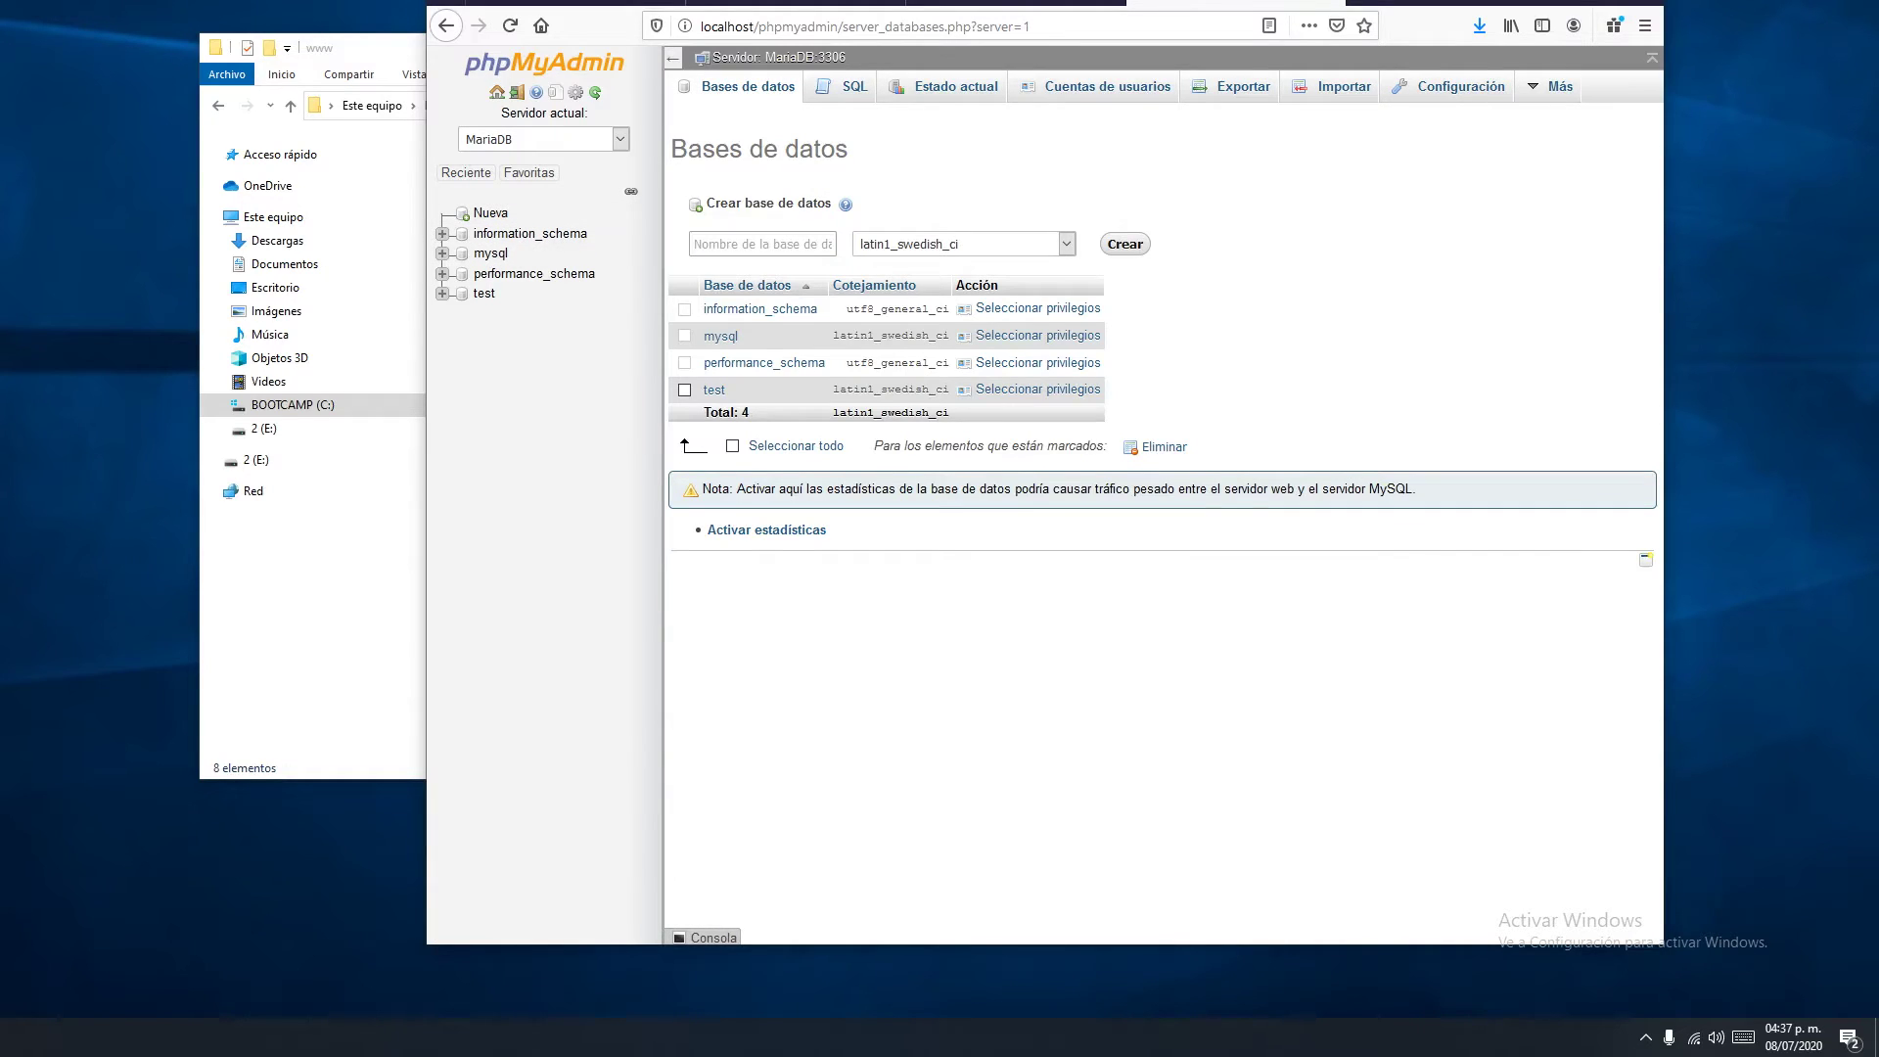
Create a database named 'tuto' with the default collation
left_click(763, 243)
type("tuto")
left_click(1067, 243)
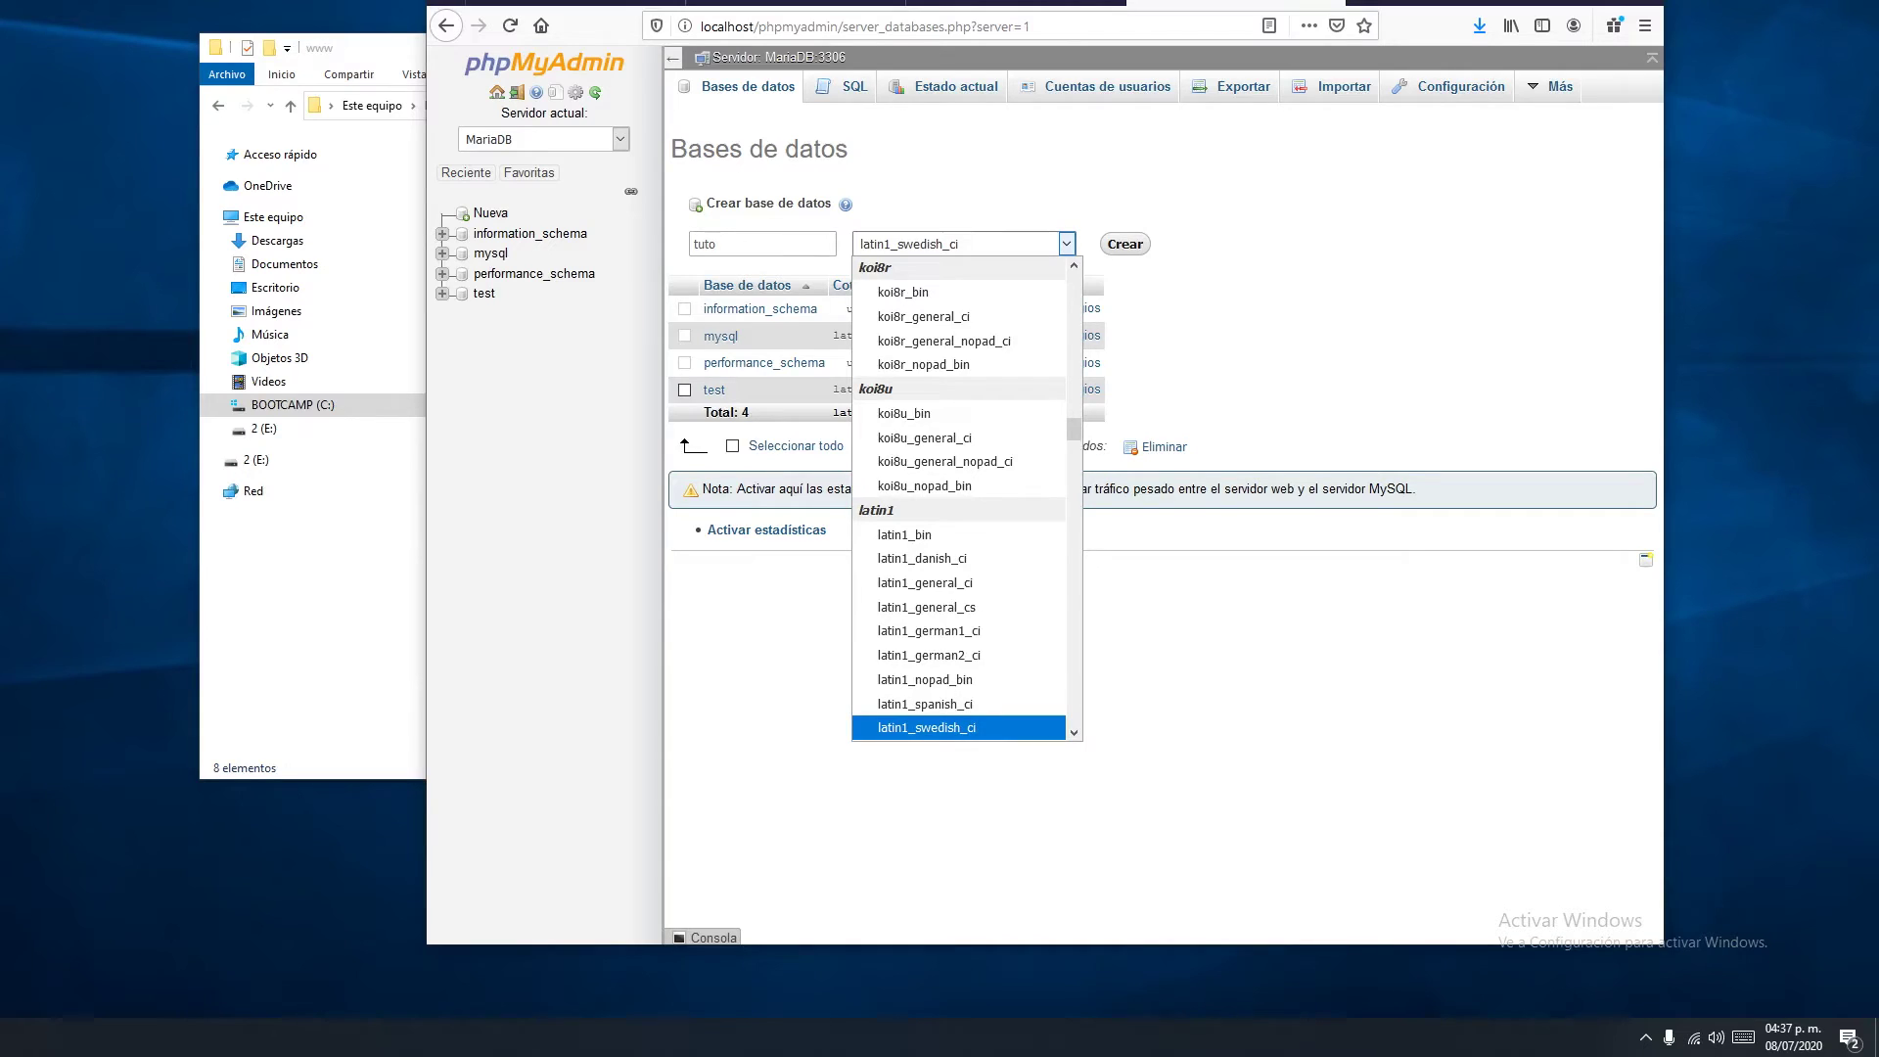
type("utf16_bin")
key("Page_Up")
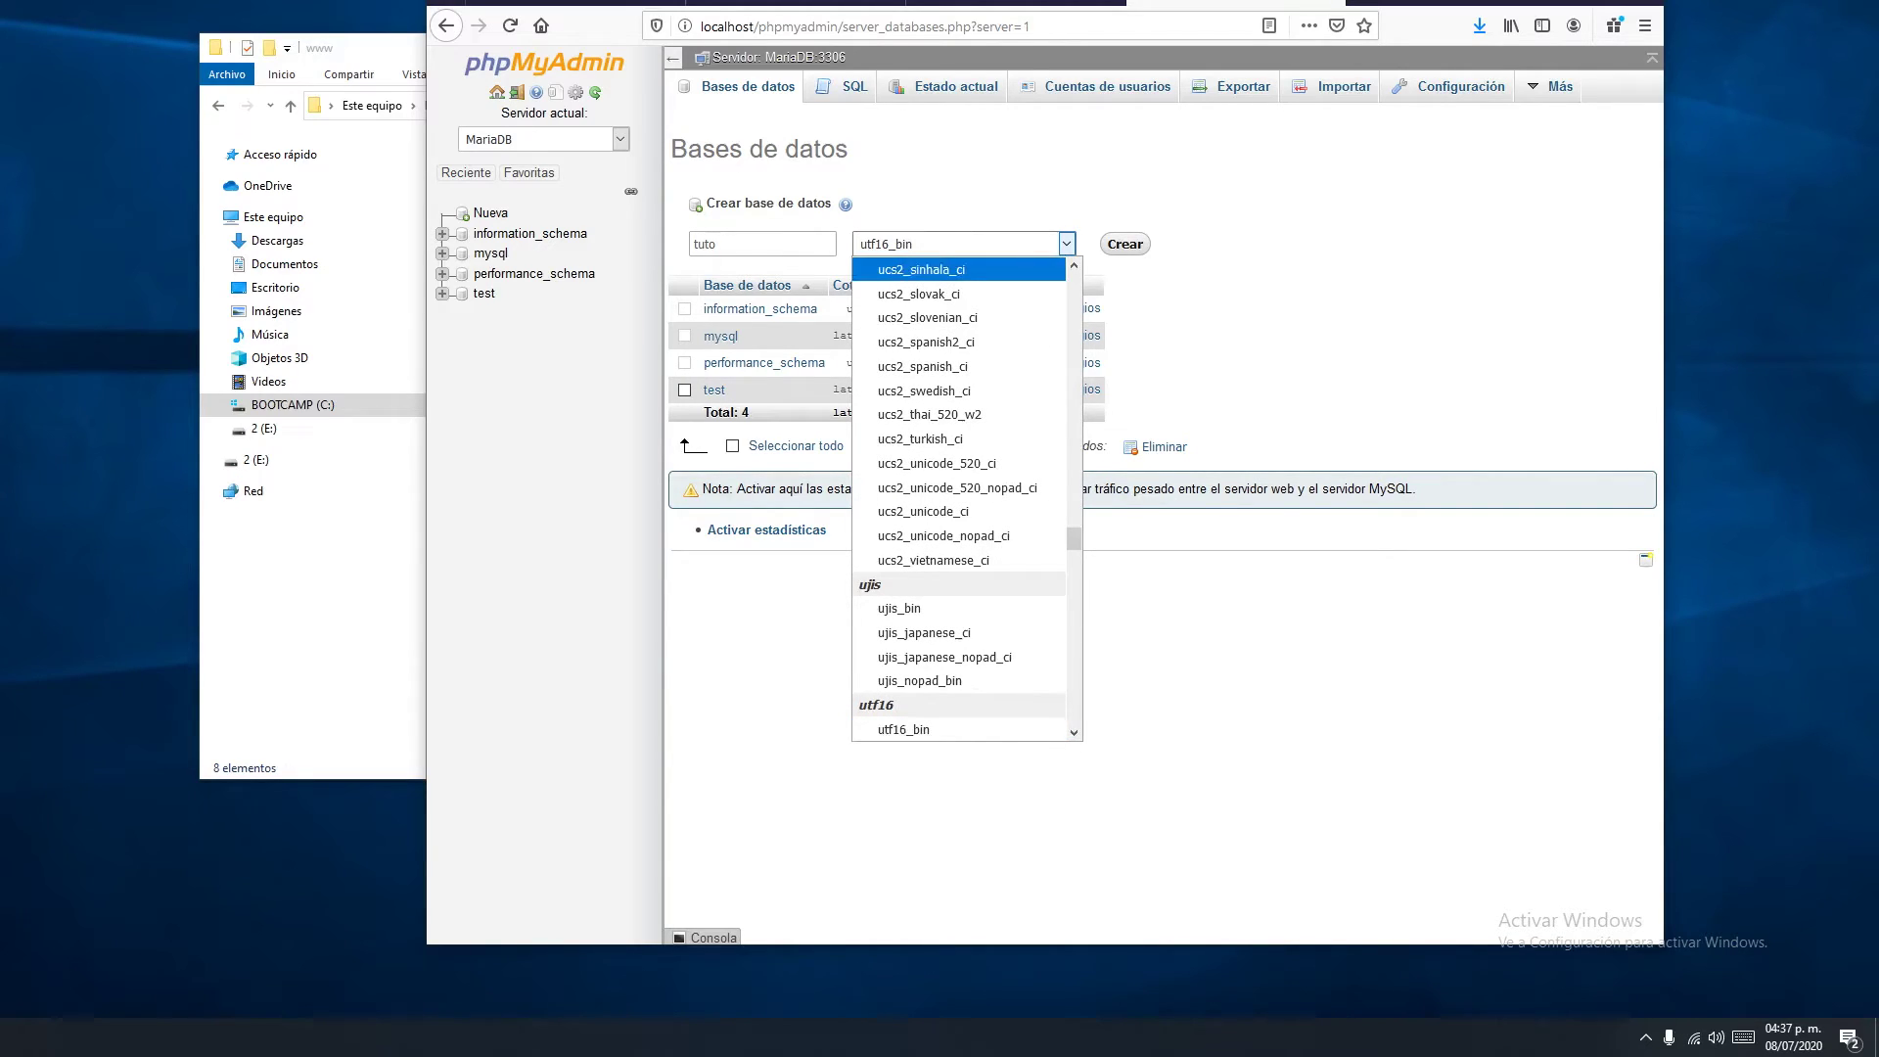
scroll(959, 499, "up", 4)
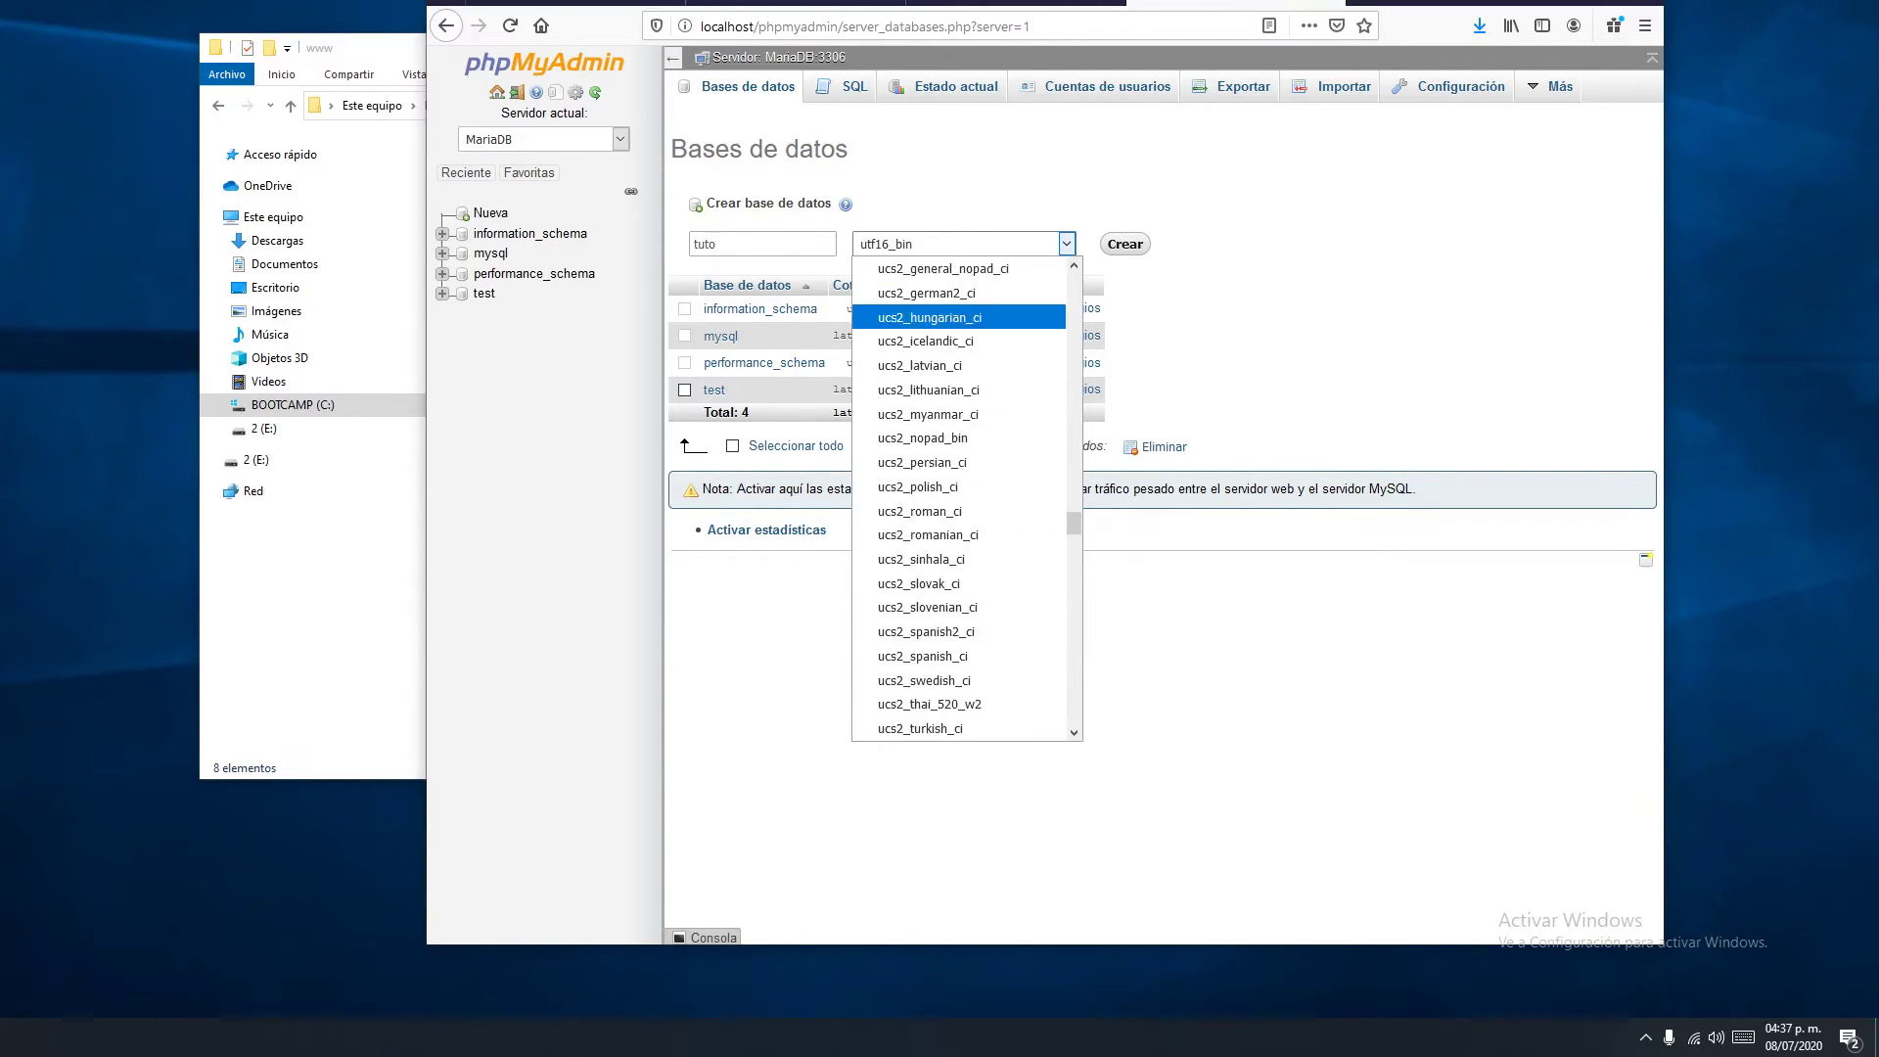
scroll(959, 499, "up", 15)
key("Escape")
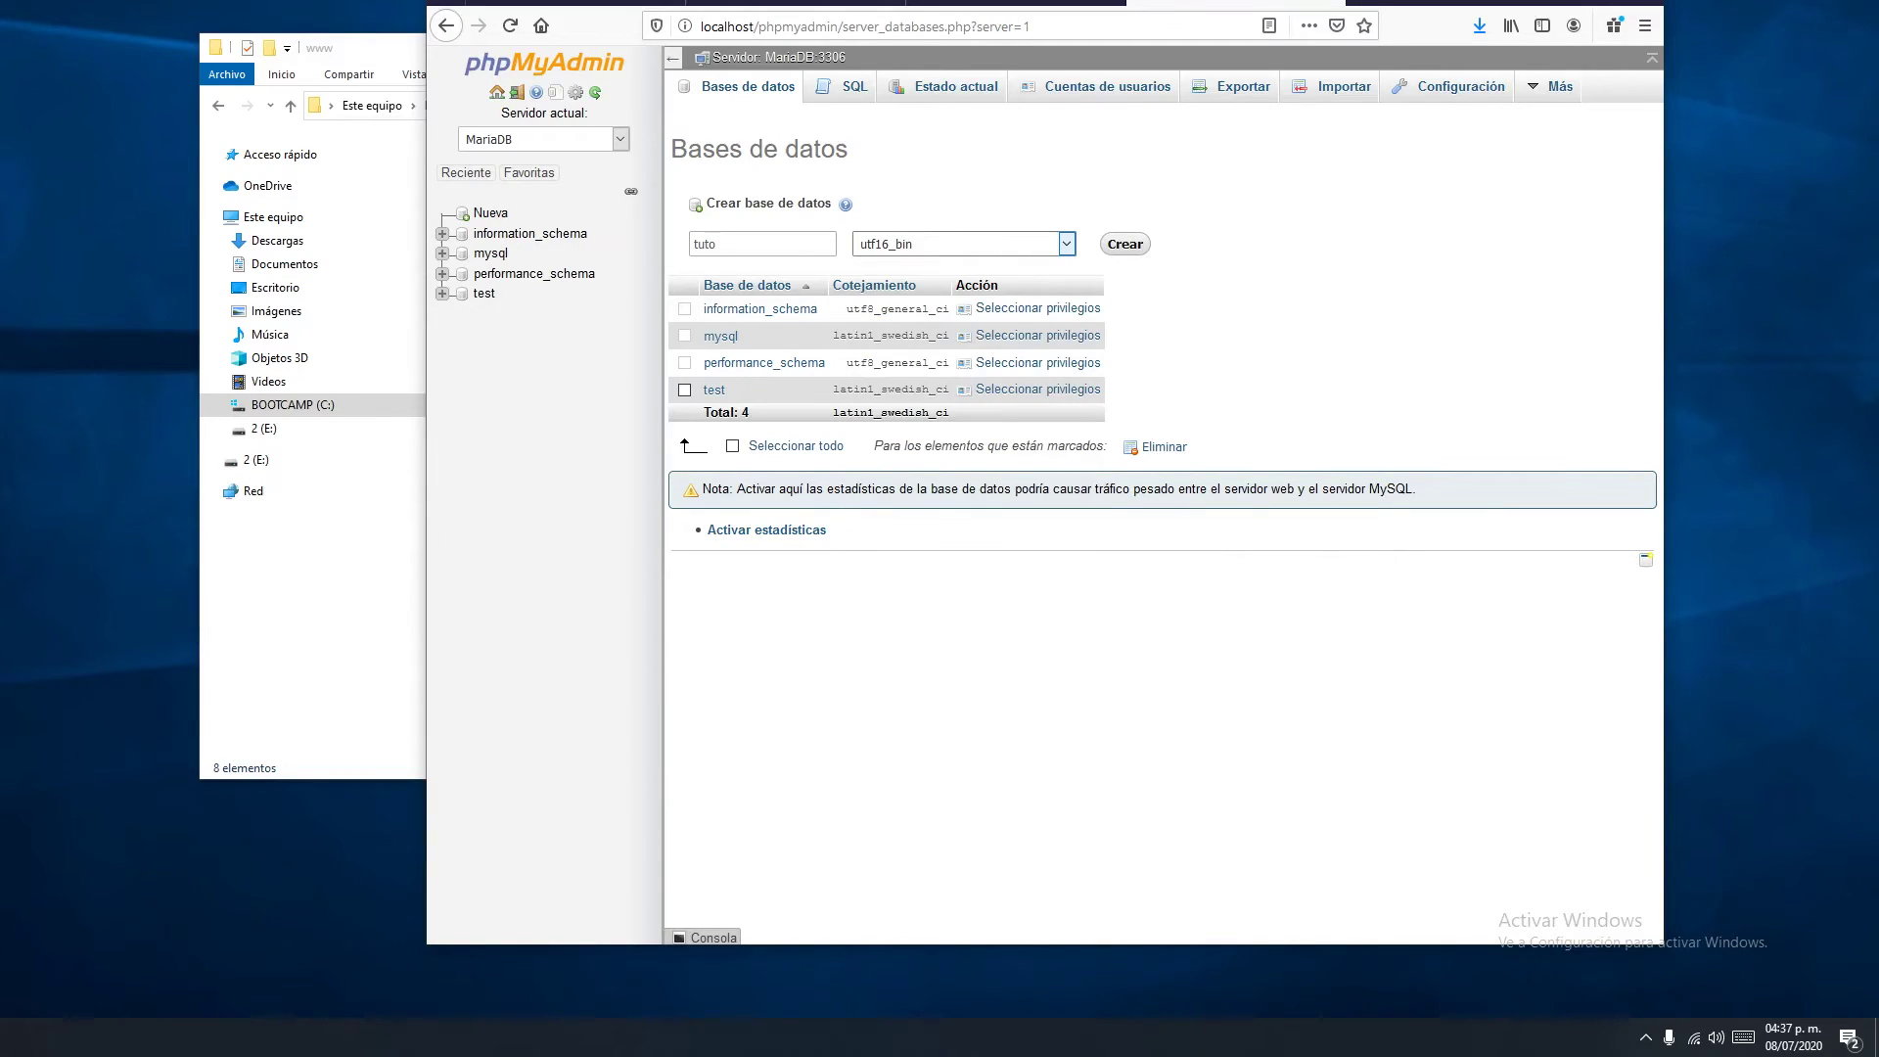
key("alt+Down")
key("Home")
key("Return")
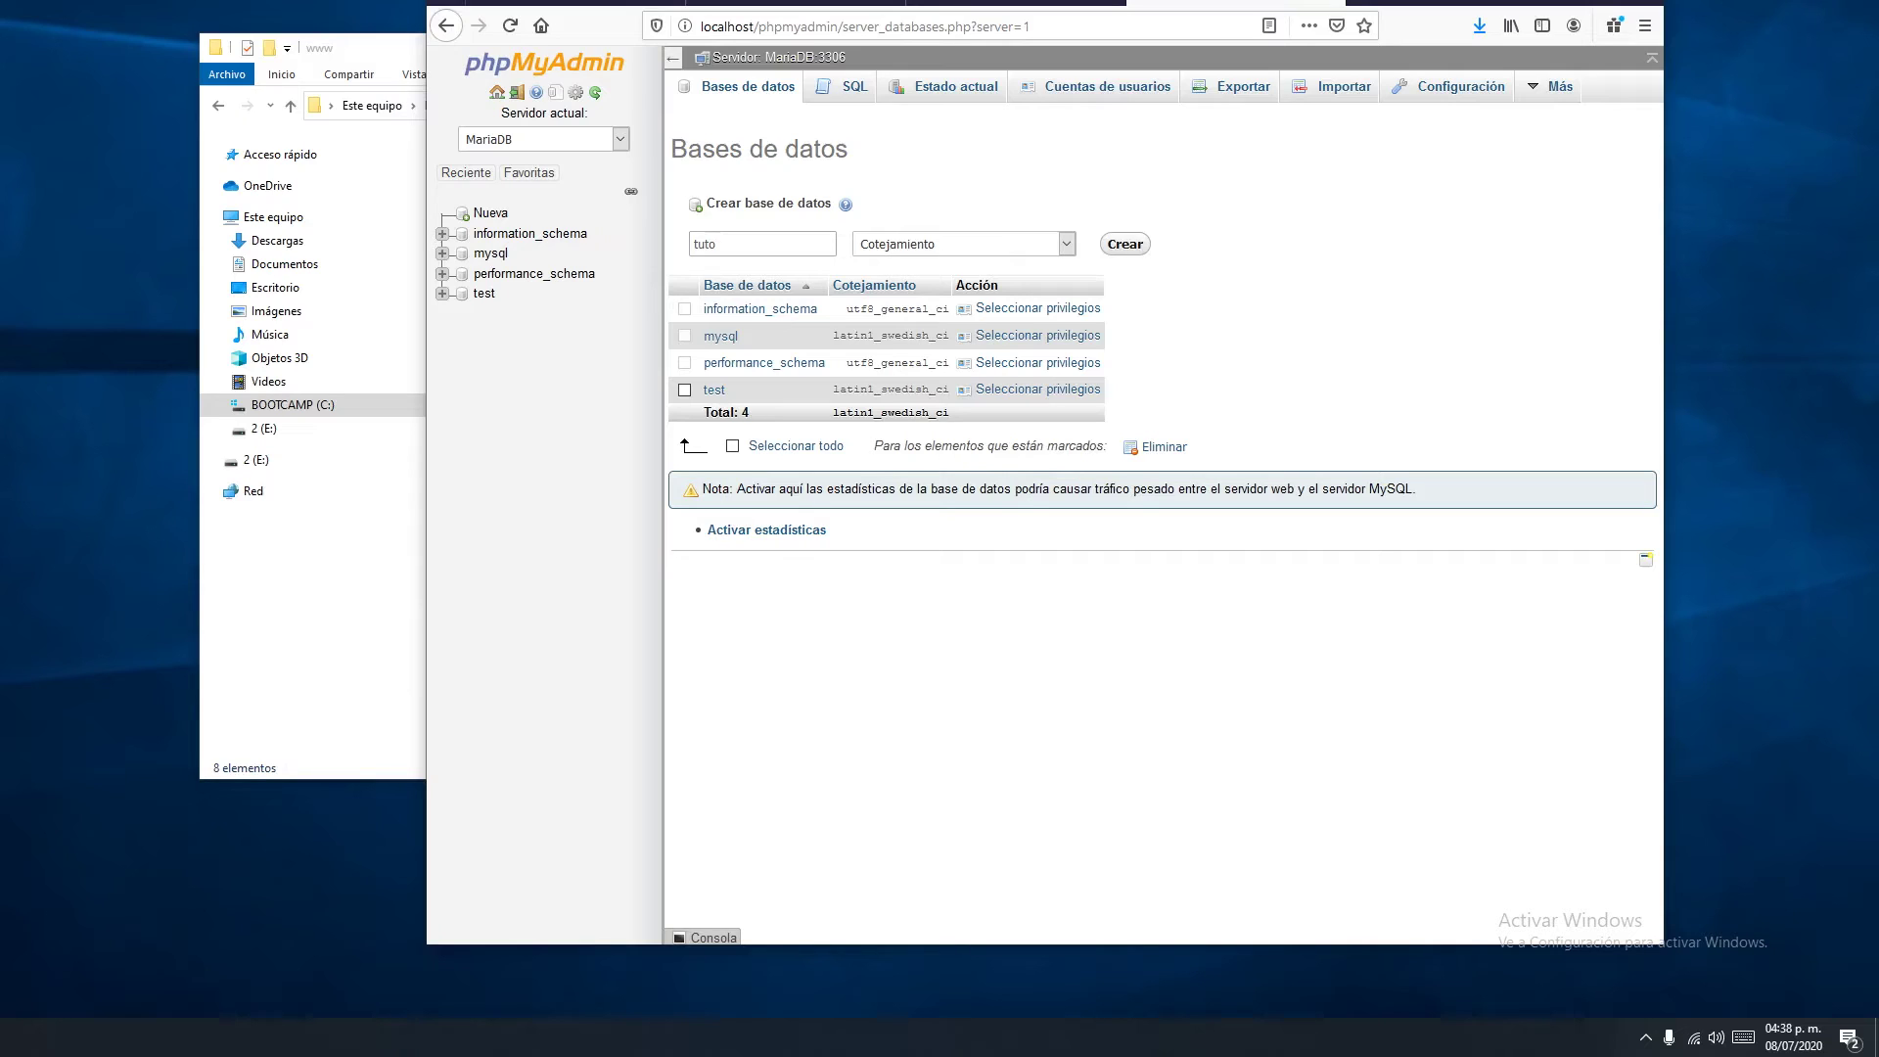
key("Tab")
key("Return")
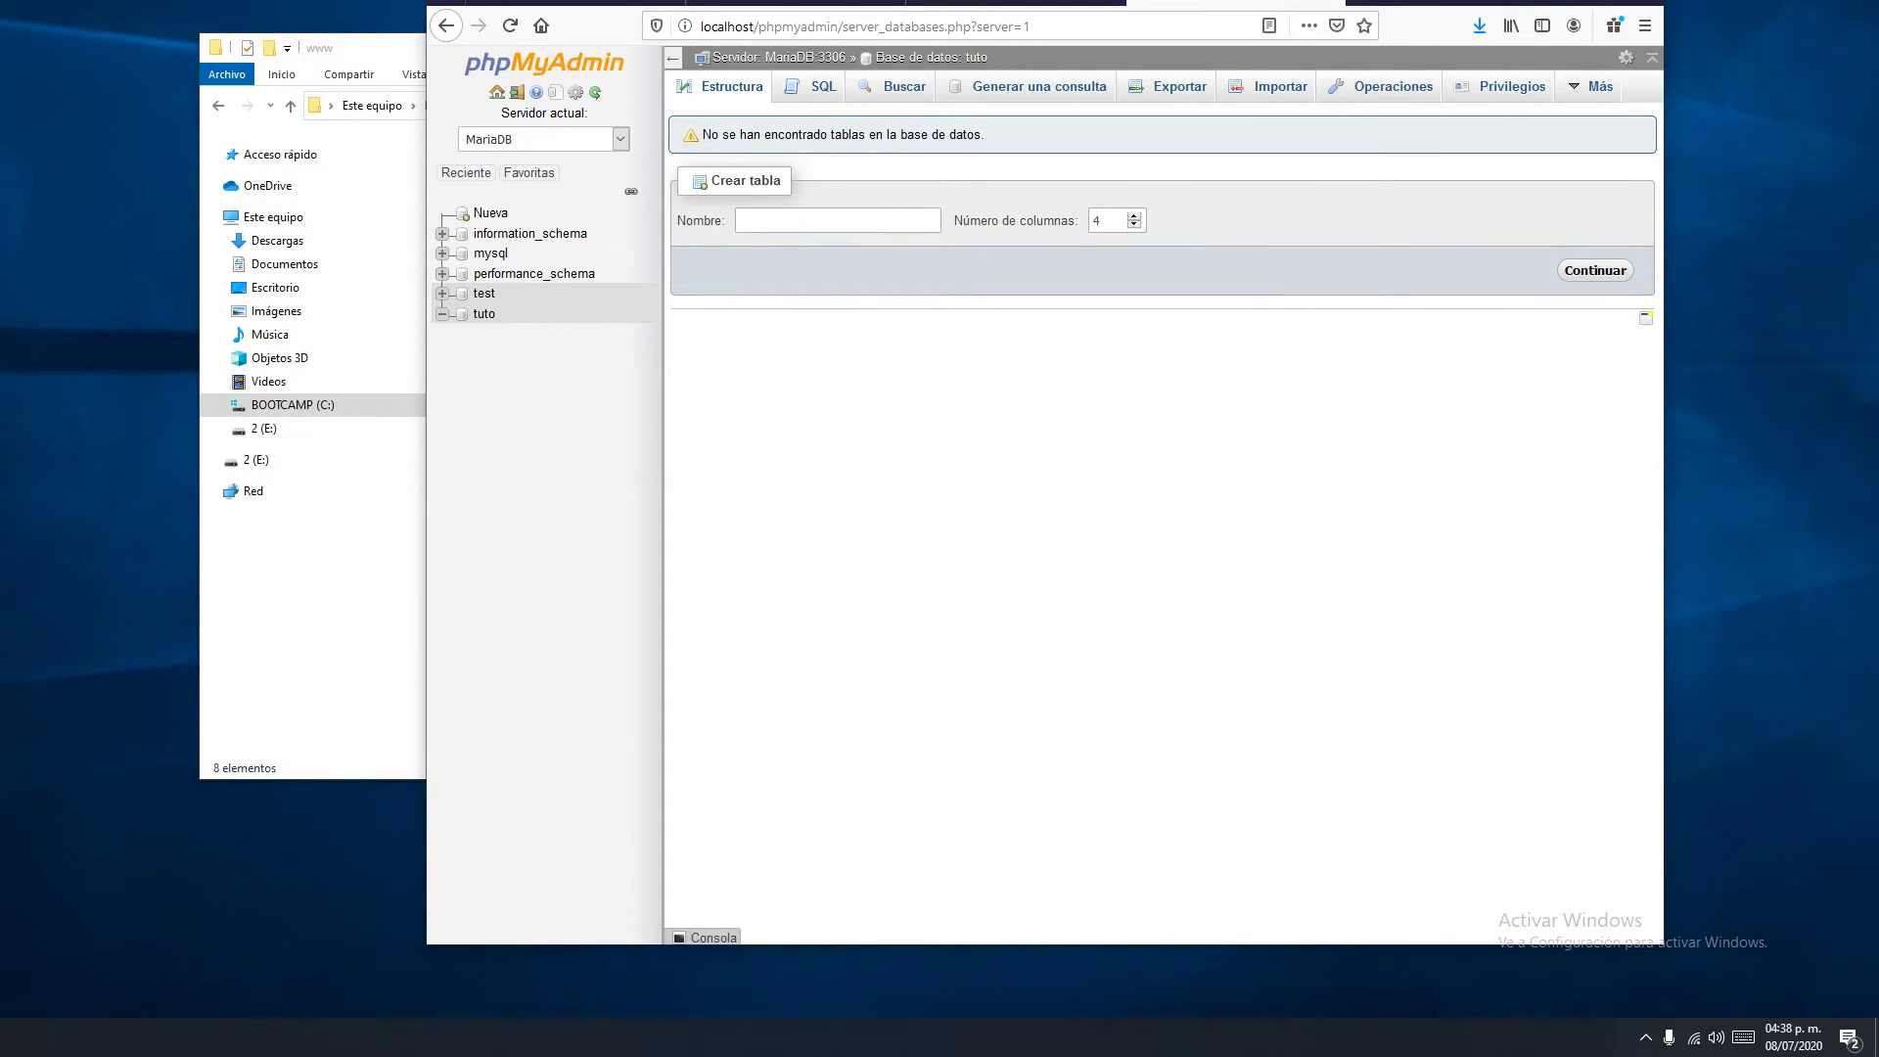
Enter database tuto, user root and an empty password, submit, and run the installation
key("ctrl+shift+Tab")
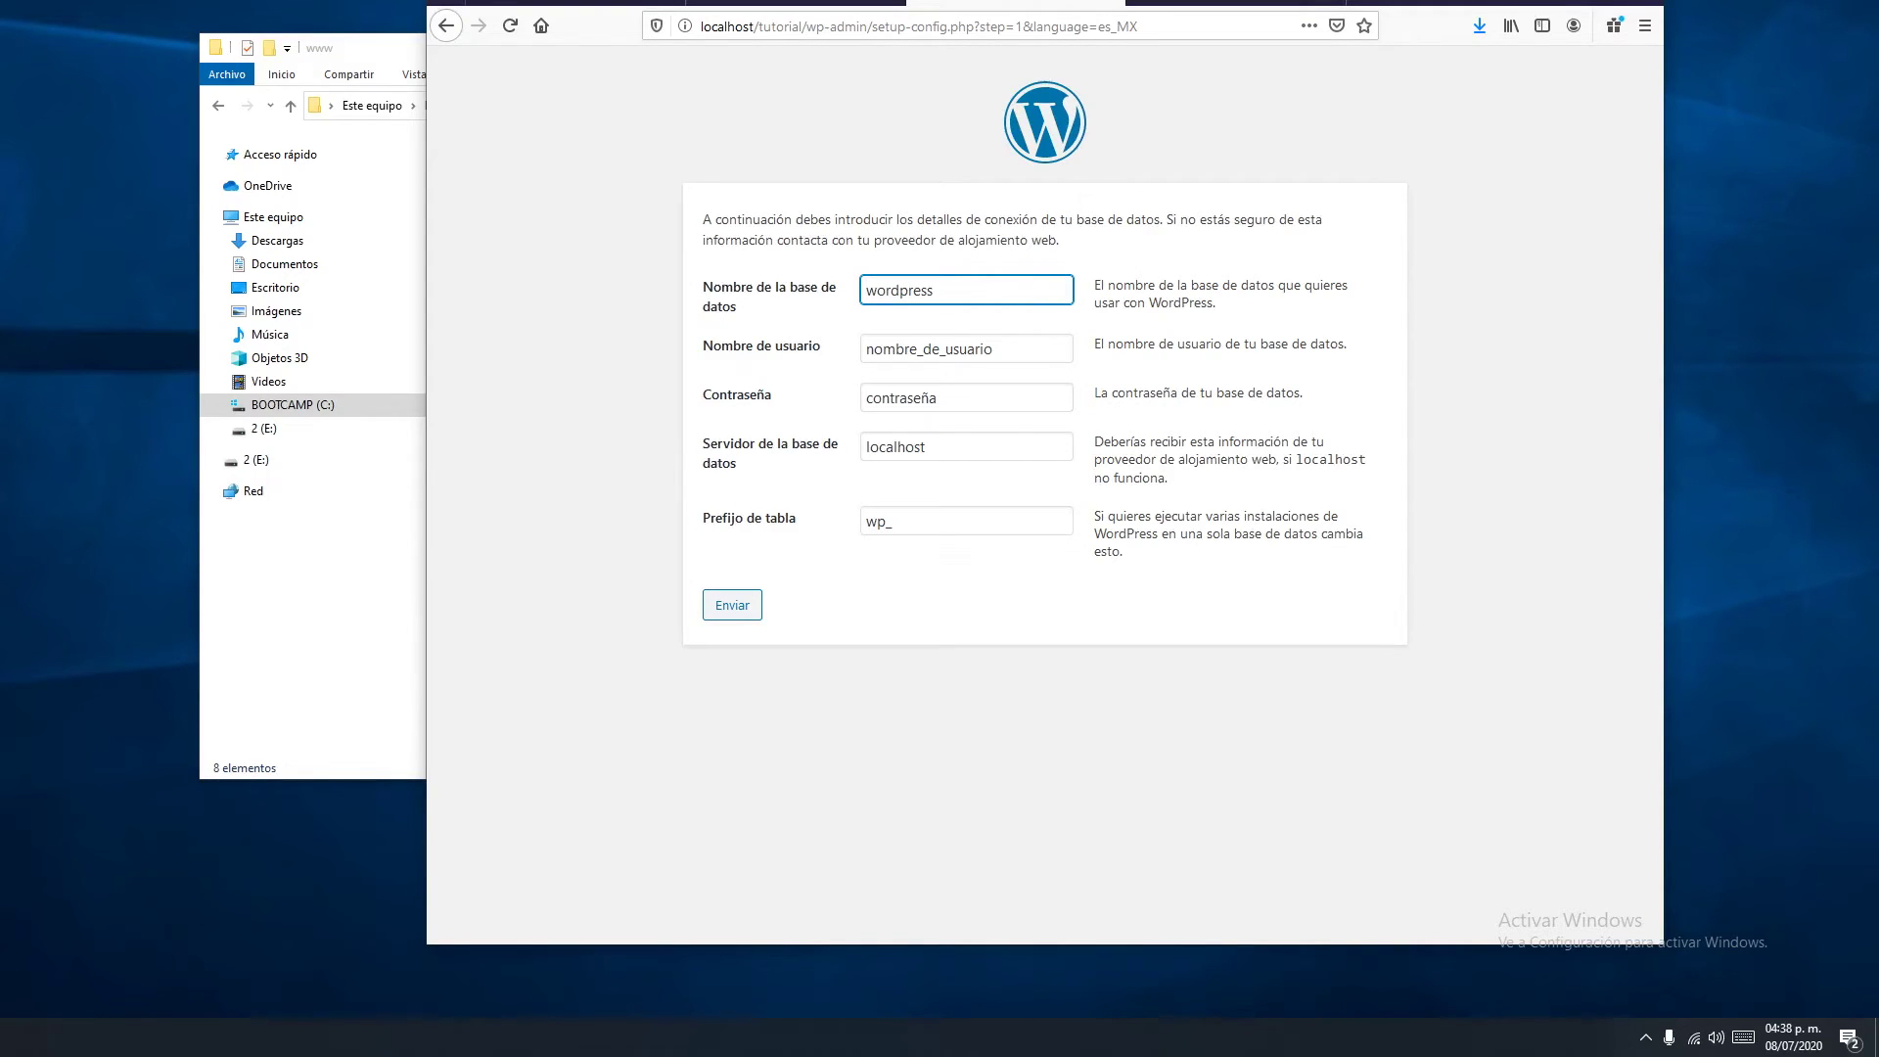
key("ctrl+a")
type("tuto")
left_click_drag(994, 349, 865, 350)
type("roo")
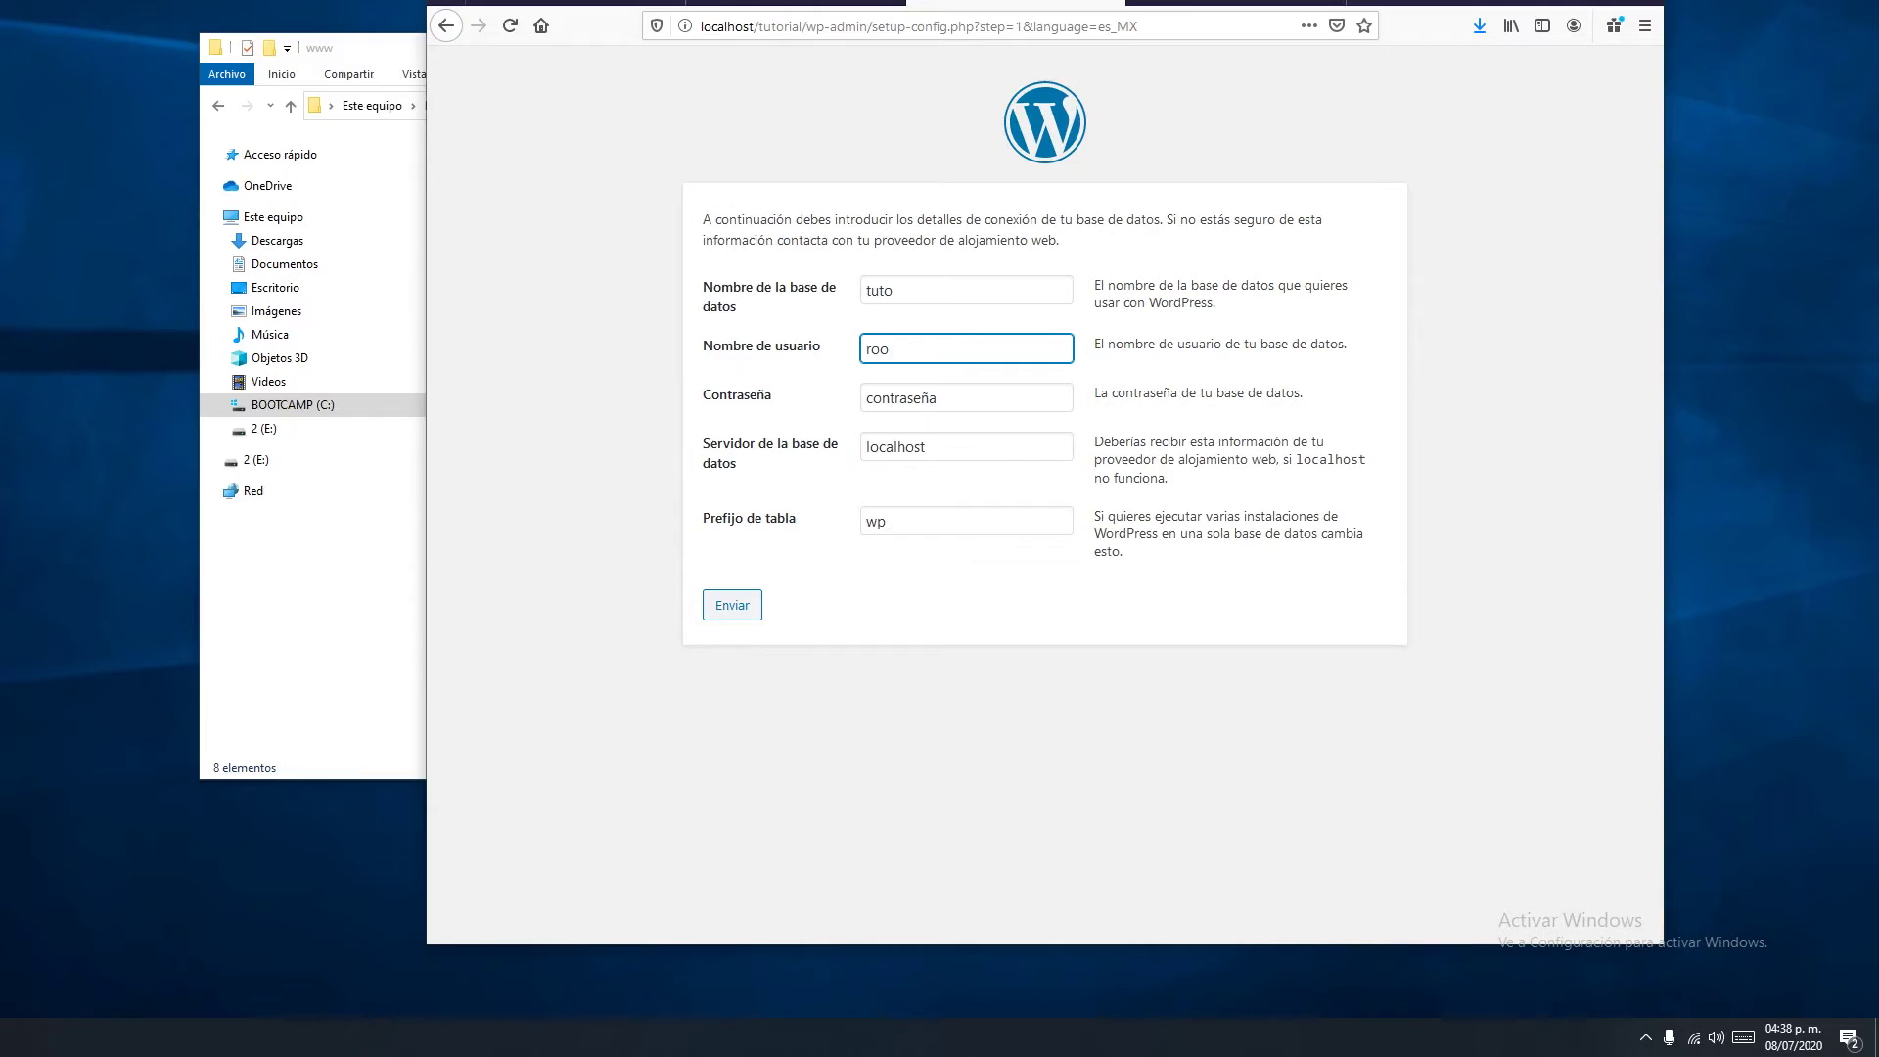
key("Tab")
key("BackSpace")
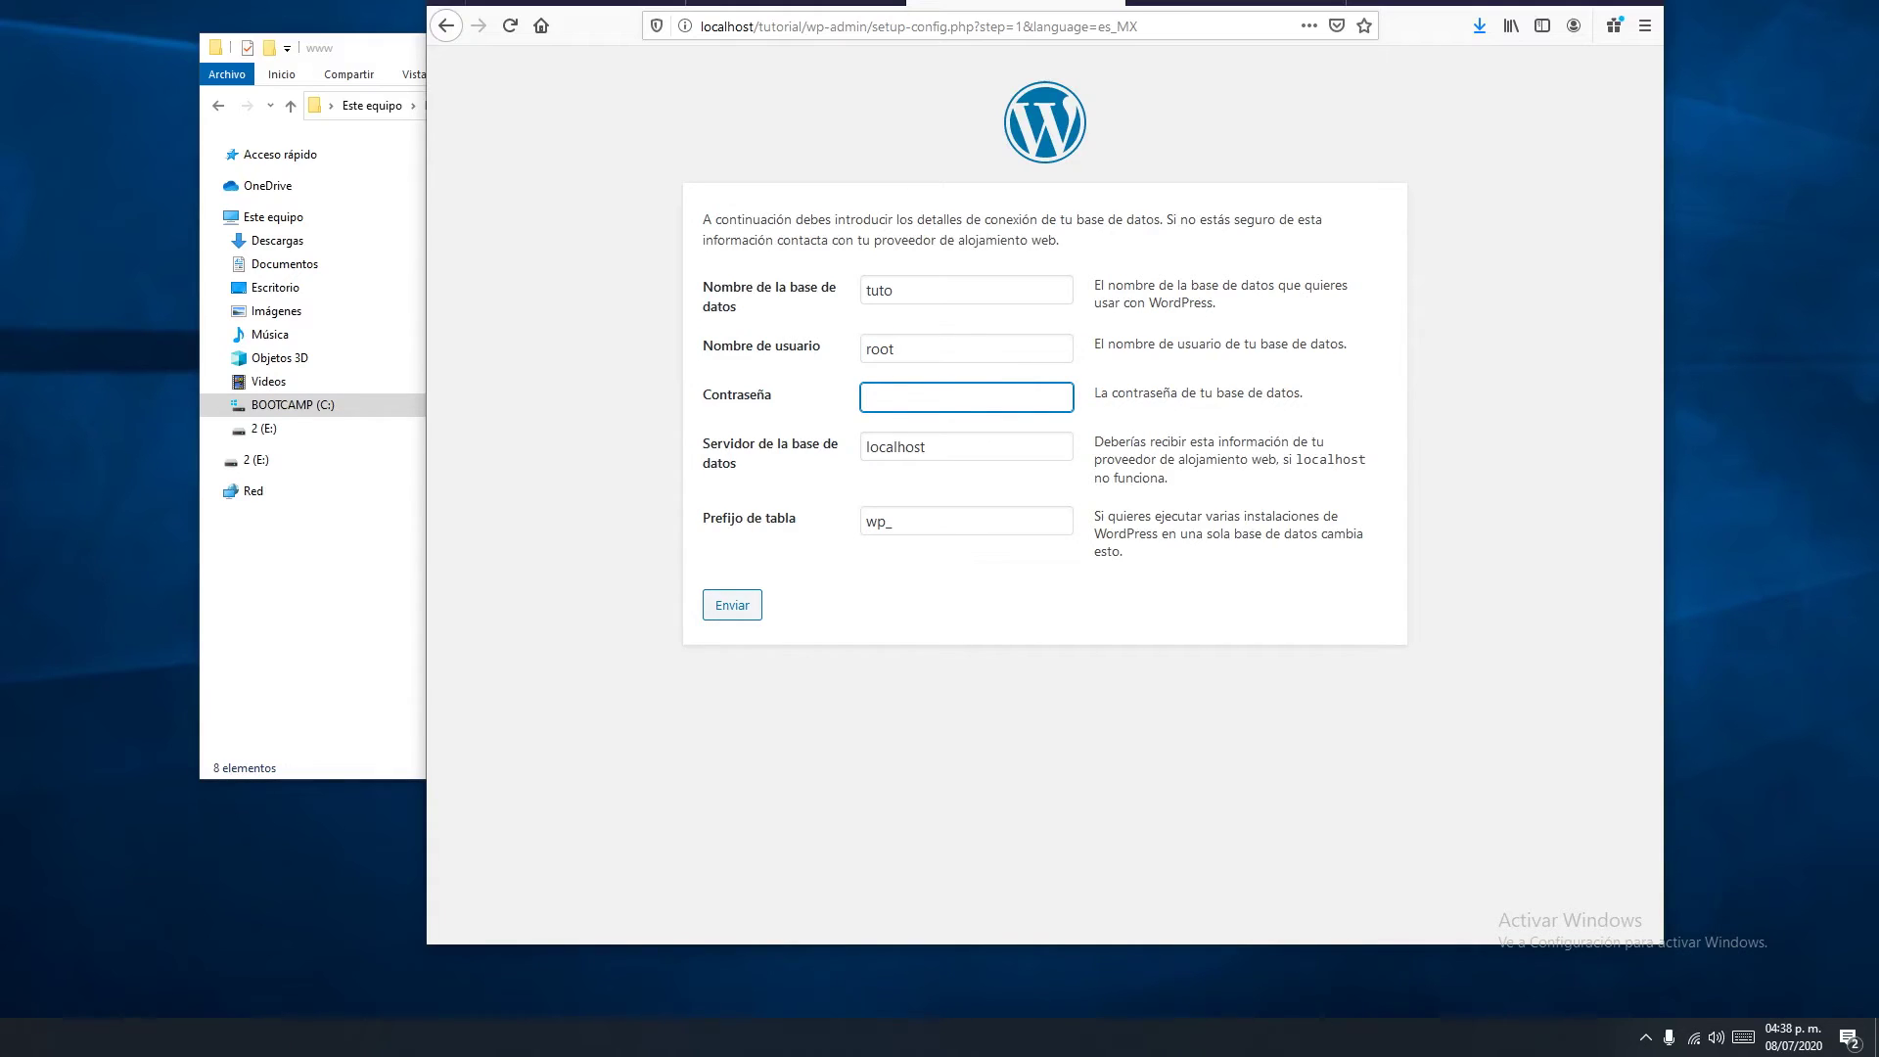
key("Return")
key("Tab")
key("Return")
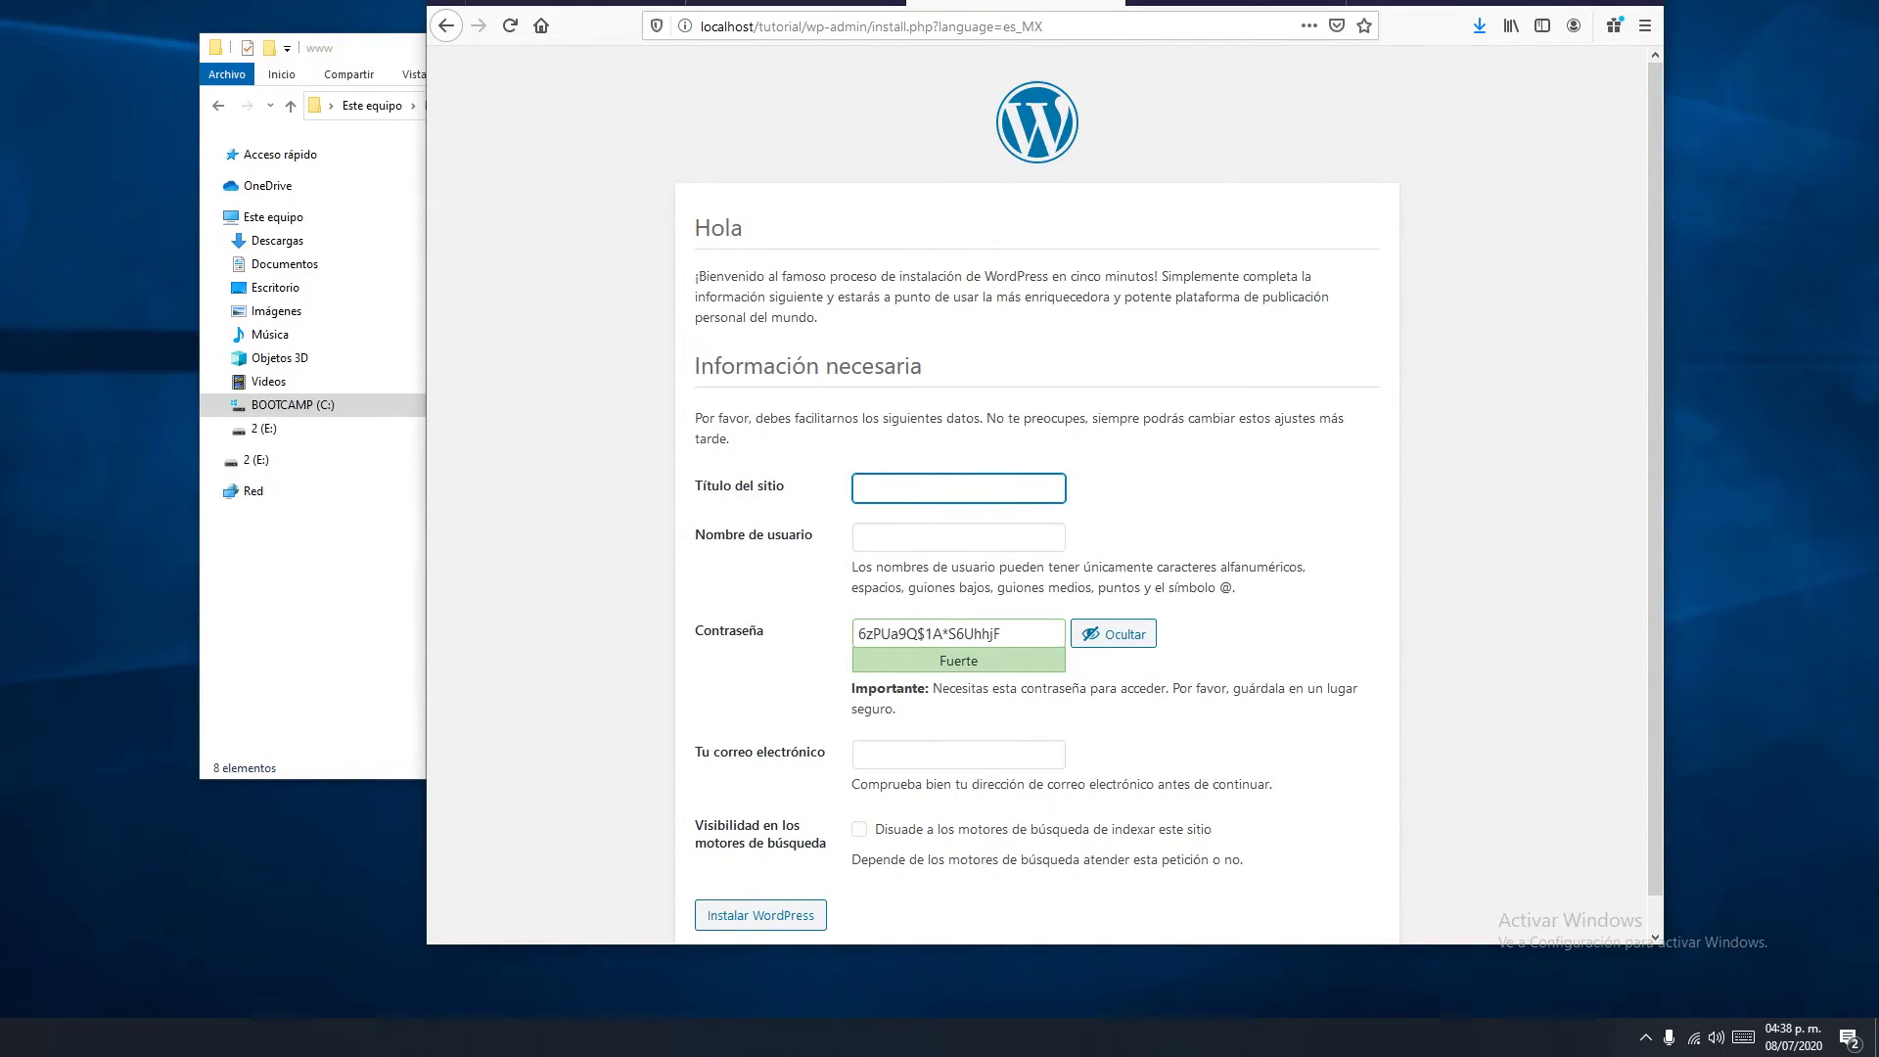
Enter site title 'tutorielinsta', an admin username and a custom password
scroll(1037, 499, "down", 1)
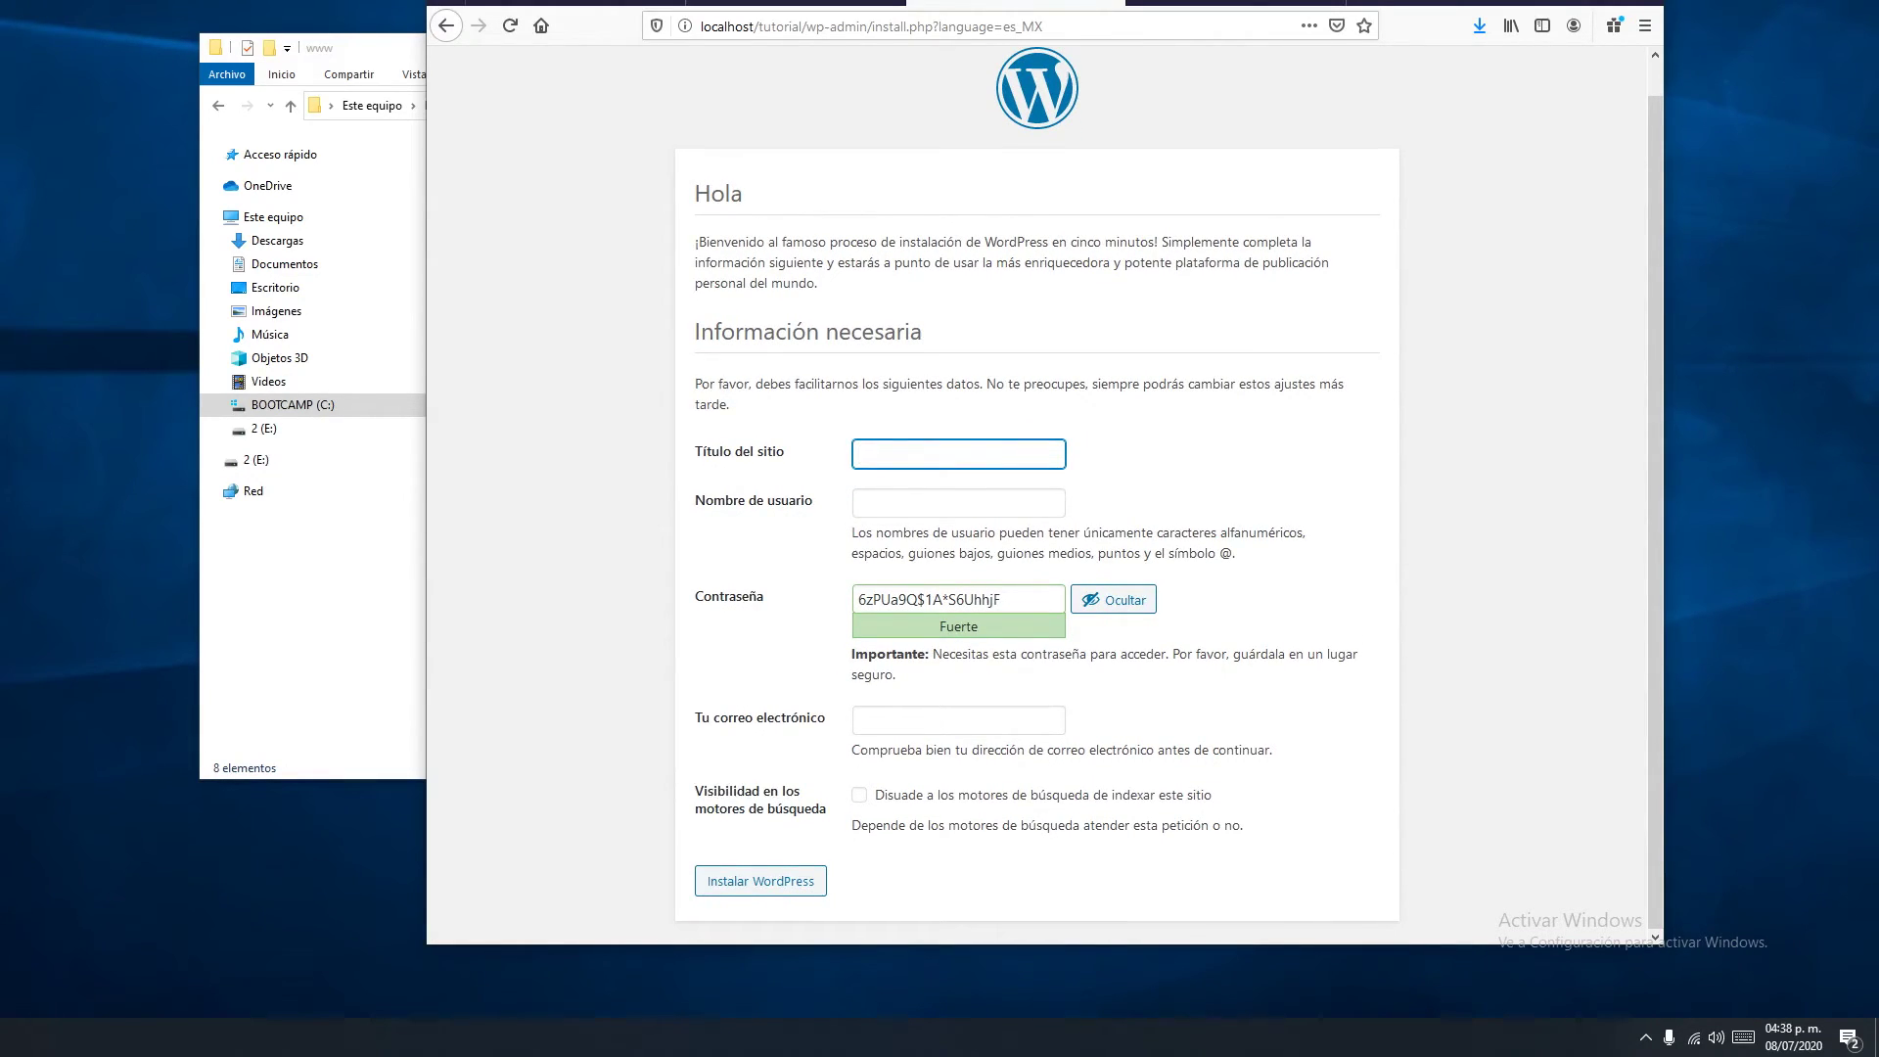
type("tutorielinstal")
left_click(958, 502)
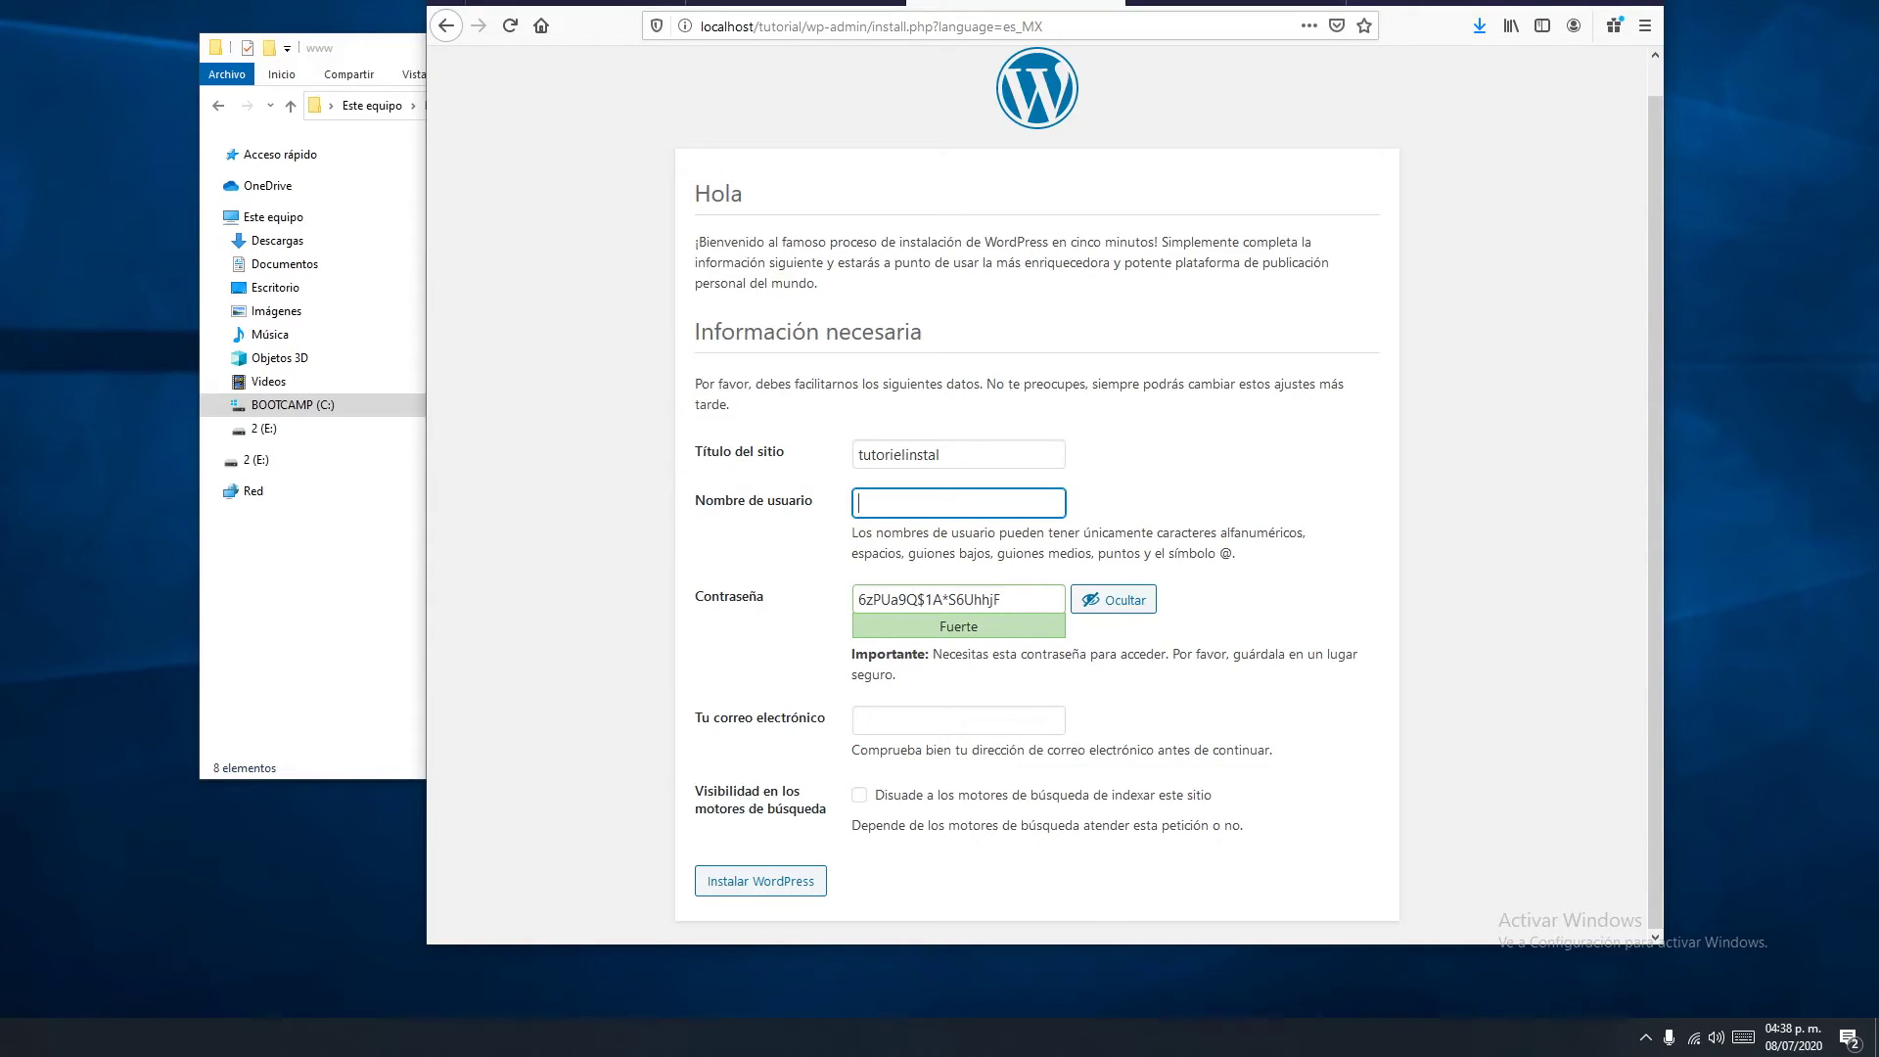
key("BackSpace")
key("BackSpace")
key("BackSpace")
key("BackSpace")
key("Tab")
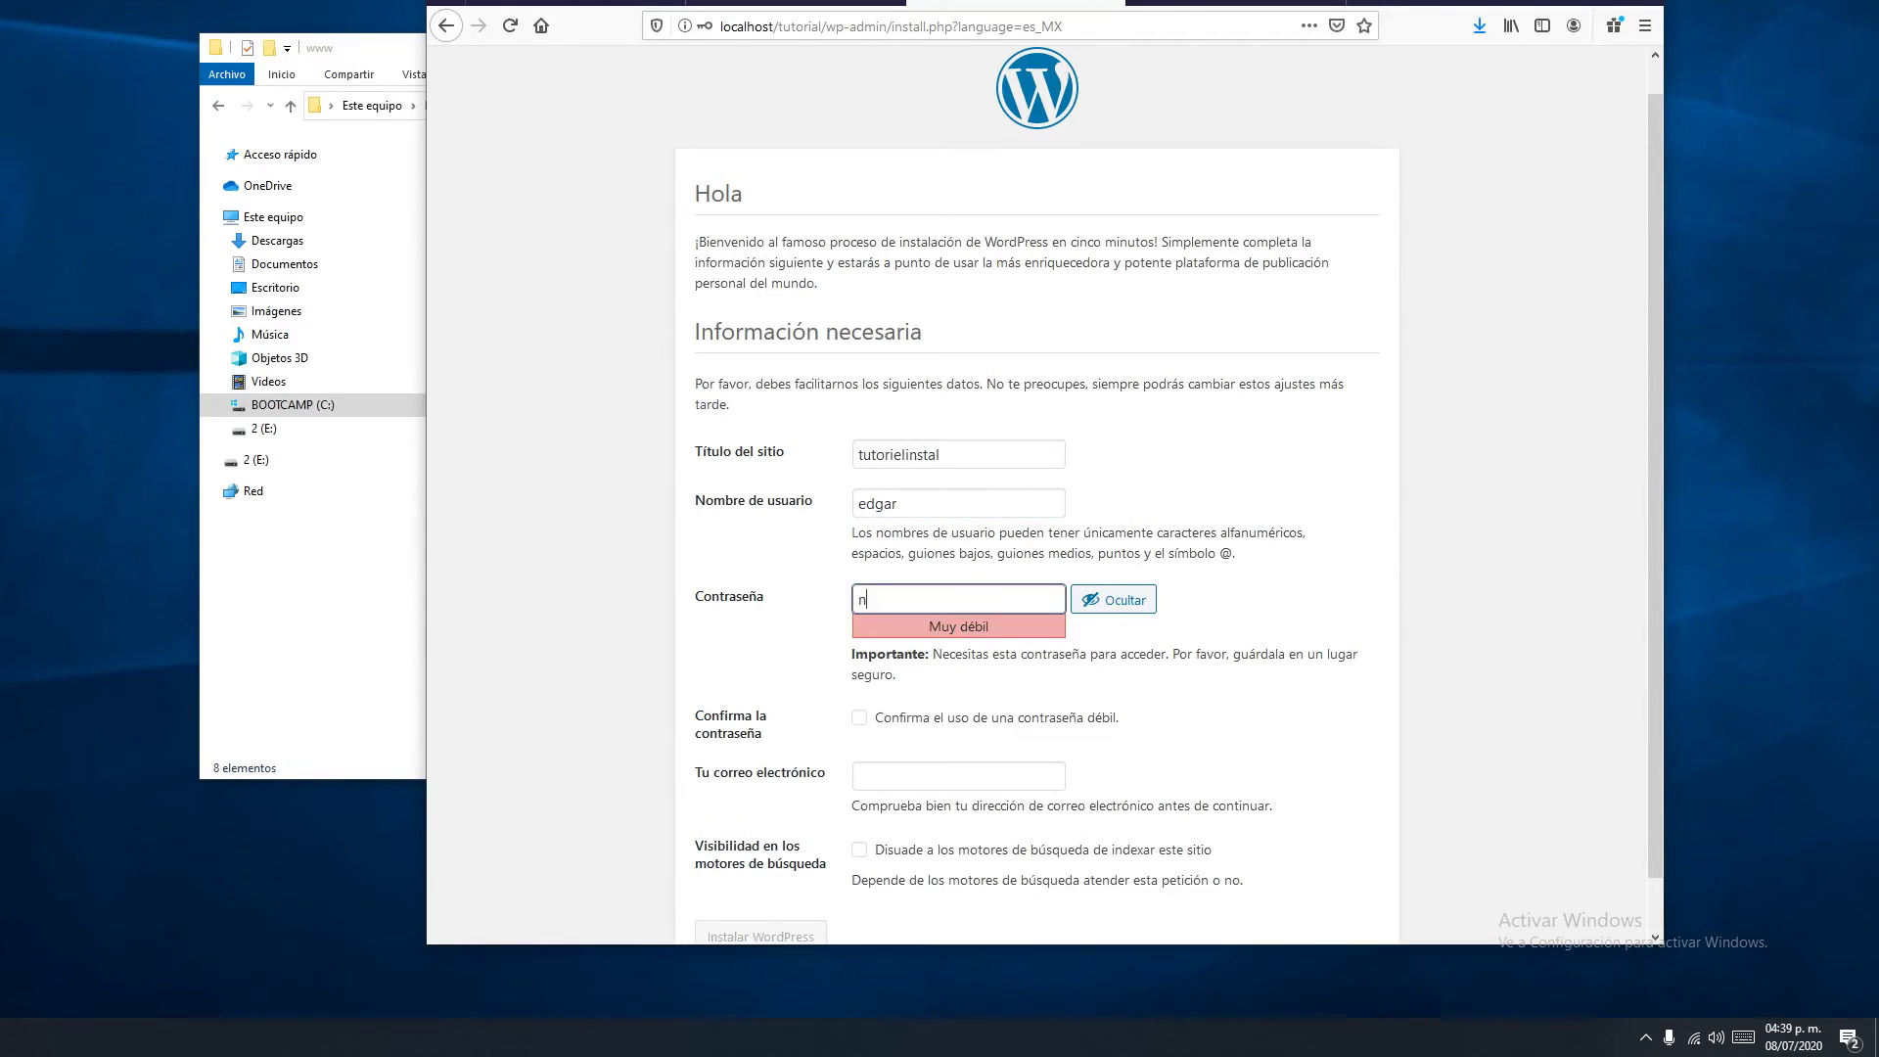
key("BackSpace")
key("Tab")
Confirm the weak password, begin the e-mail, then go back to the previous setup step
scroll(1037, 490, "down", 1)
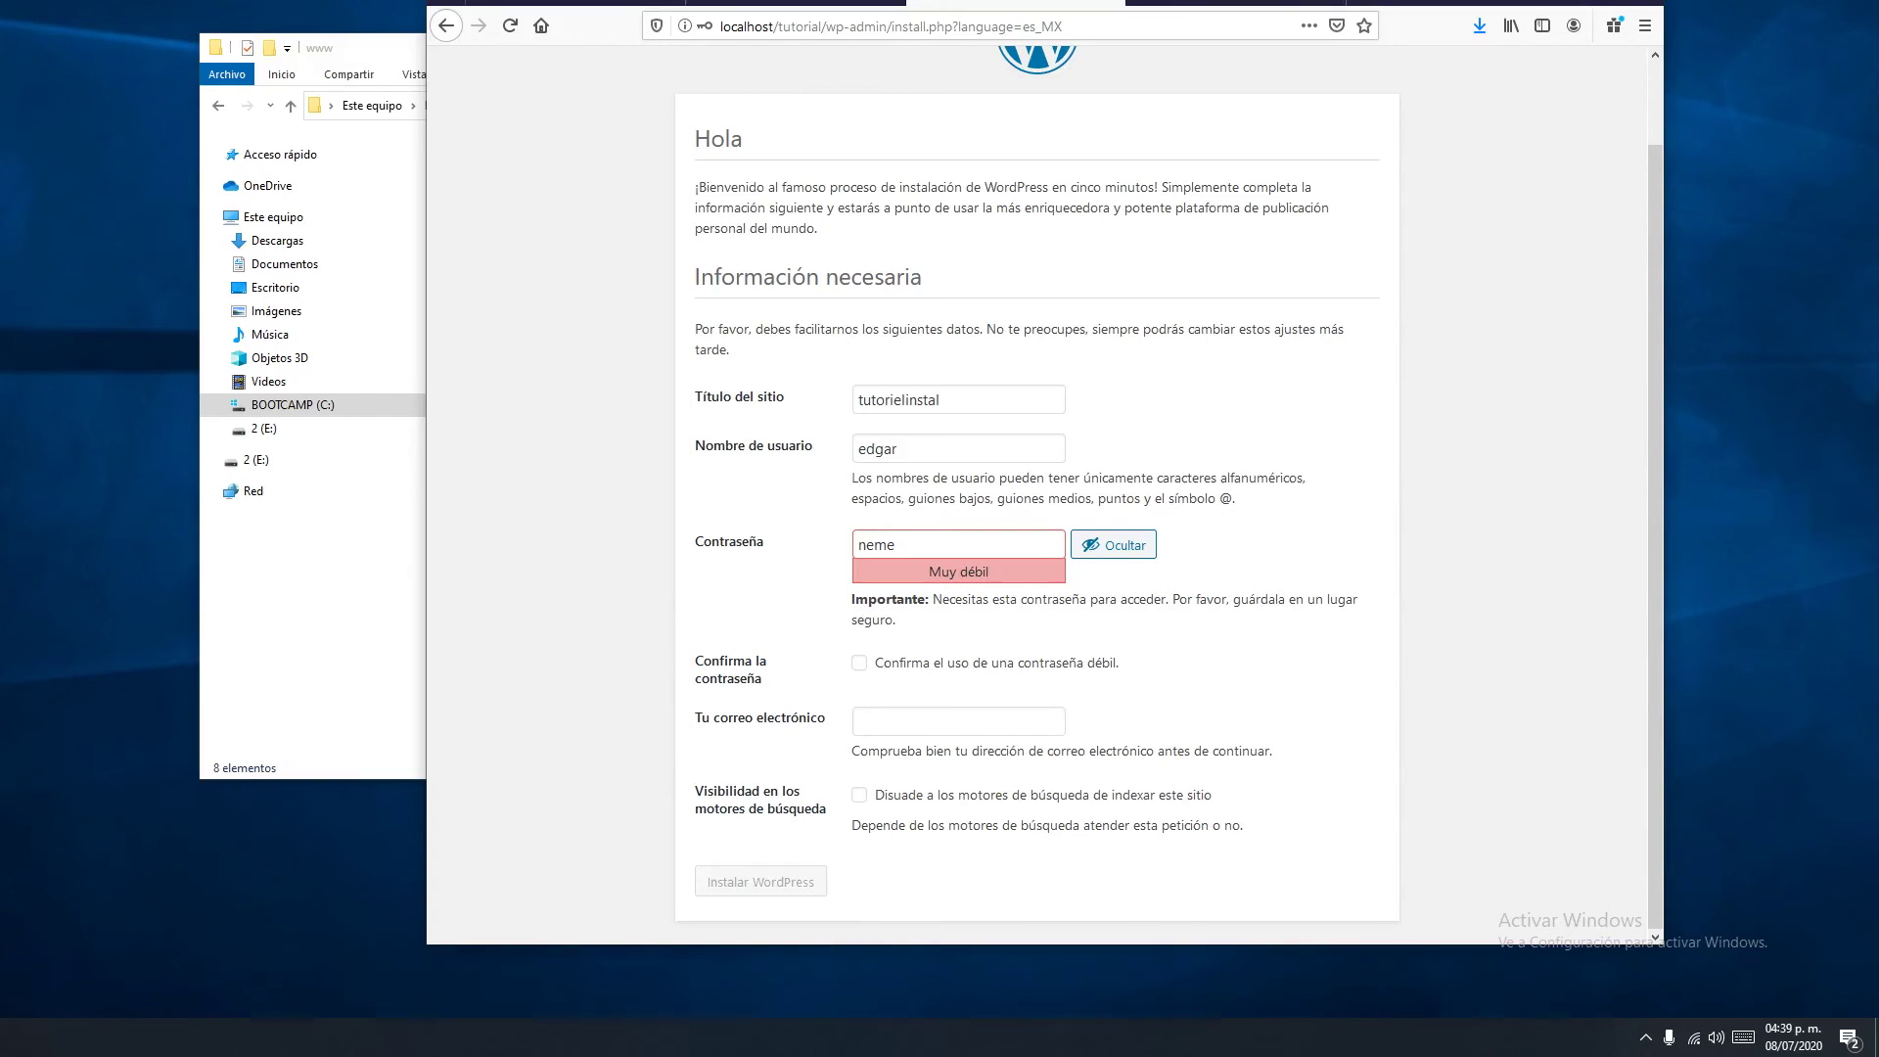
left_click(859, 663)
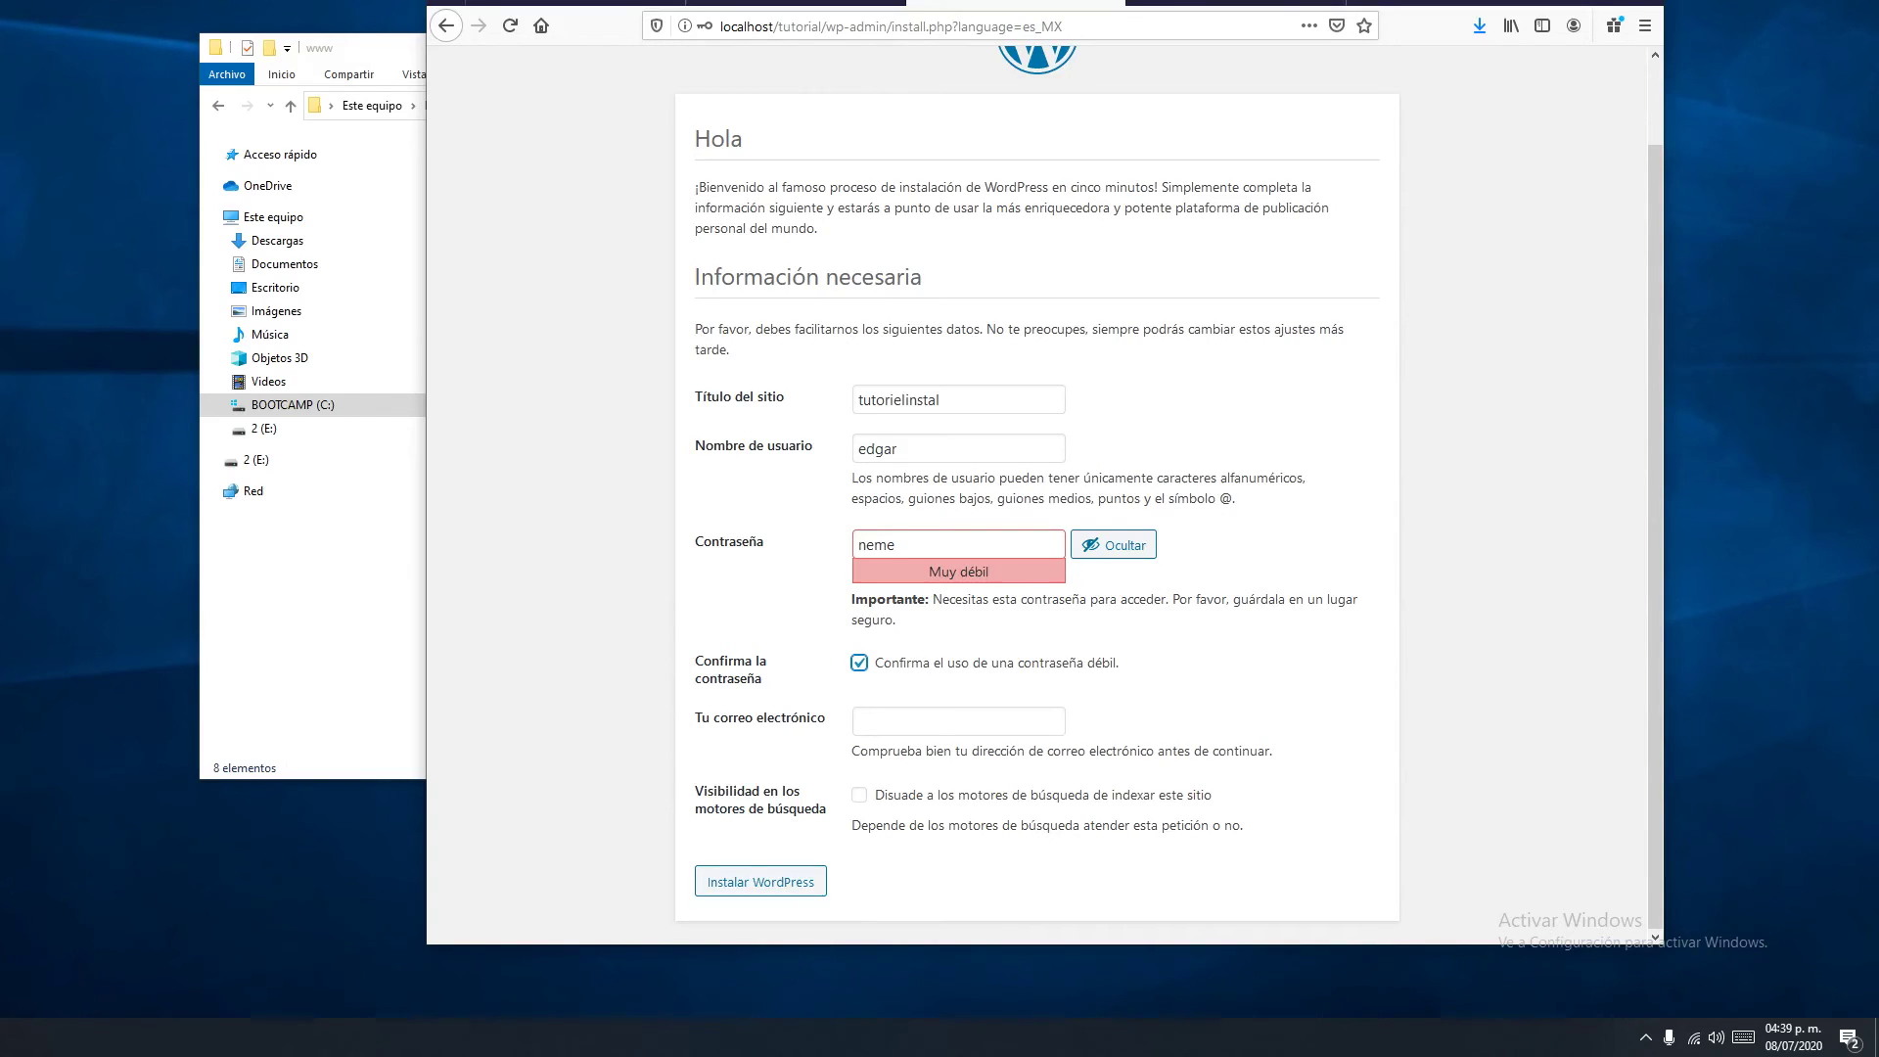
left_click(958, 721)
type("edrr")
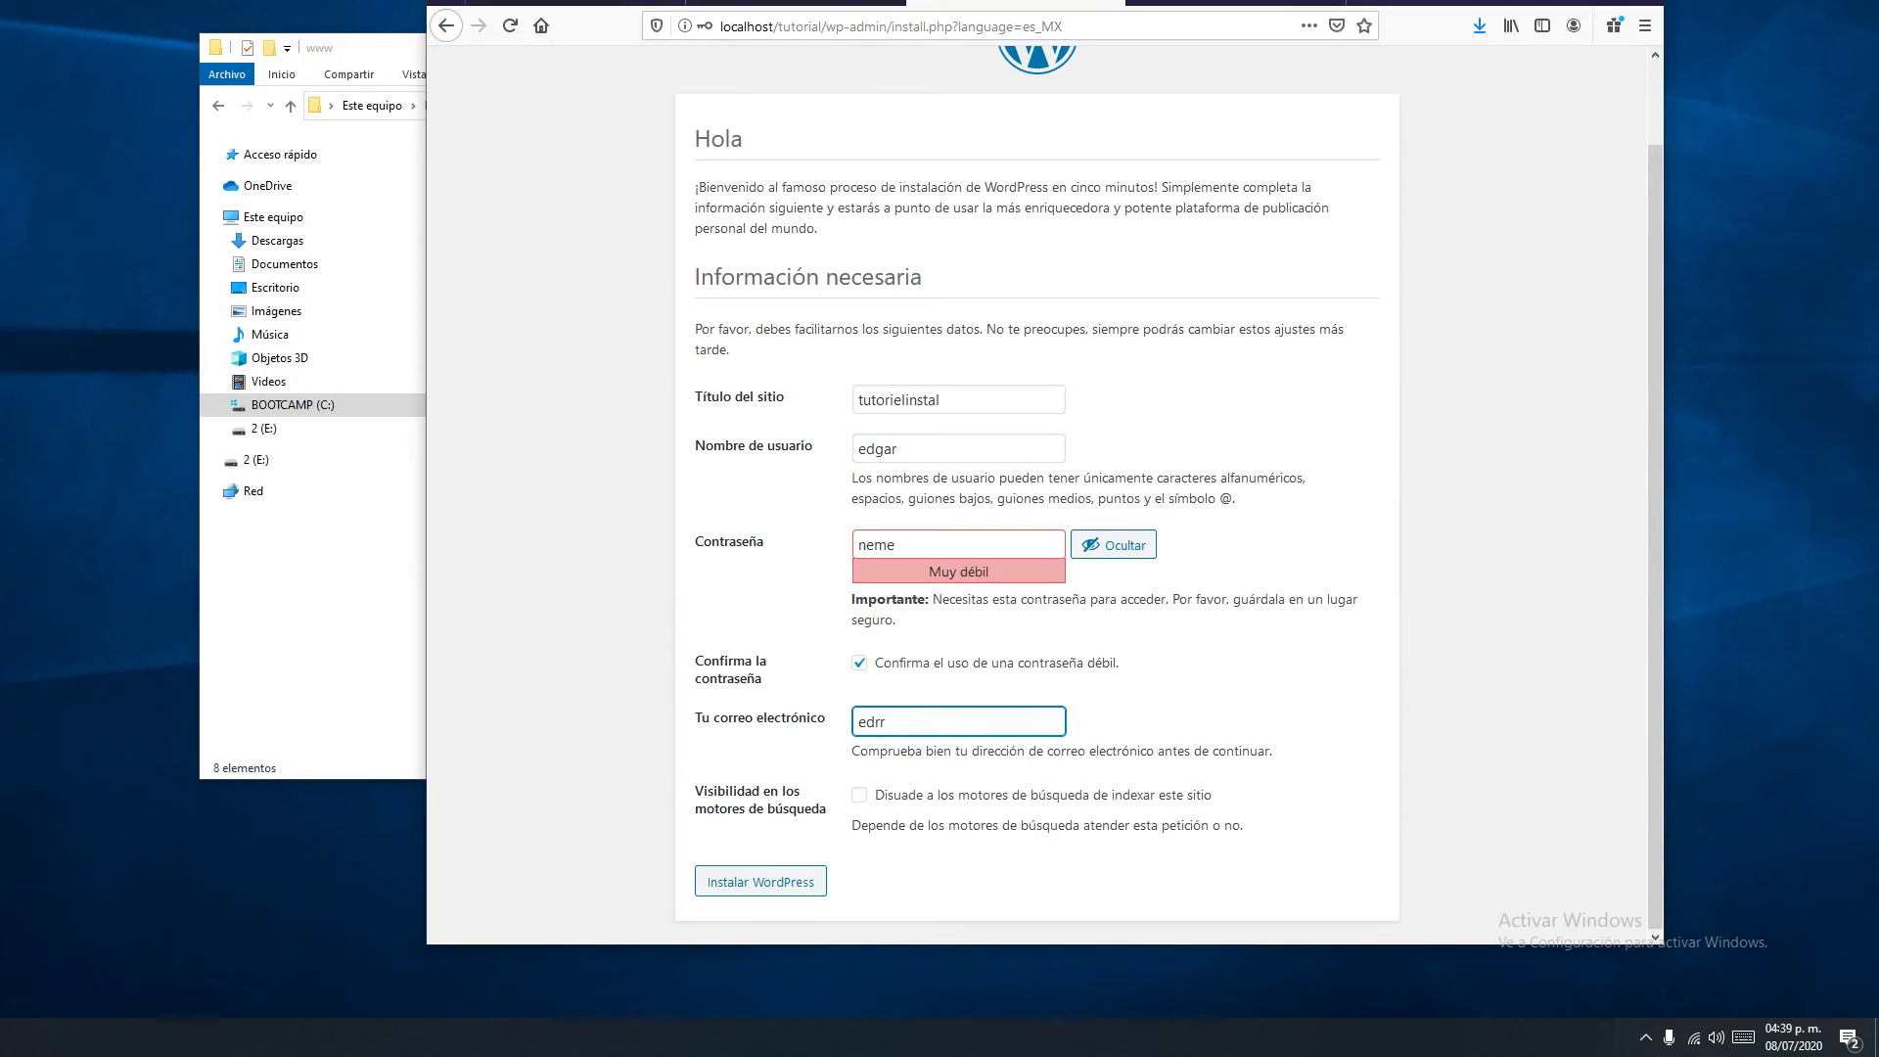
key("alt+Left")
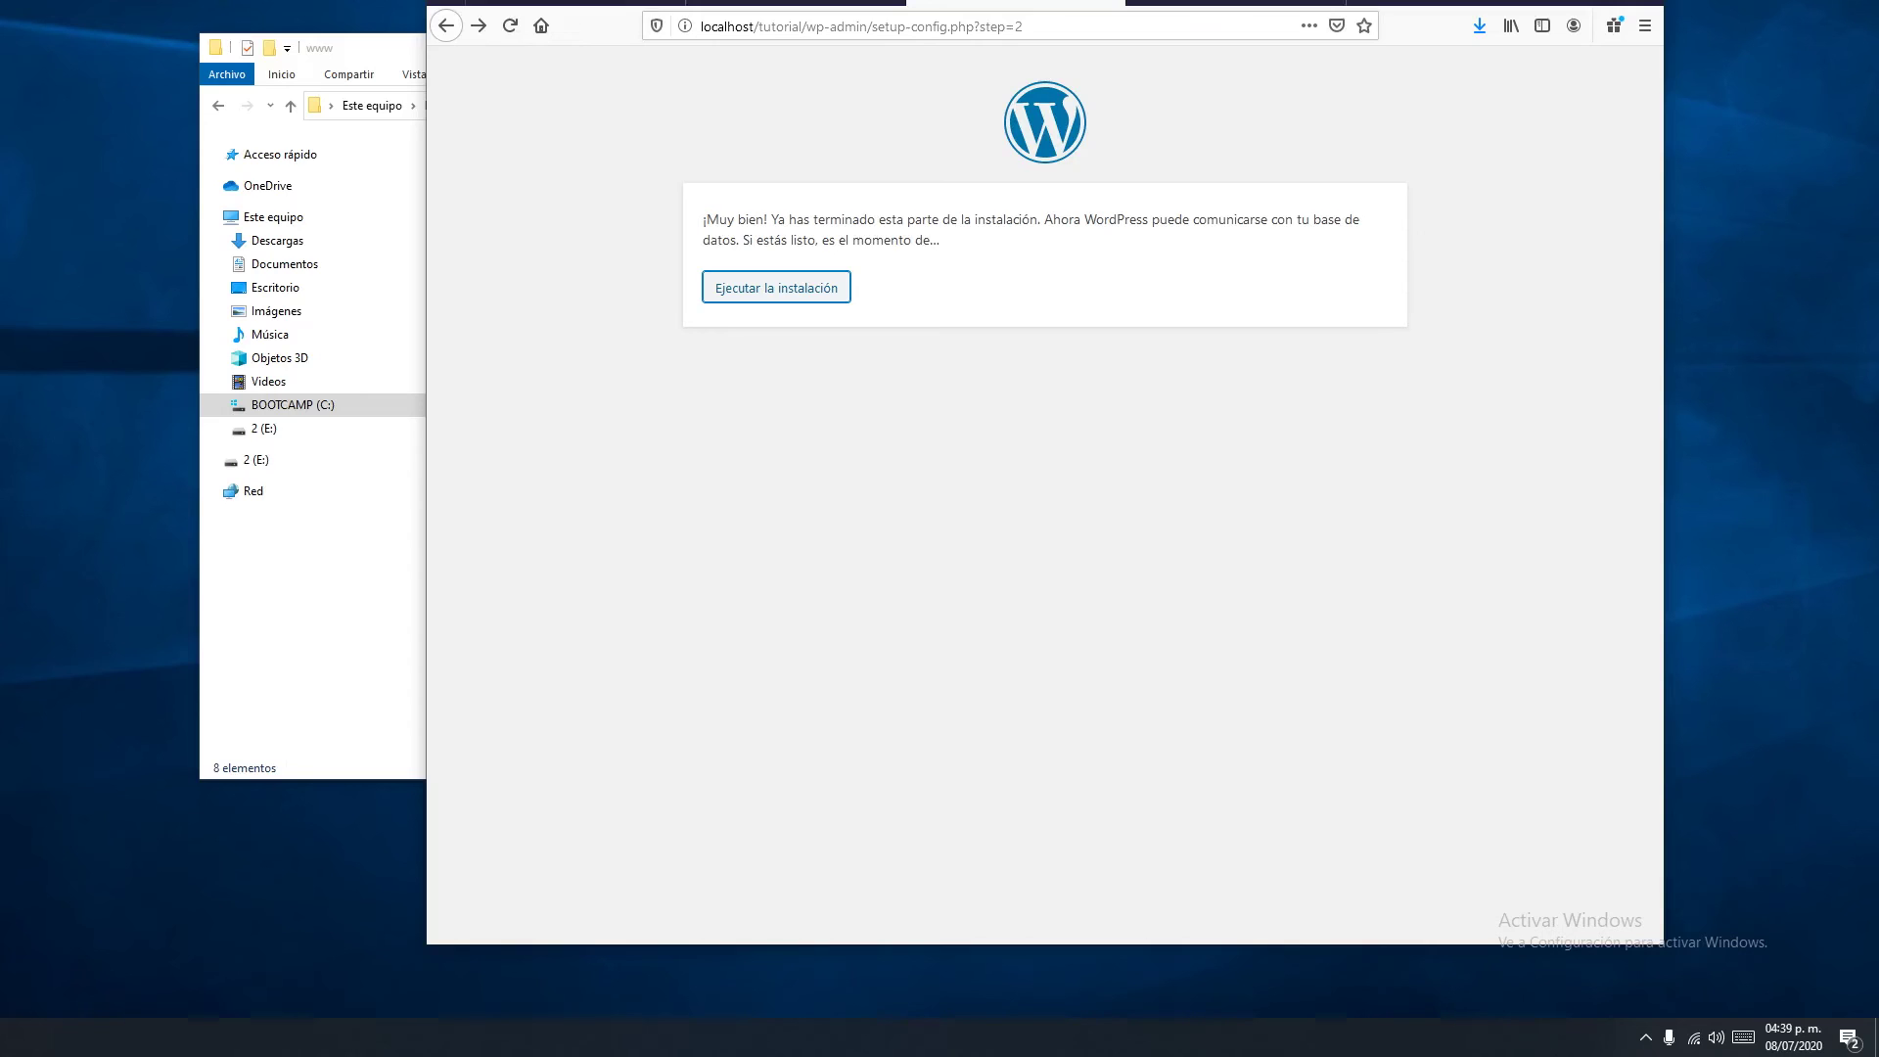
Run the installation and enter title 'tutorialejep', admin username, weak password (confirmed) and an e-mail
left_click(817, 287)
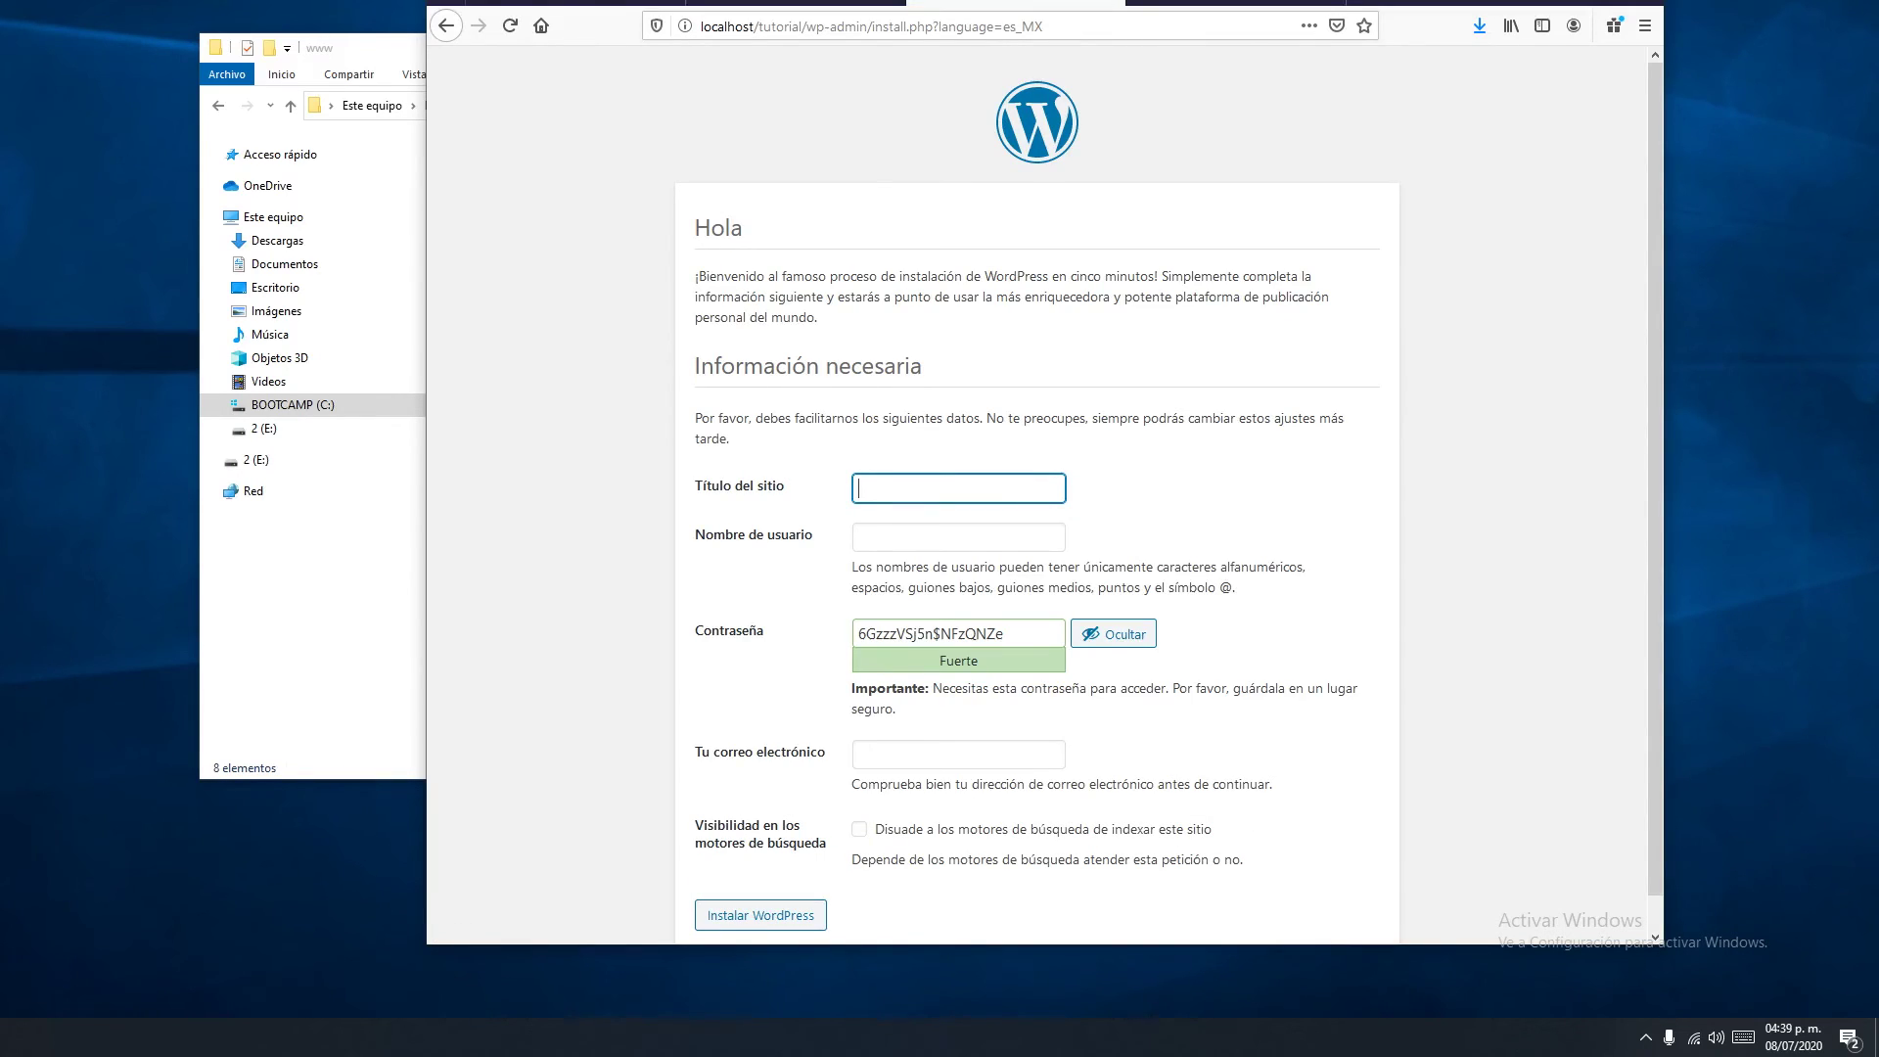
type("tutorialejep")
key("Tab")
key("Tab")
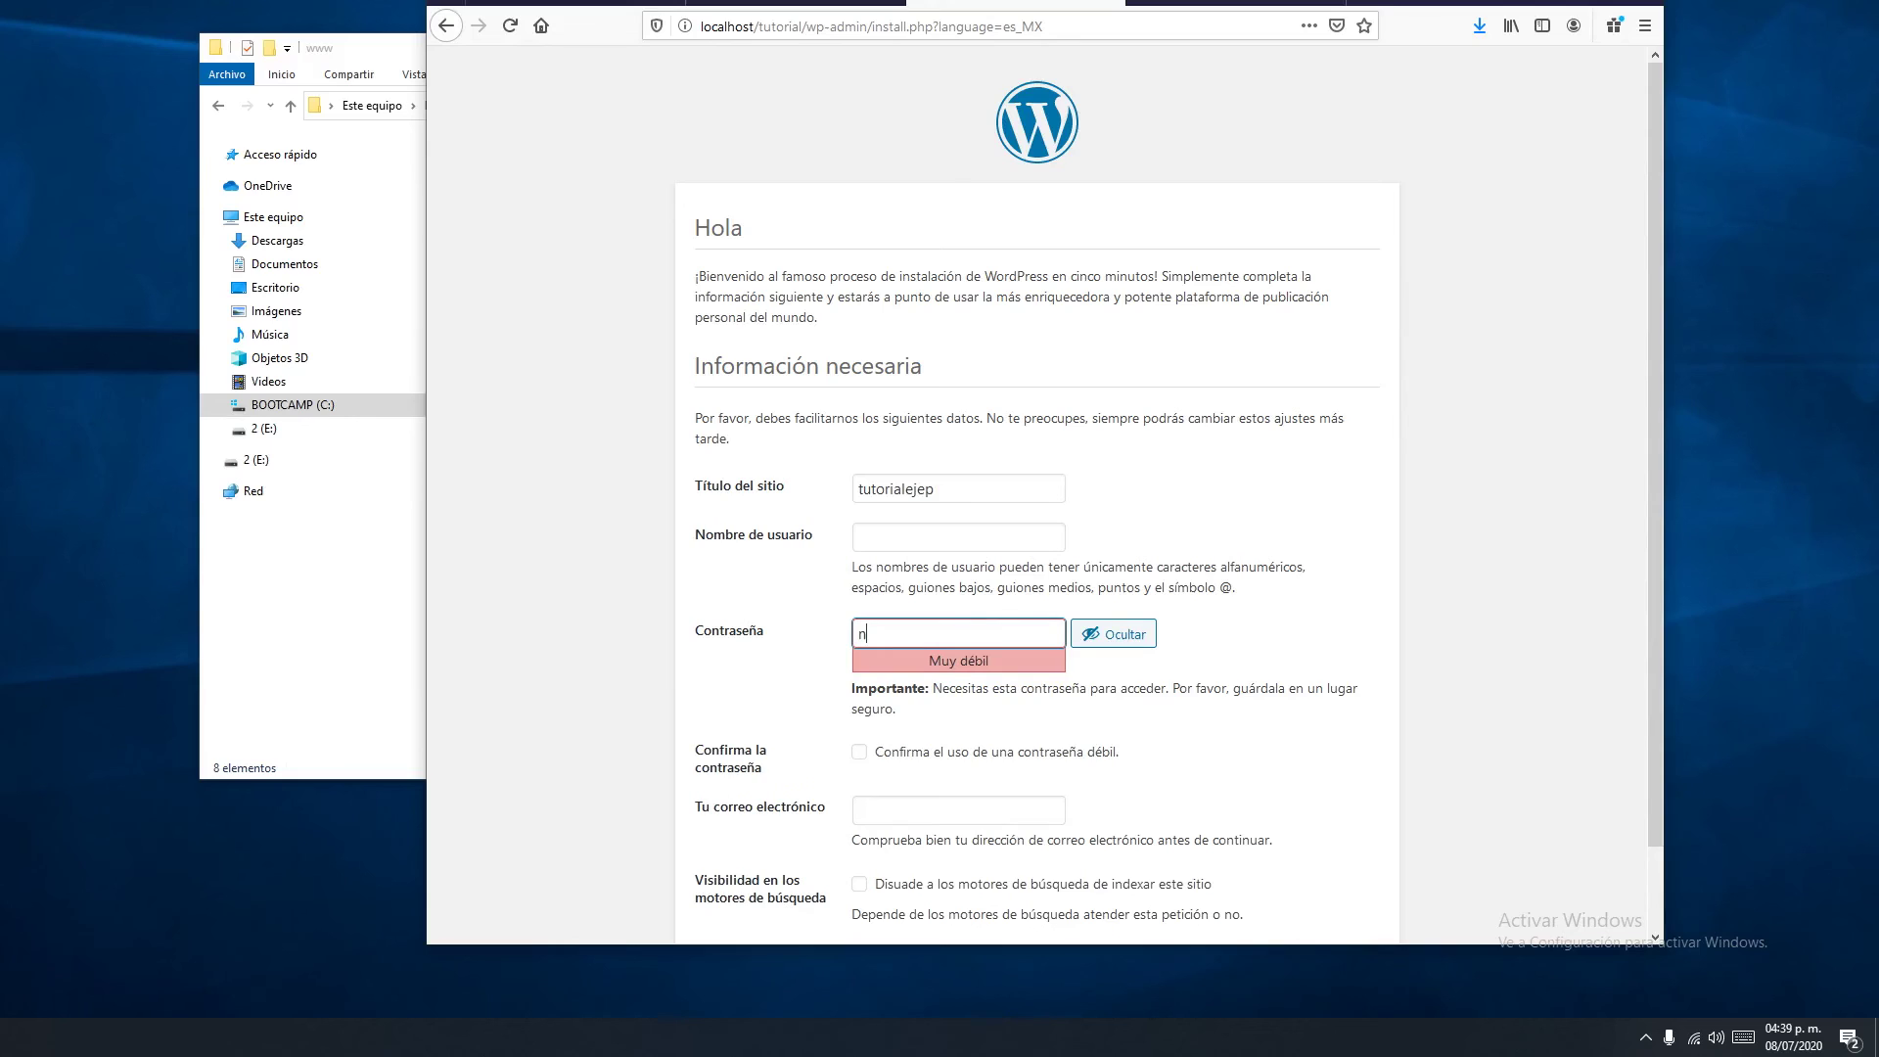
left_click(959, 537)
type("edgar")
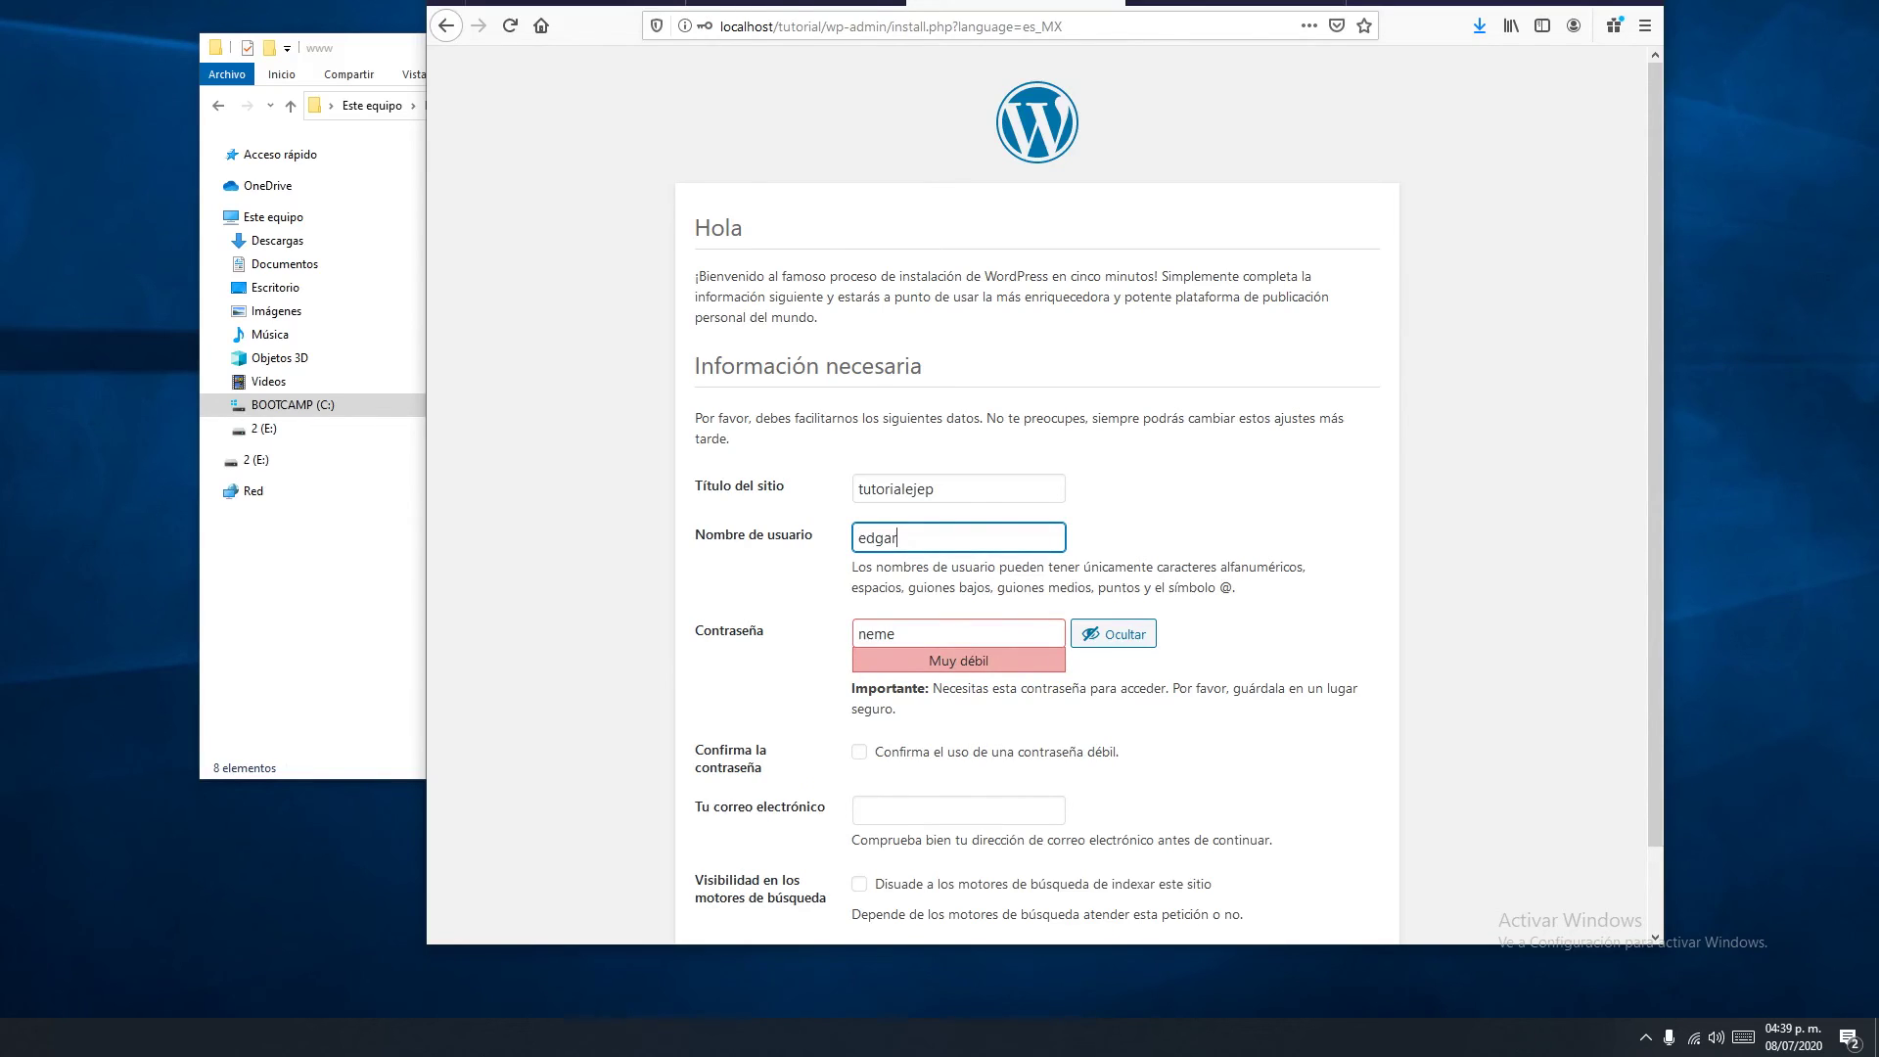
key("Tab")
key("Tab")
key("Tab")
key("space")
key("Tab")
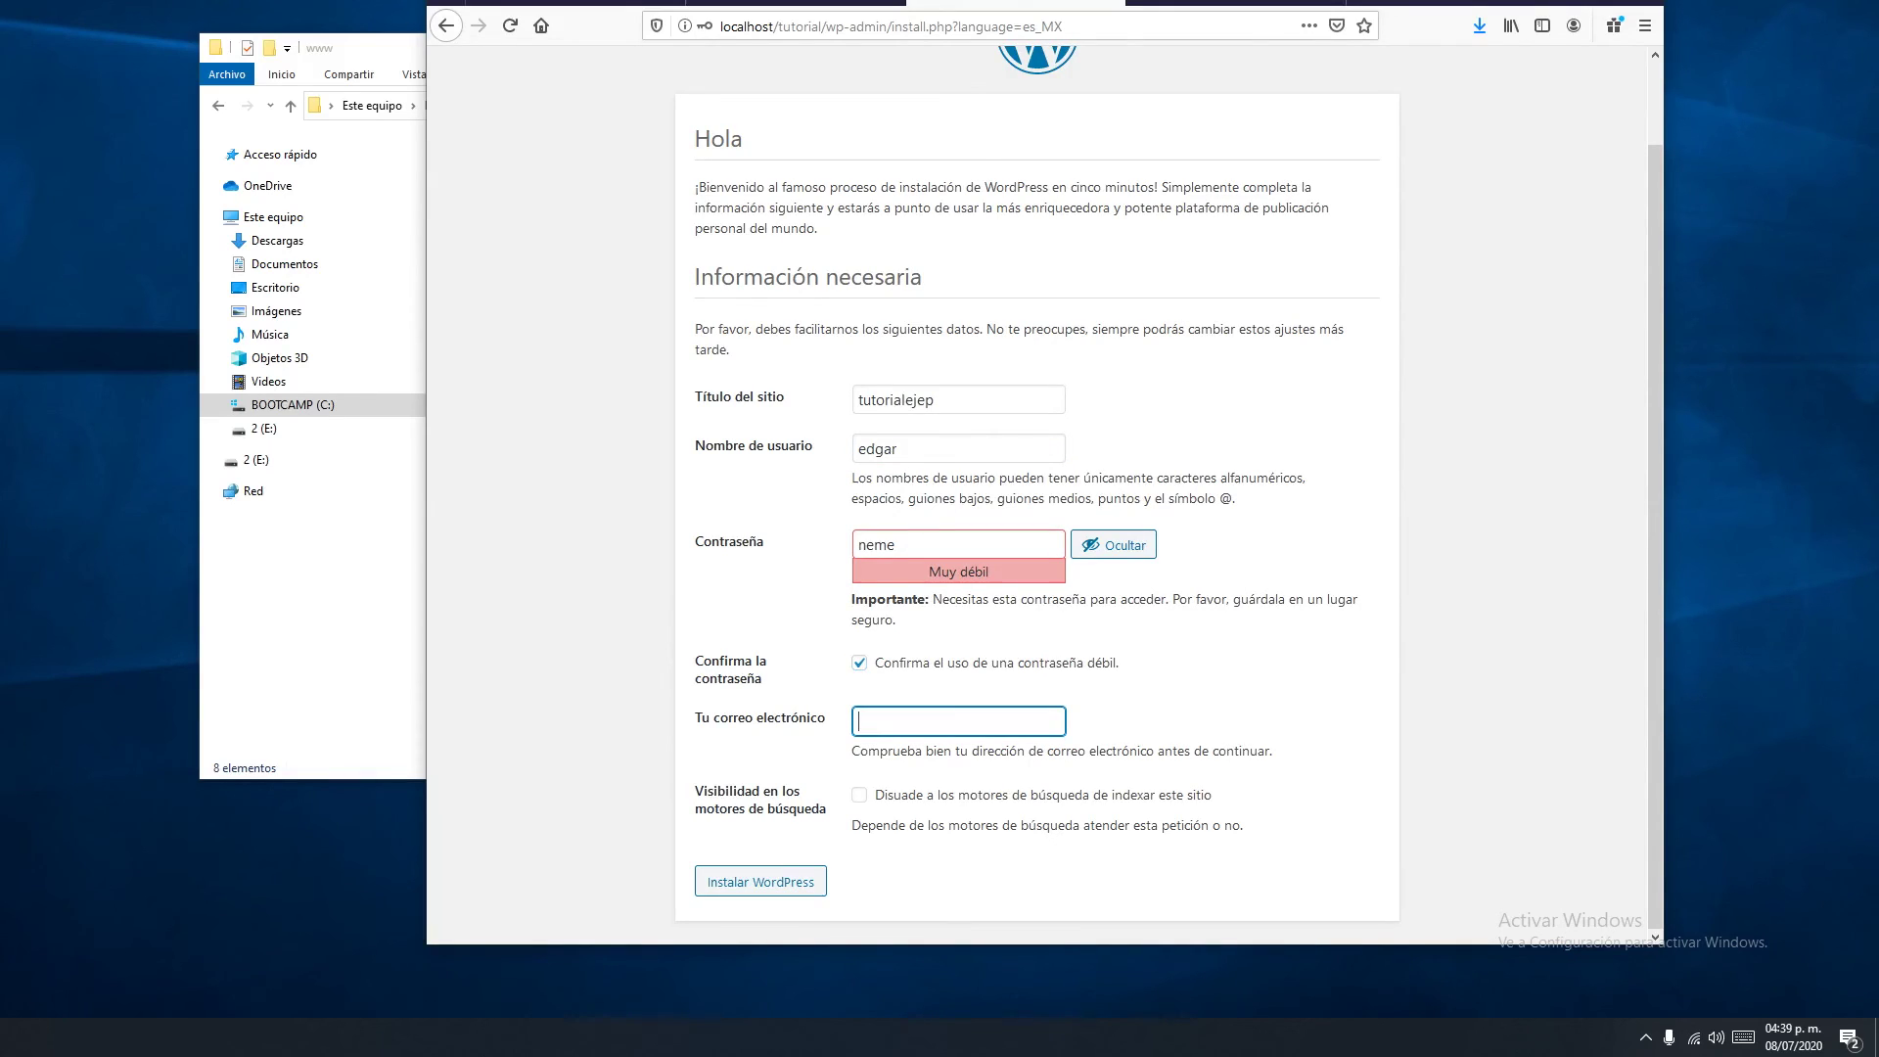
Install WordPress, then log in with the admin username and password
left_click(761, 881)
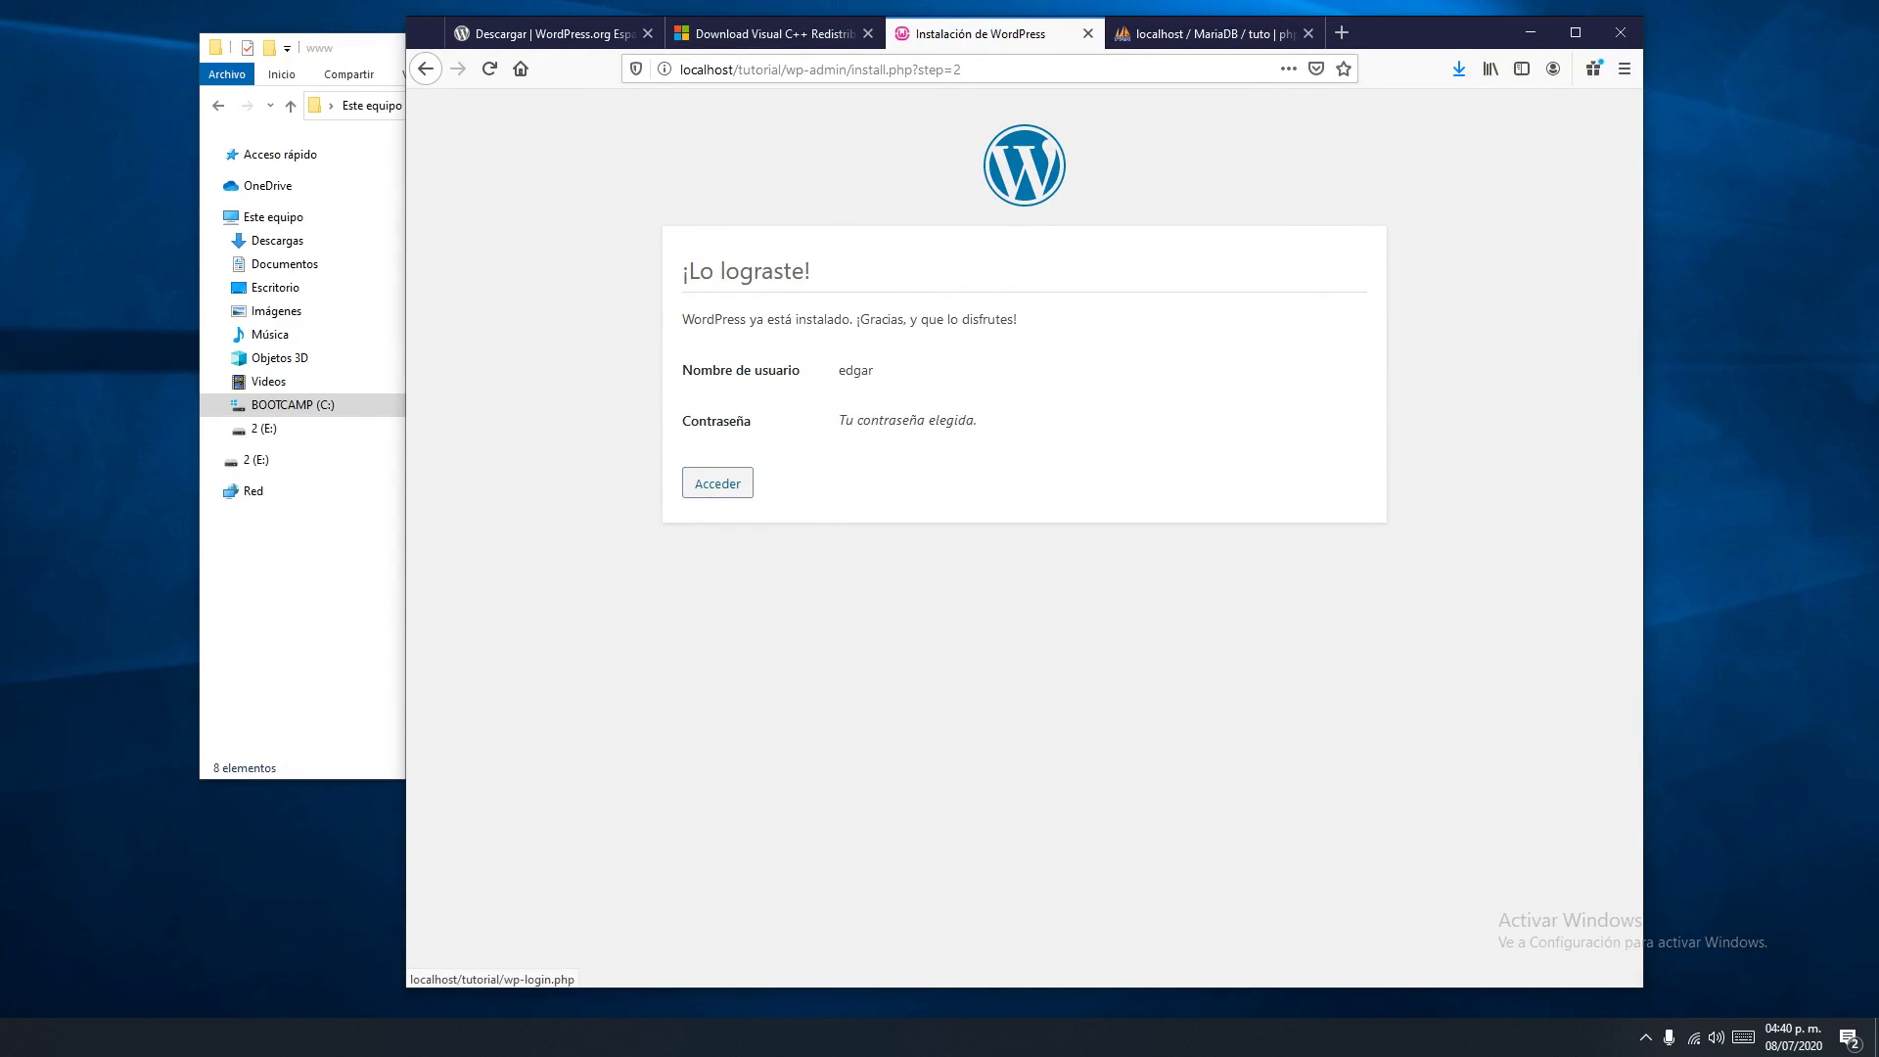
left_click(717, 482)
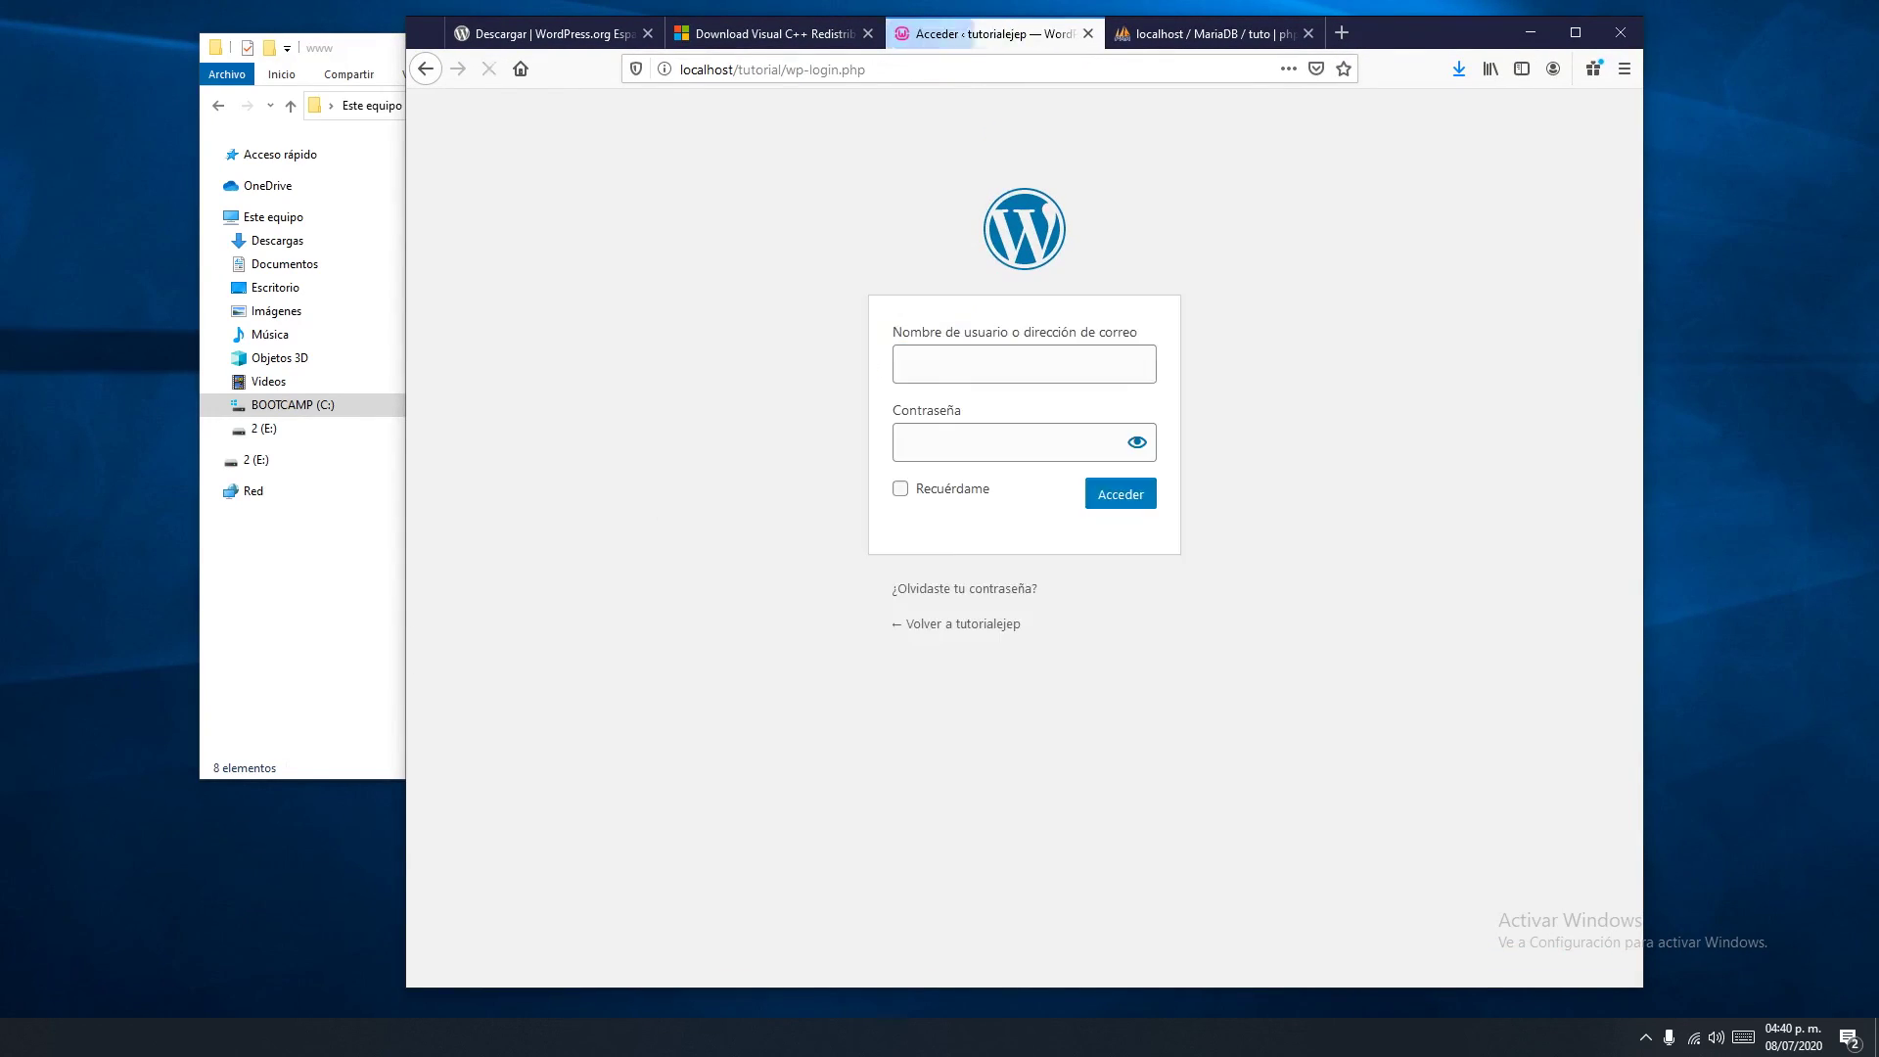
type("edgar")
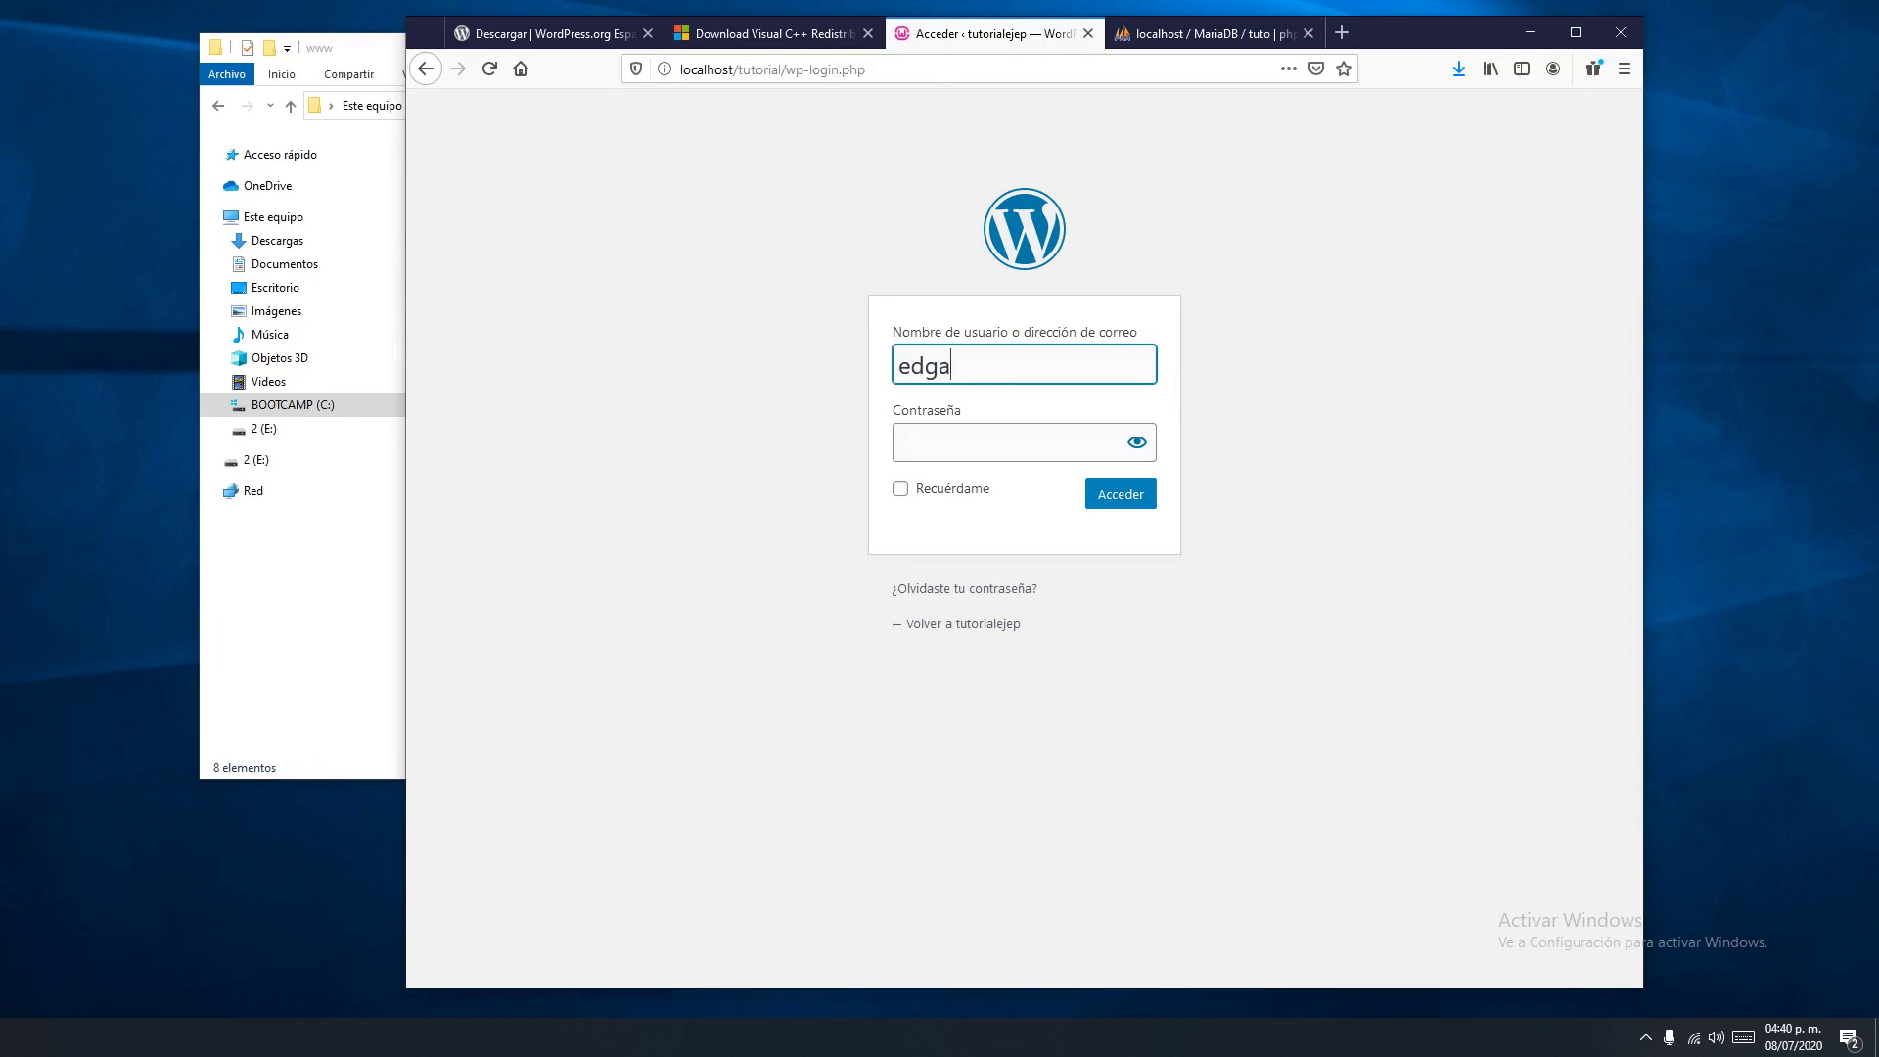
left_click(1008, 443)
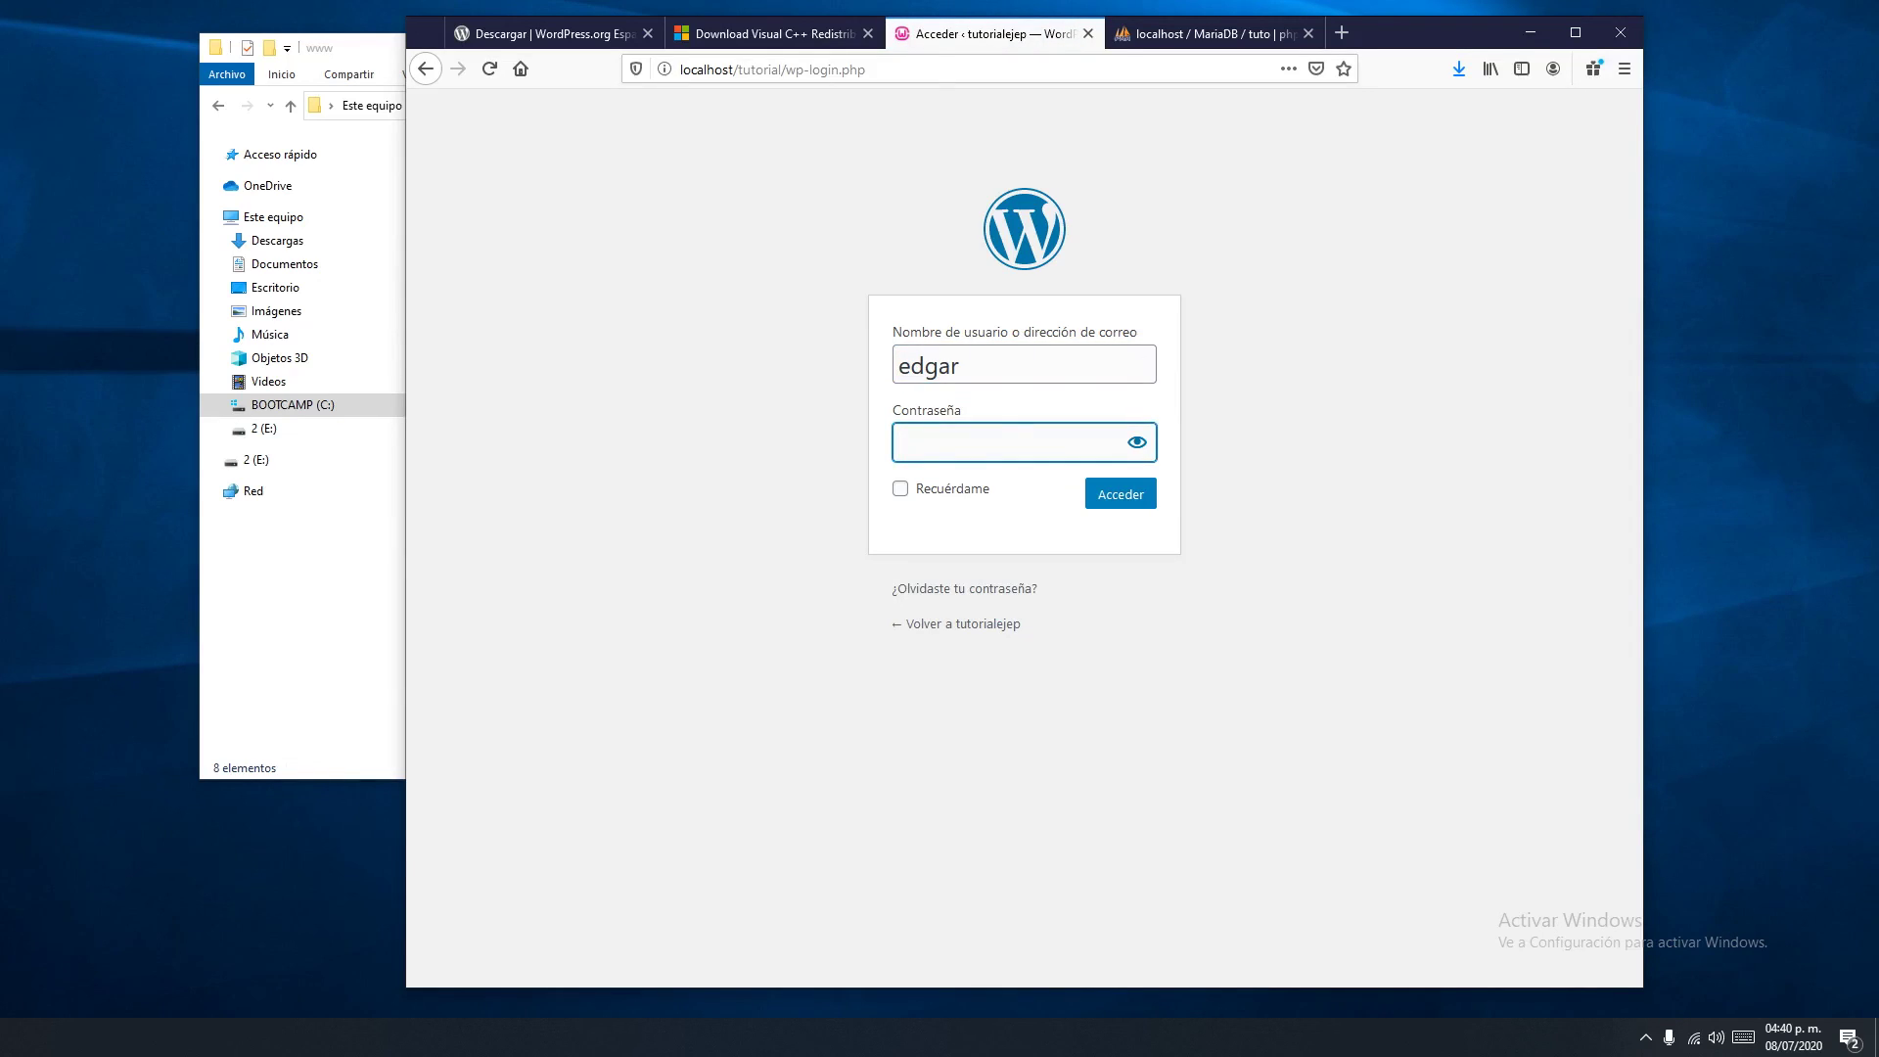
key("Return")
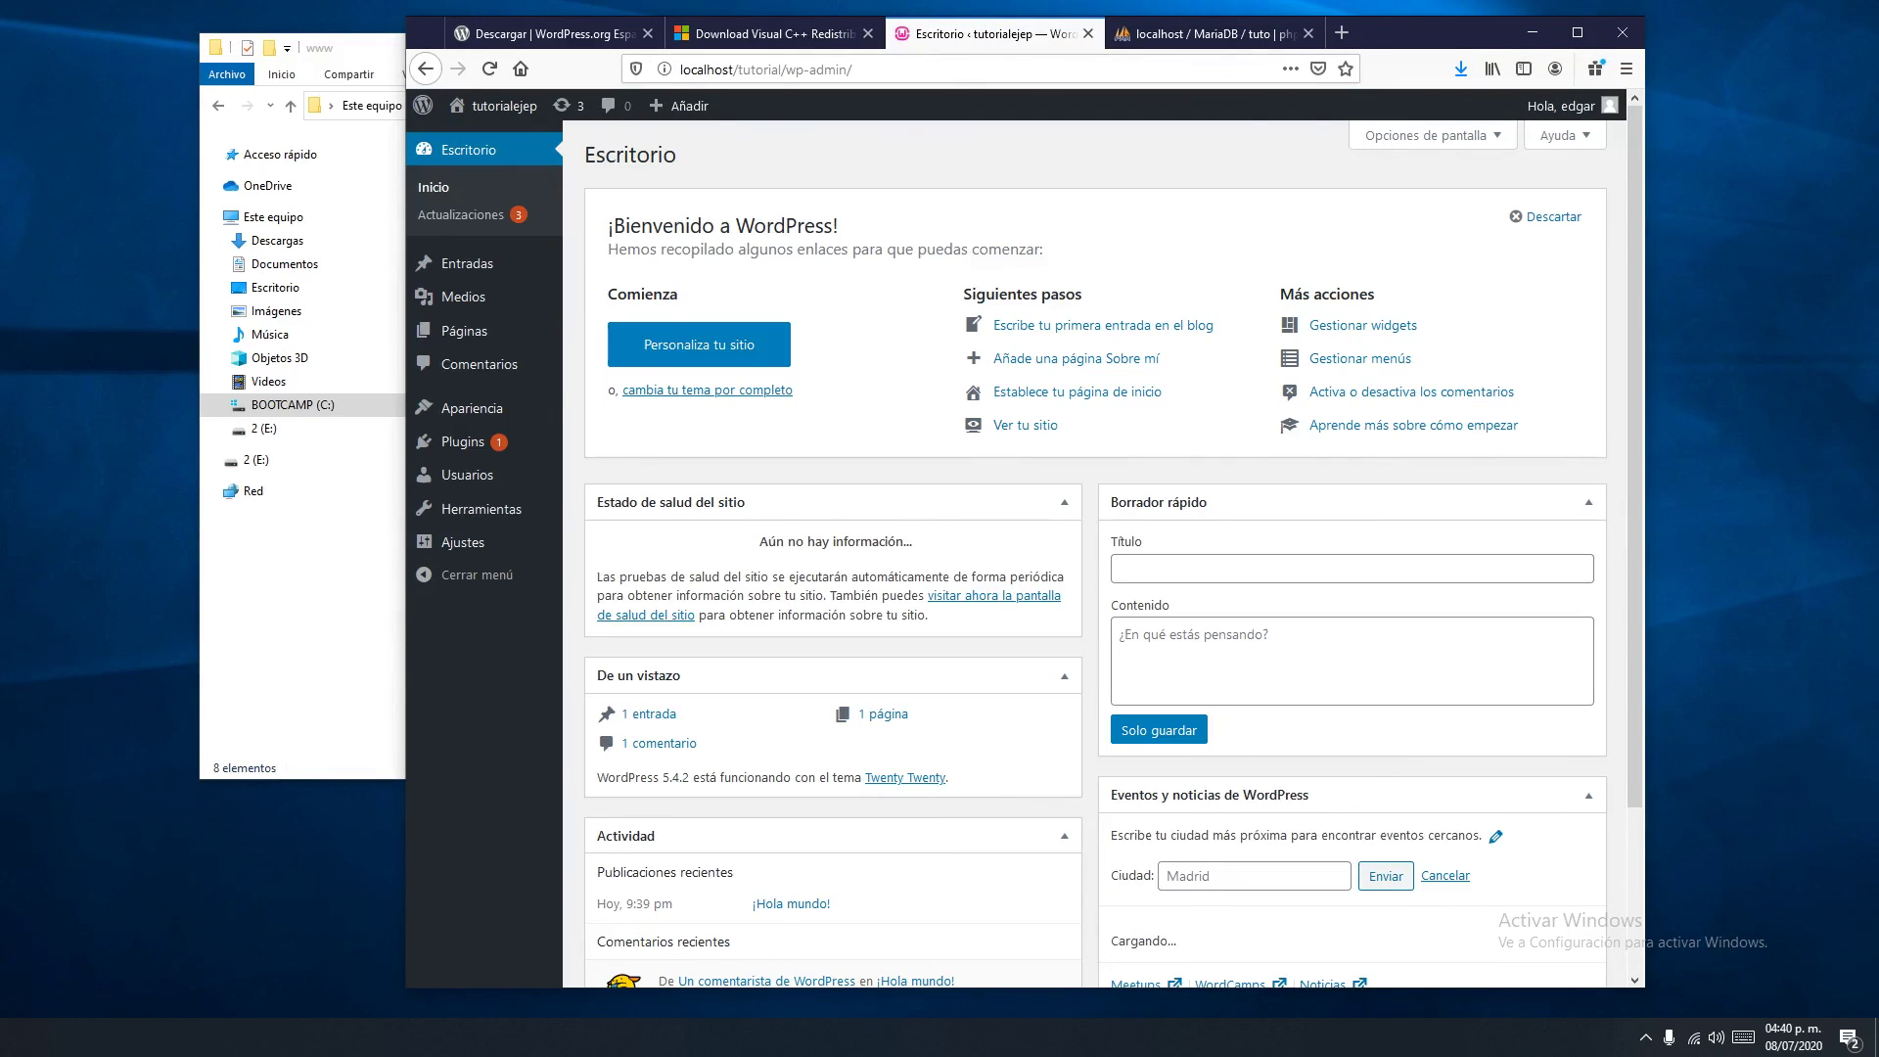
Widen the browser window and scroll through the tutorialejep dashboard
left_click_drag(406, 15, 140, 26)
scroll(886, 538, "down", 3)
scroll(905, 541, "up", 3)
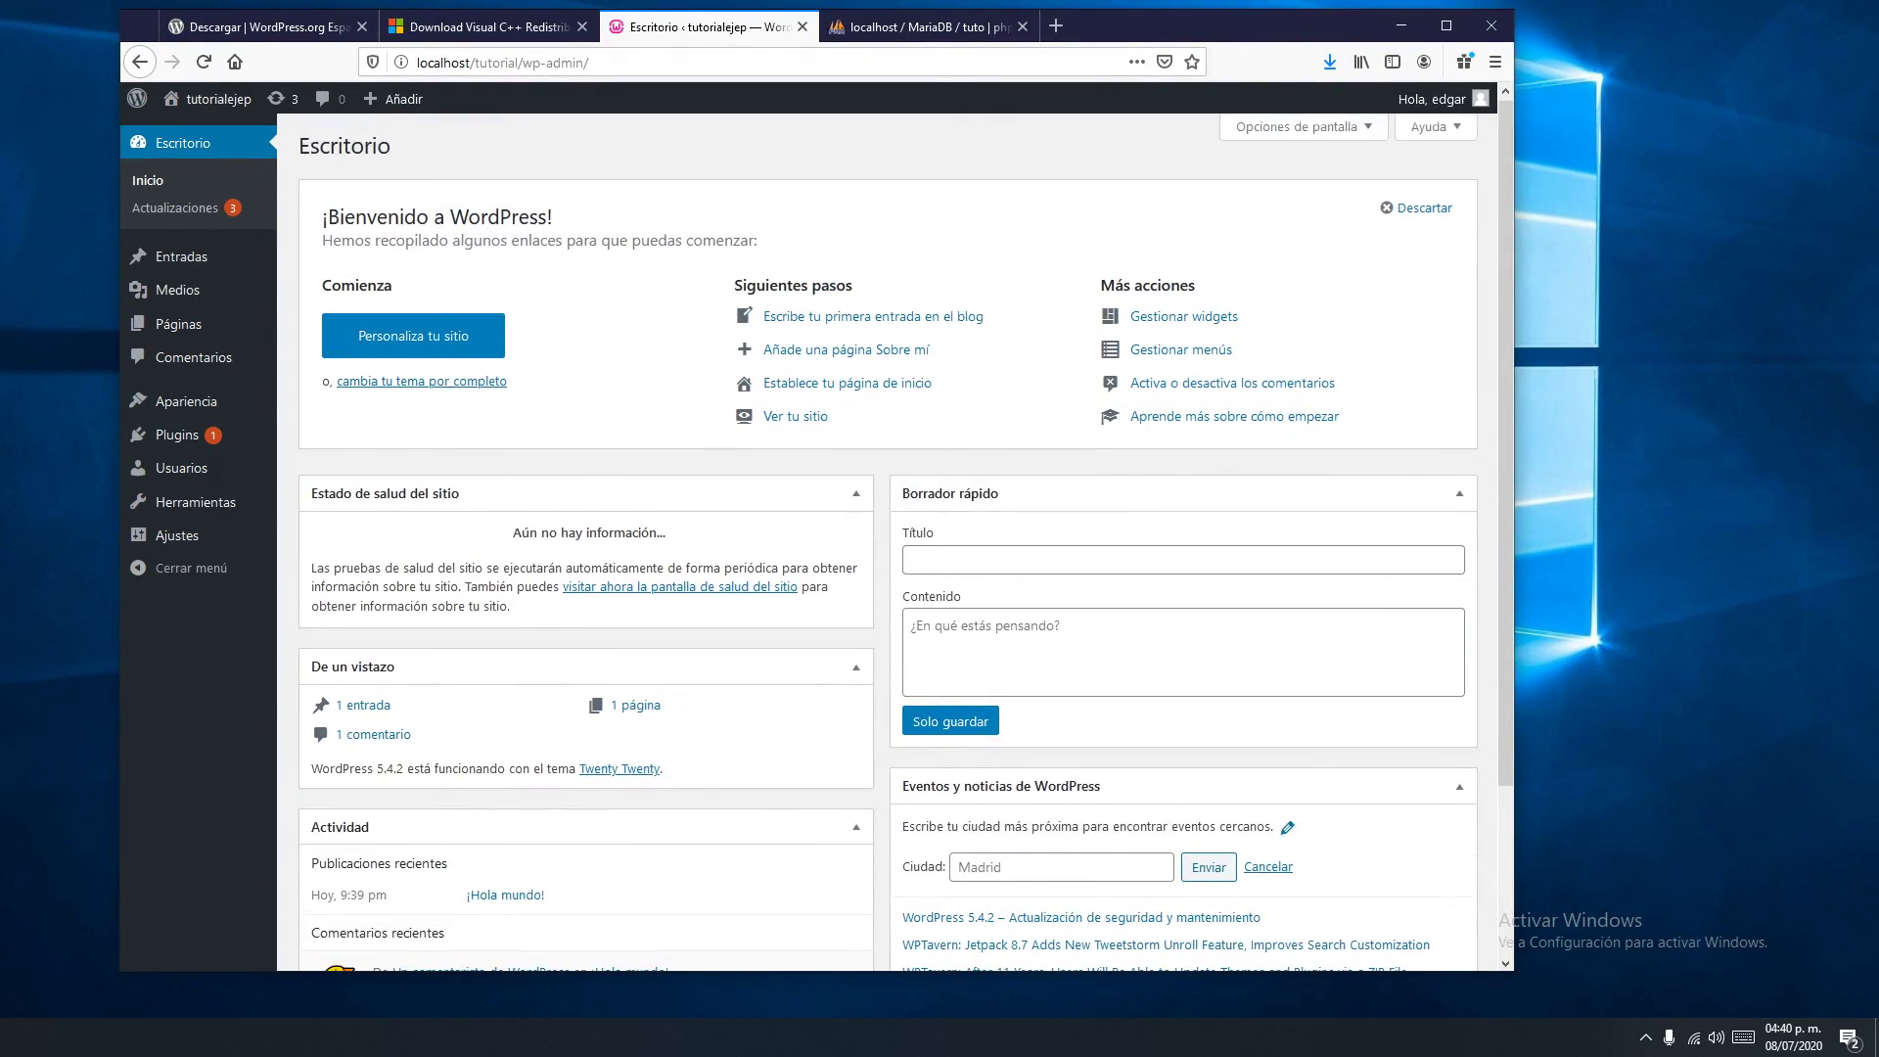
scroll(905, 541, "down", 3)
scroll(905, 542, "up", 2)
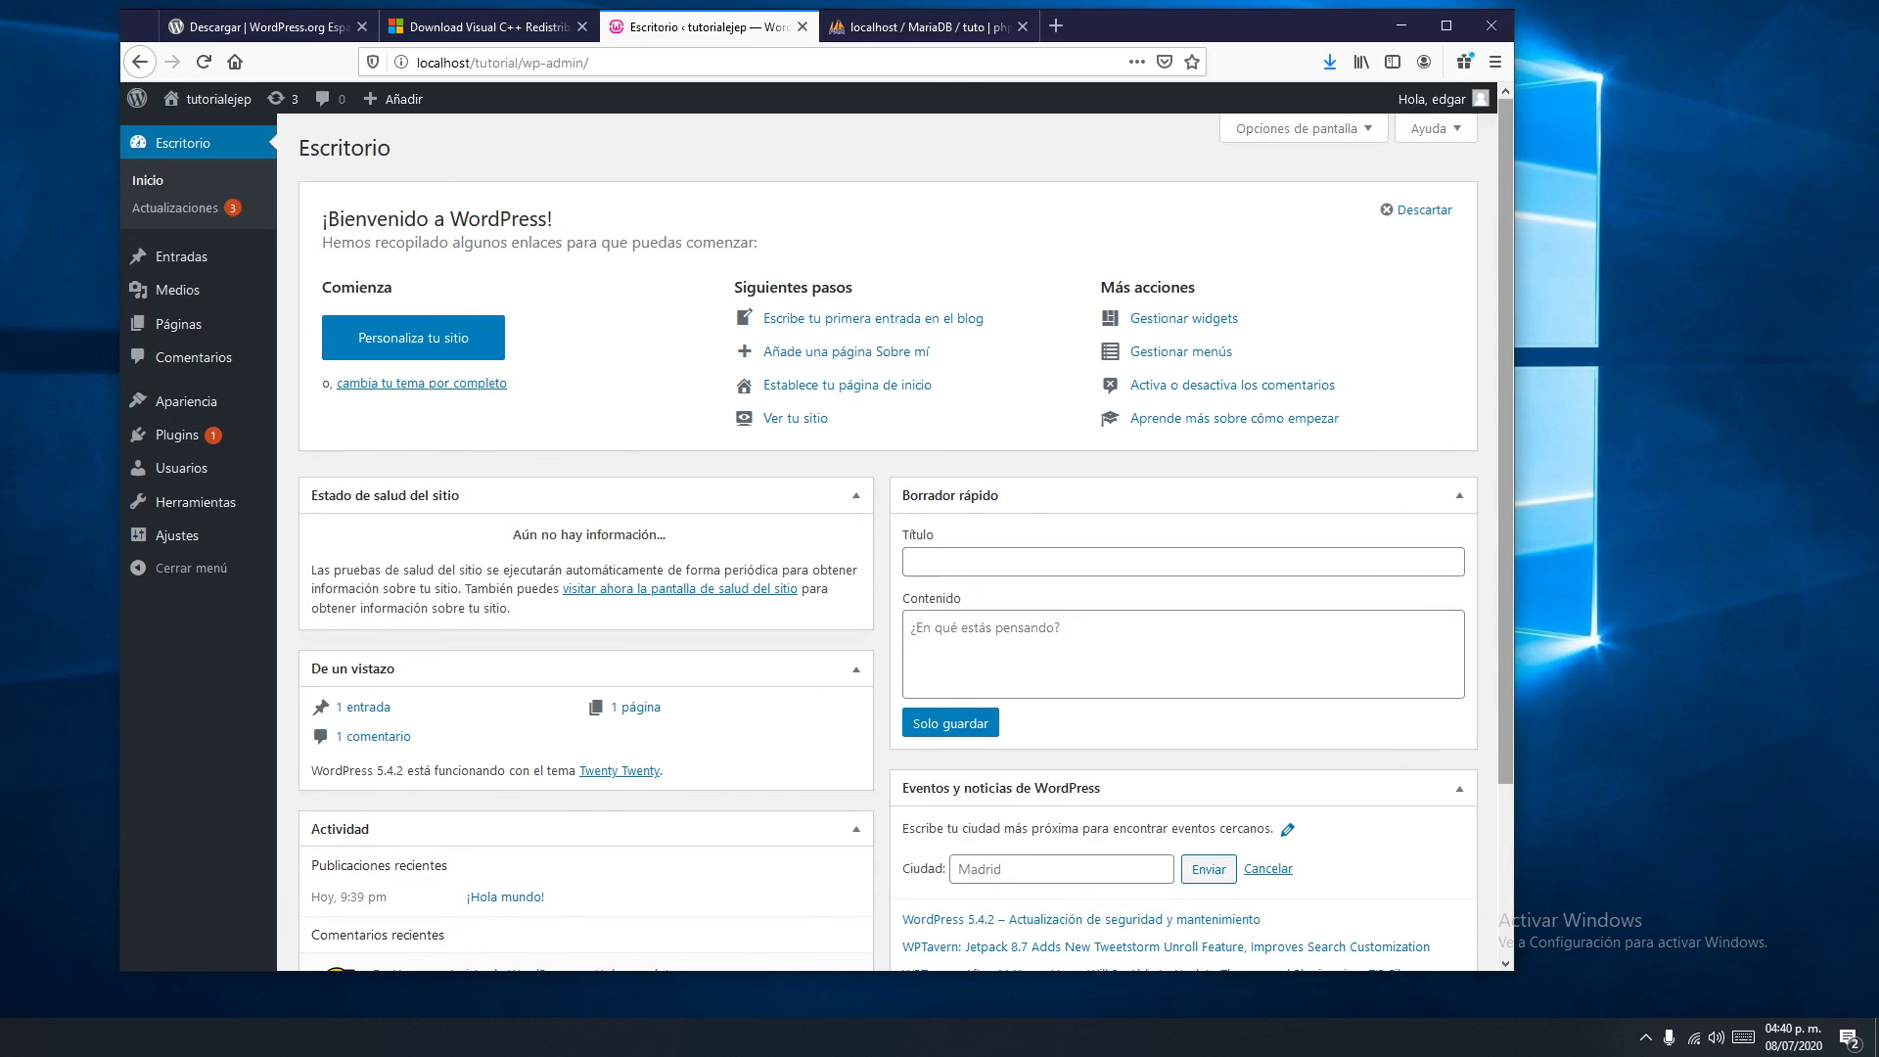
scroll(905, 541, "down", 2)
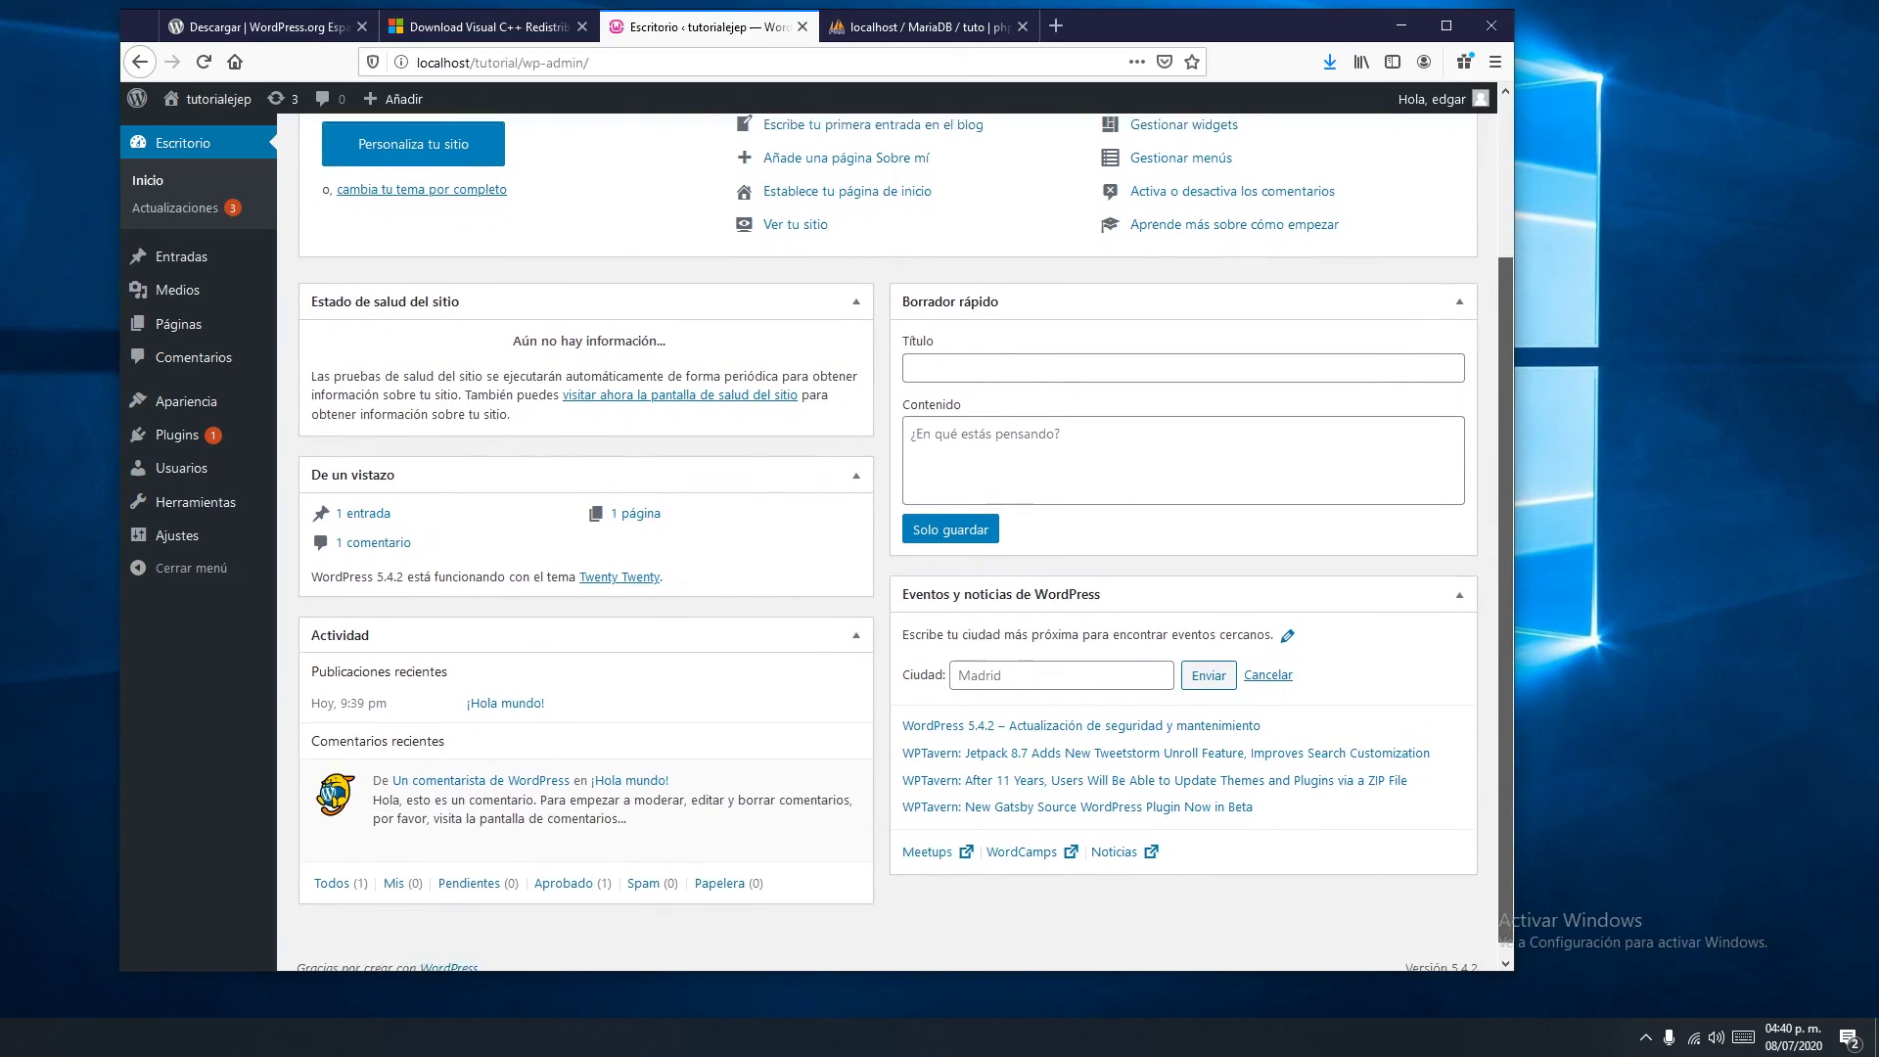